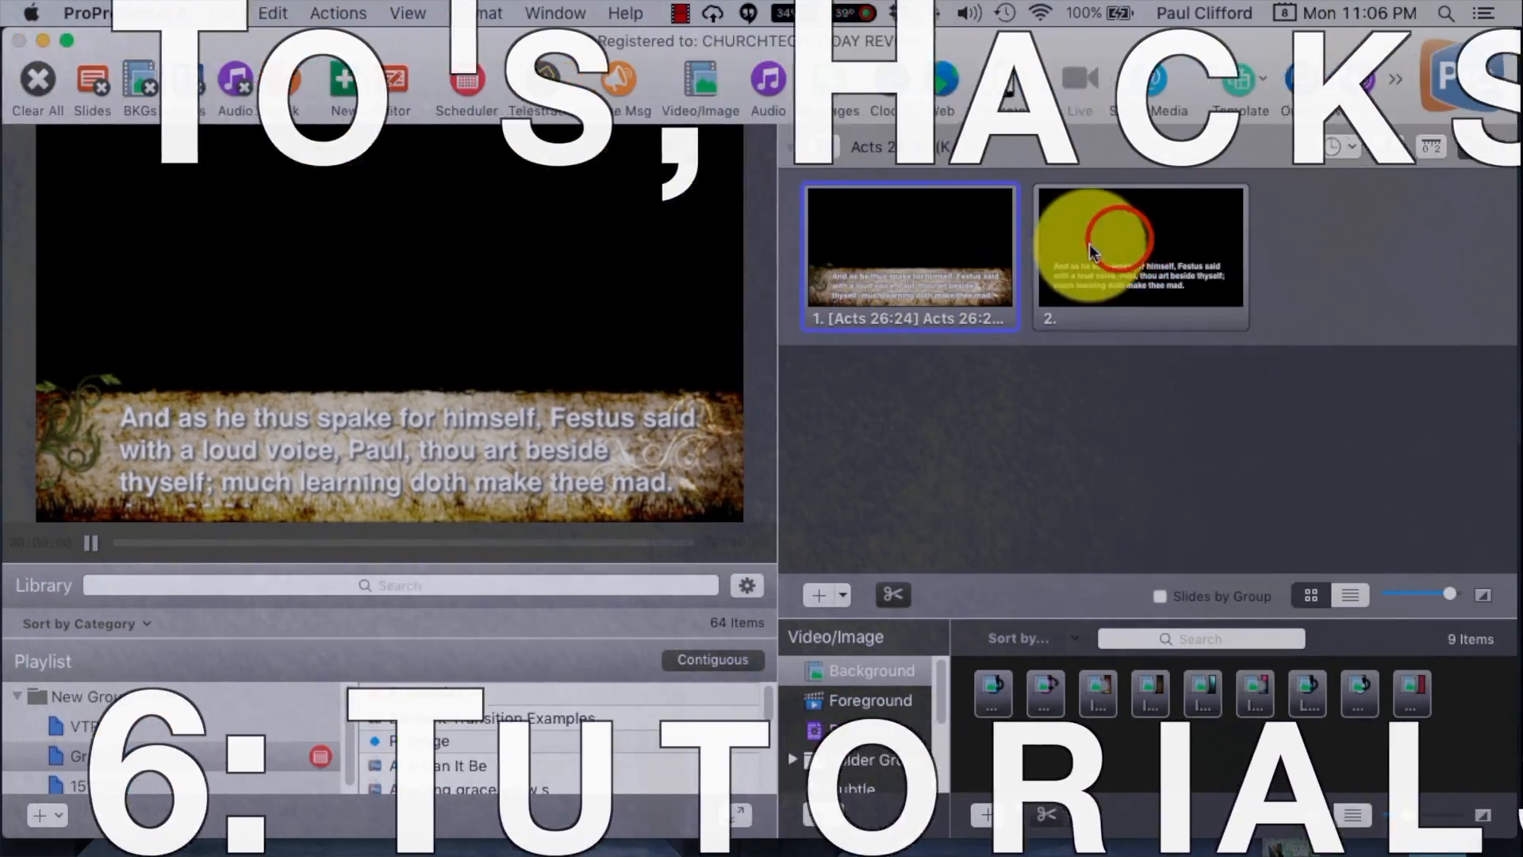
{"action": "left_click", "coordinate": [1120, 238]}
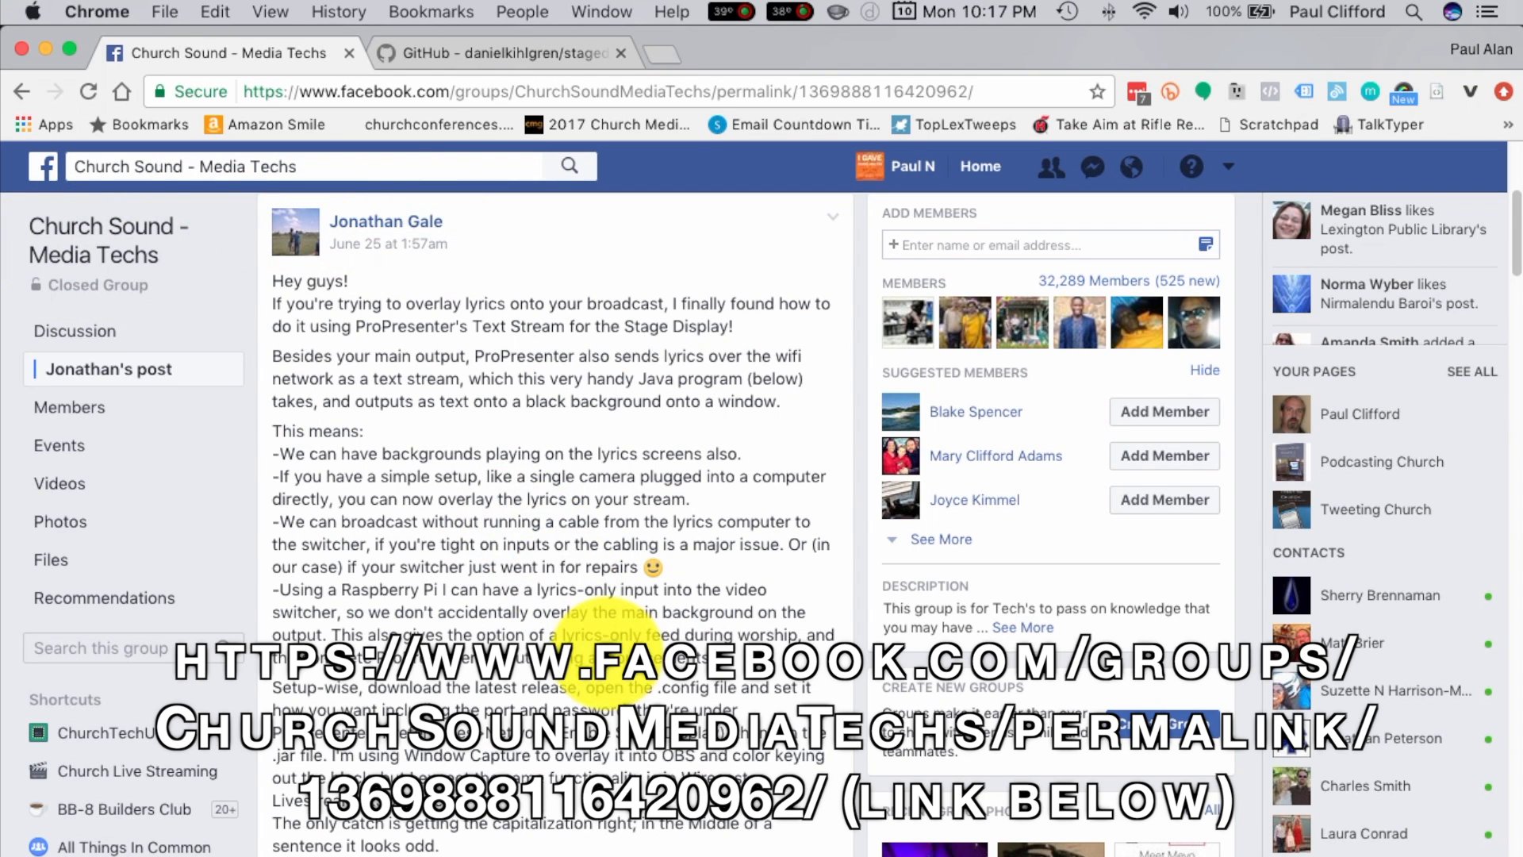
Read the Facebook group post about overlaying lyrics on a broadcast, down to its GitHub link
{"action": "scroll", "coordinate": [605, 641], "scroll_direction": "down", "scroll_amount": 1}
{"action": "scroll", "coordinate": [607, 644], "scroll_direction": "down", "scroll_amount": 3}
{"action": "scroll", "coordinate": [607, 644], "scroll_direction": "down", "scroll_amount": 12}
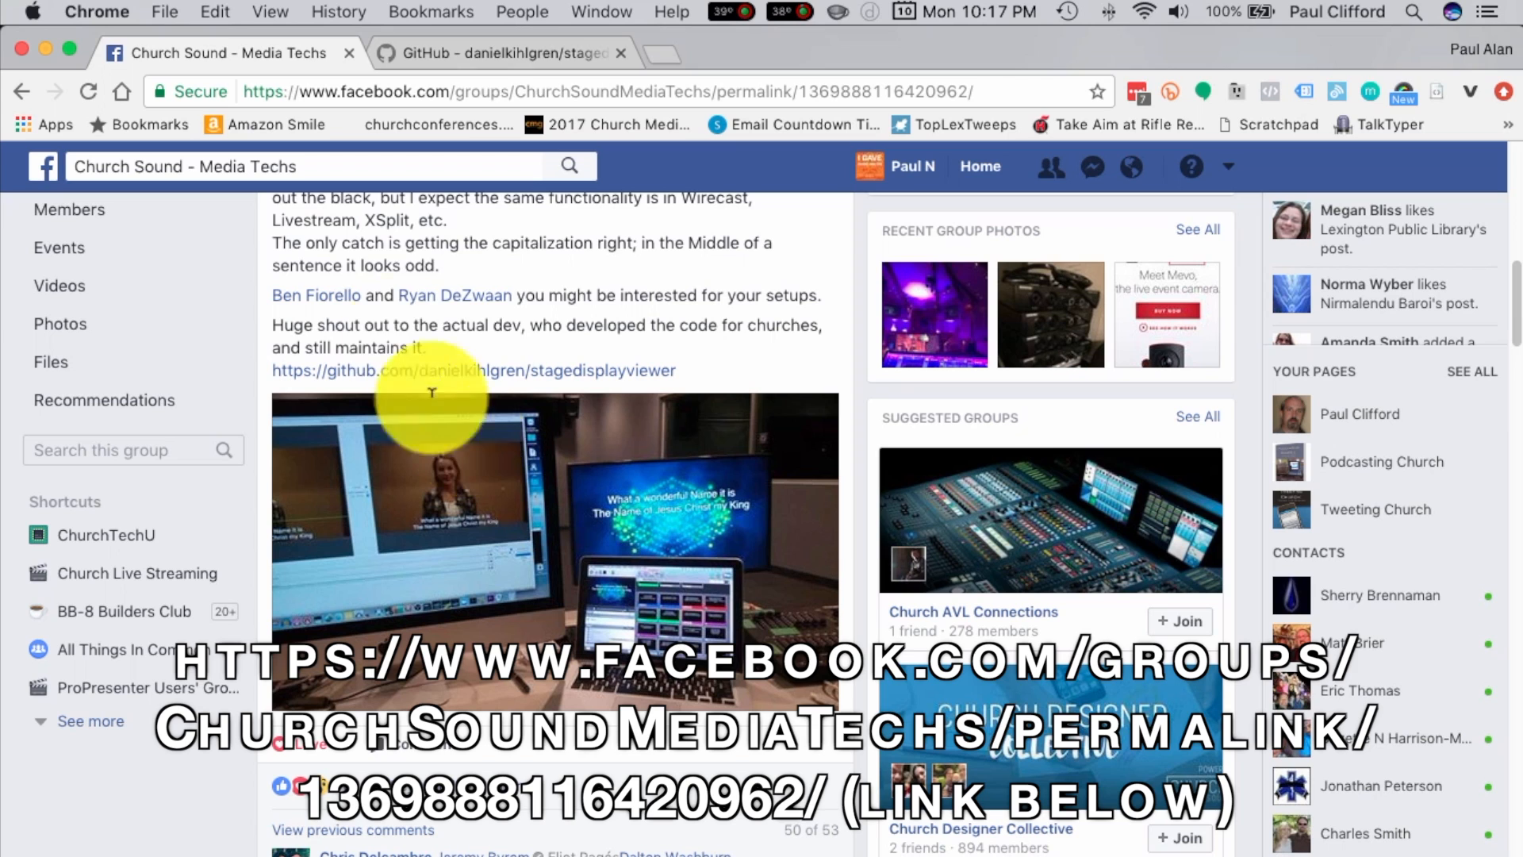
Download release v1.5.0 of Stage Display Viewer from the Releases section of the stagedisplayviewer GitHub repository
{"action": "left_click", "coordinate": [512, 54]}
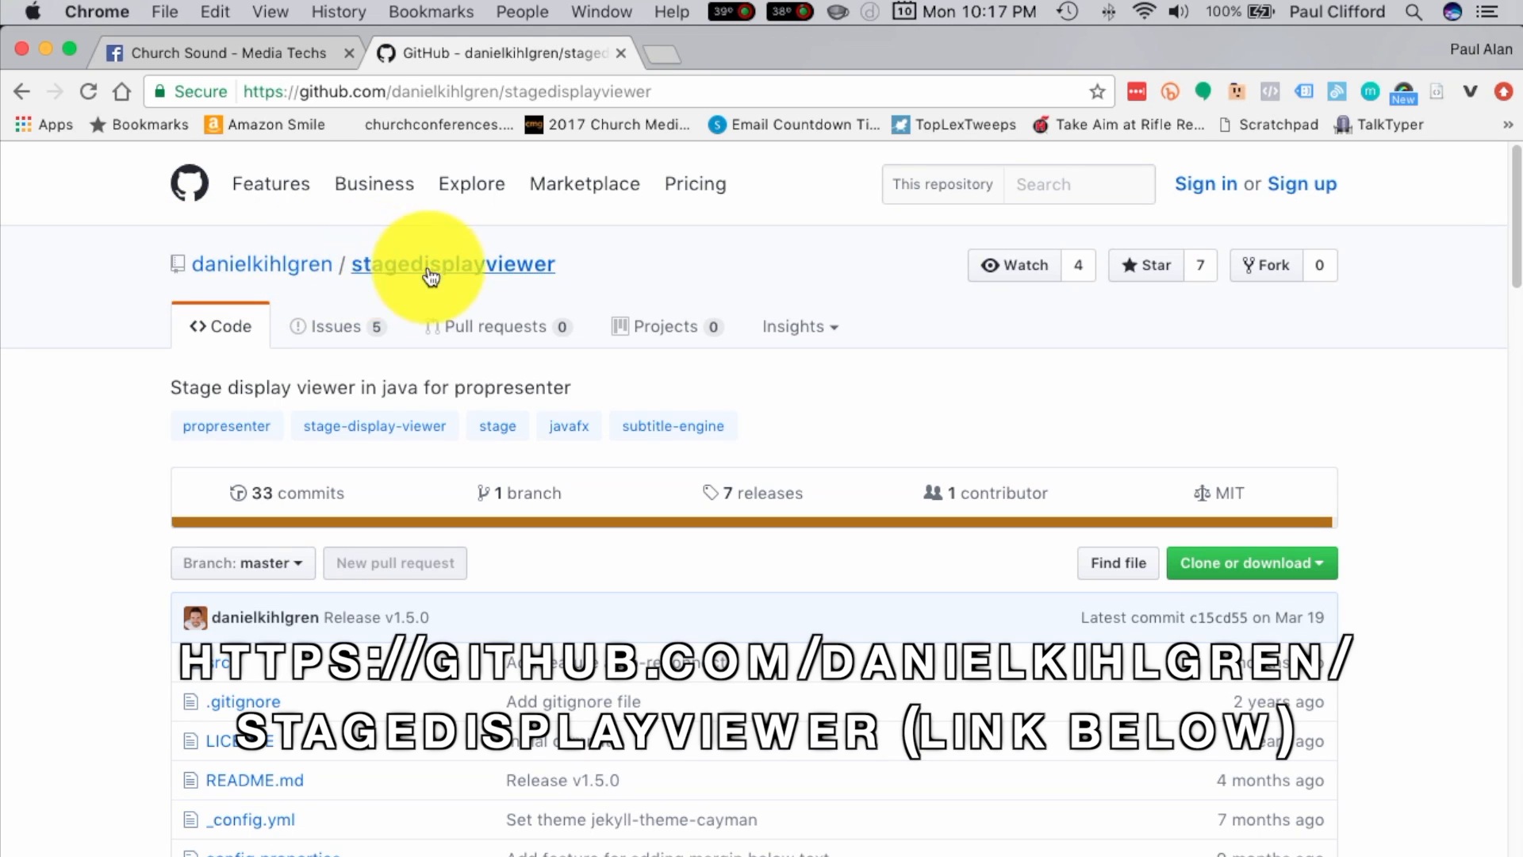
{"action": "scroll", "coordinate": [519, 373], "scroll_direction": "down", "scroll_amount": 1}
{"action": "scroll", "coordinate": [520, 373], "scroll_direction": "down", "scroll_amount": 5}
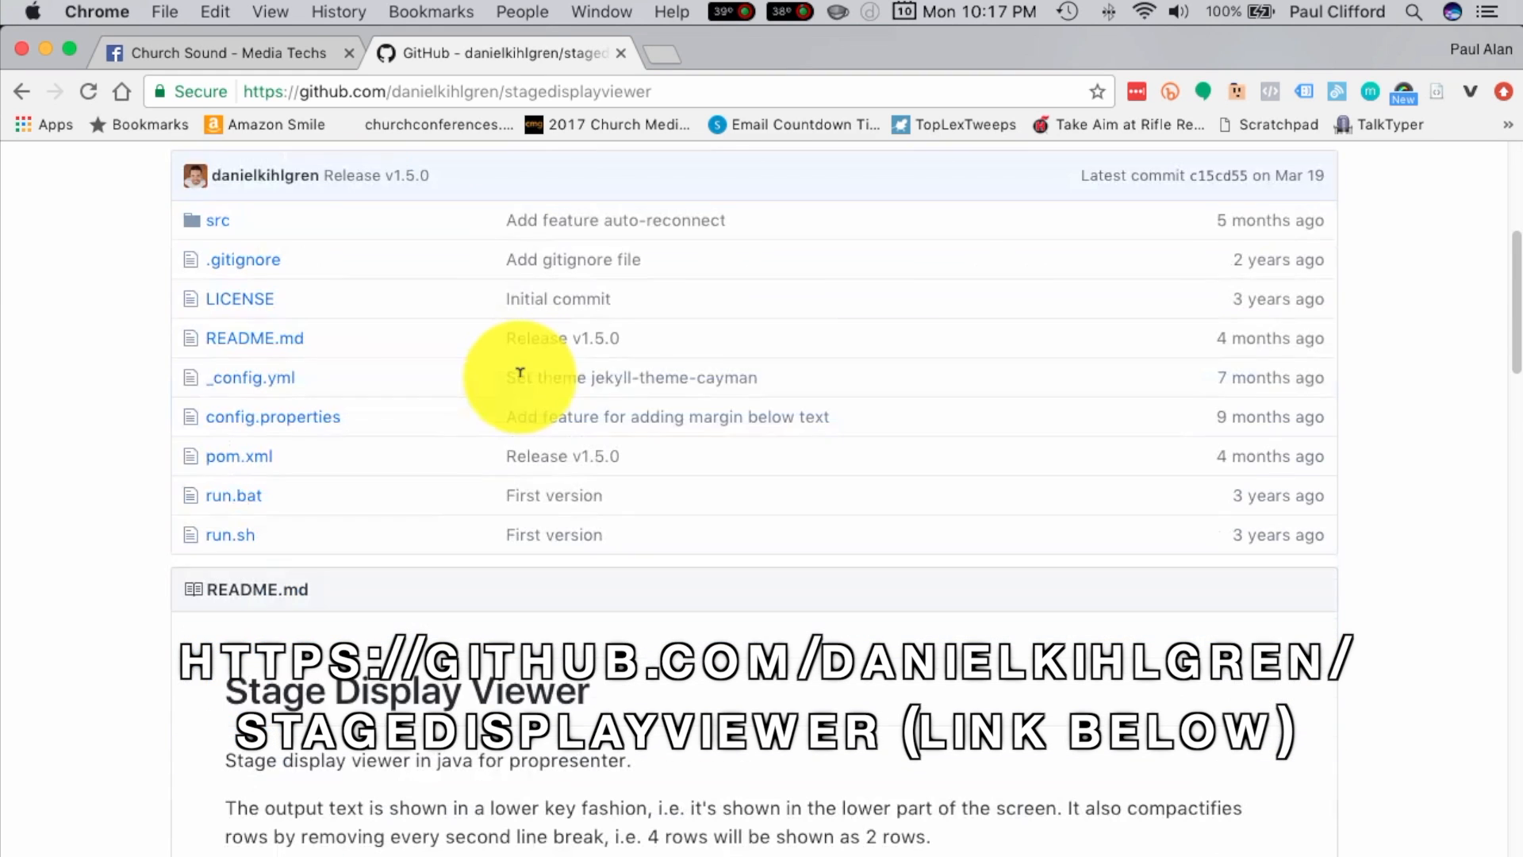
{"action": "scroll", "coordinate": [526, 383], "scroll_direction": "up", "scroll_amount": 1}
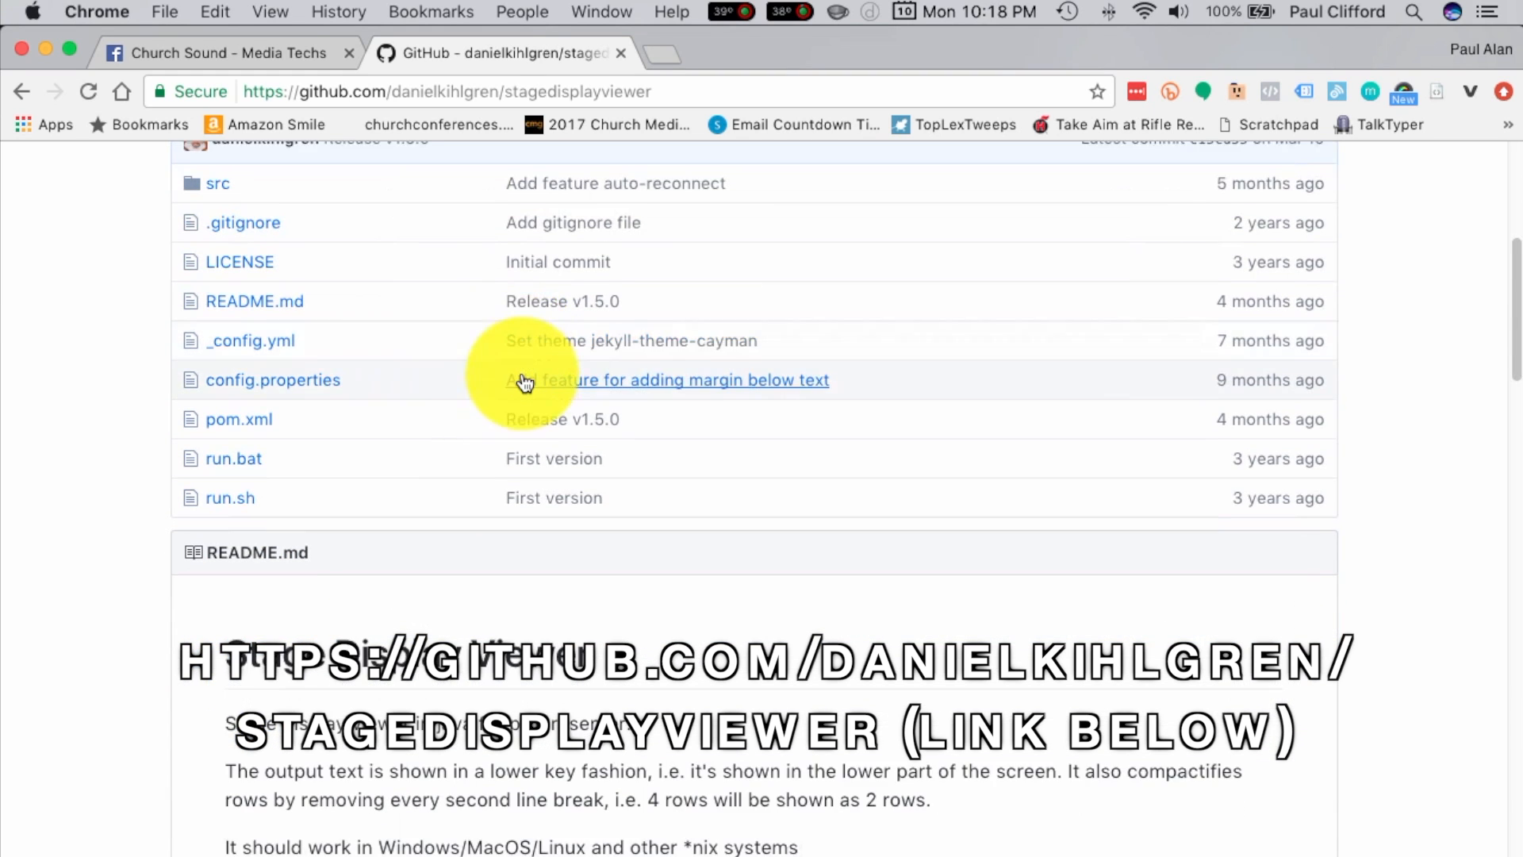
{"action": "scroll", "coordinate": [525, 383], "scroll_direction": "up", "scroll_amount": 3}
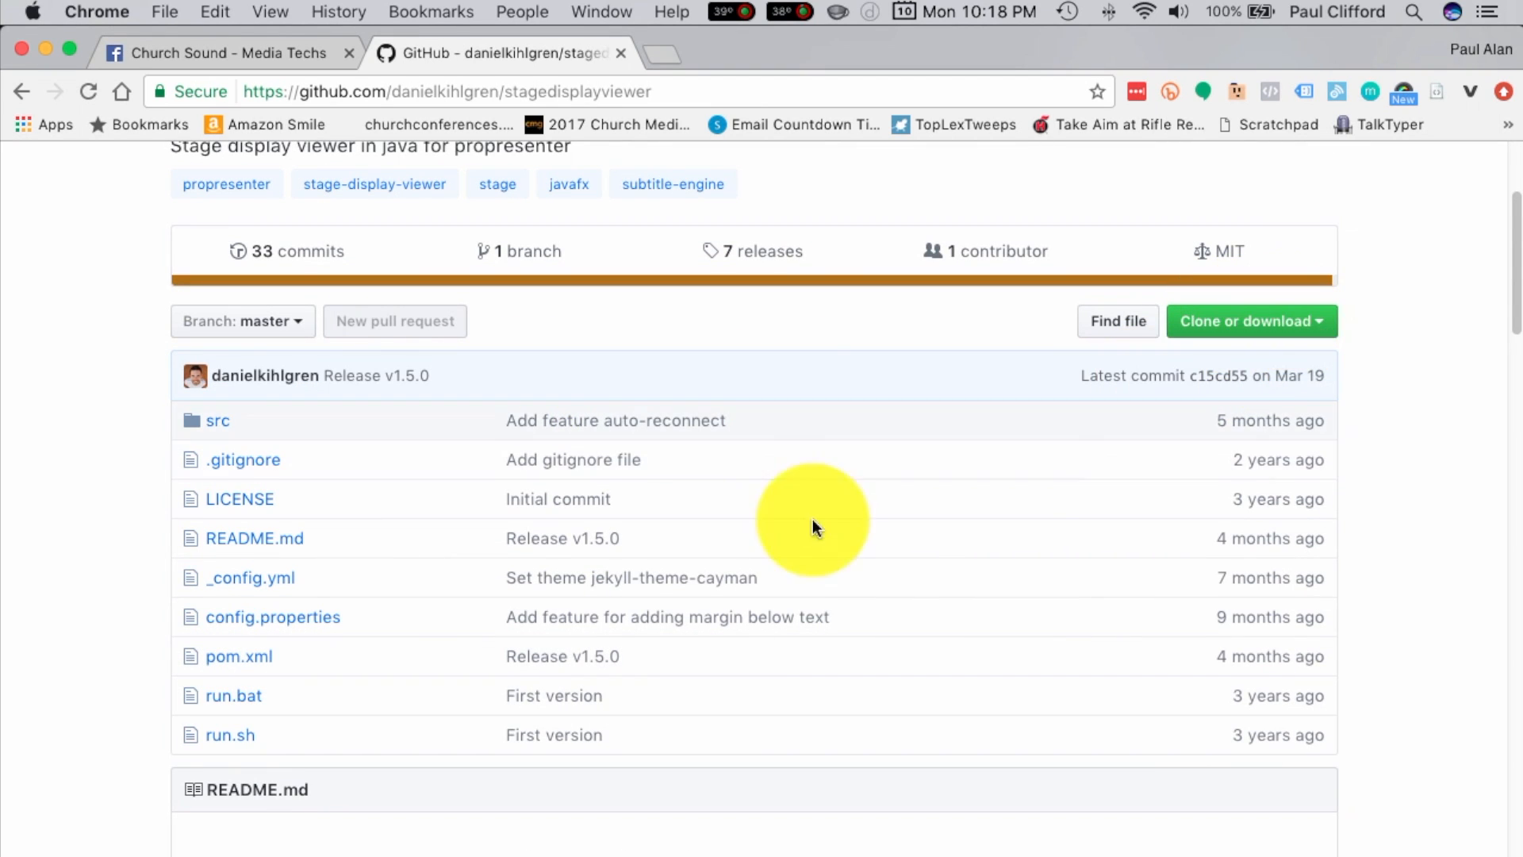
{"action": "scroll", "coordinate": [688, 530], "scroll_direction": "down", "scroll_amount": 4}
{"action": "scroll", "coordinate": [687, 533], "scroll_direction": "down", "scroll_amount": 15}
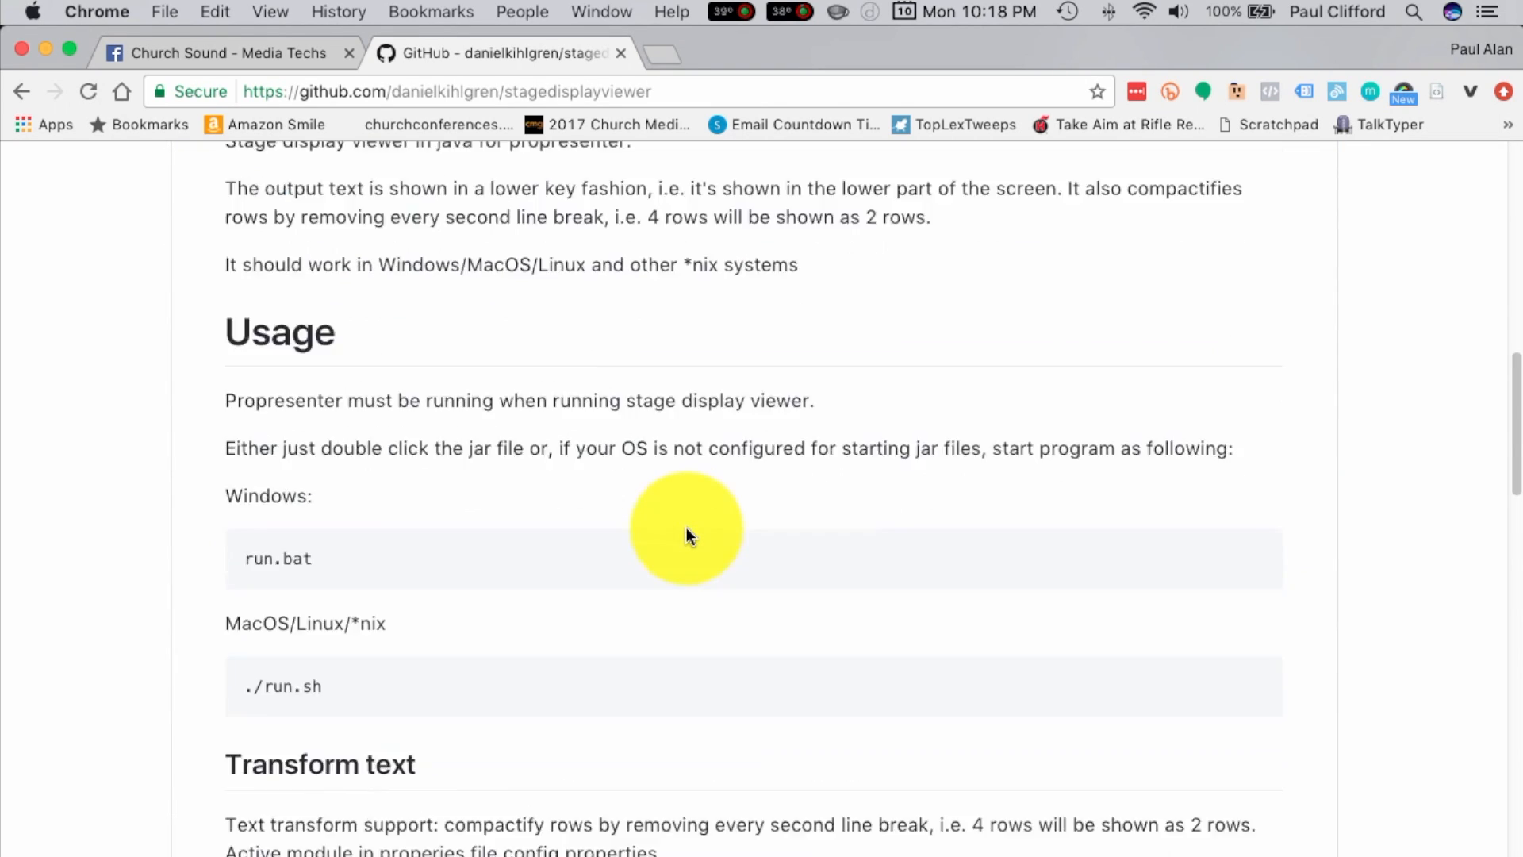
{"action": "scroll", "coordinate": [687, 533], "scroll_direction": "down", "scroll_amount": 14}
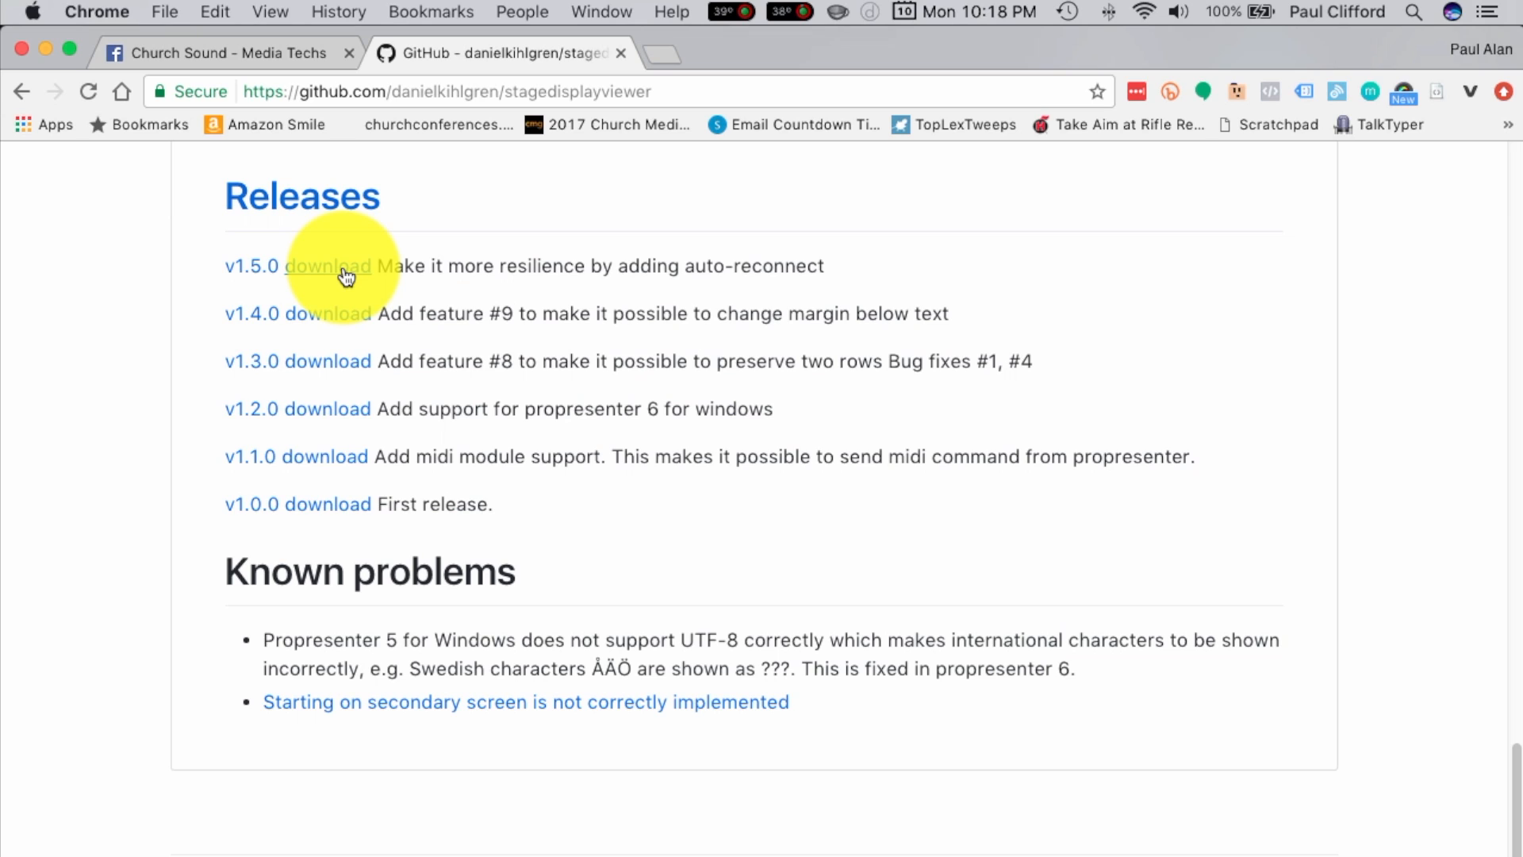
{"action": "left_click", "coordinate": [347, 276]}
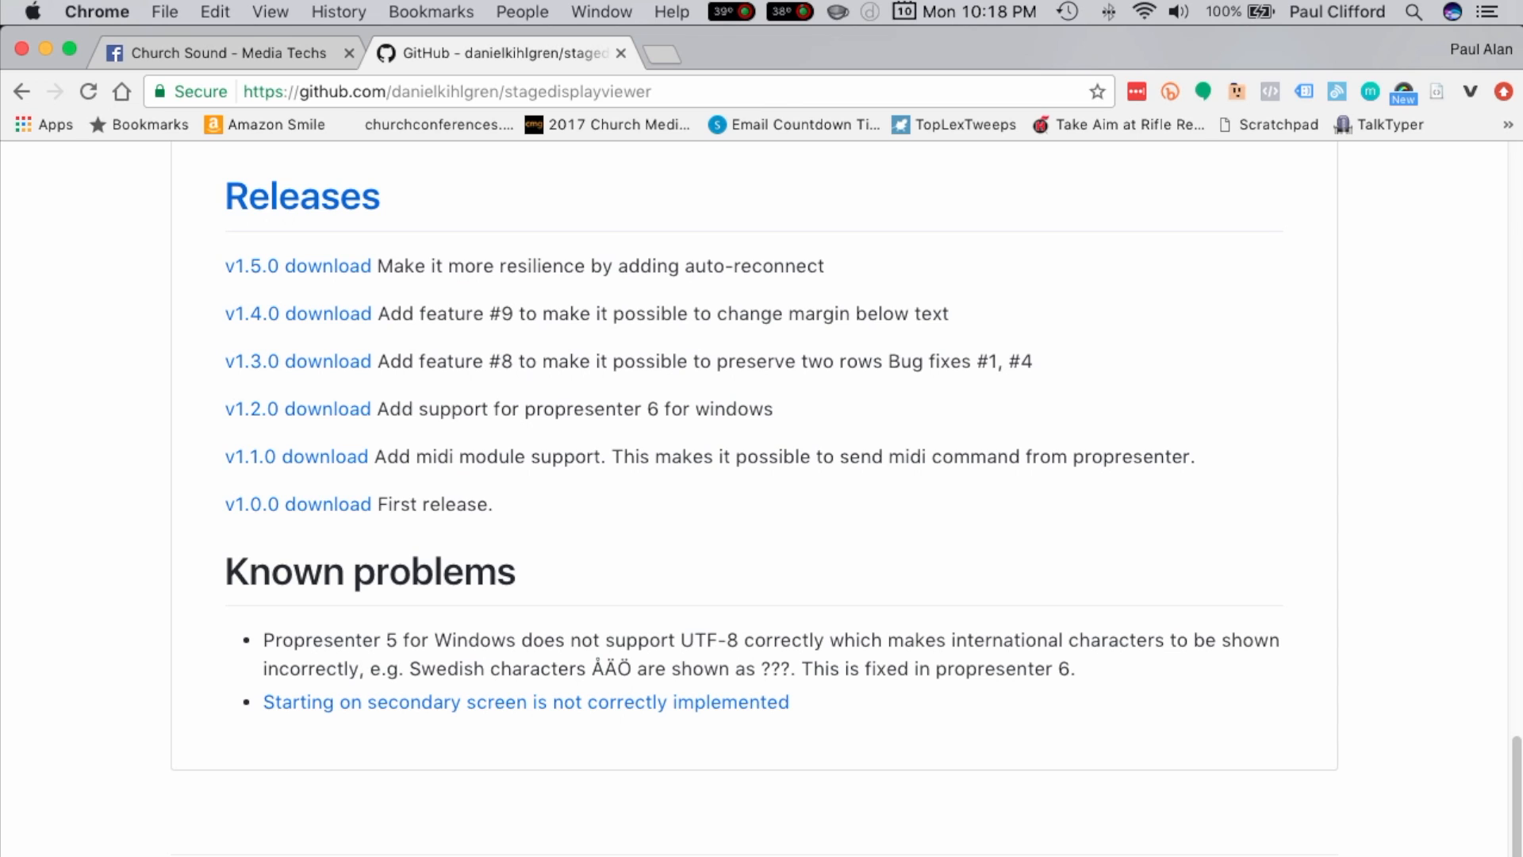
Switch to Finder and open config.properties from the StageDisplayViewer folder in Sublime Text 2
{"action": "mouse_move", "coordinate": [1258, 853]}
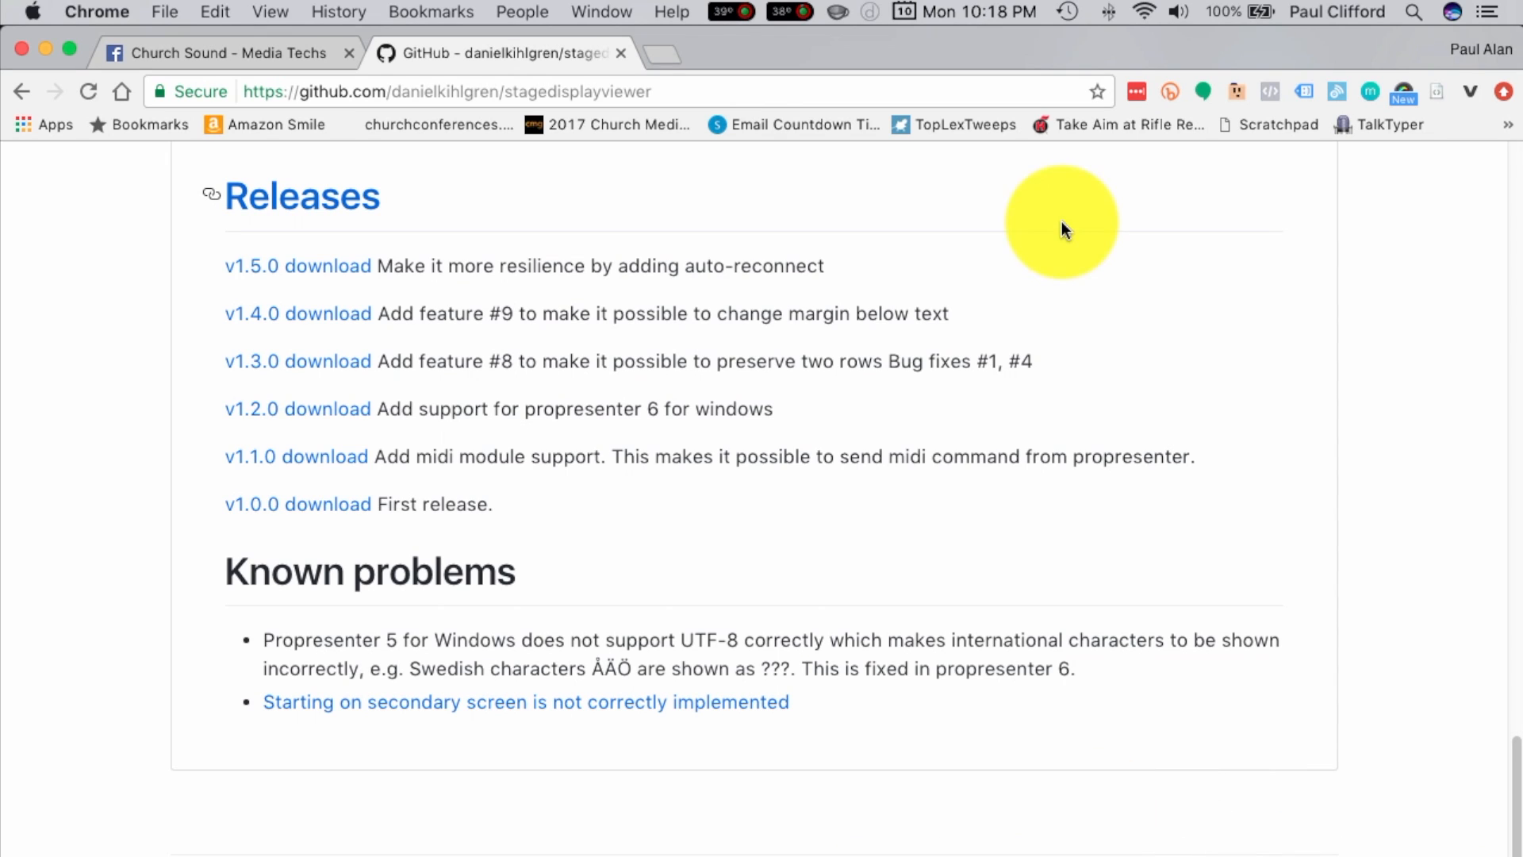
{"action": "key", "text": "super+Tab"}
{"action": "key", "text": "super+Tab"}
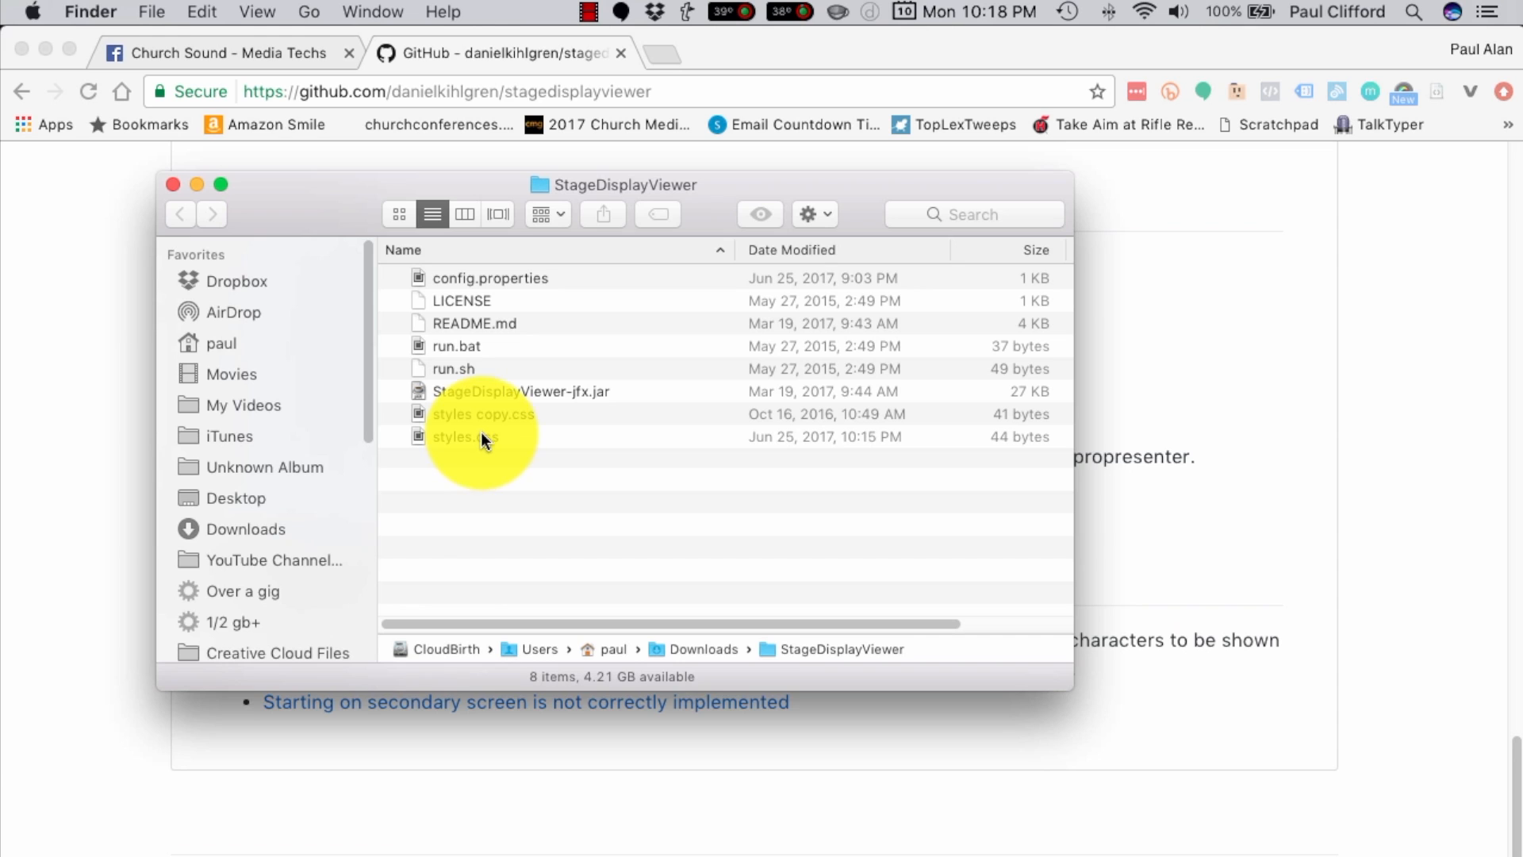
{"action": "double_click", "coordinate": [512, 278]}
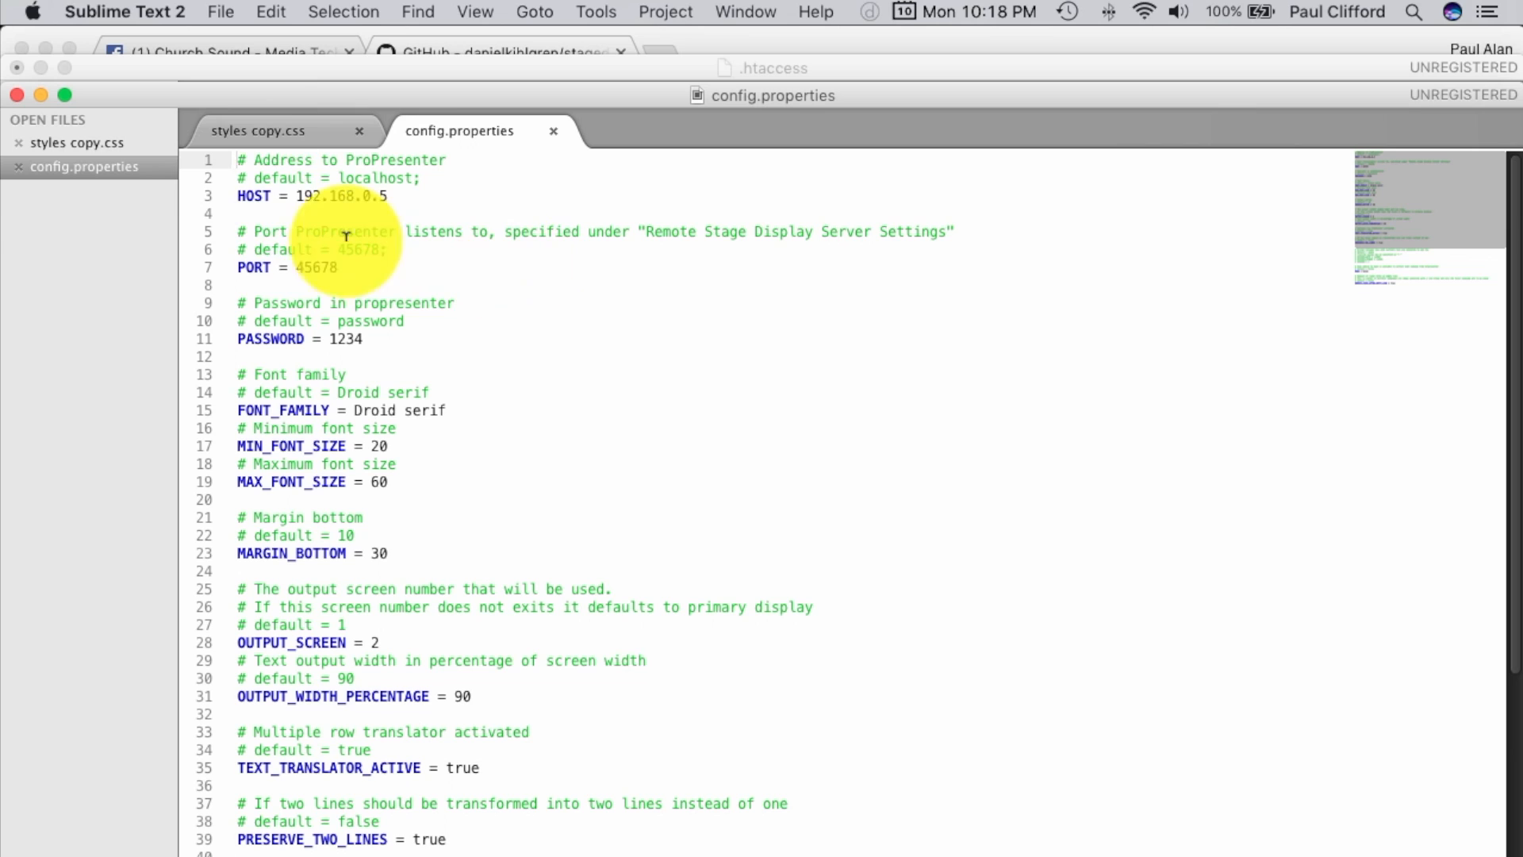
Examine the ProPresenter address comments and HOST setting at the start of config.properties
{"action": "left_click", "coordinate": [241, 158]}
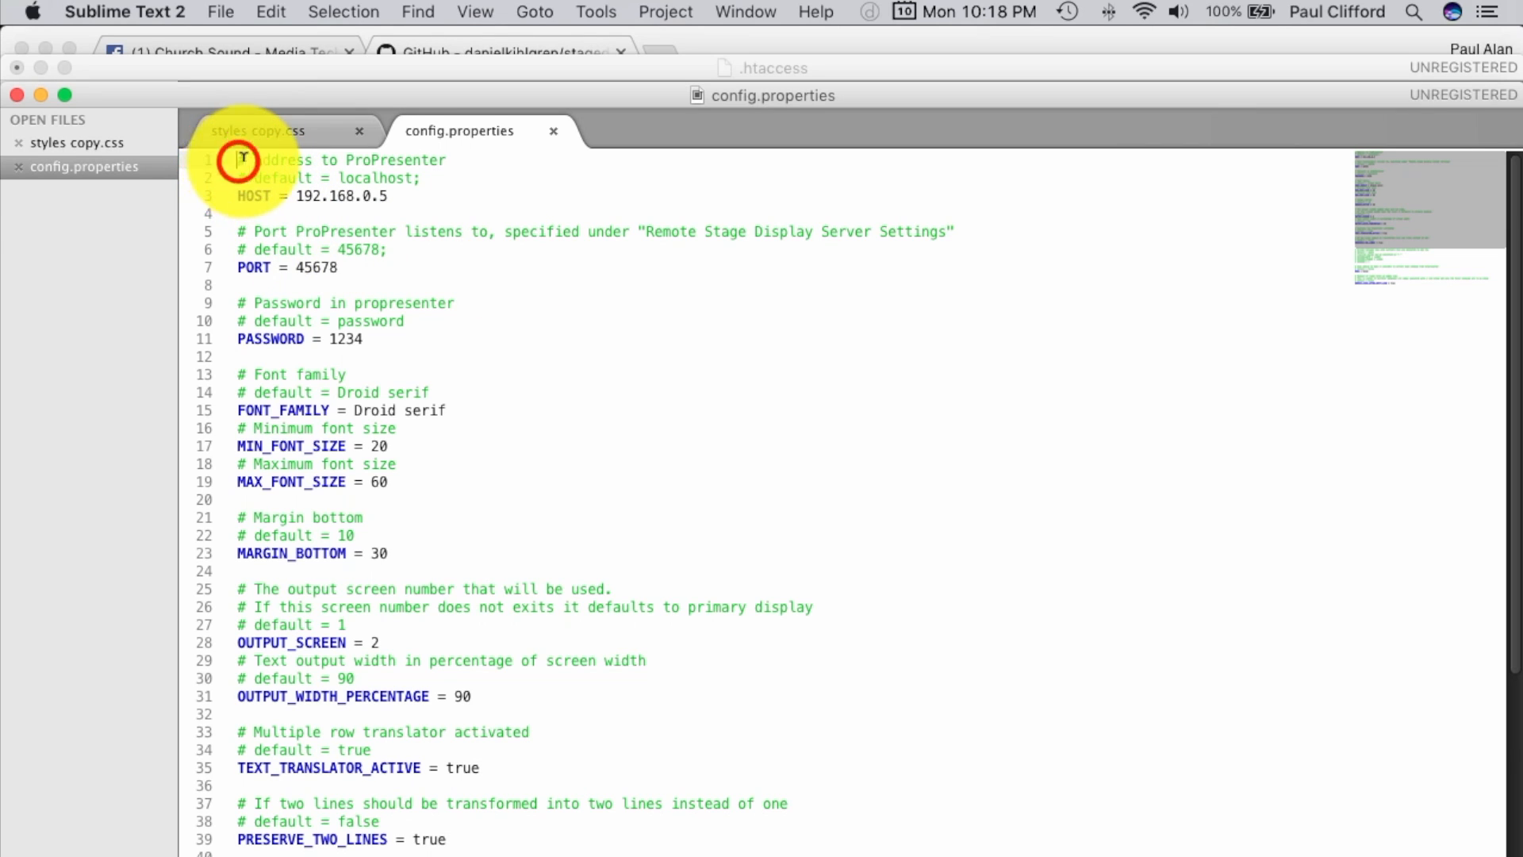
{"action": "left_click_drag", "start_coordinate": [240, 158], "coordinate": [248, 168]}
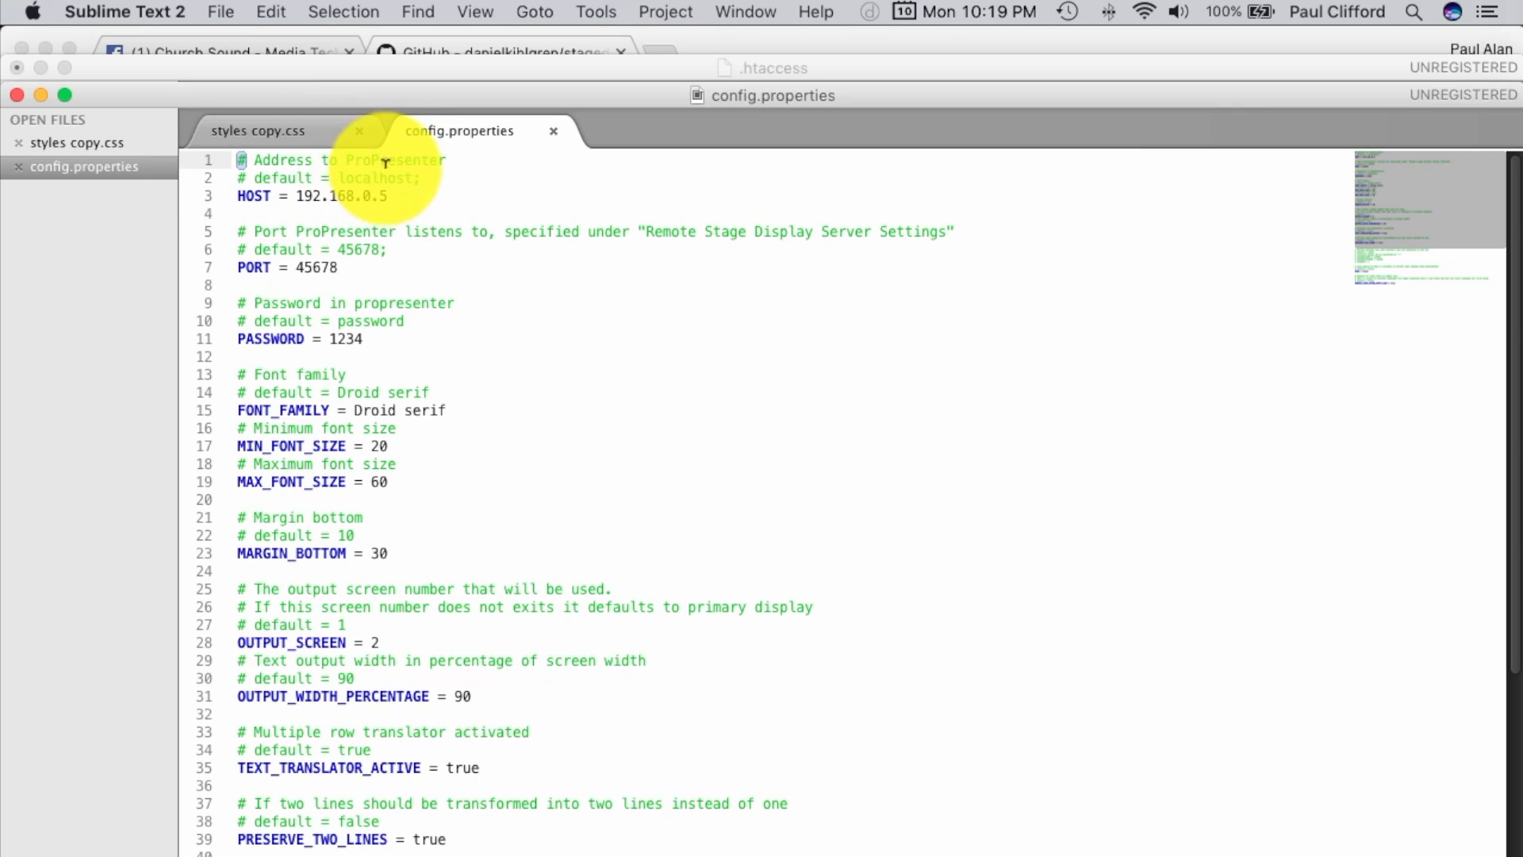
{"action": "left_click", "coordinate": [425, 178]}
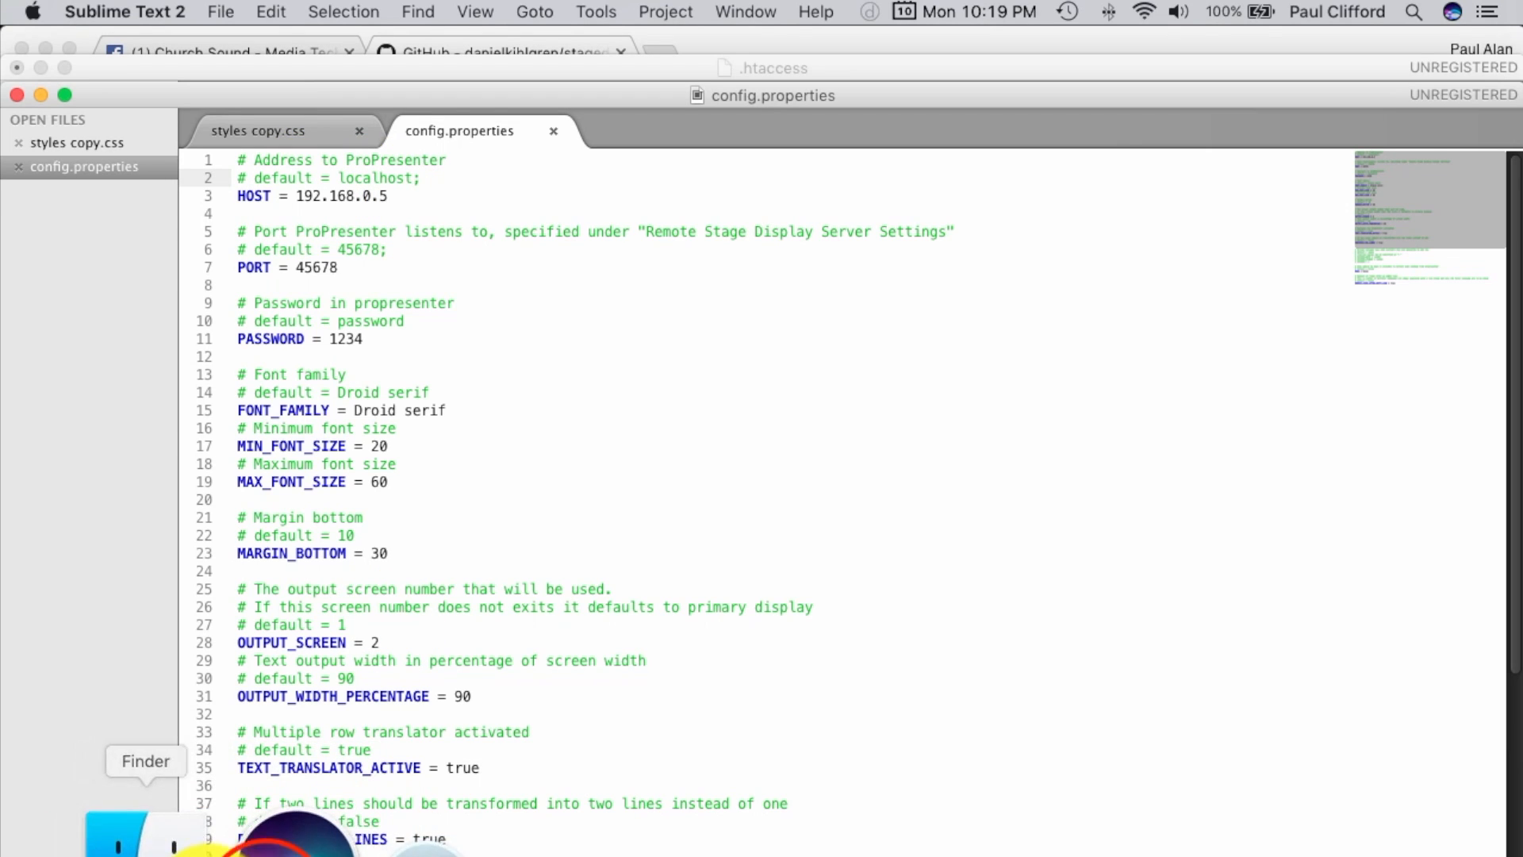
Look up the computer's IPv4 address in the Wi-Fi TCP/IP details of System Preferences, for comparison with the HOST setting
{"action": "left_click", "coordinate": [255, 848]}
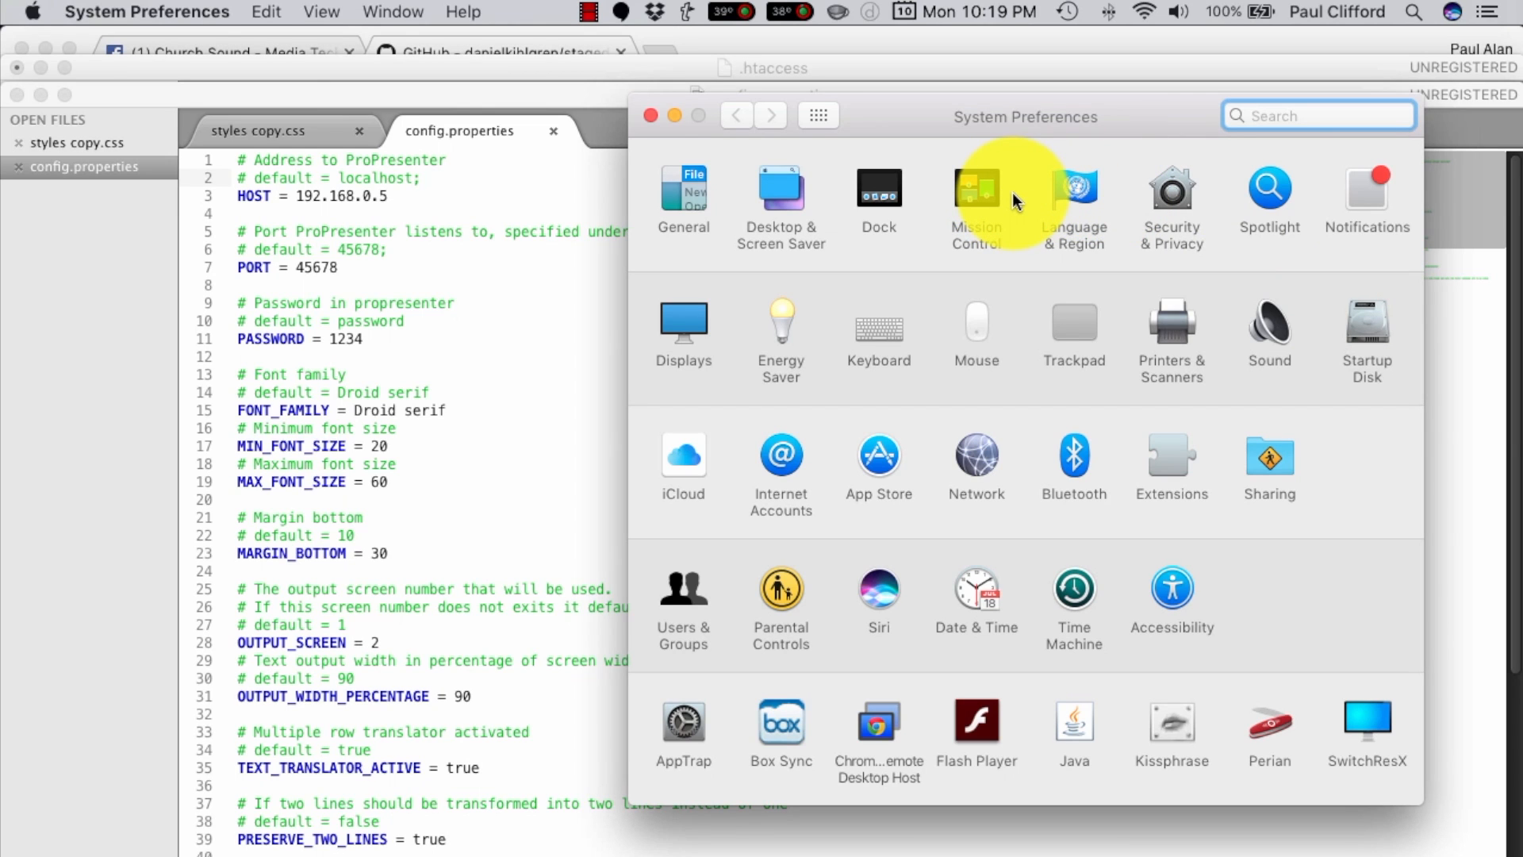
{"action": "left_click", "coordinate": [982, 460]}
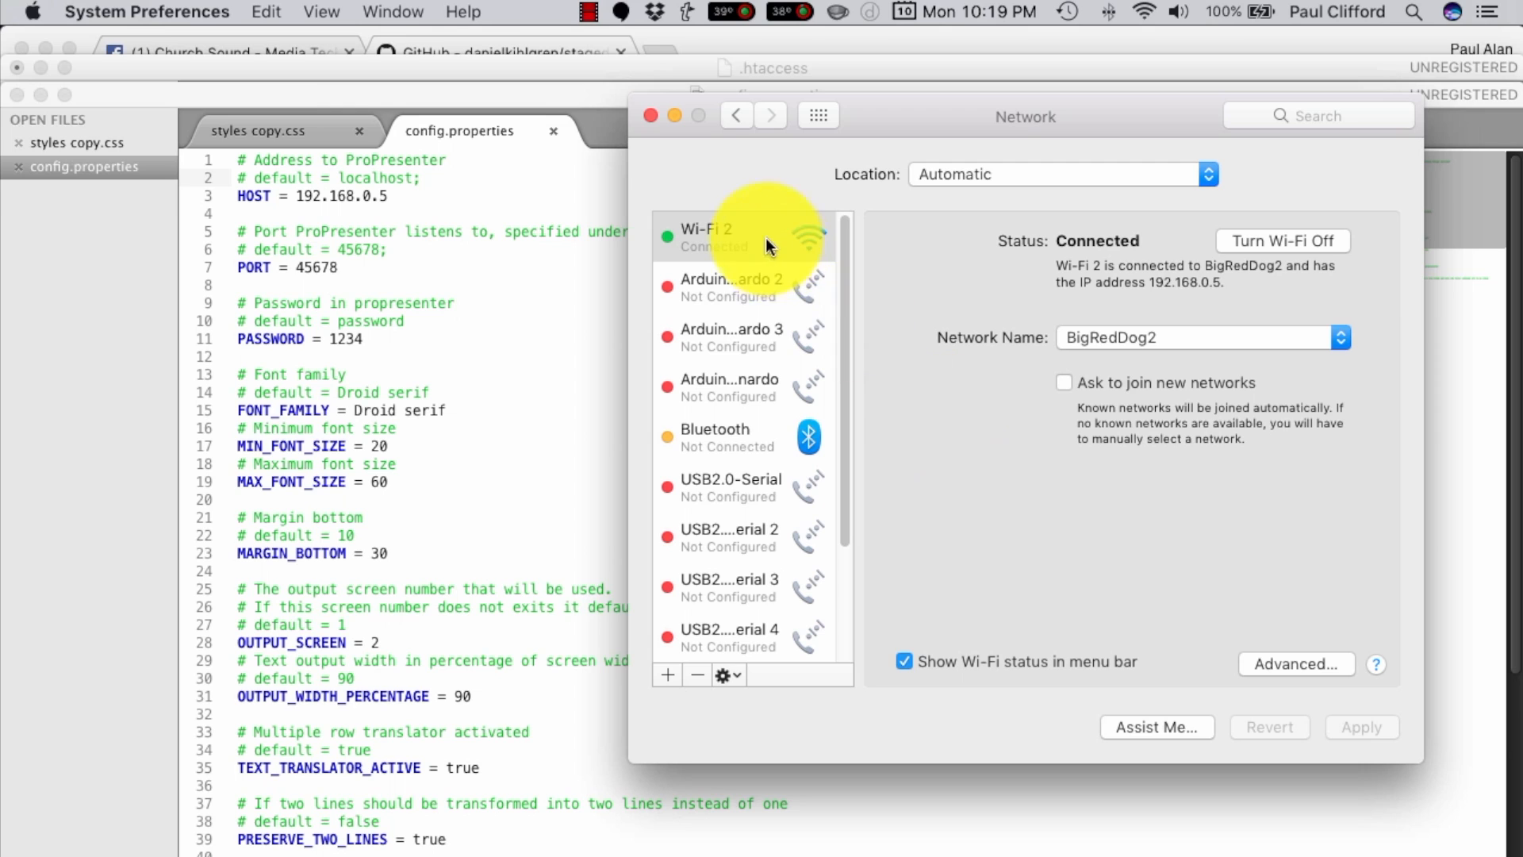
{"action": "left_click", "coordinate": [1279, 666]}
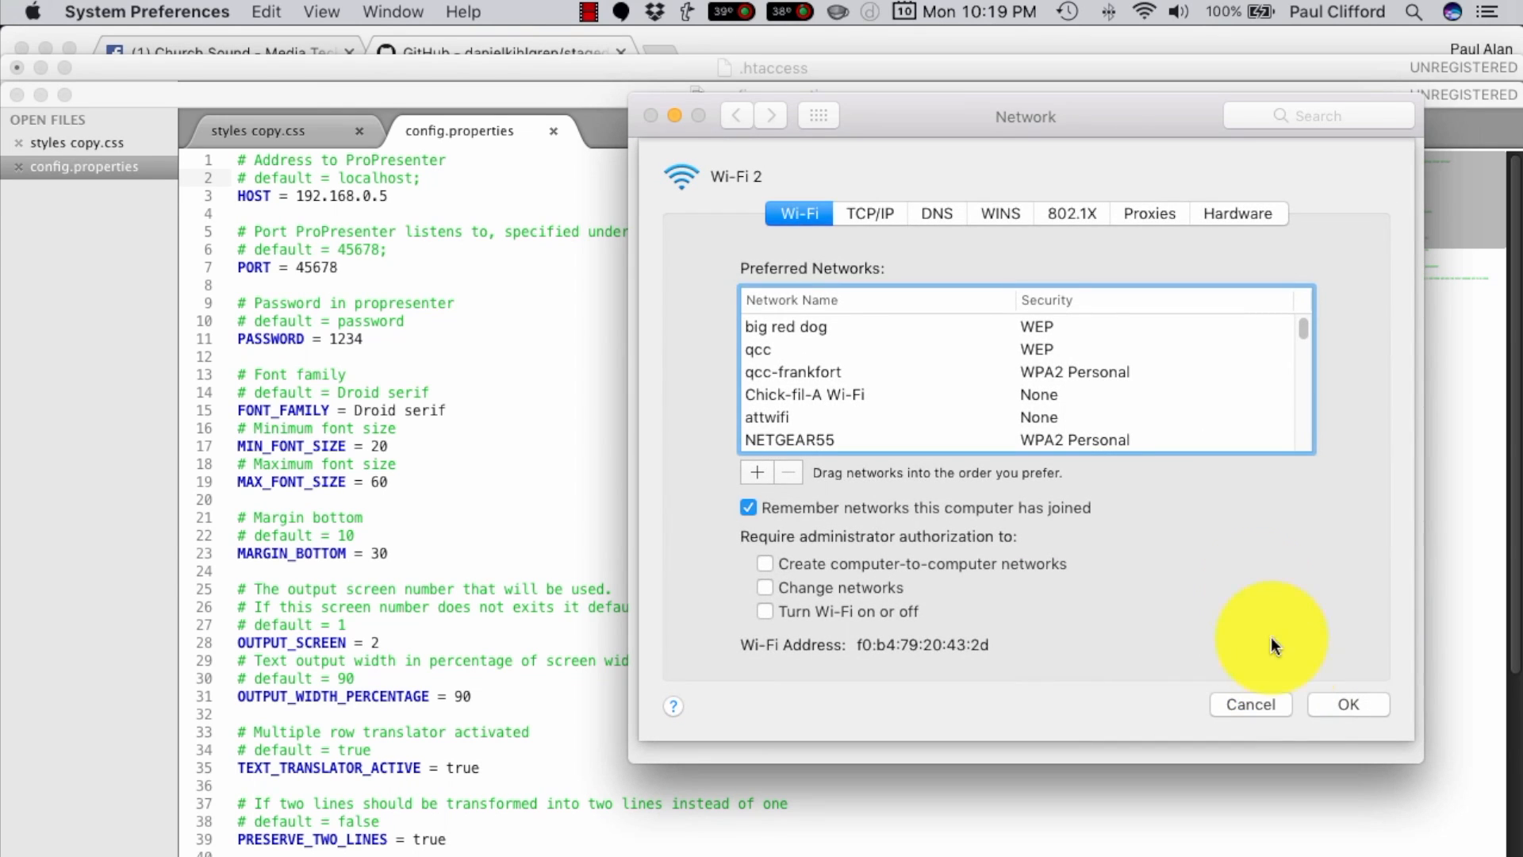
{"action": "left_click", "coordinate": [881, 208]}
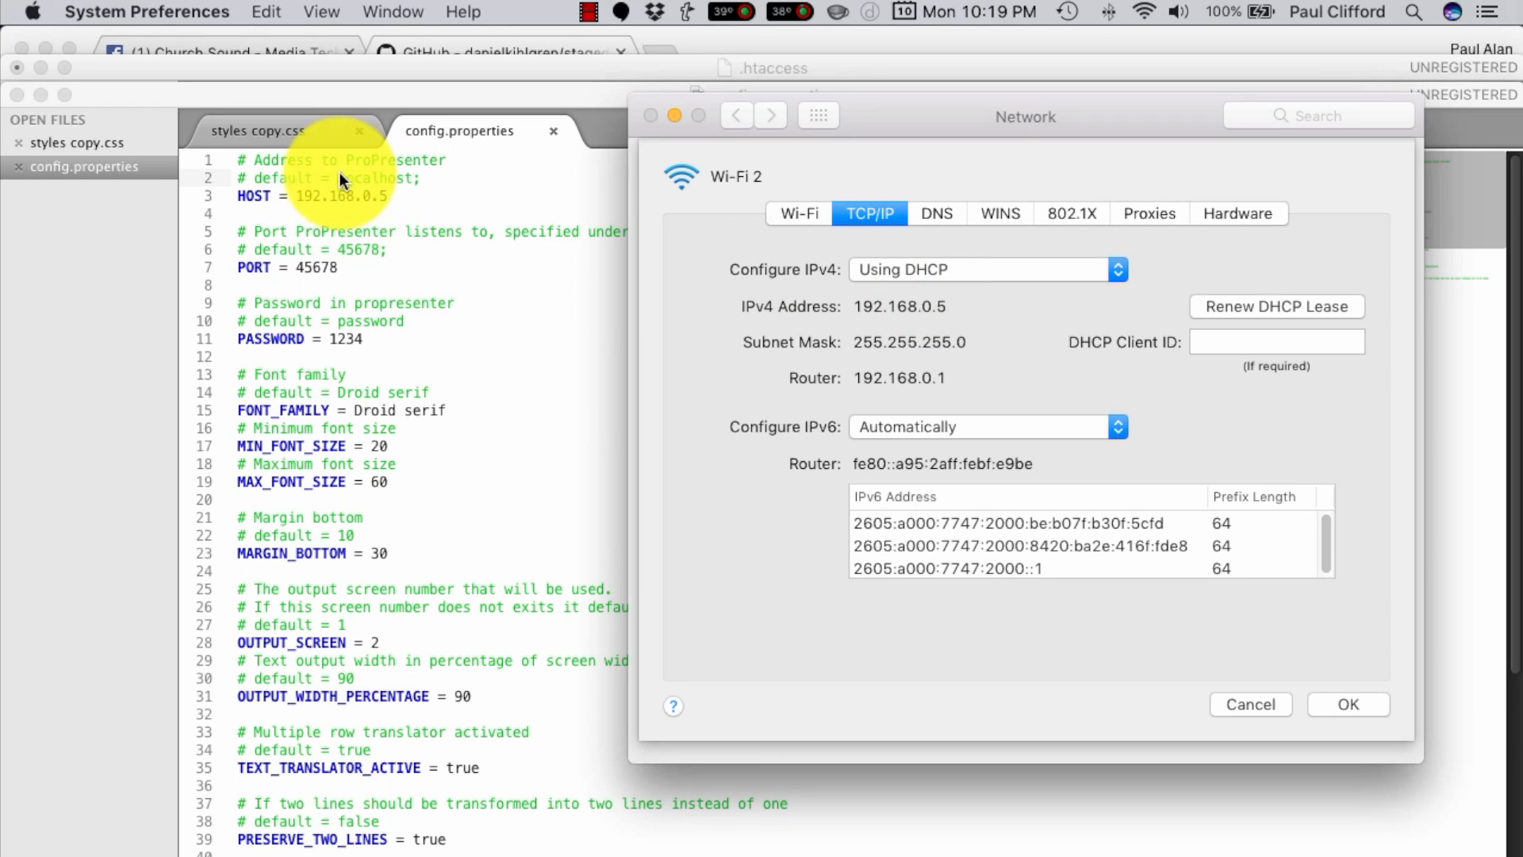
{"action": "left_click", "coordinate": [1354, 703]}
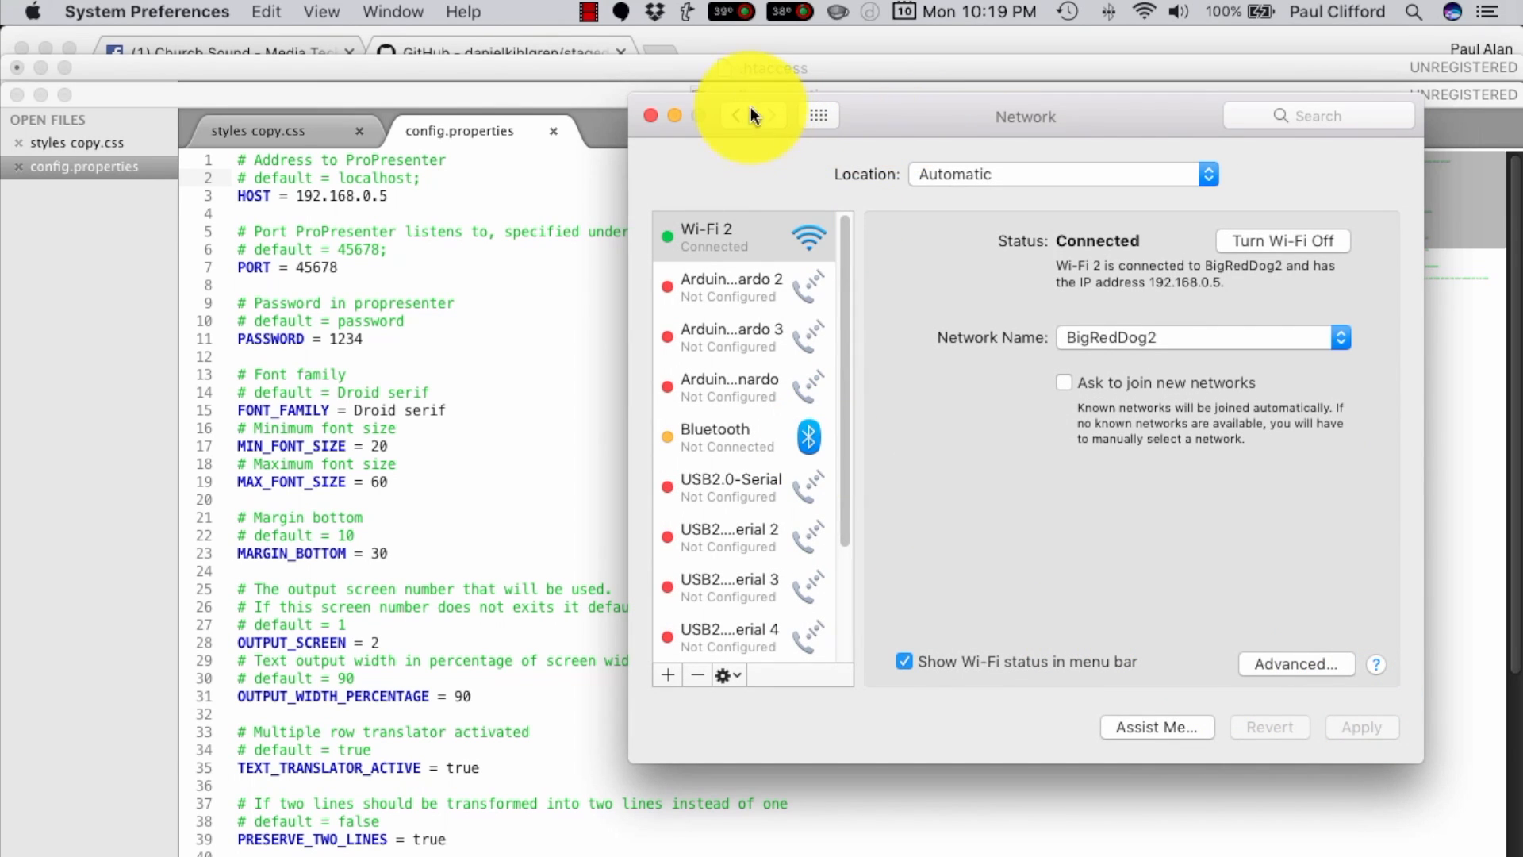
Return to Sublime Text 2 and close the .htaccess window without saving its changes
{"action": "mouse_move", "coordinate": [766, 853]}
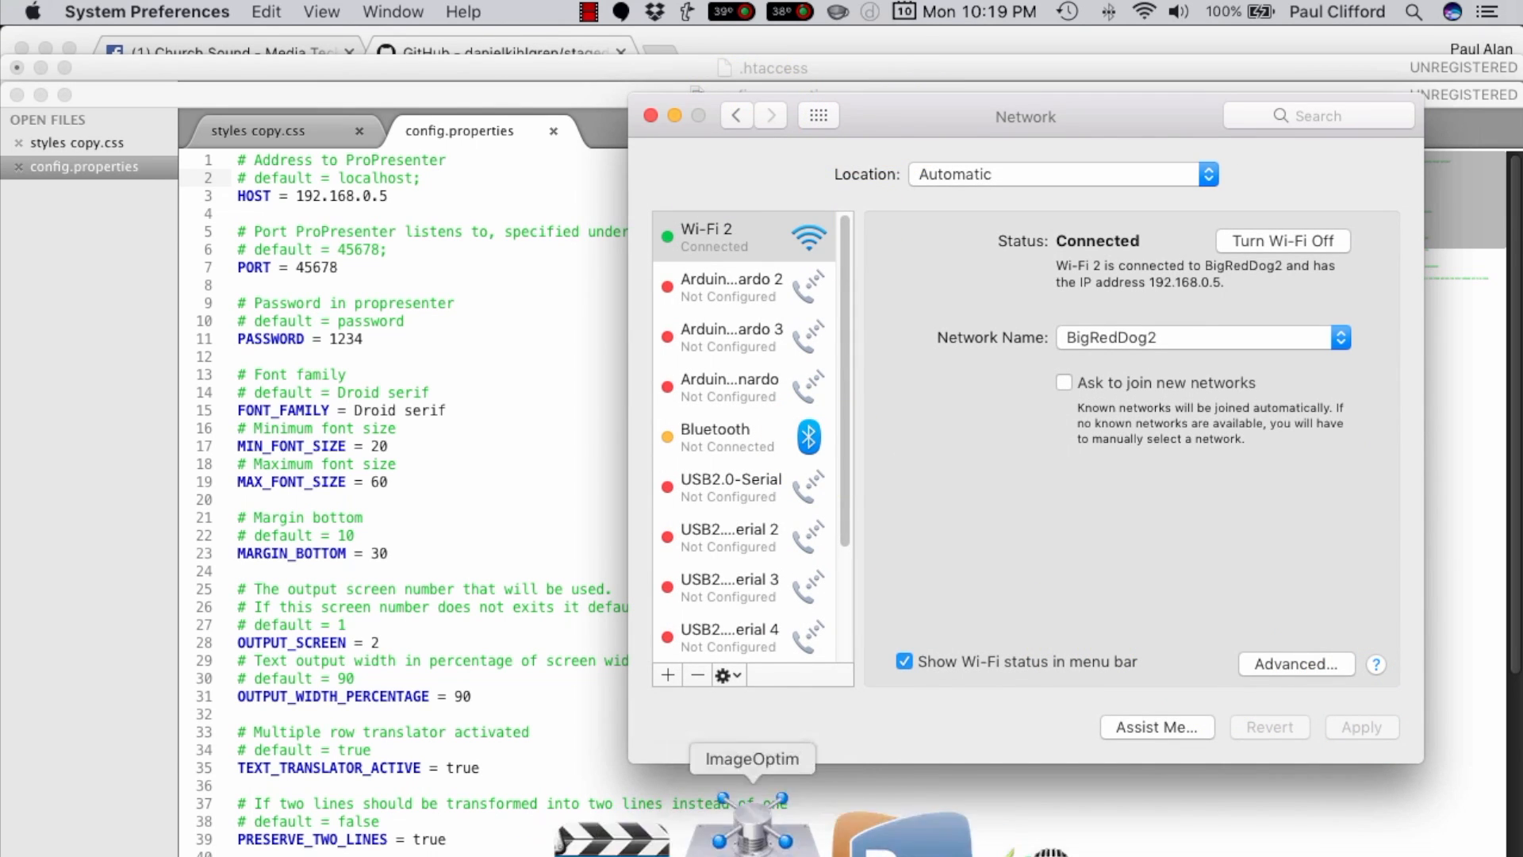
{"action": "left_click", "coordinate": [775, 842]}
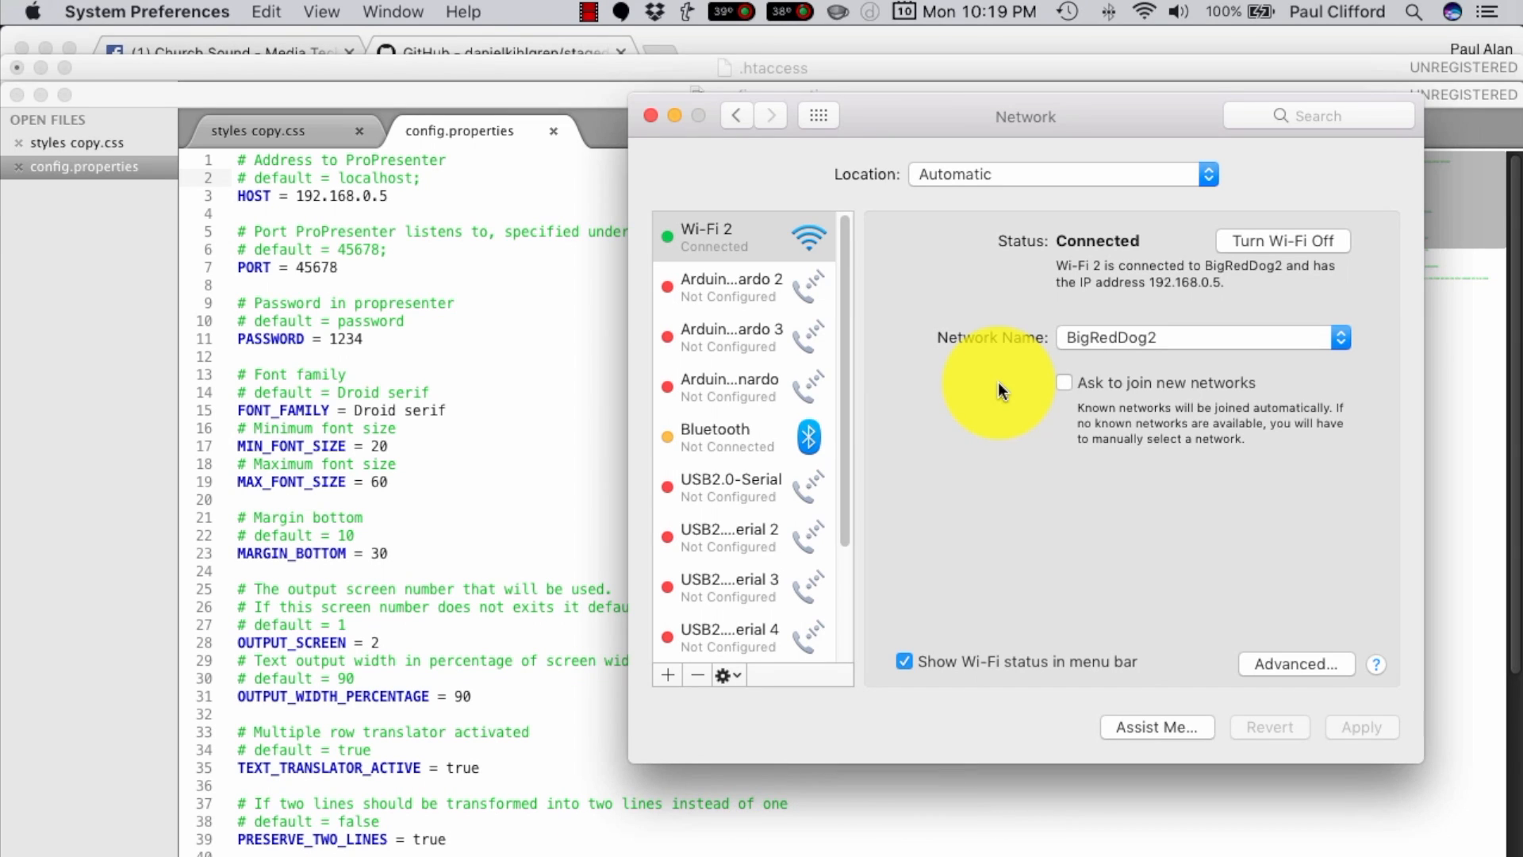
{"action": "left_click", "coordinate": [569, 107]}
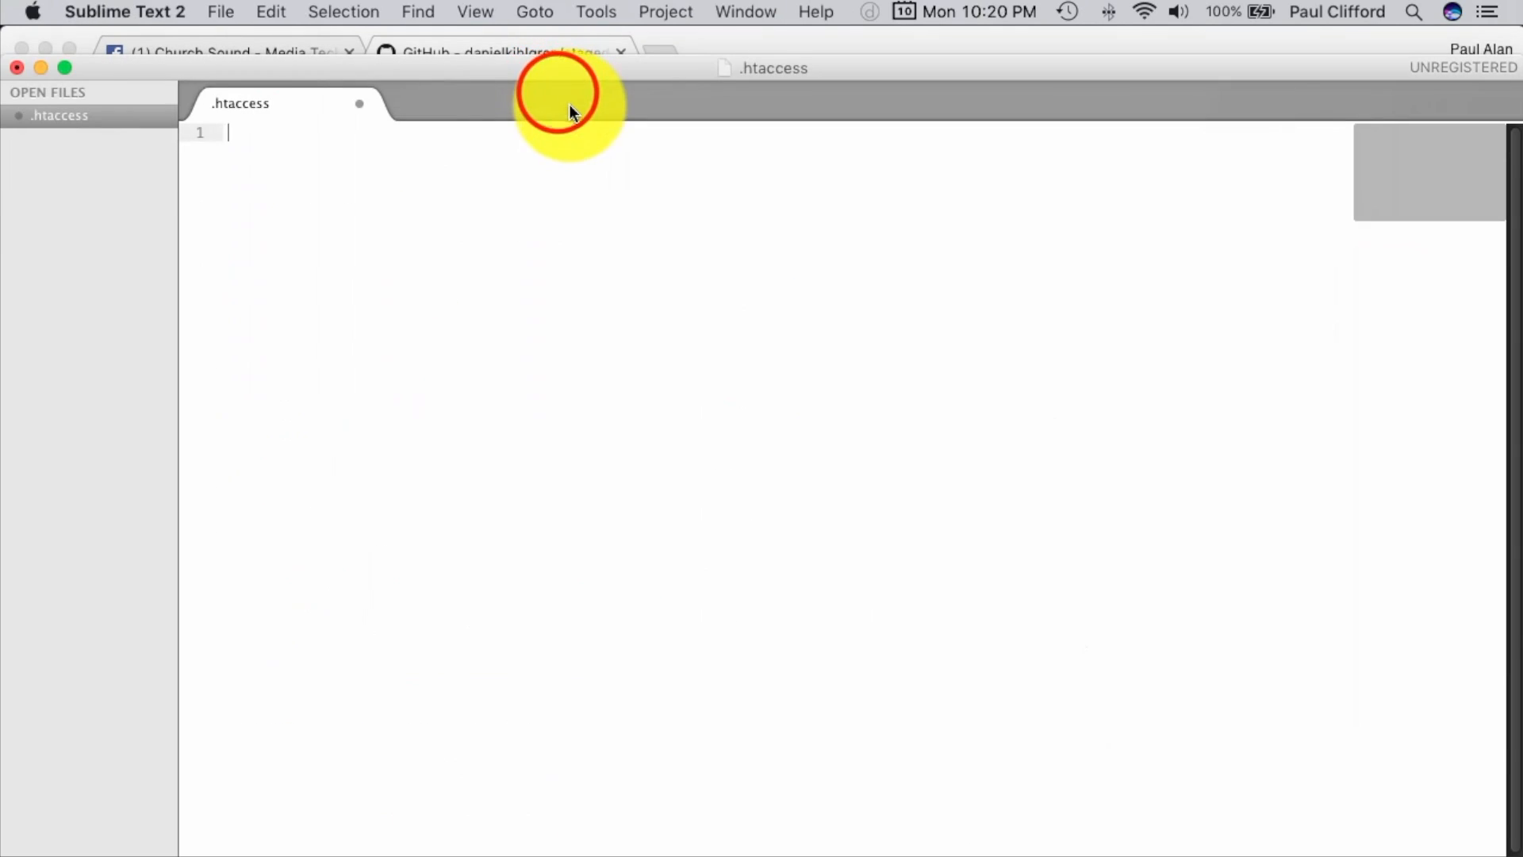
{"action": "left_click", "coordinate": [16, 69]}
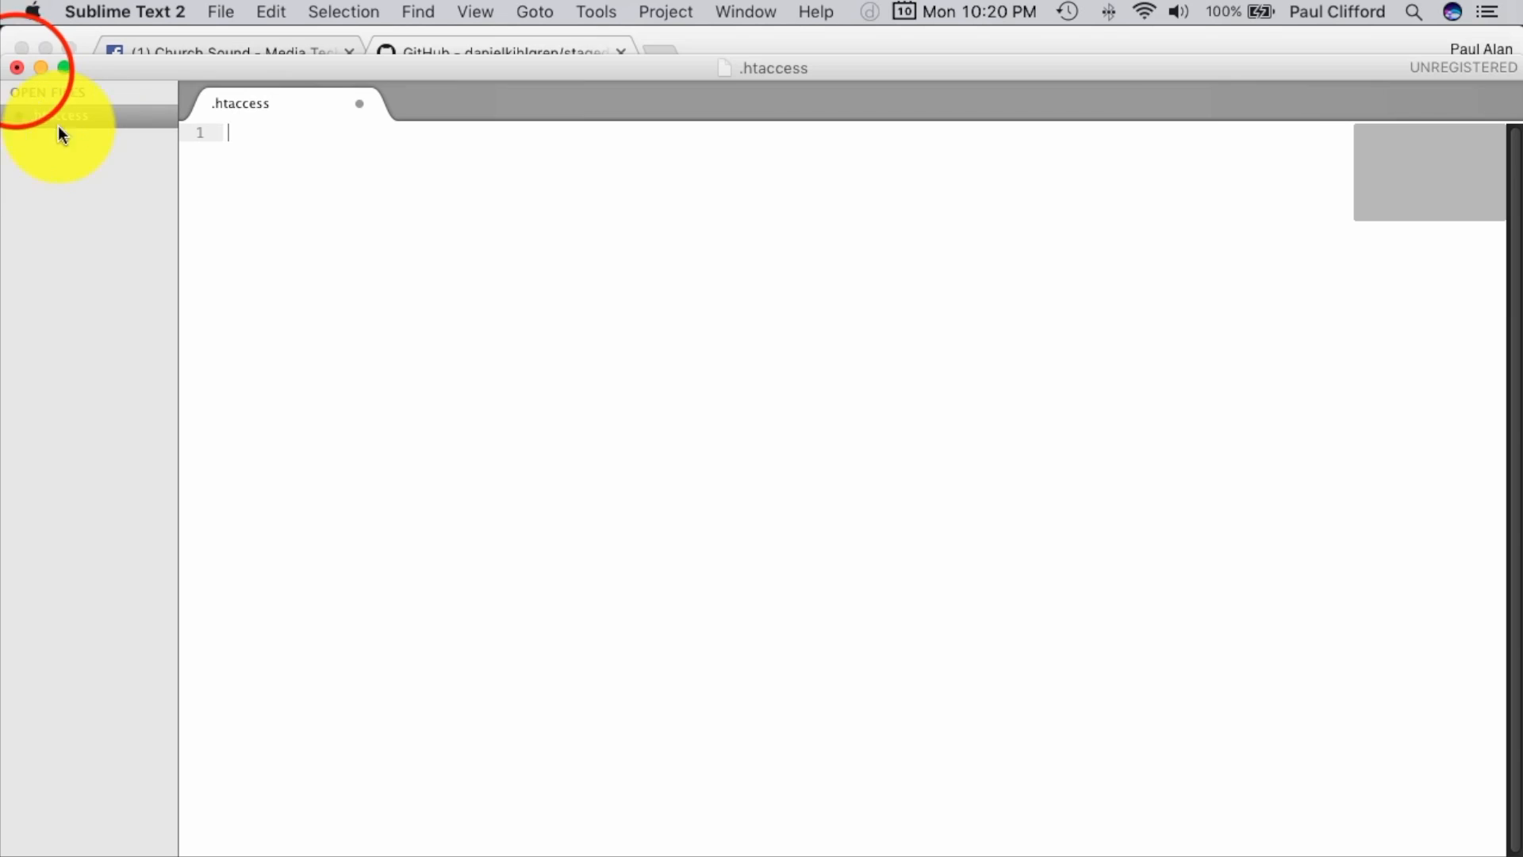
{"action": "left_click", "coordinate": [16, 69]}
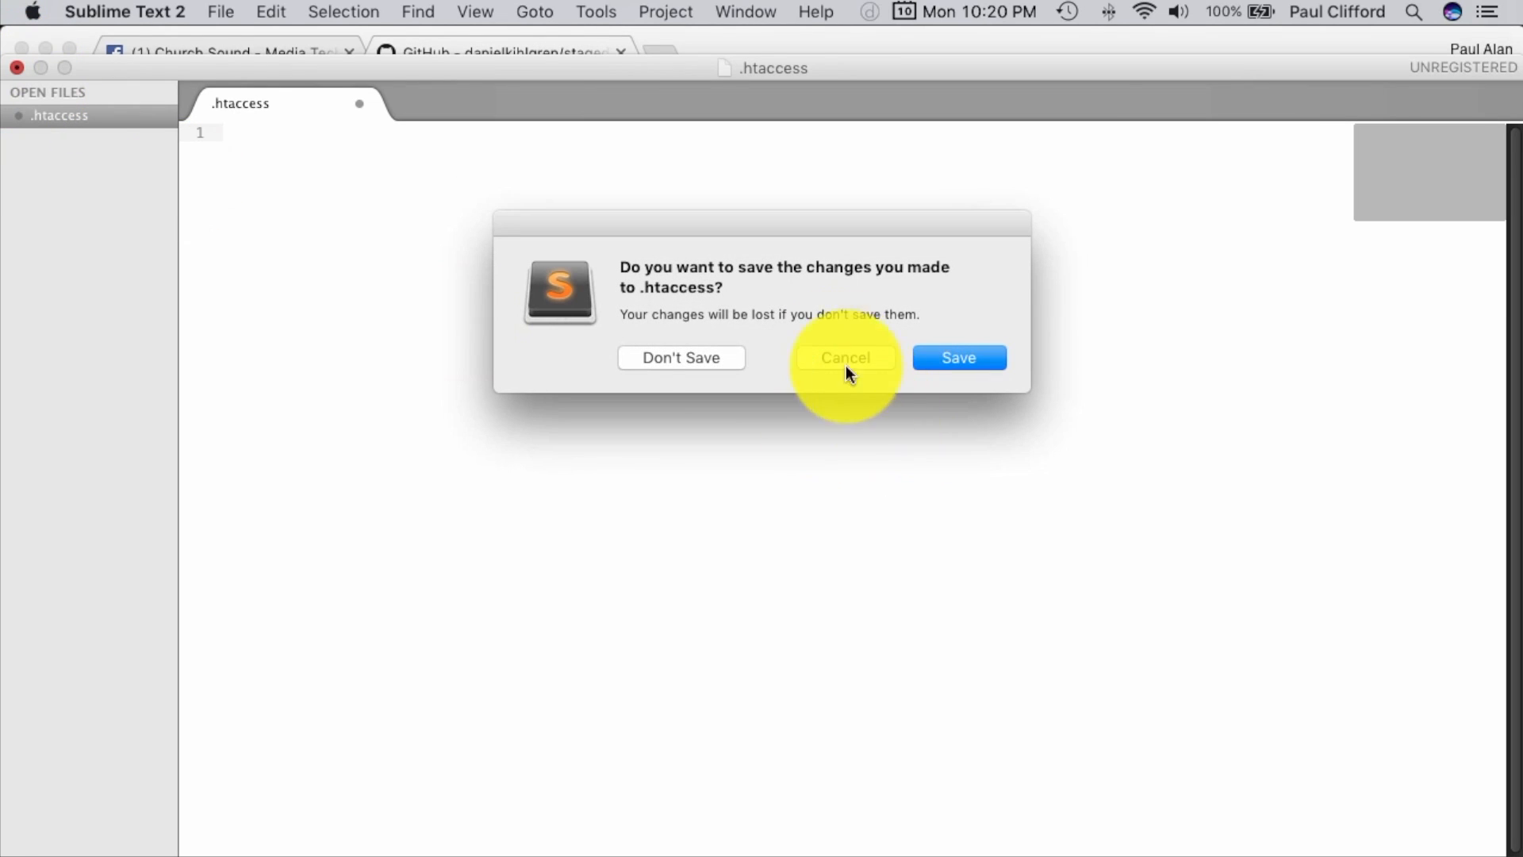
{"action": "left_click", "coordinate": [717, 357]}
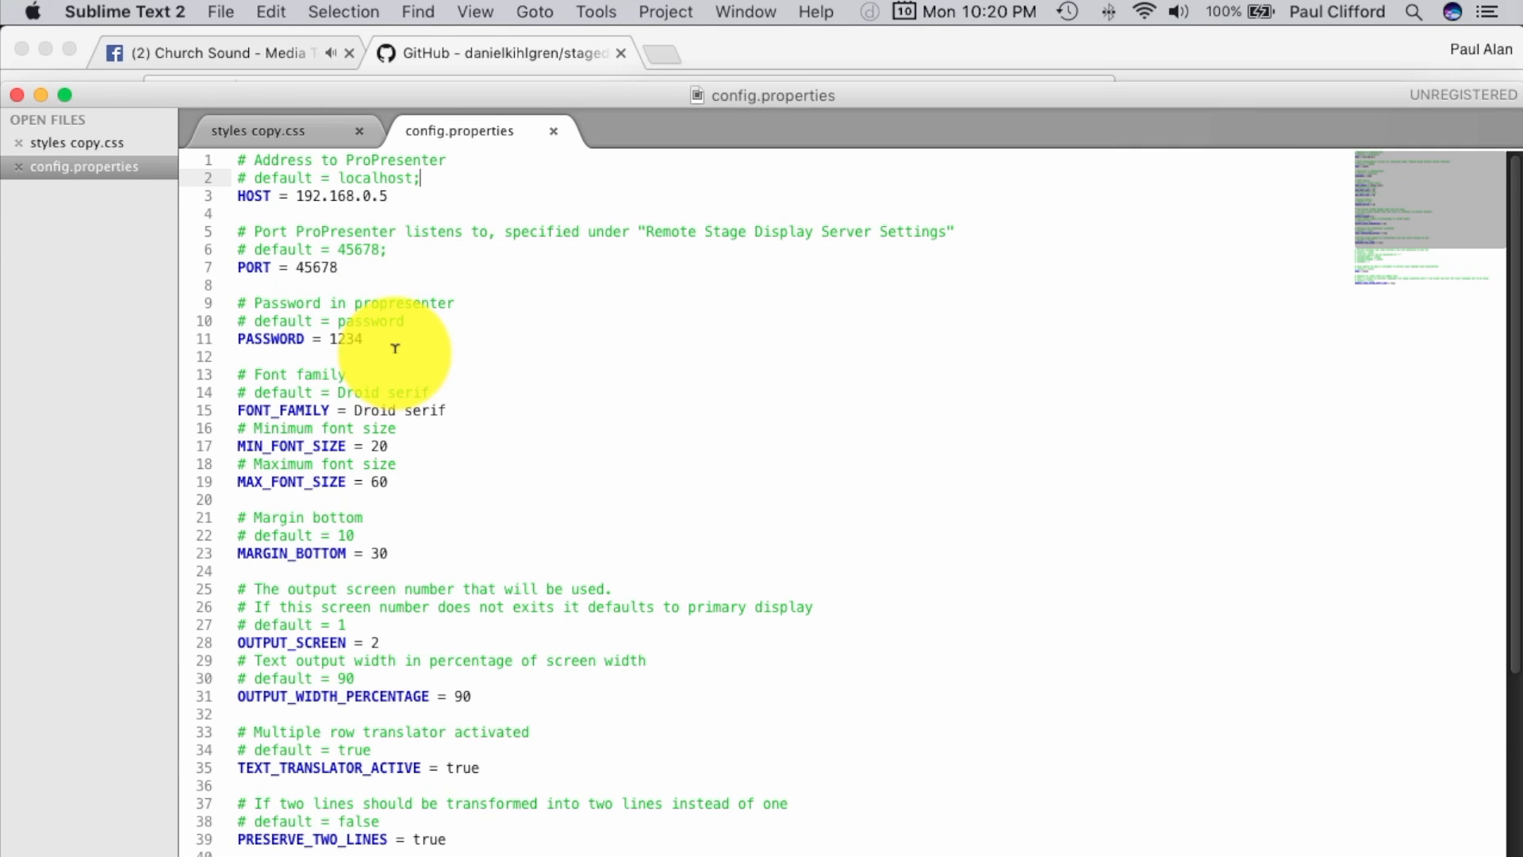
Review the PORT and PASSWORD values in config.properties
{"action": "left_click", "coordinate": [339, 261]}
{"action": "left_click_drag", "start_coordinate": [339, 262], "coordinate": [296, 267]}
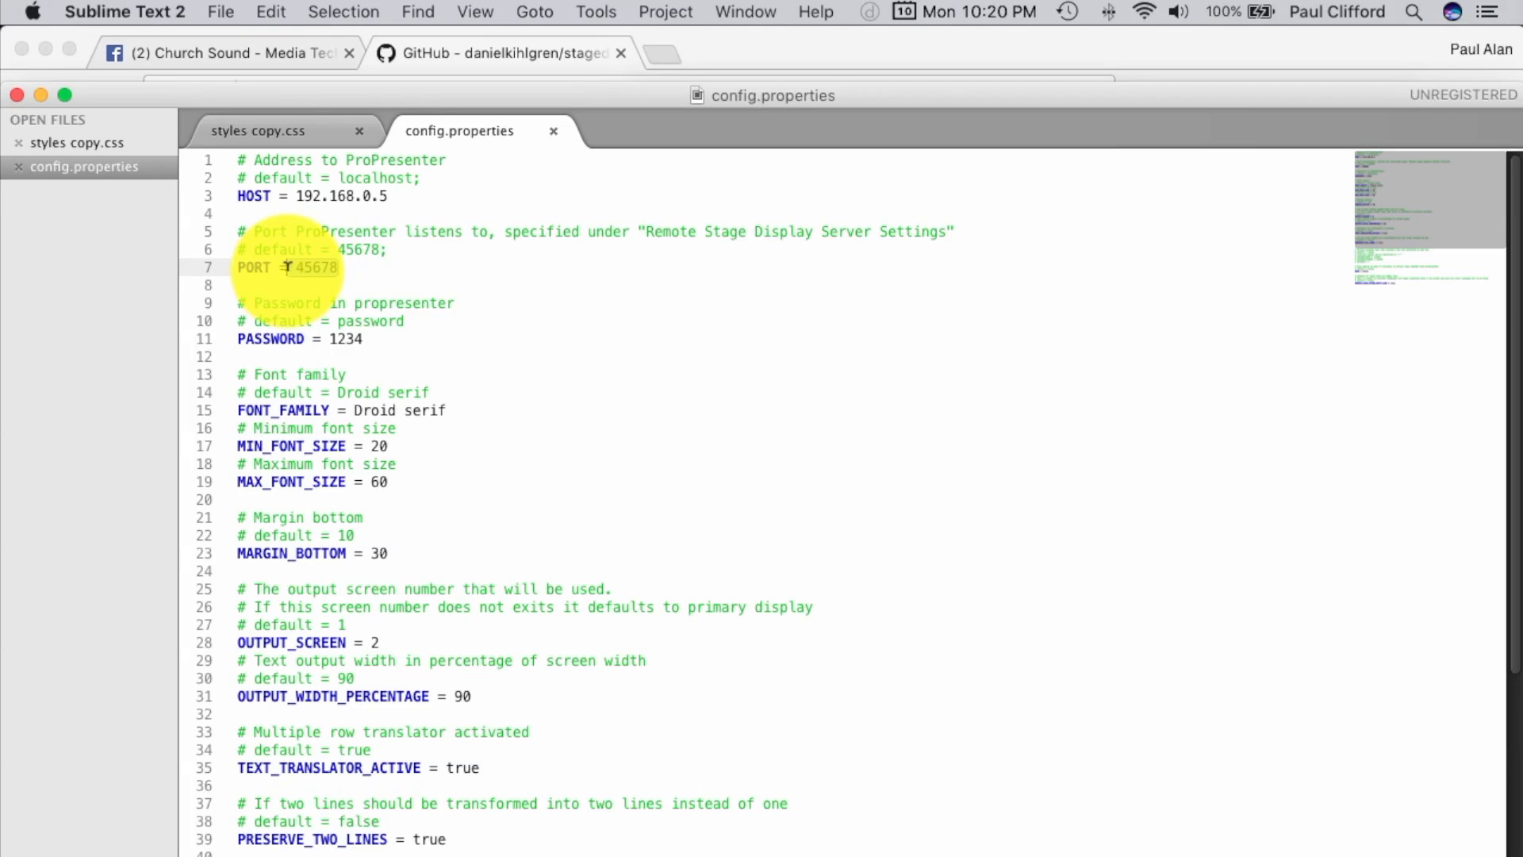
{"action": "left_click_drag", "start_coordinate": [364, 339], "coordinate": [329, 331]}
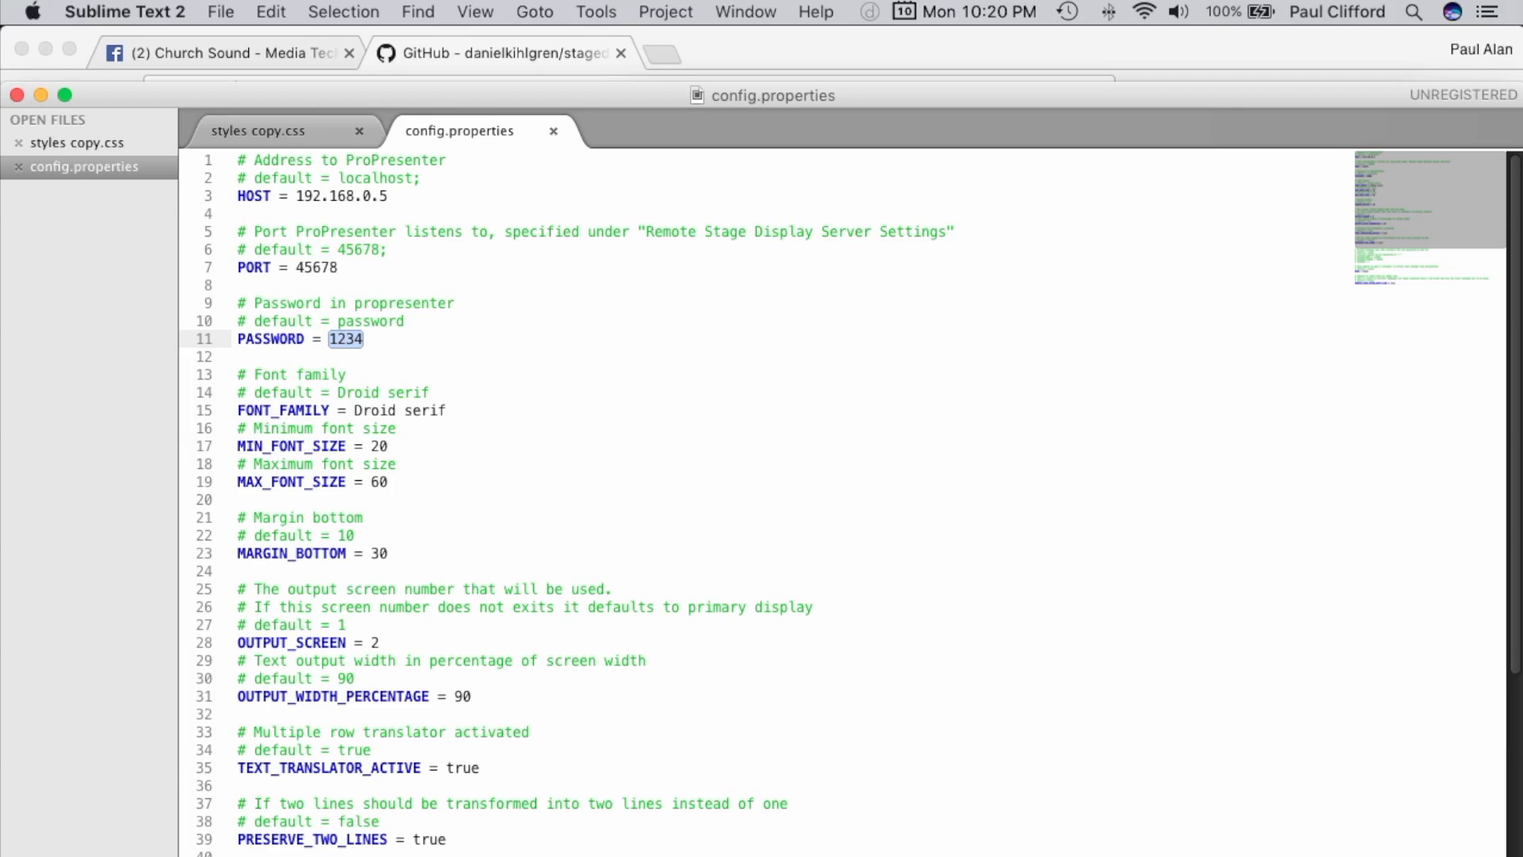
Switch to ProPresenter 6 and postpone the software update with a later reminder
{"action": "left_click", "coordinate": [803, 671]}
{"action": "left_click", "coordinate": [933, 359]}
{"action": "left_click", "coordinate": [951, 357]}
{"action": "left_click", "coordinate": [951, 357]}
{"action": "left_click", "coordinate": [949, 373]}
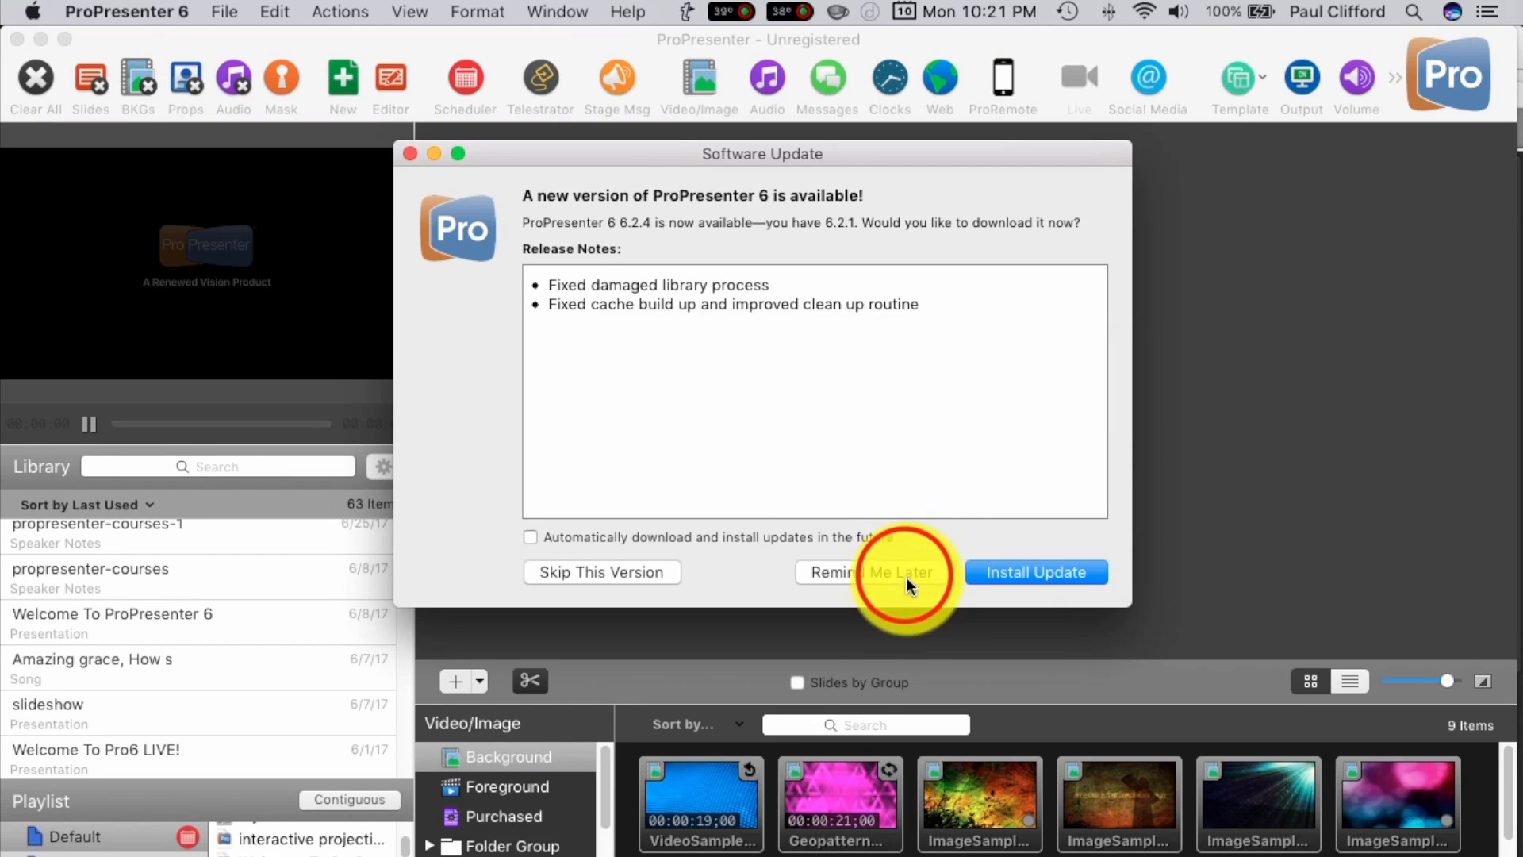
{"action": "left_click", "coordinate": [905, 580]}
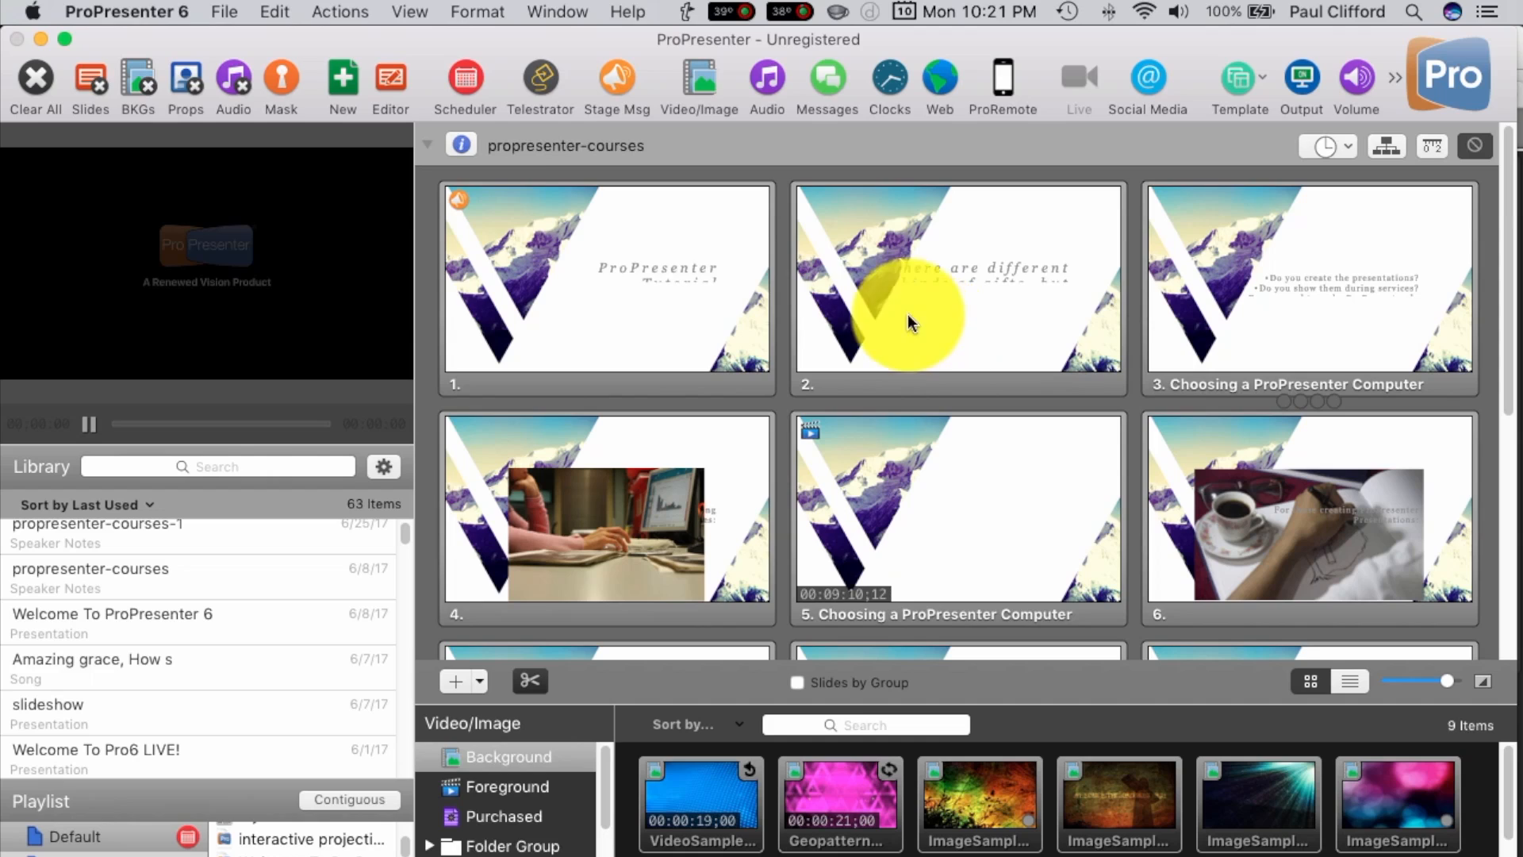
Open ProPresenter's Network preferences and check the Stage Display App password and port
{"action": "left_click", "coordinate": [158, 16]}
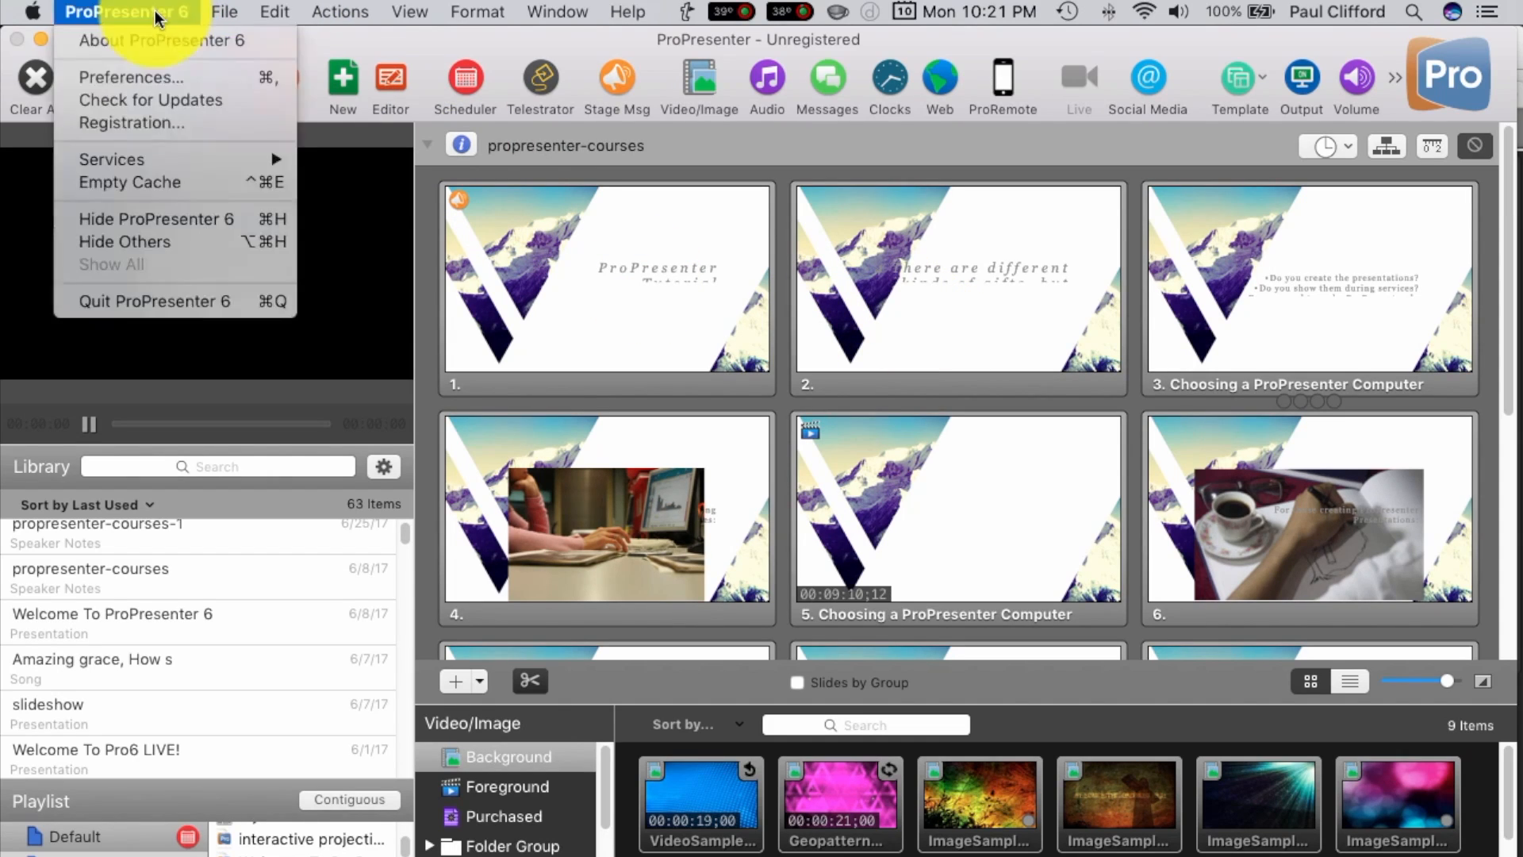
{"action": "left_click", "coordinate": [133, 83]}
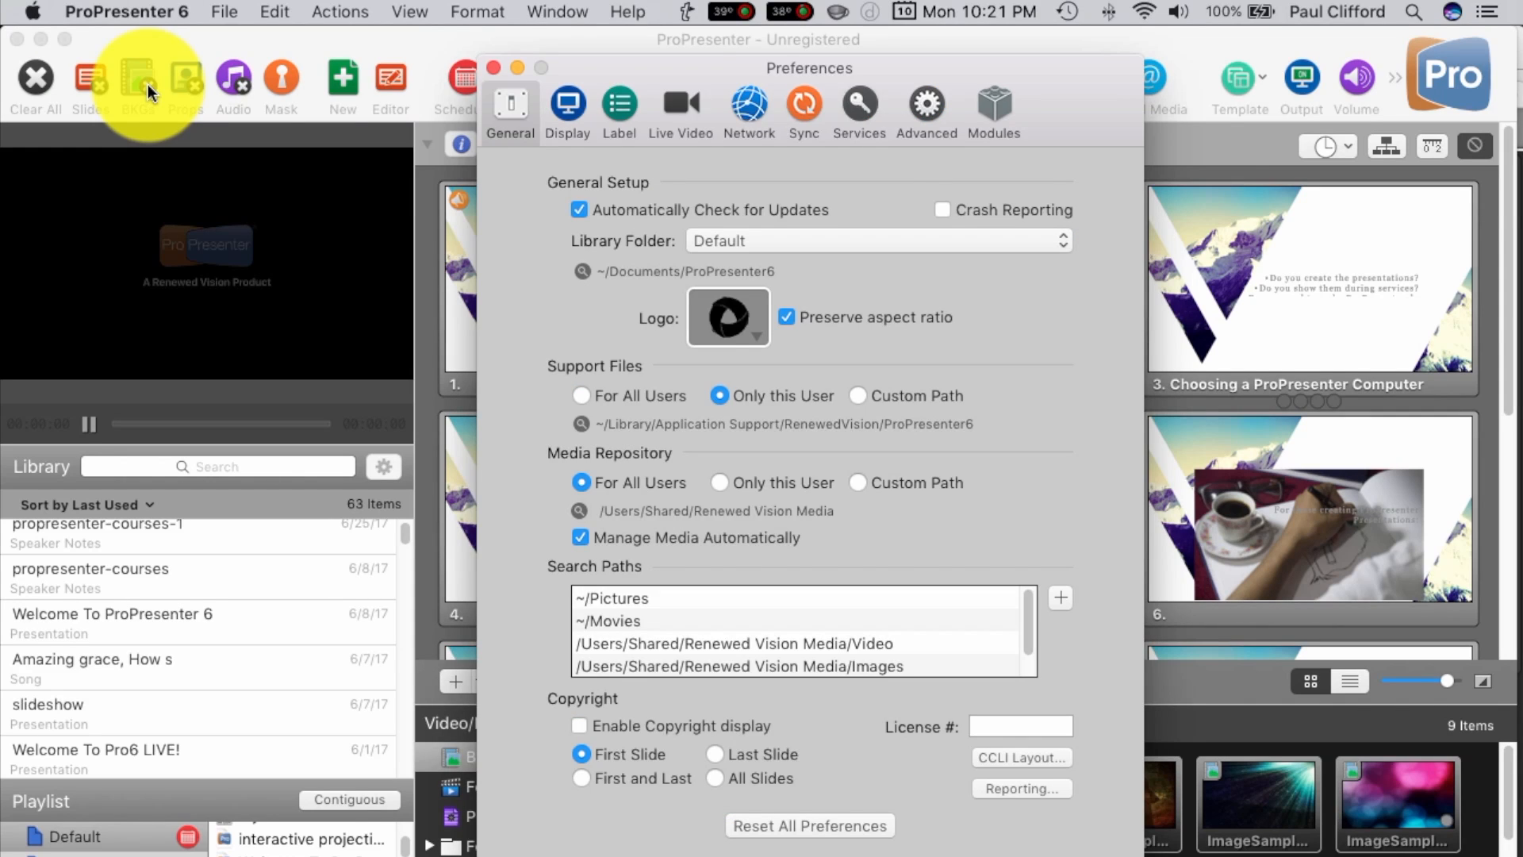
{"action": "left_click", "coordinate": [918, 107]}
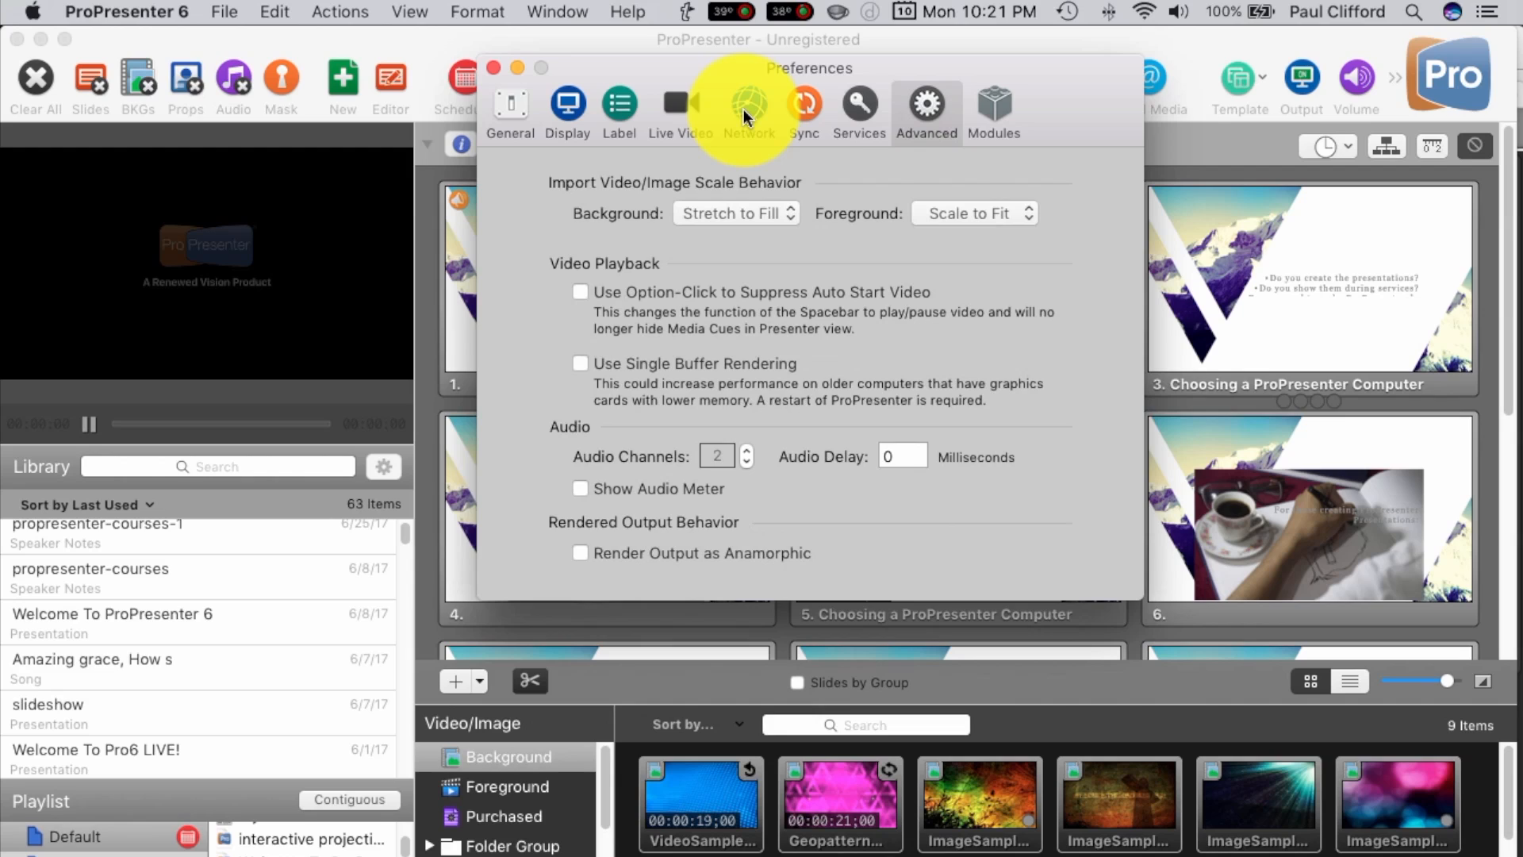
{"action": "left_click", "coordinate": [744, 108]}
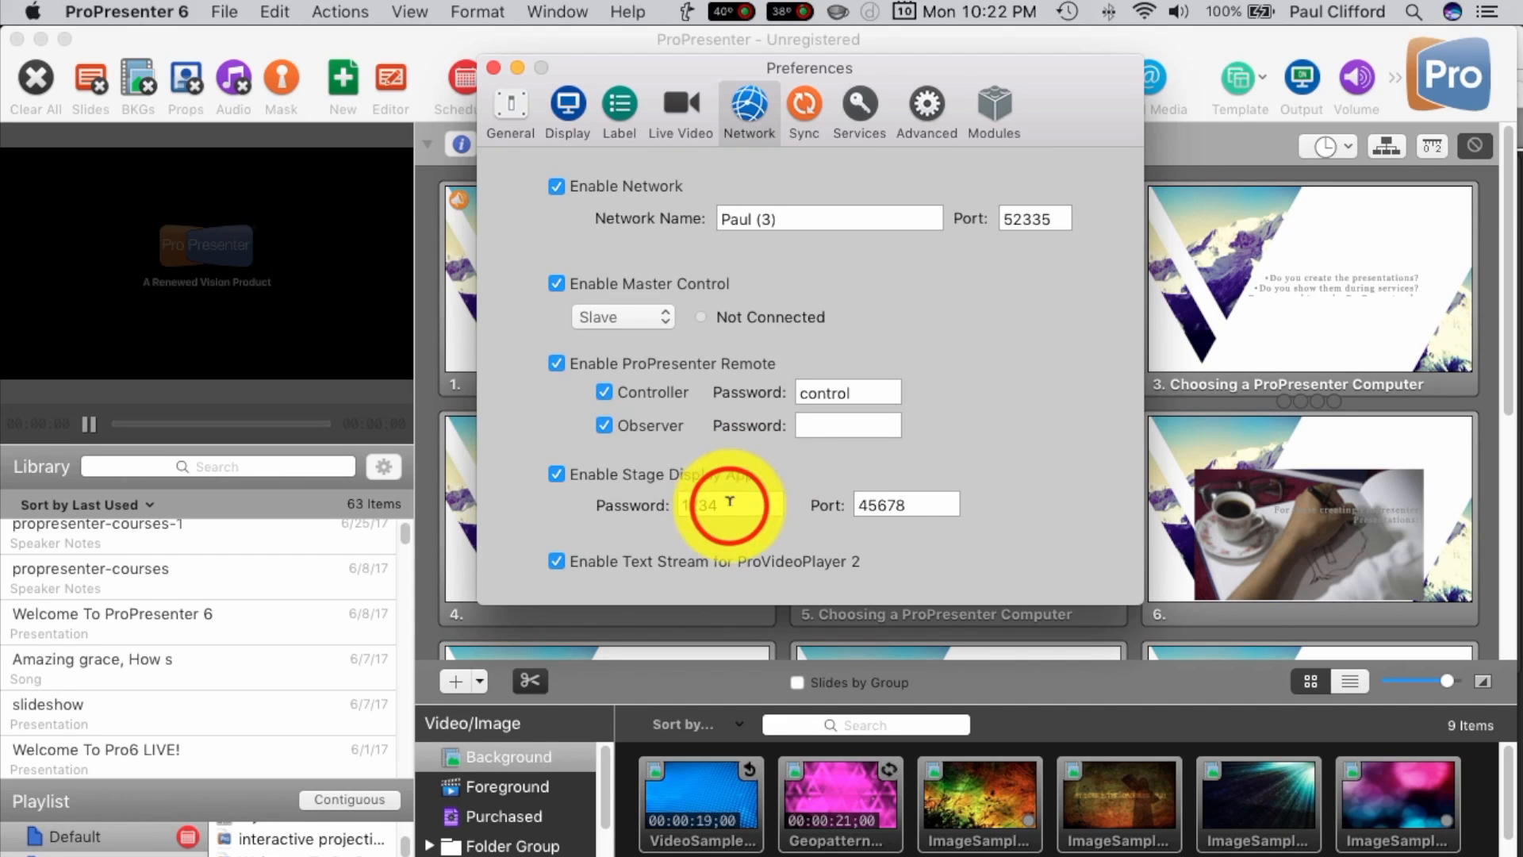
{"action": "left_click", "coordinate": [726, 505]}
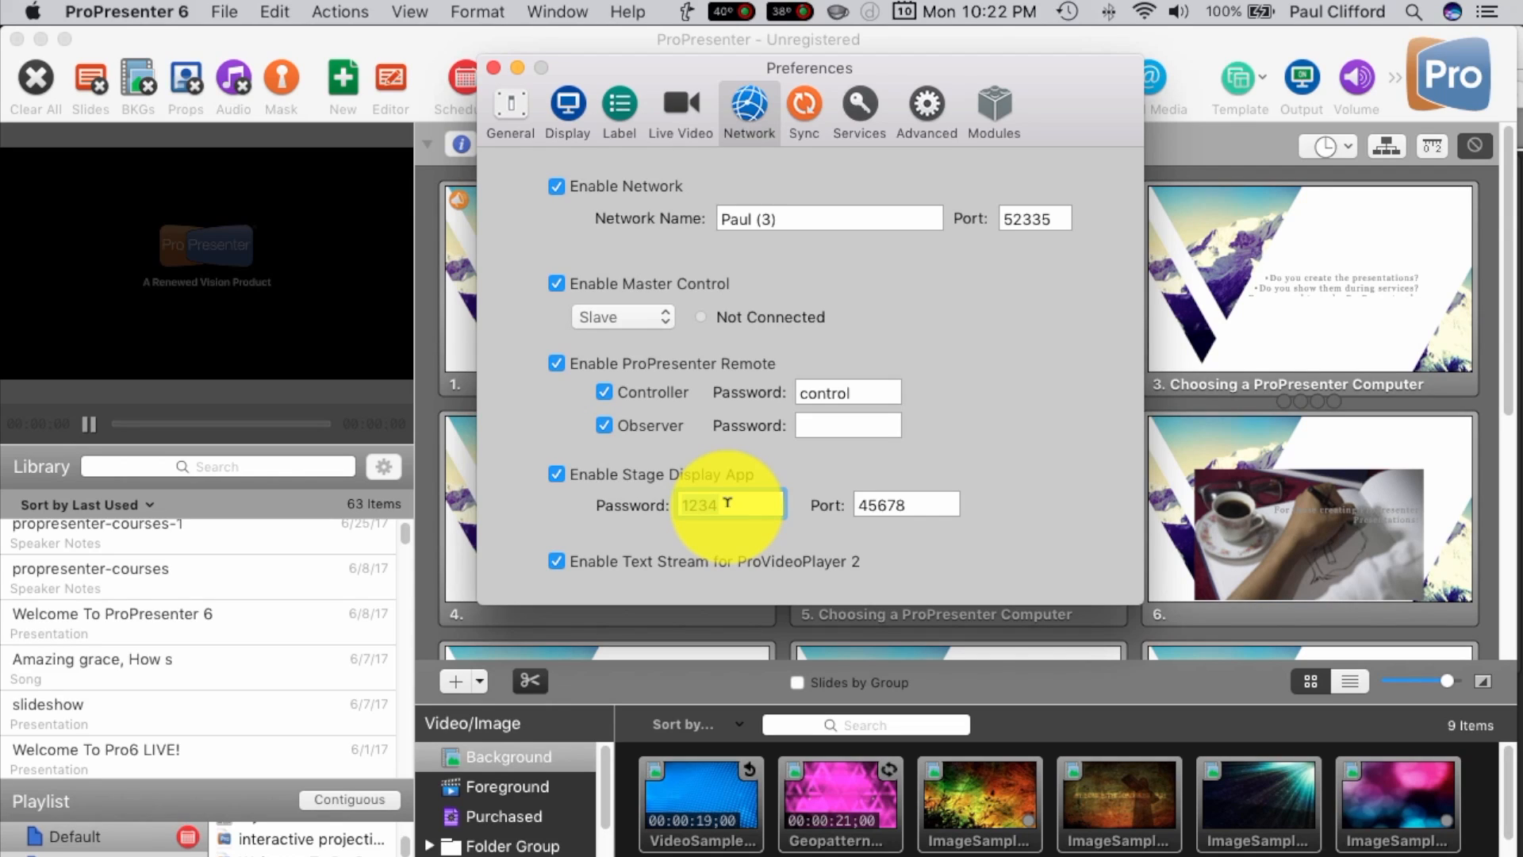
Review the Stage Display App password and port in the Network preferences
{"action": "left_click", "coordinate": [716, 500]}
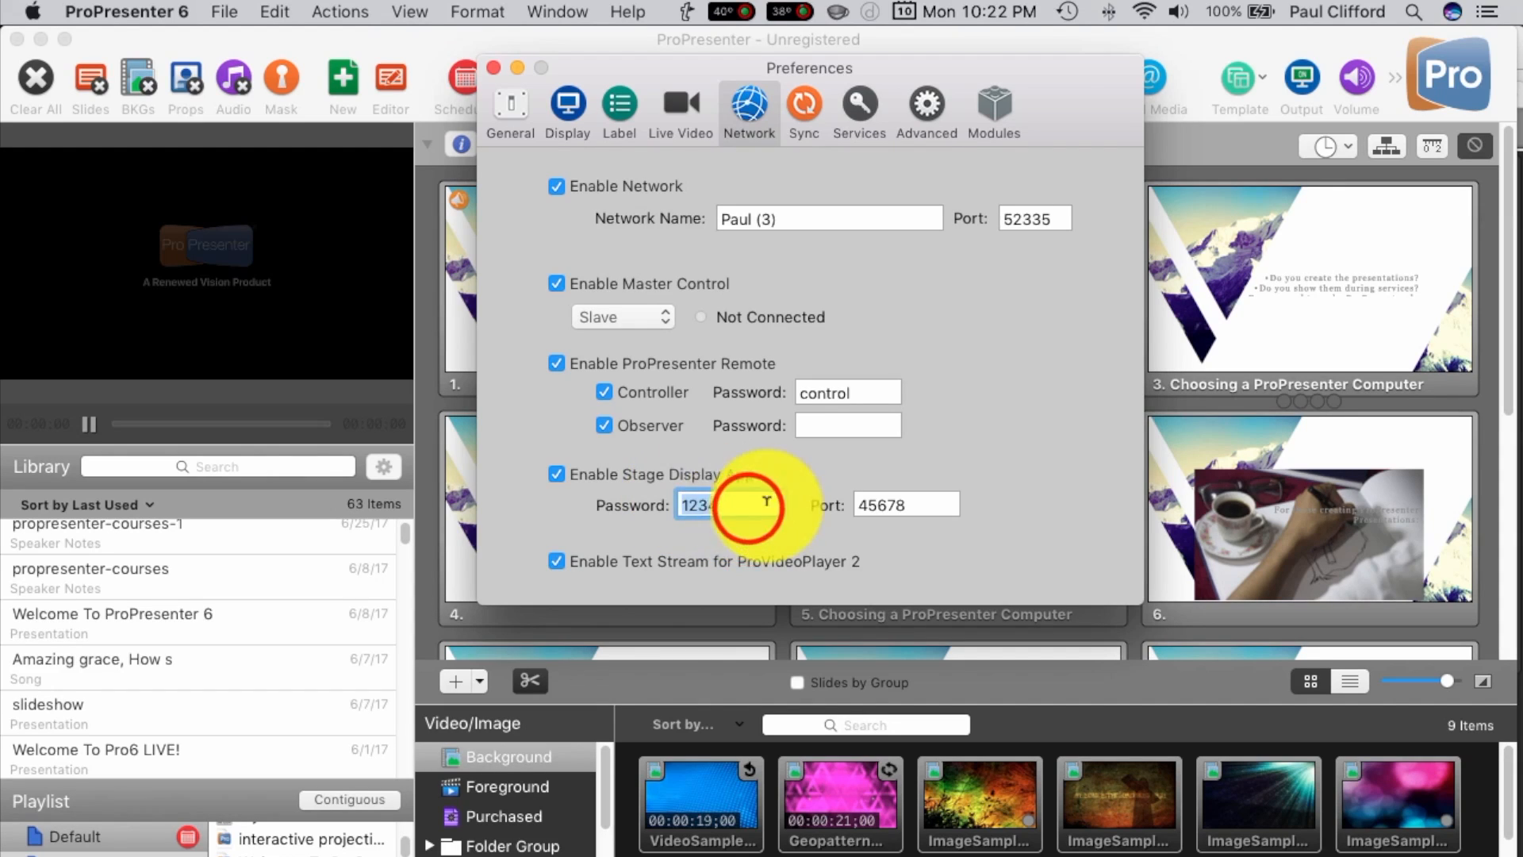
{"action": "left_click", "coordinate": [920, 506]}
{"action": "left_click_drag", "start_coordinate": [912, 500], "coordinate": [860, 491]}
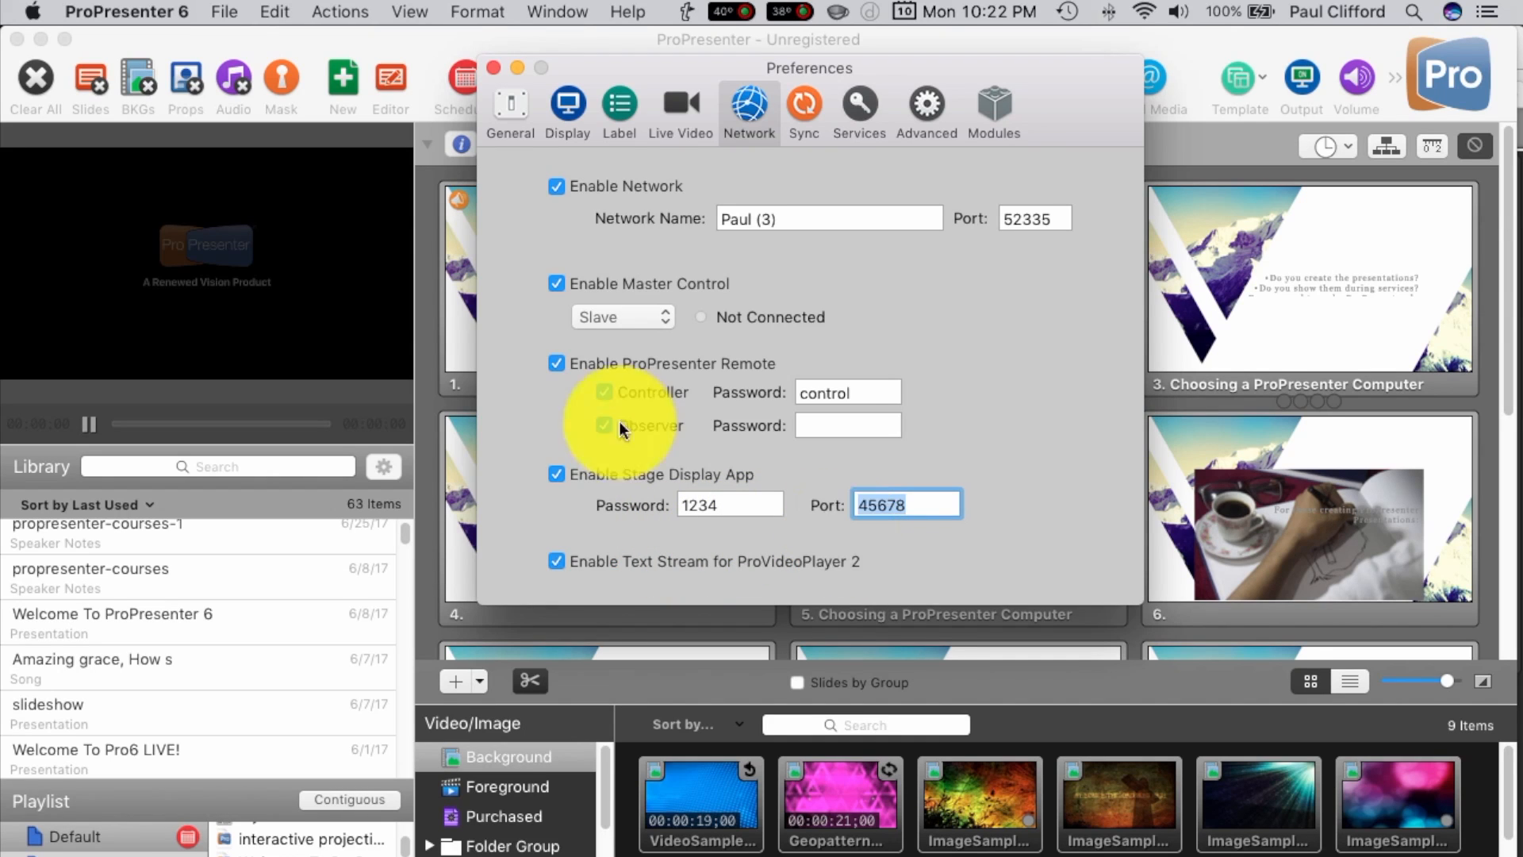
Disable Master Control and ProPresenter Remote, and re-enable both
{"action": "left_click", "coordinate": [557, 282]}
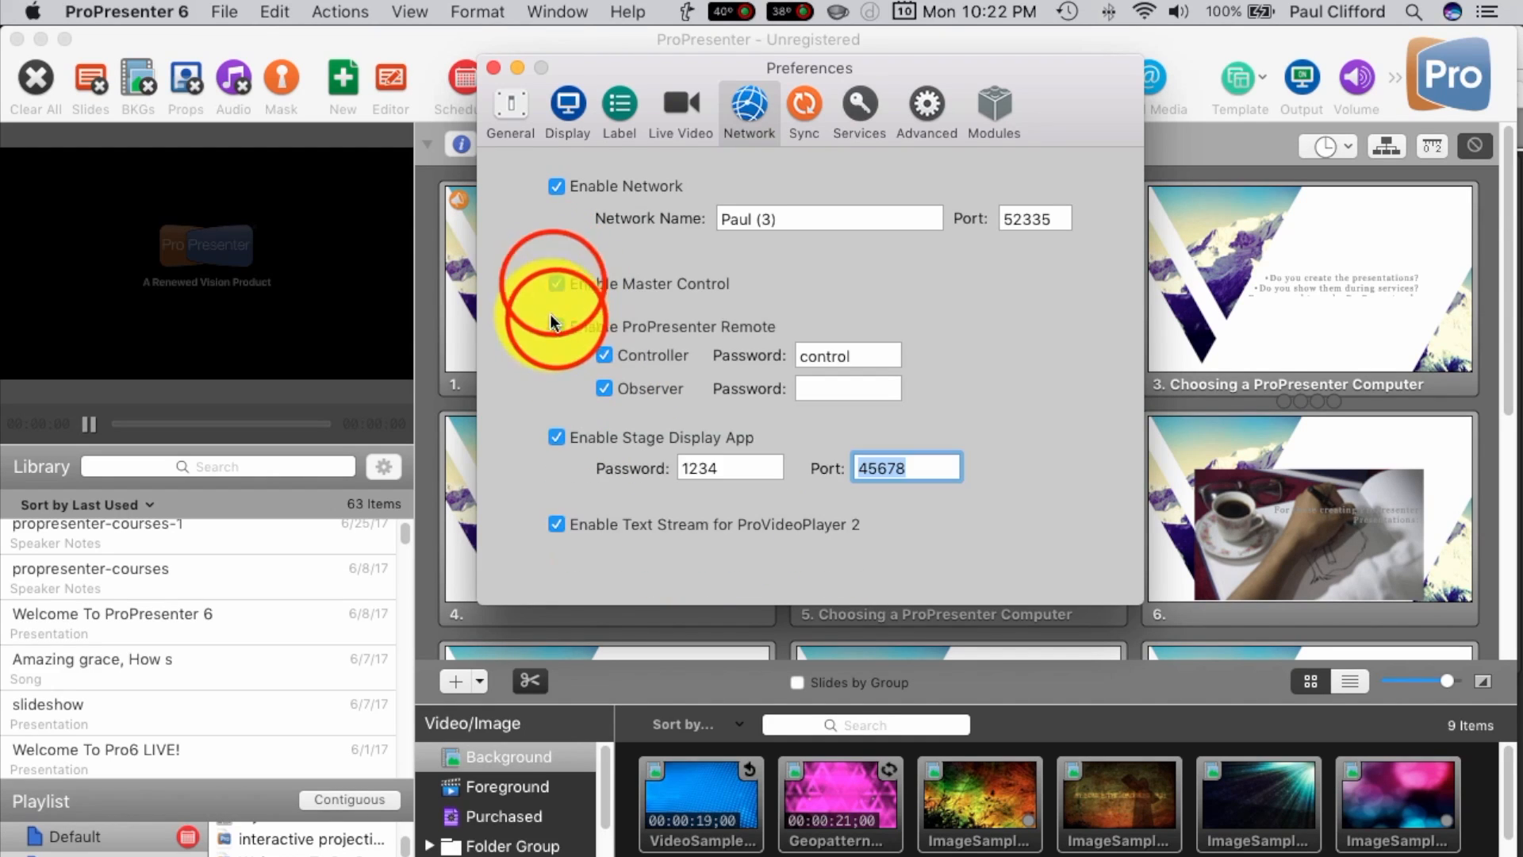
{"action": "left_click", "coordinate": [557, 326]}
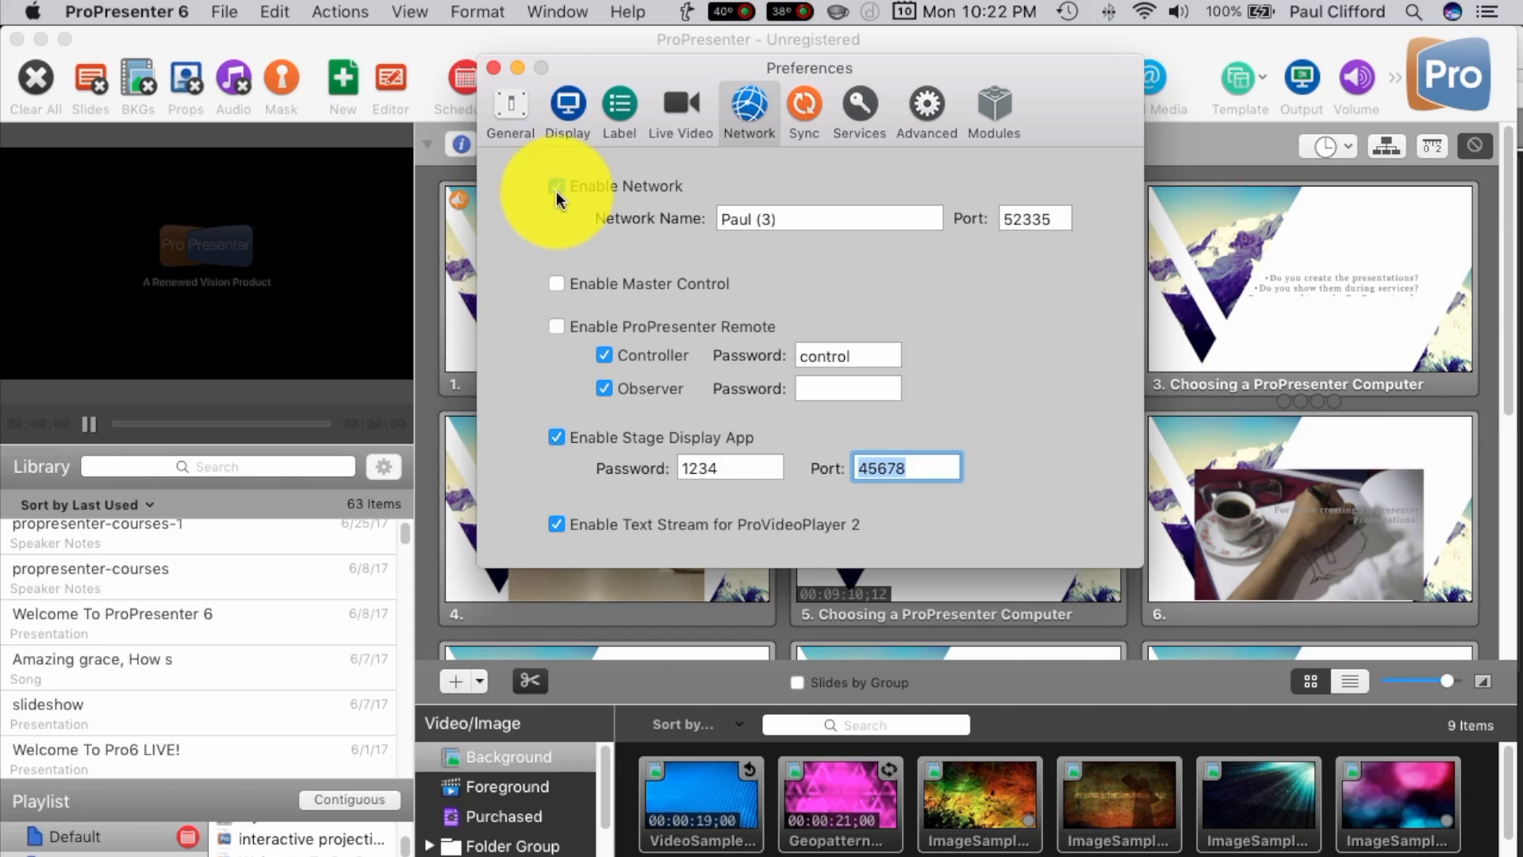
{"action": "left_click", "coordinate": [558, 279]}
{"action": "left_click", "coordinate": [557, 364]}
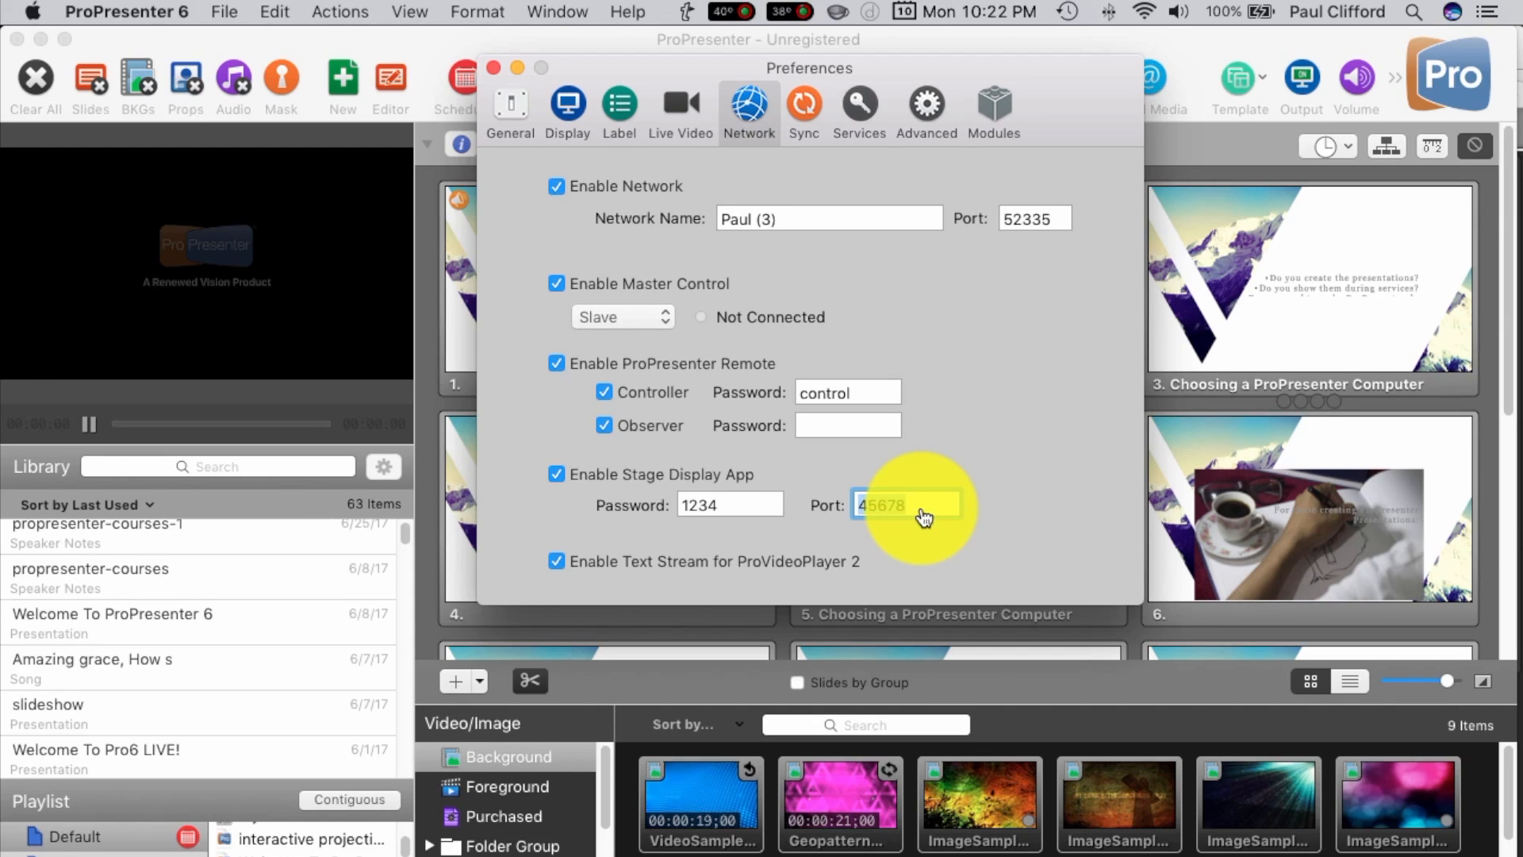
Switch to Sublime Text 2 and compare the PASSWORD and PORT lines of config.properties with the Stage Display App settings
{"action": "key", "text": "super+Tab"}
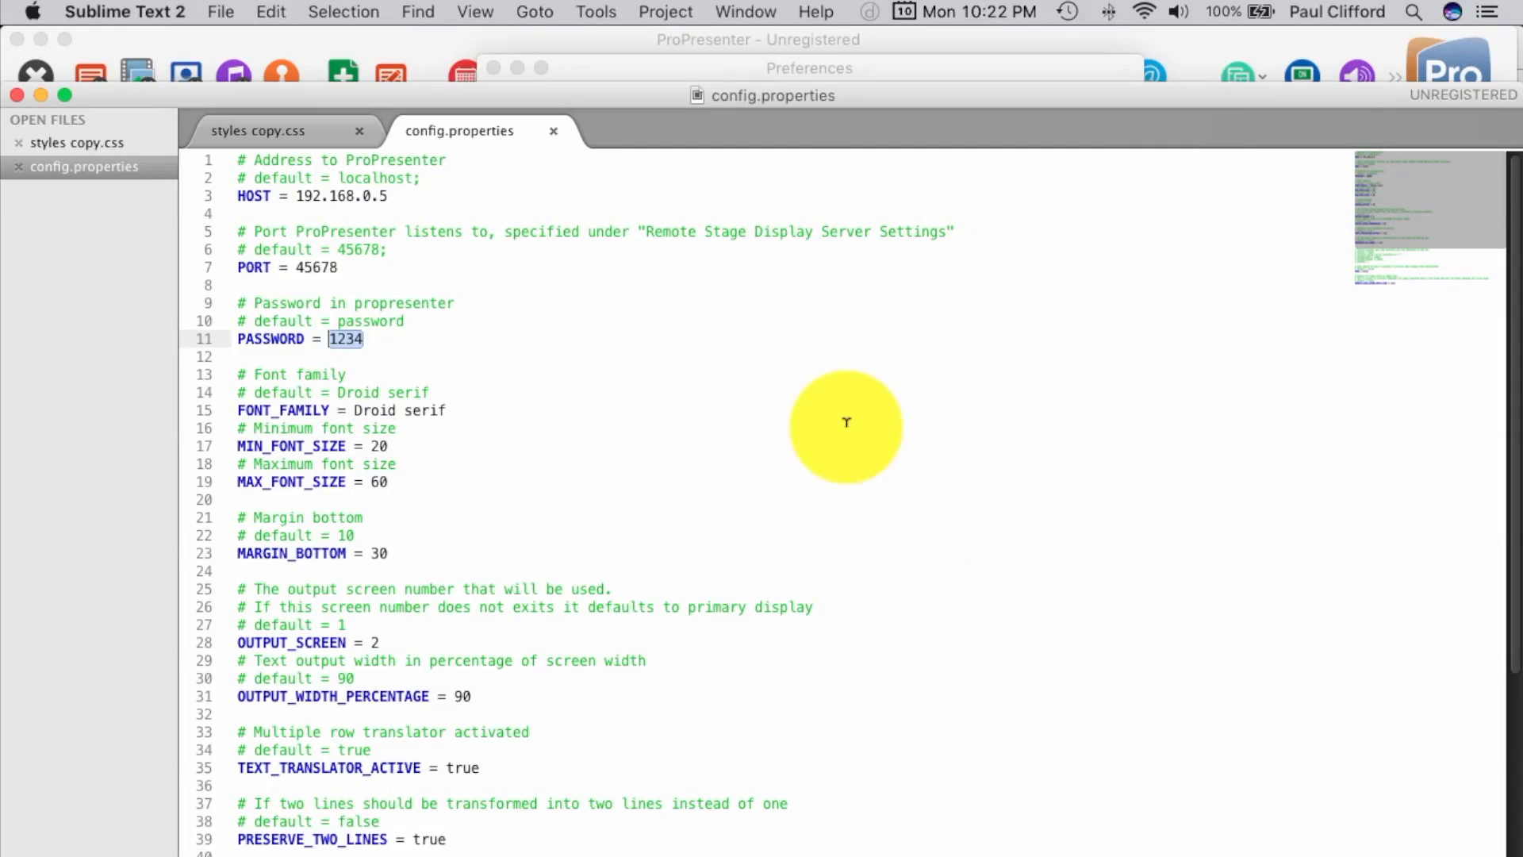
{"action": "double_click", "coordinate": [354, 339]}
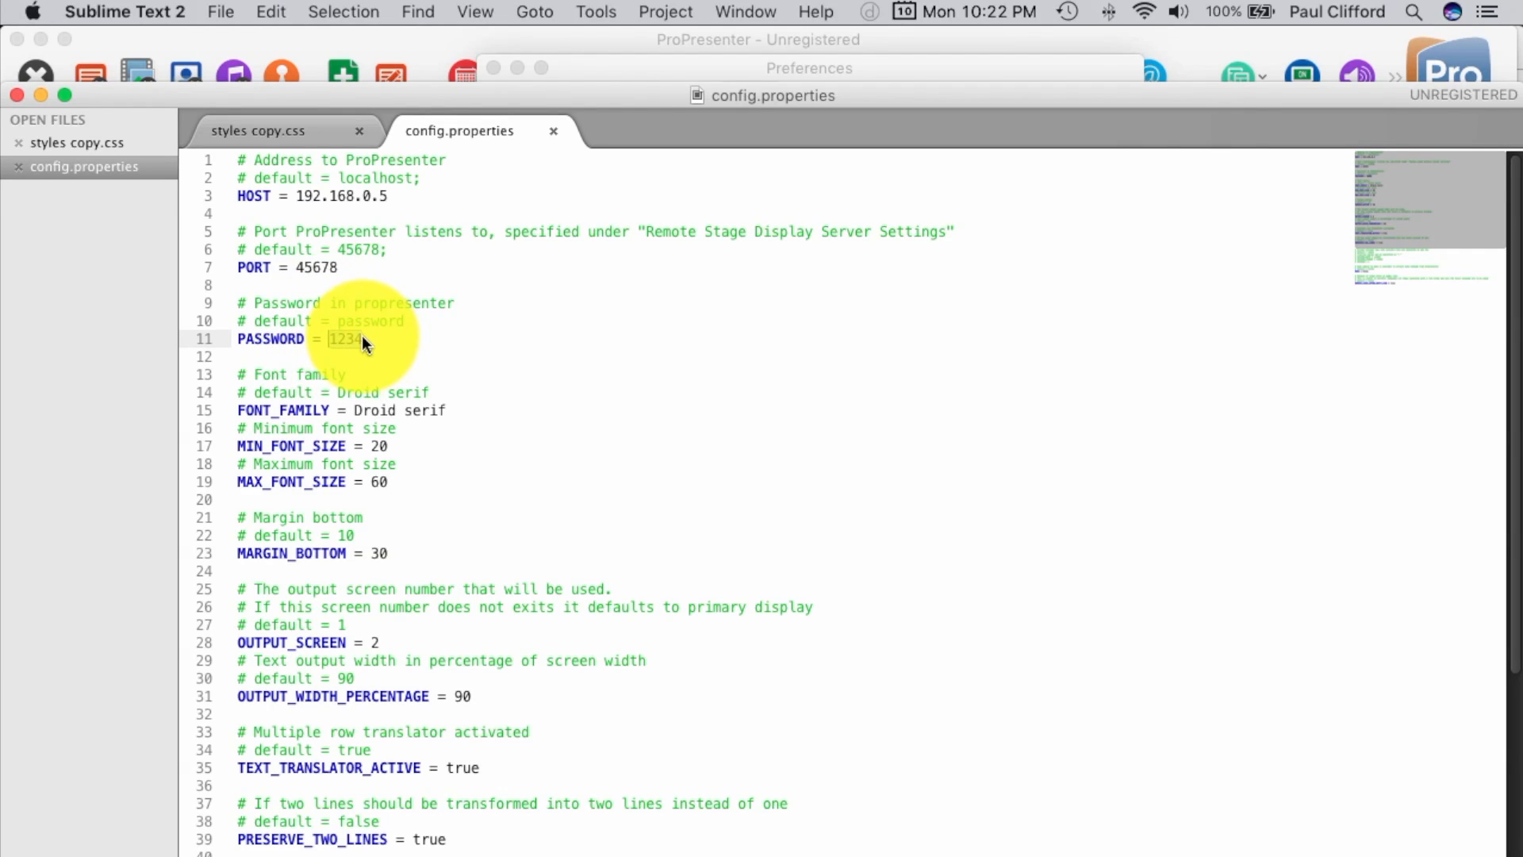
{"action": "left_click", "coordinate": [355, 266]}
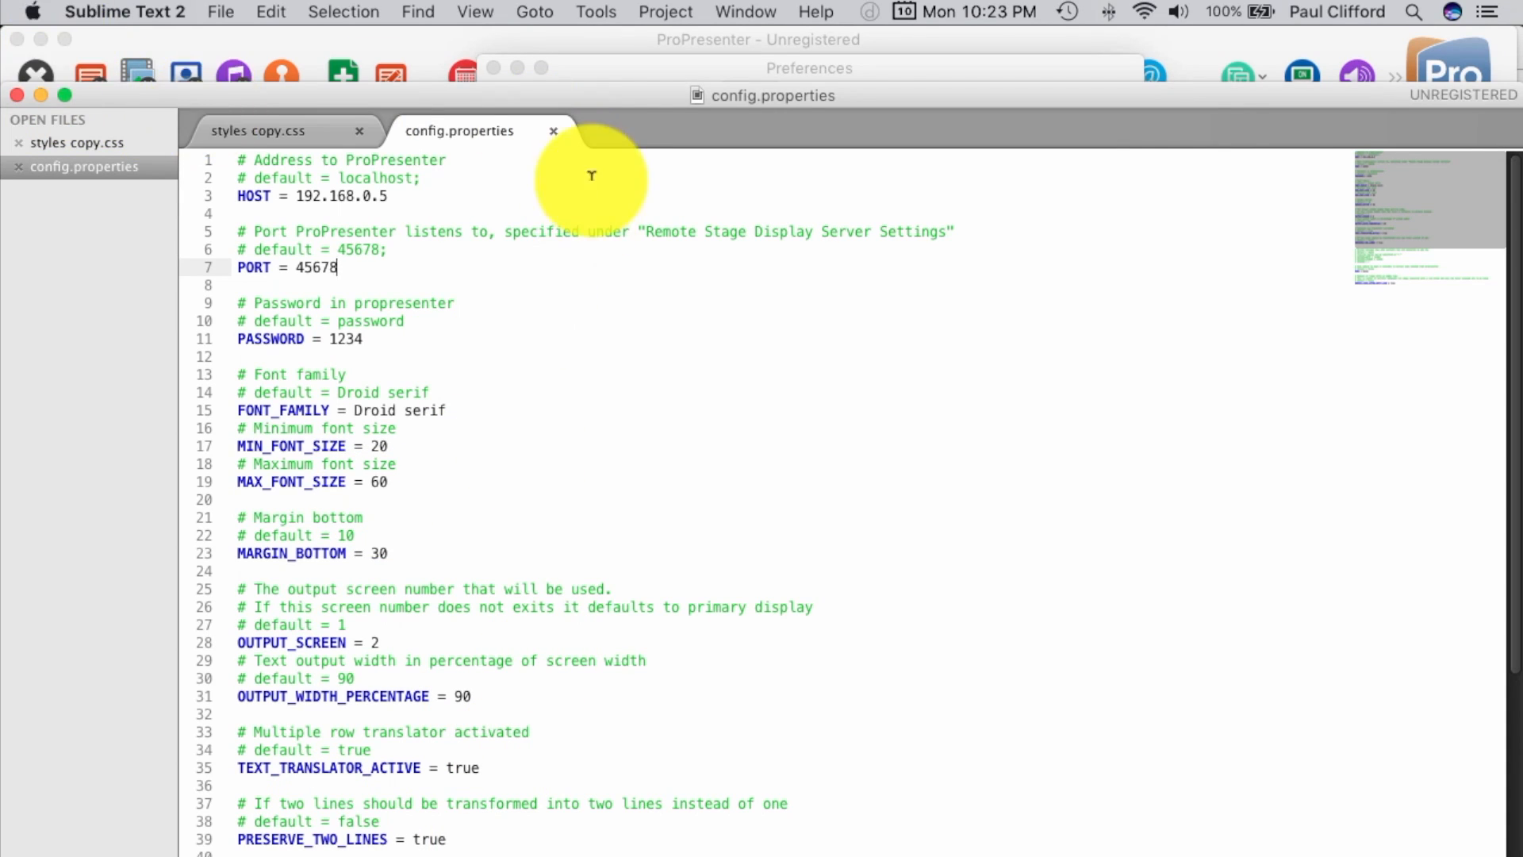
Close config.properties, minimize the Sublime Text 2 window and close ProPresenter's Preferences
{"action": "left_click", "coordinate": [553, 131]}
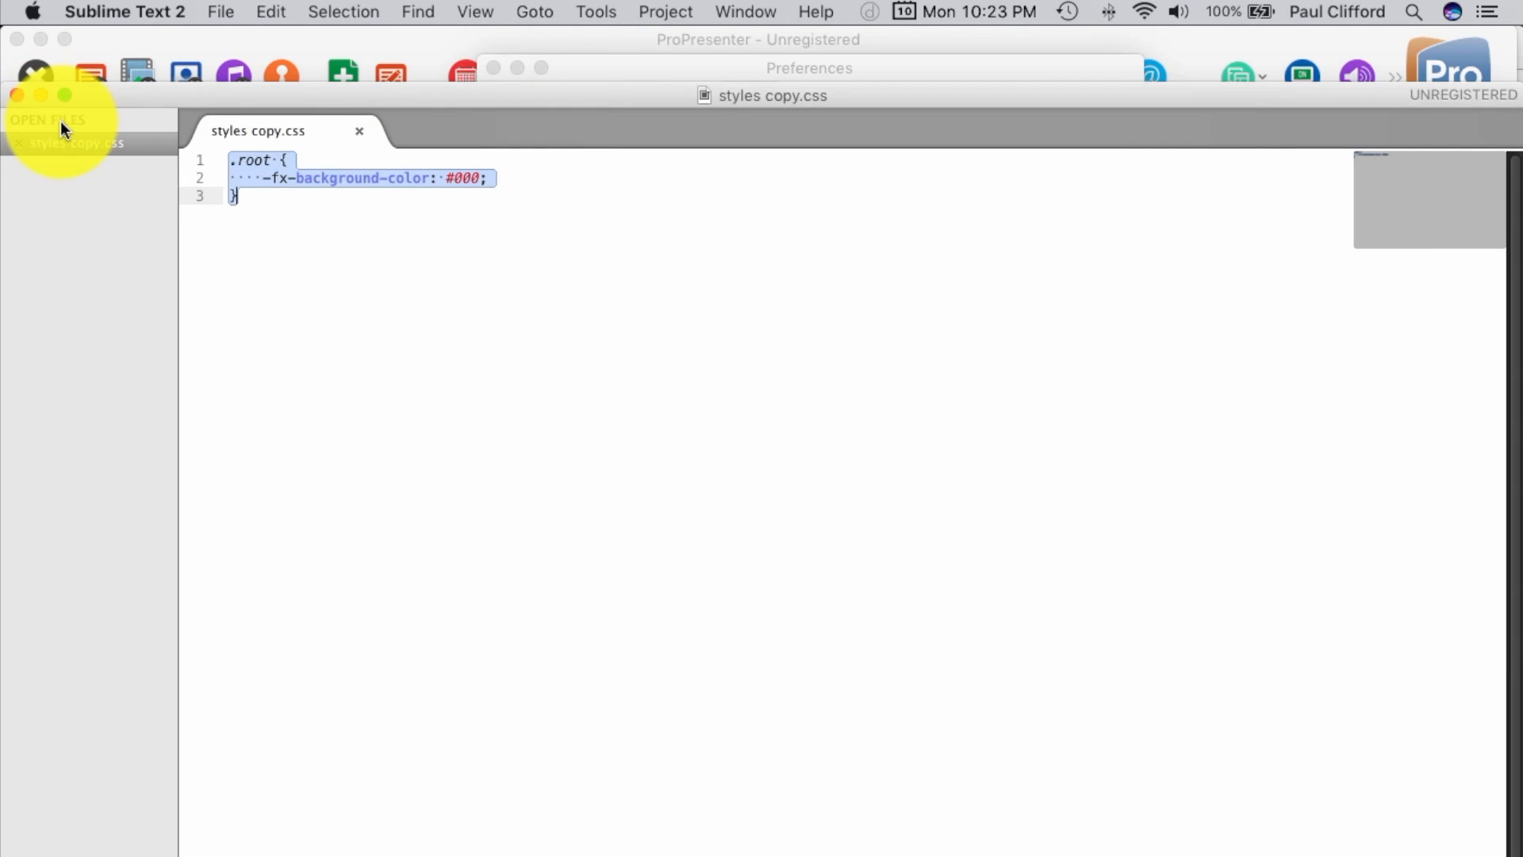
{"action": "left_click", "coordinate": [39, 96]}
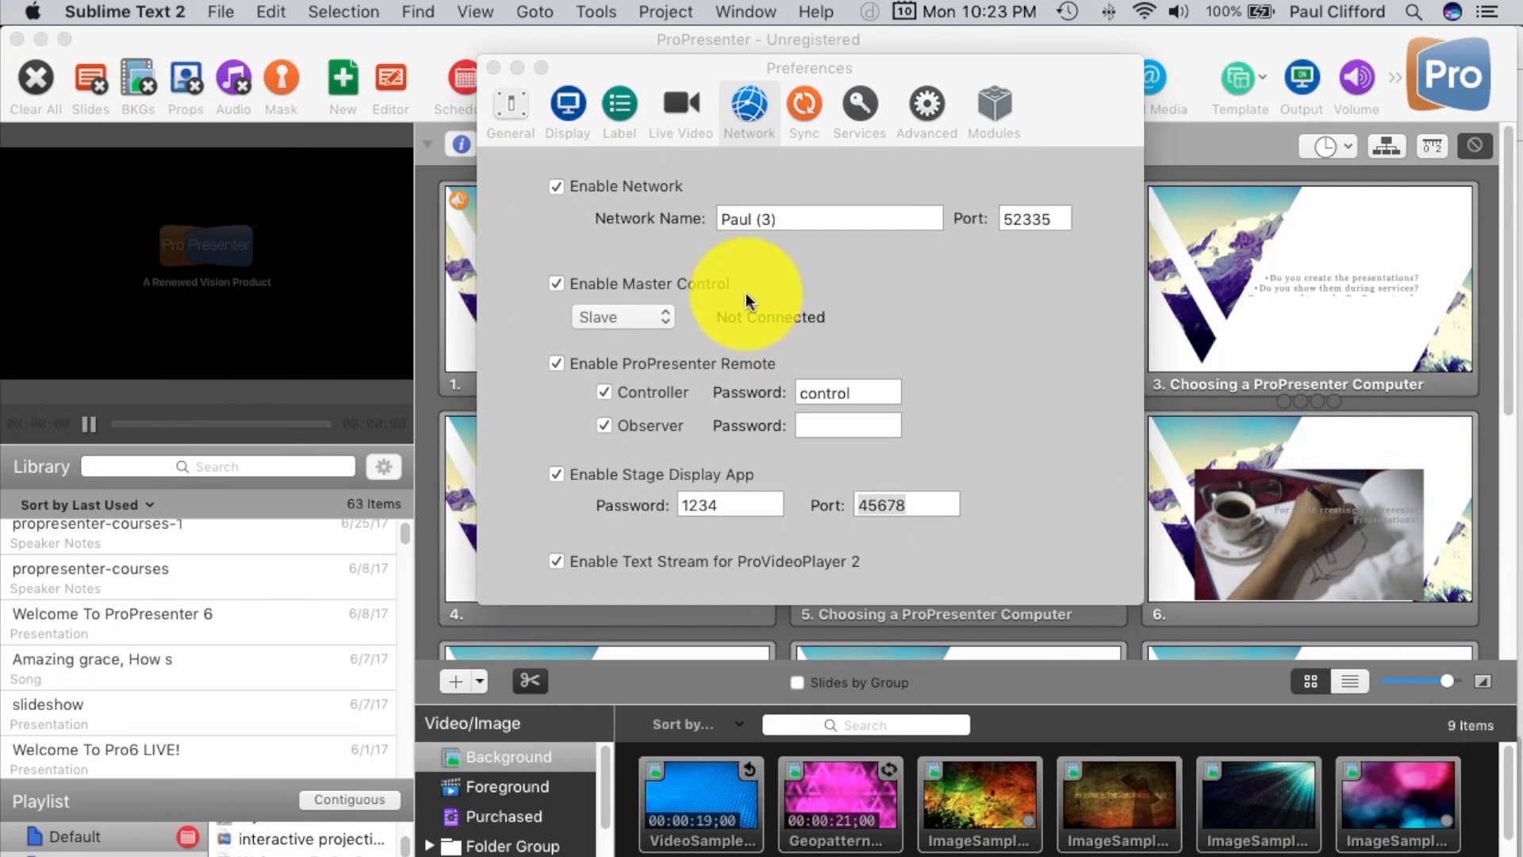
{"action": "left_click", "coordinate": [493, 68]}
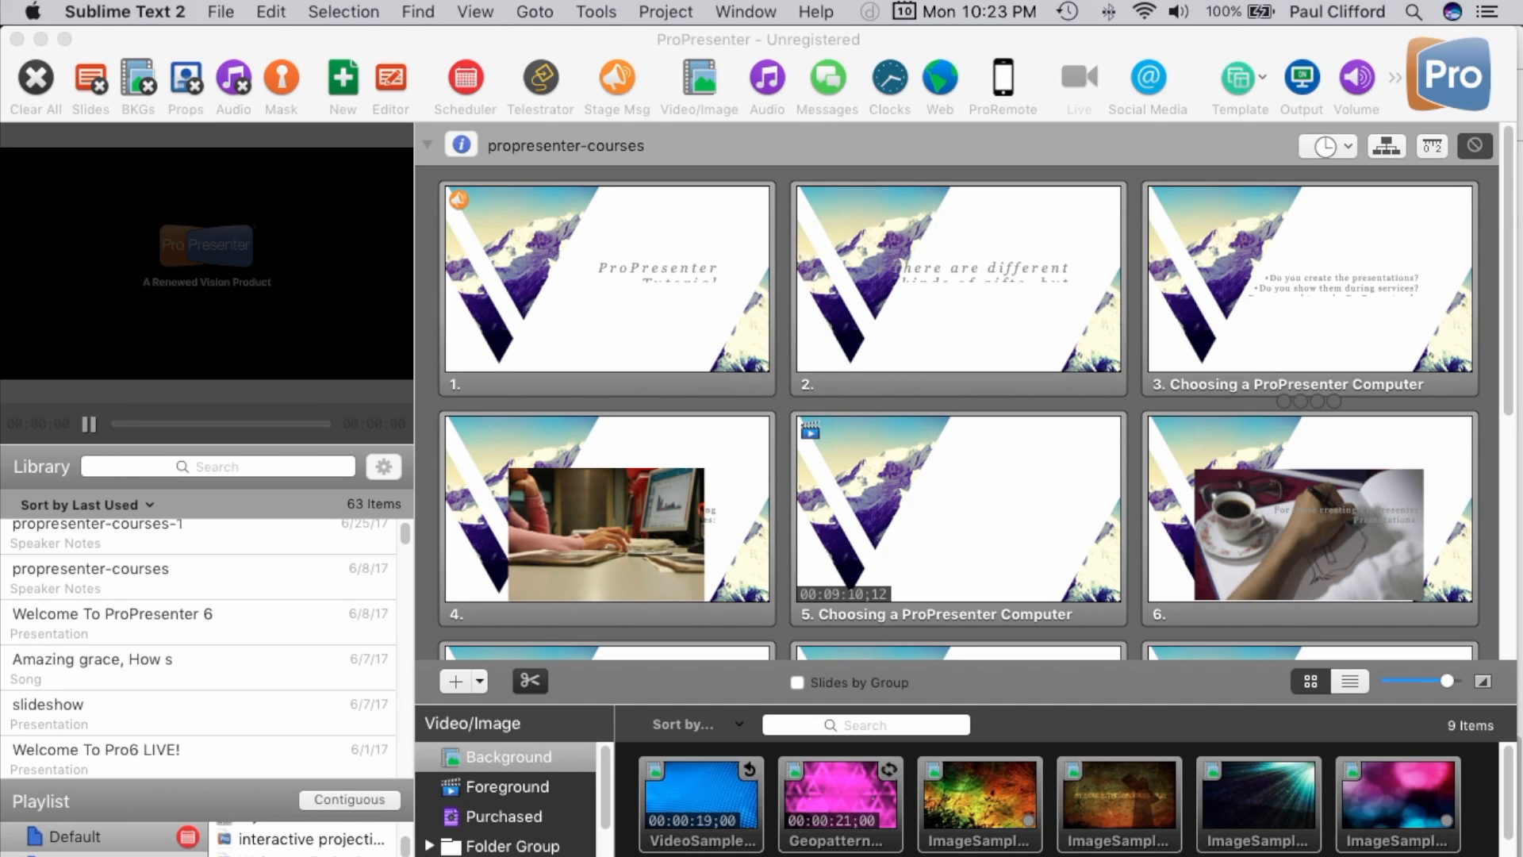
Show the first slide of propresenter-courses, followed by the first slide of Welcome To ProPresenter 6
{"action": "left_click", "coordinate": [665, 292]}
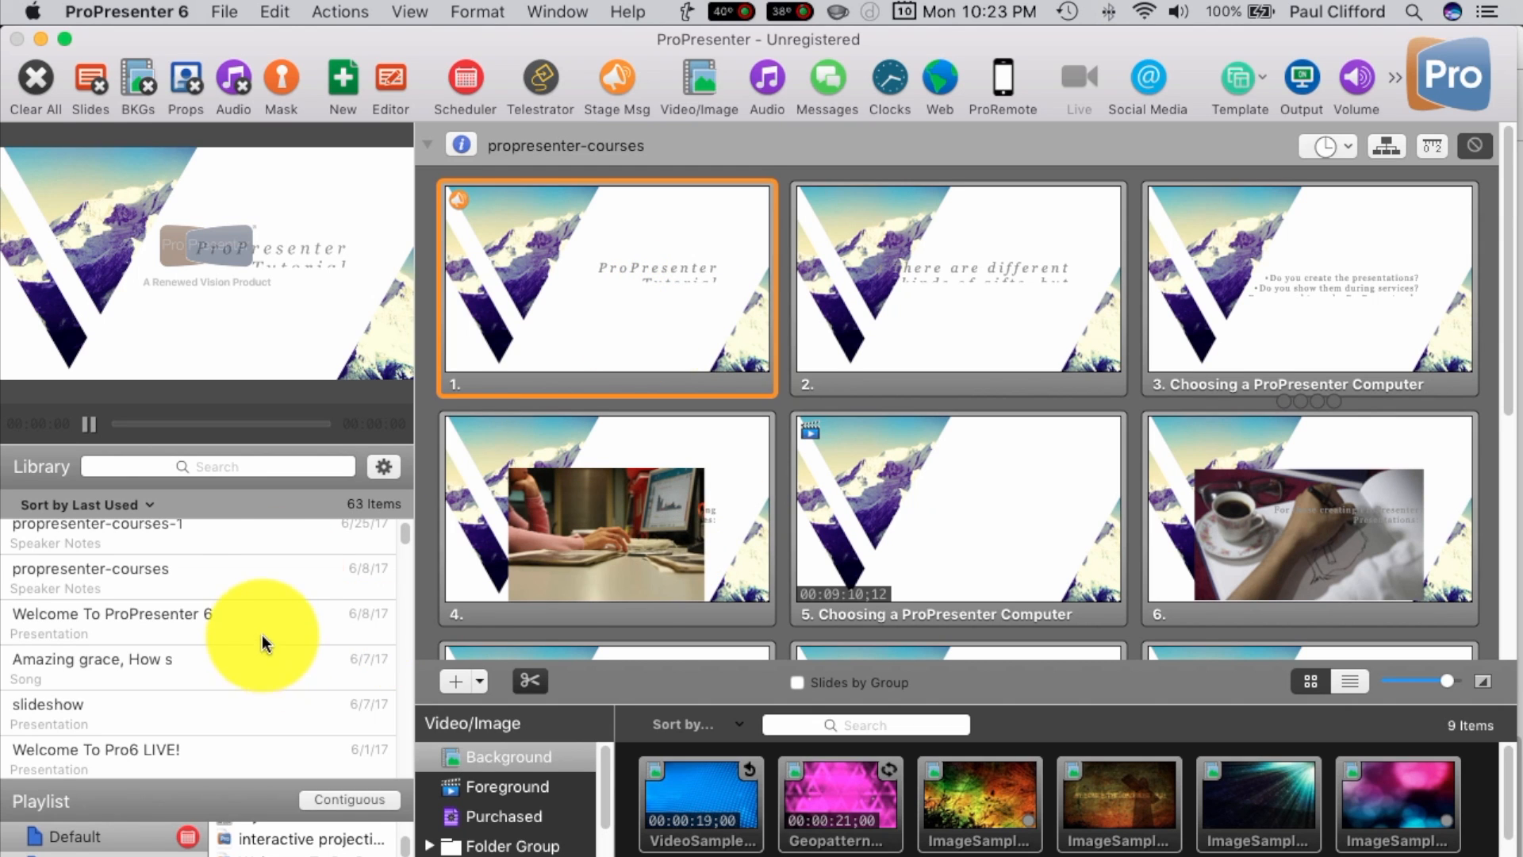
{"action": "left_click", "coordinate": [279, 569]}
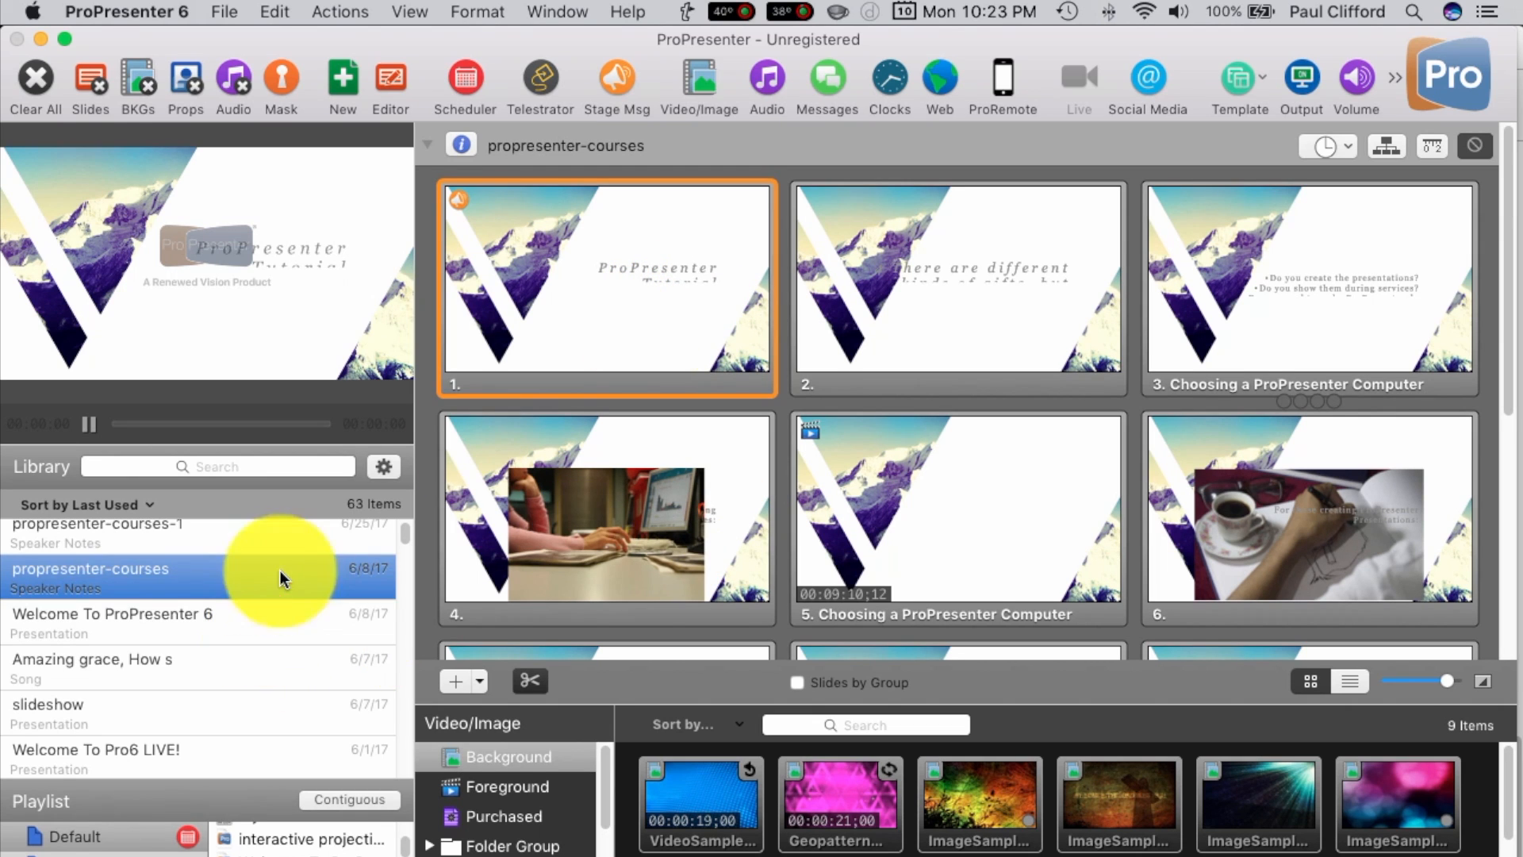
{"action": "left_click", "coordinate": [269, 617]}
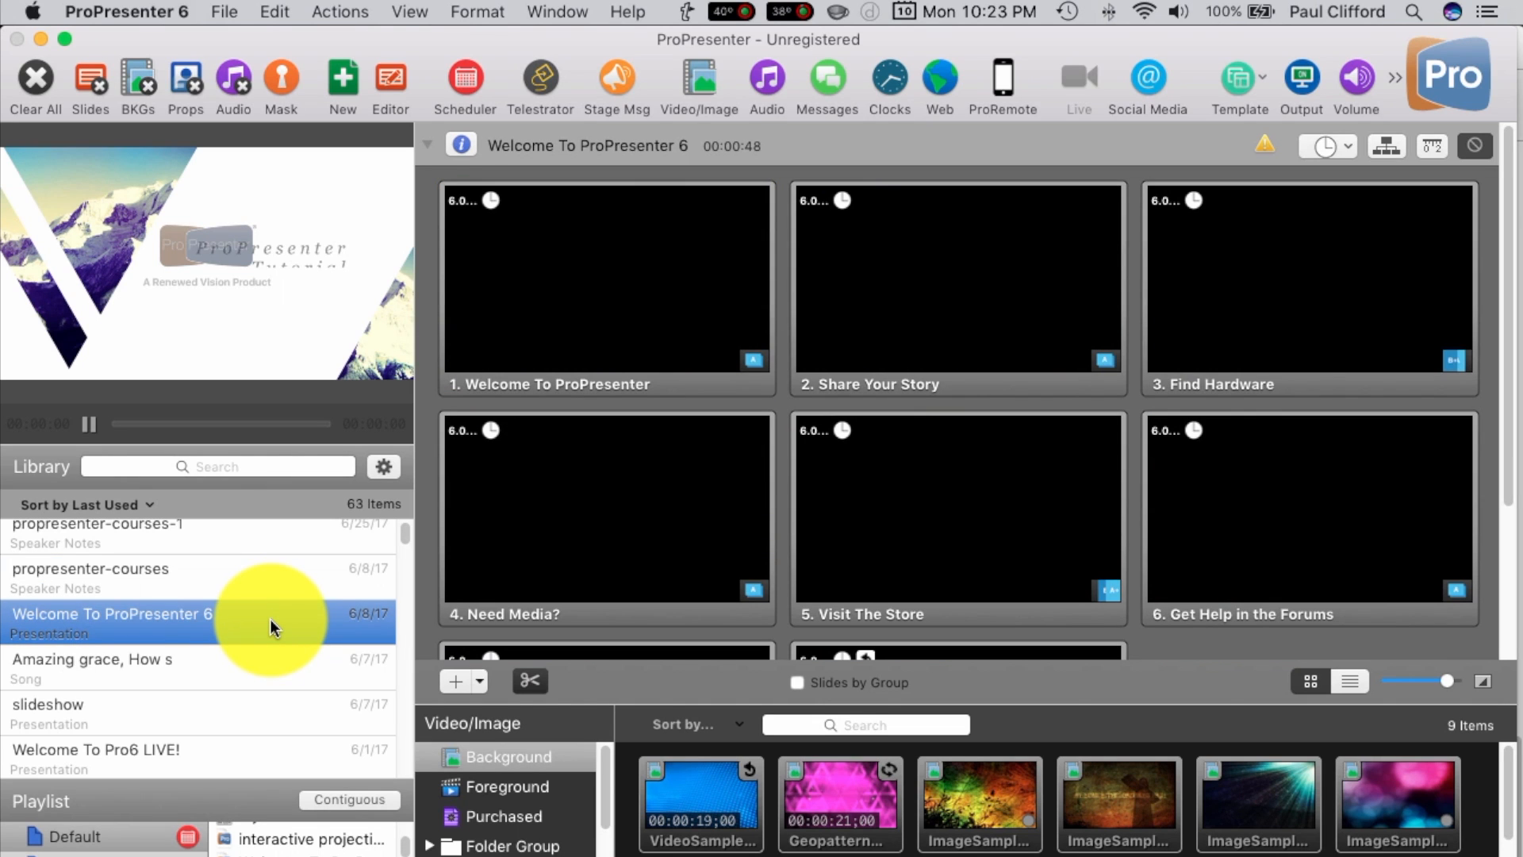
{"action": "left_click", "coordinate": [632, 358]}
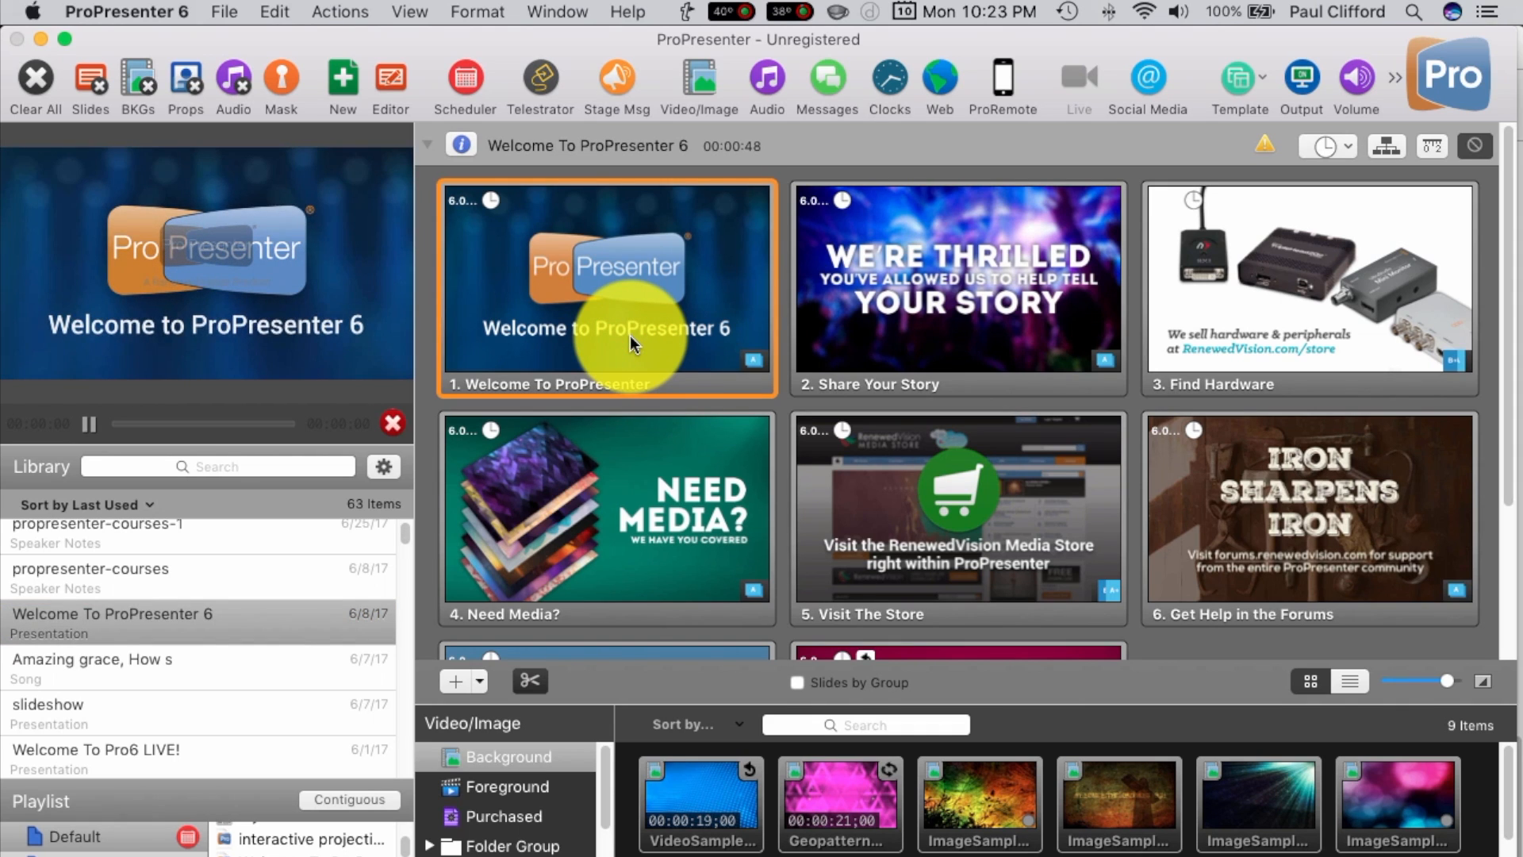
Open the song "Amazing grace, How s" from the Library and send slide 3 live
{"action": "left_click", "coordinate": [155, 663]}
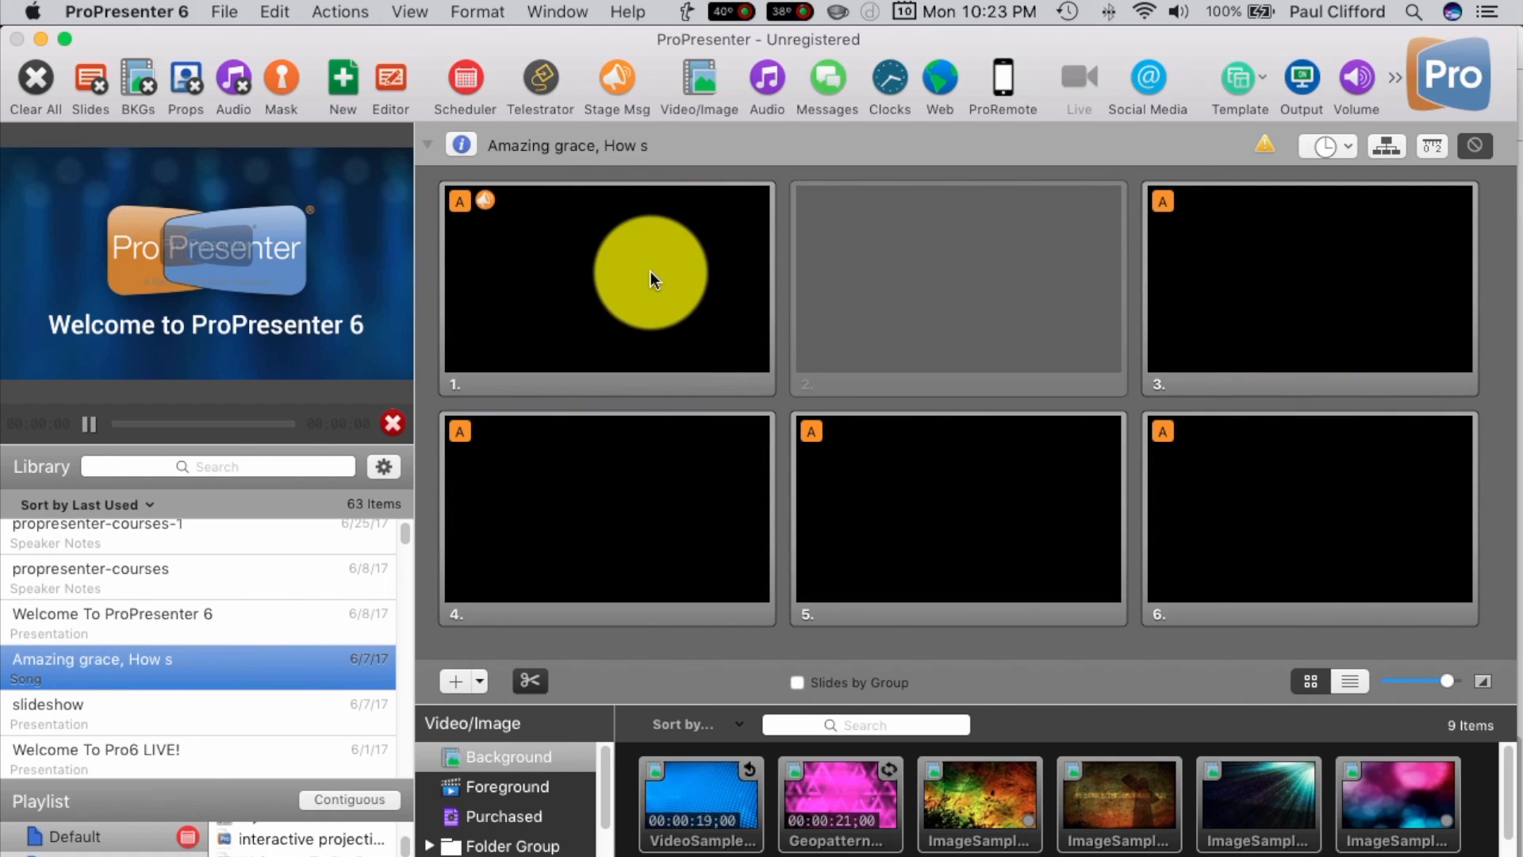
{"action": "left_click", "coordinate": [690, 291]}
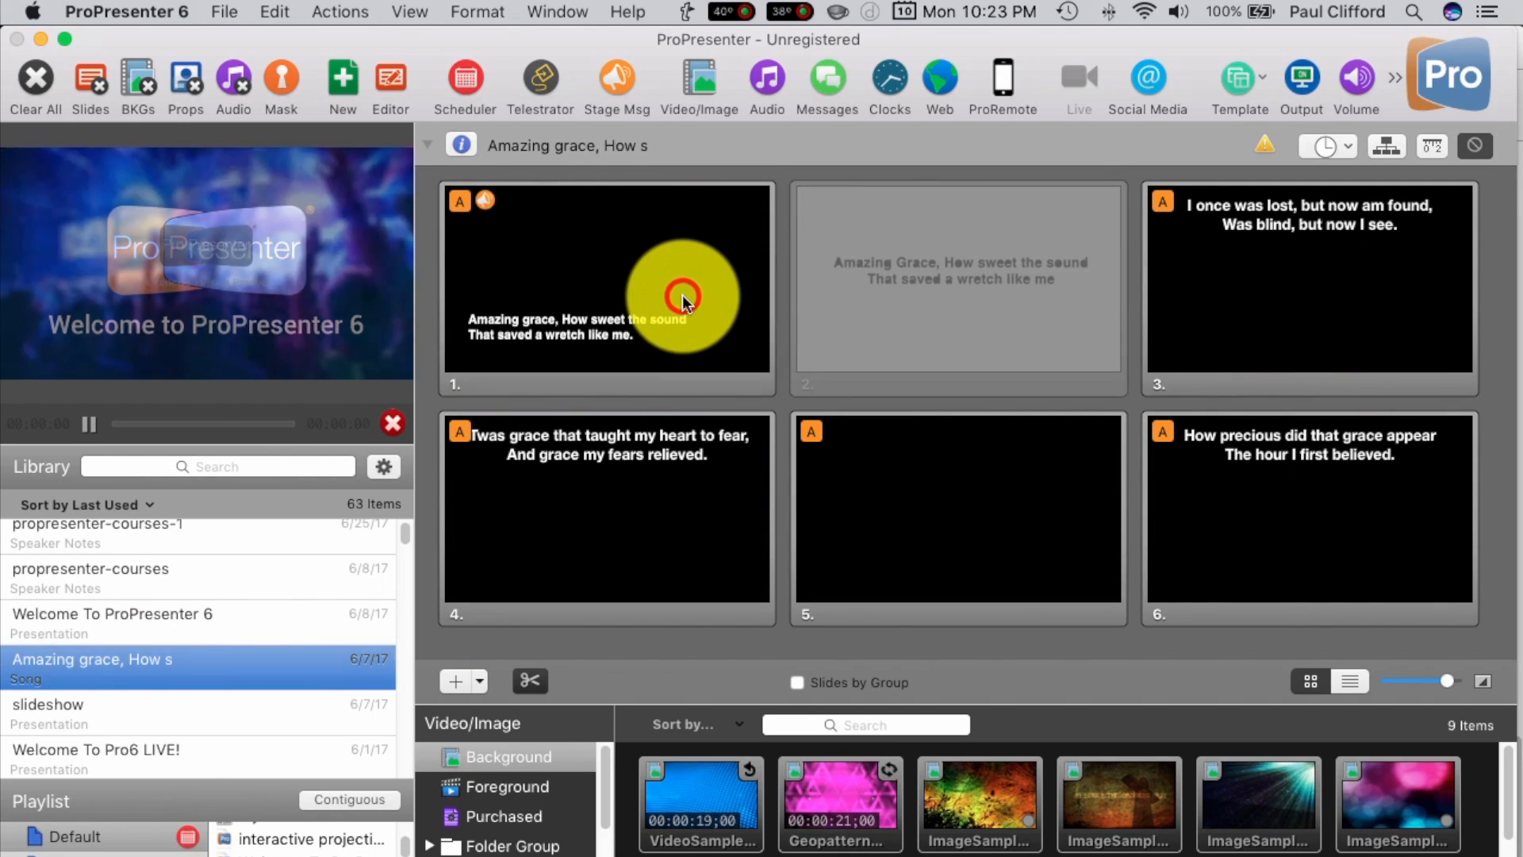
{"action": "left_click", "coordinate": [1302, 263]}
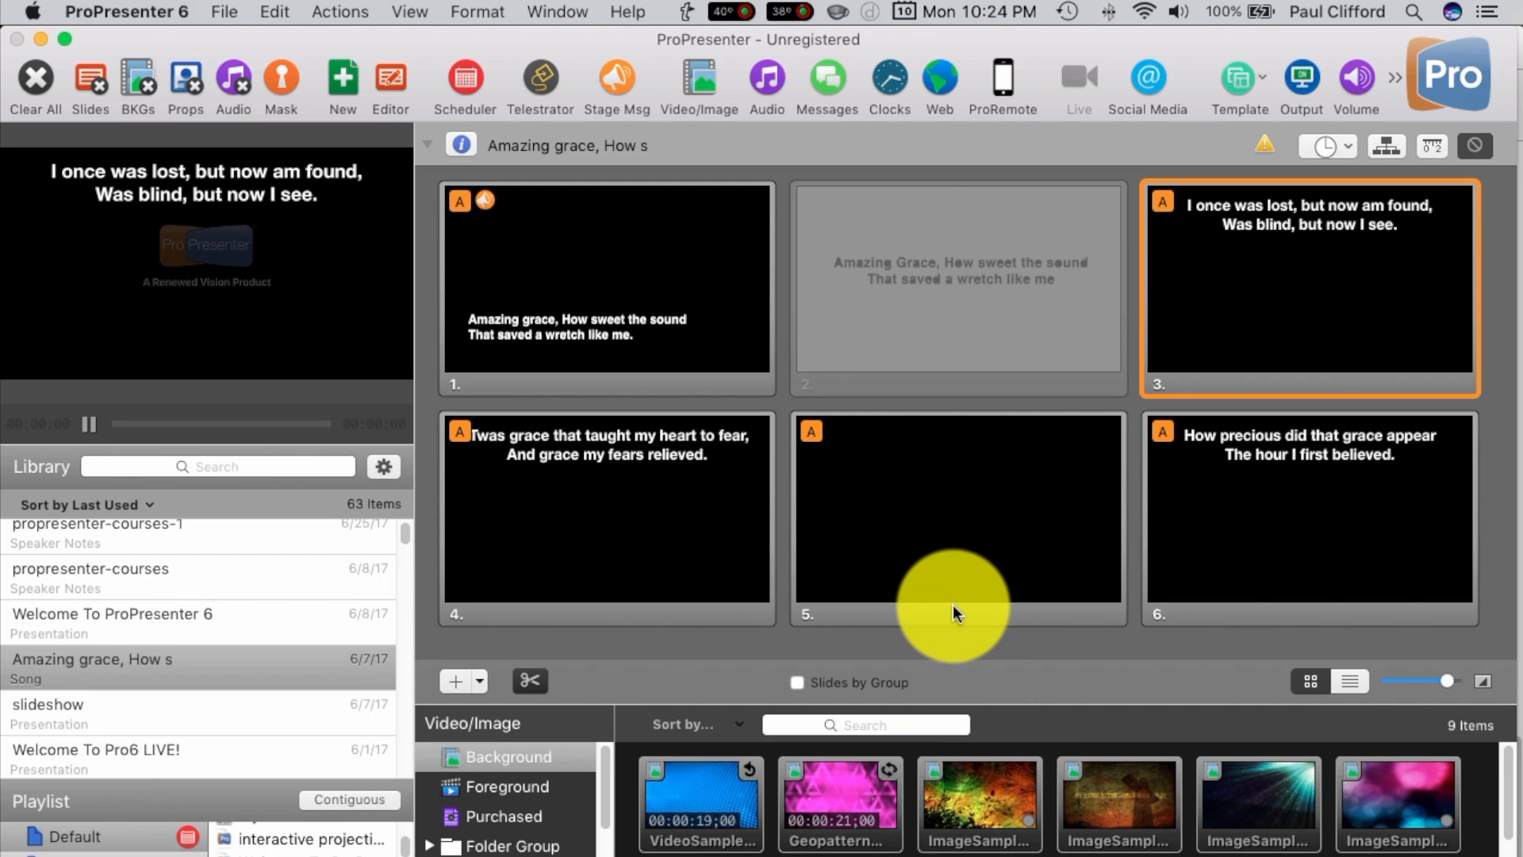
Switch to Finder and launch StageDisplayViewer-jfx.jar from the StageDisplayViewer folder
{"action": "key", "text": "super+Tab"}
{"action": "key", "text": "super+Tab"}
{"action": "key", "text": "super+Tab"}
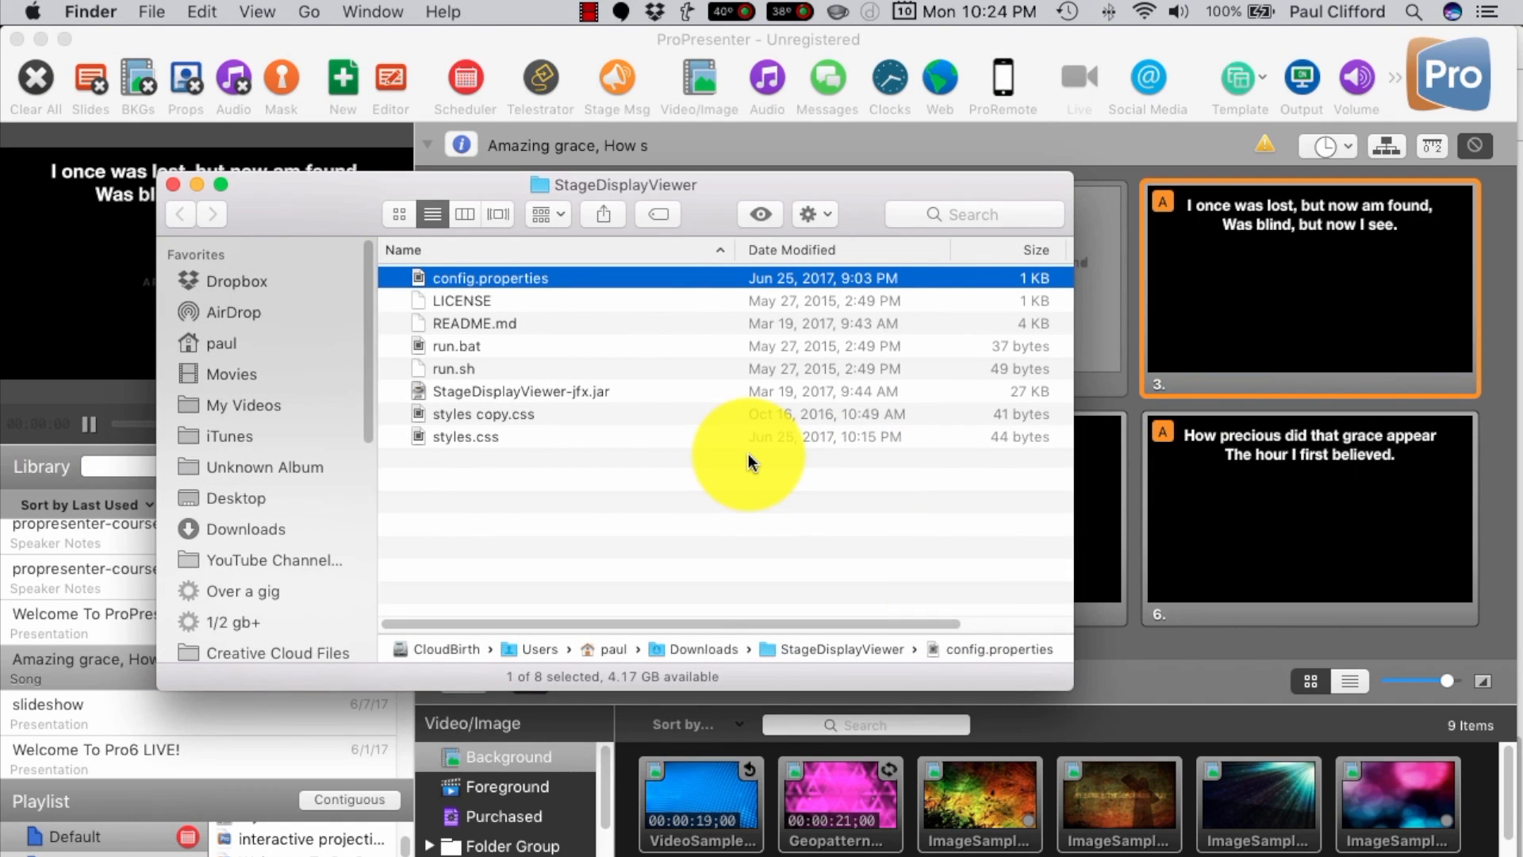
{"action": "left_click", "coordinate": [573, 388]}
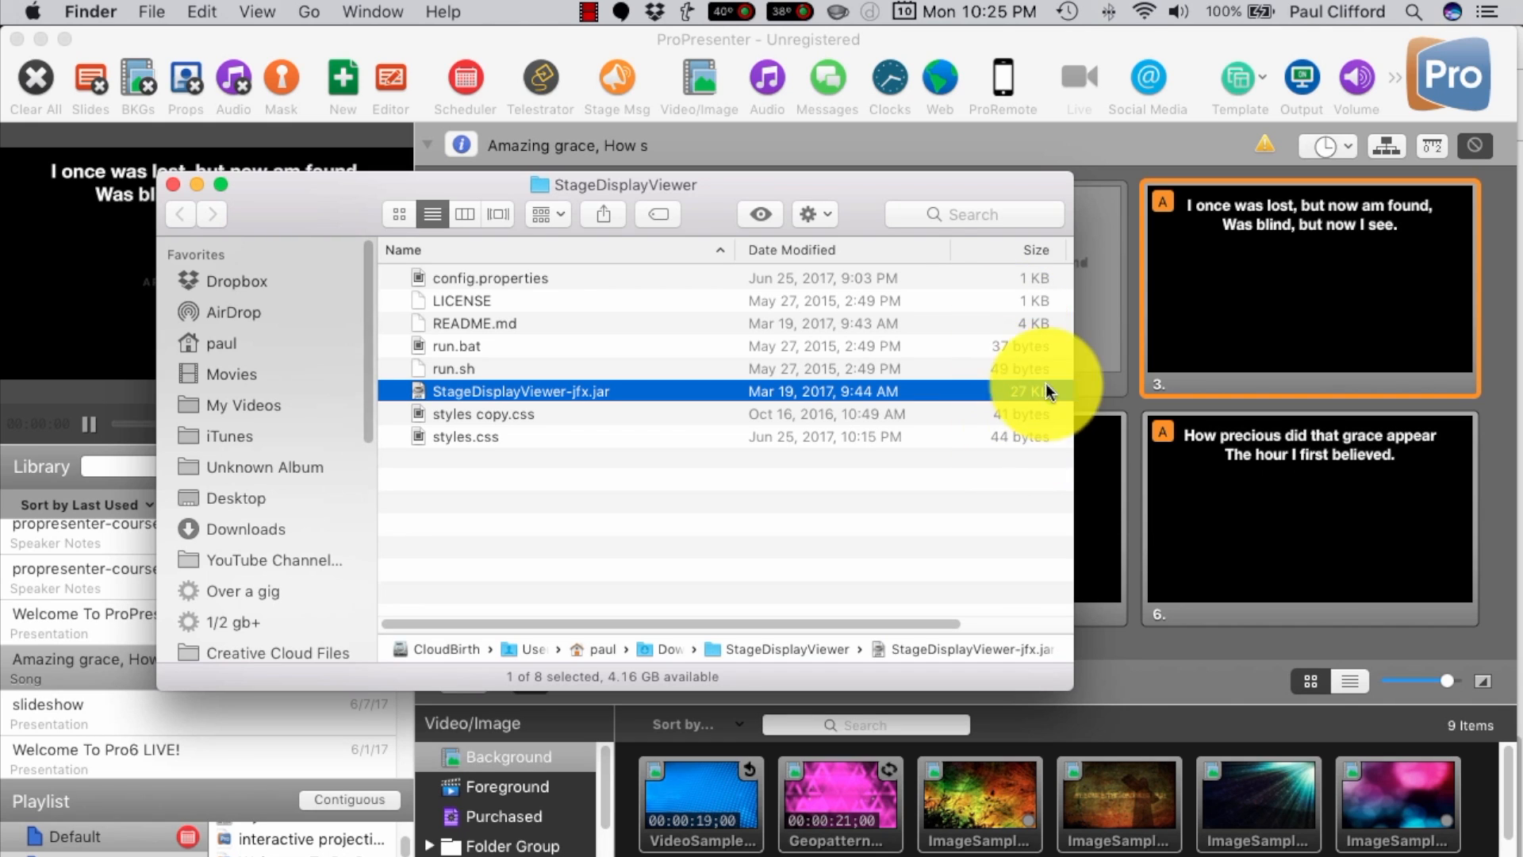
{"action": "left_click", "coordinate": [423, 394]}
{"action": "left_click", "coordinate": [422, 392]}
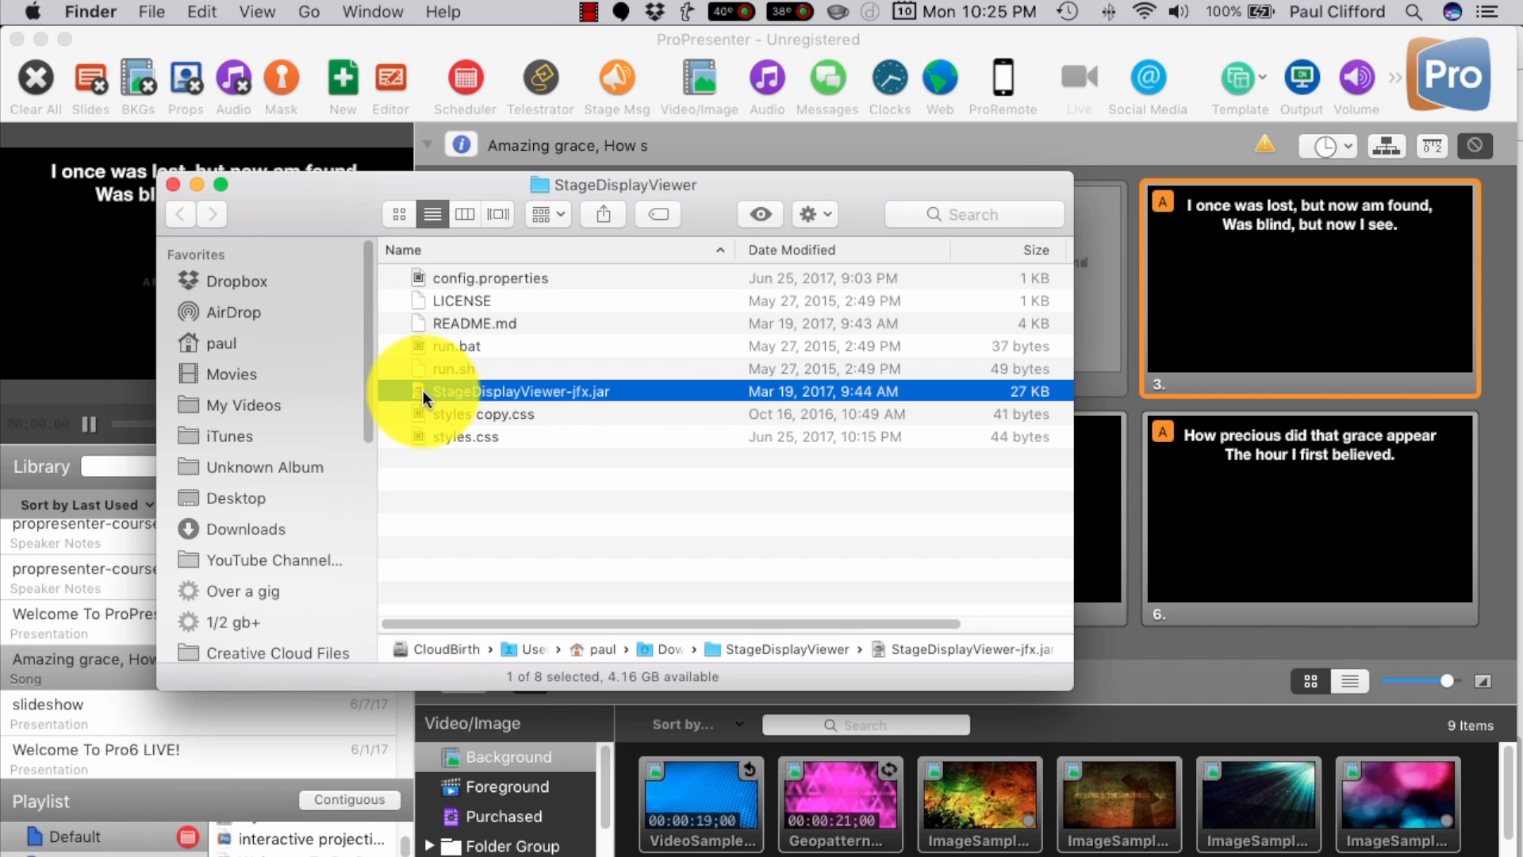
{"action": "double_click", "coordinate": [418, 390]}
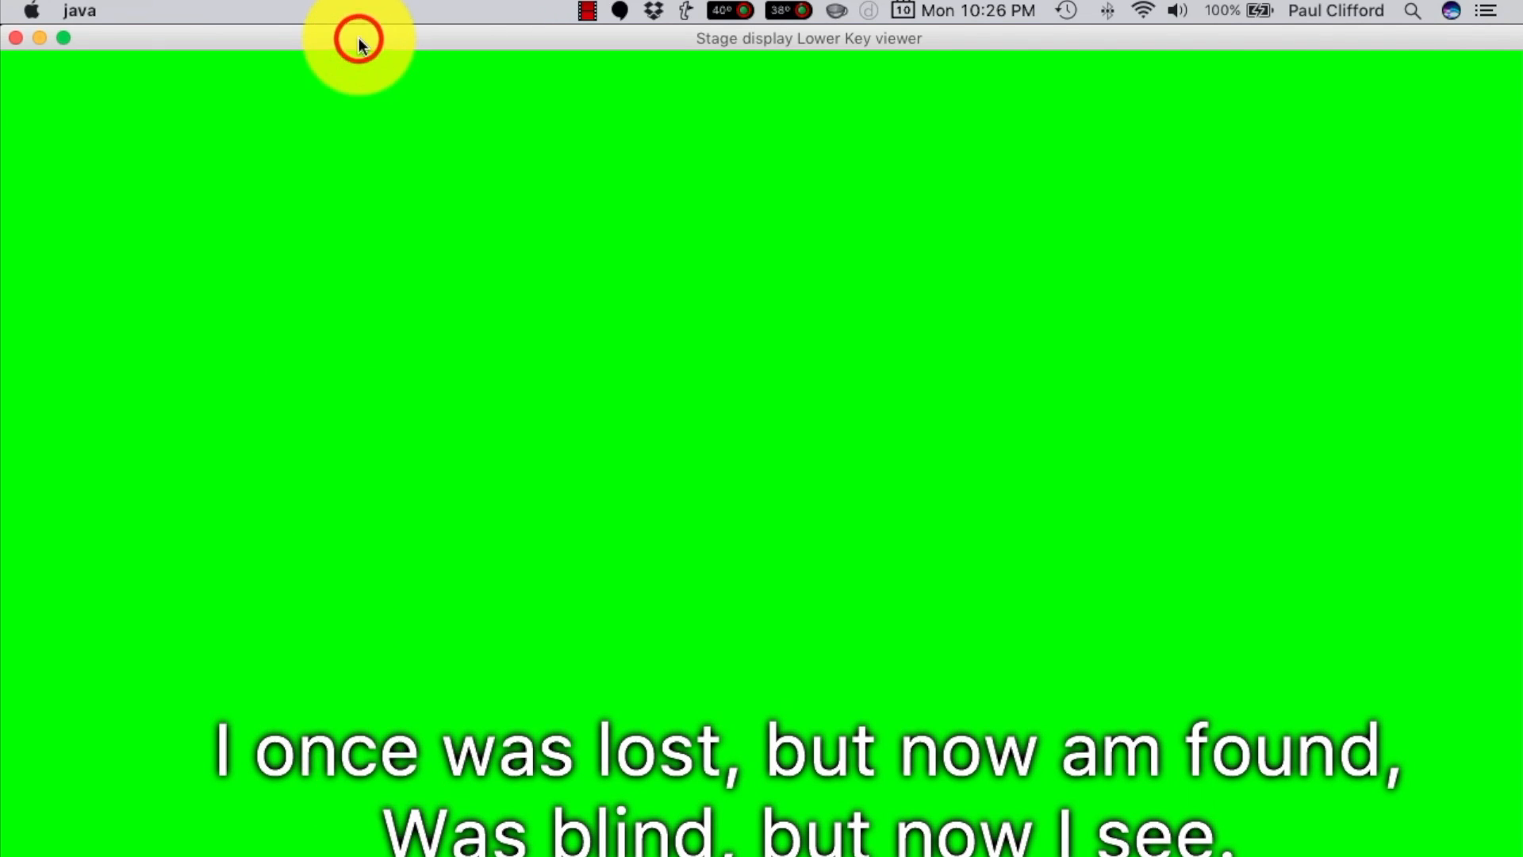
Lower the Stage Display viewer window, close the StageDisplayViewer folder window and bring ProPresenter to the front
{"action": "left_click_drag", "start_coordinate": [361, 38], "coordinate": [419, 300]}
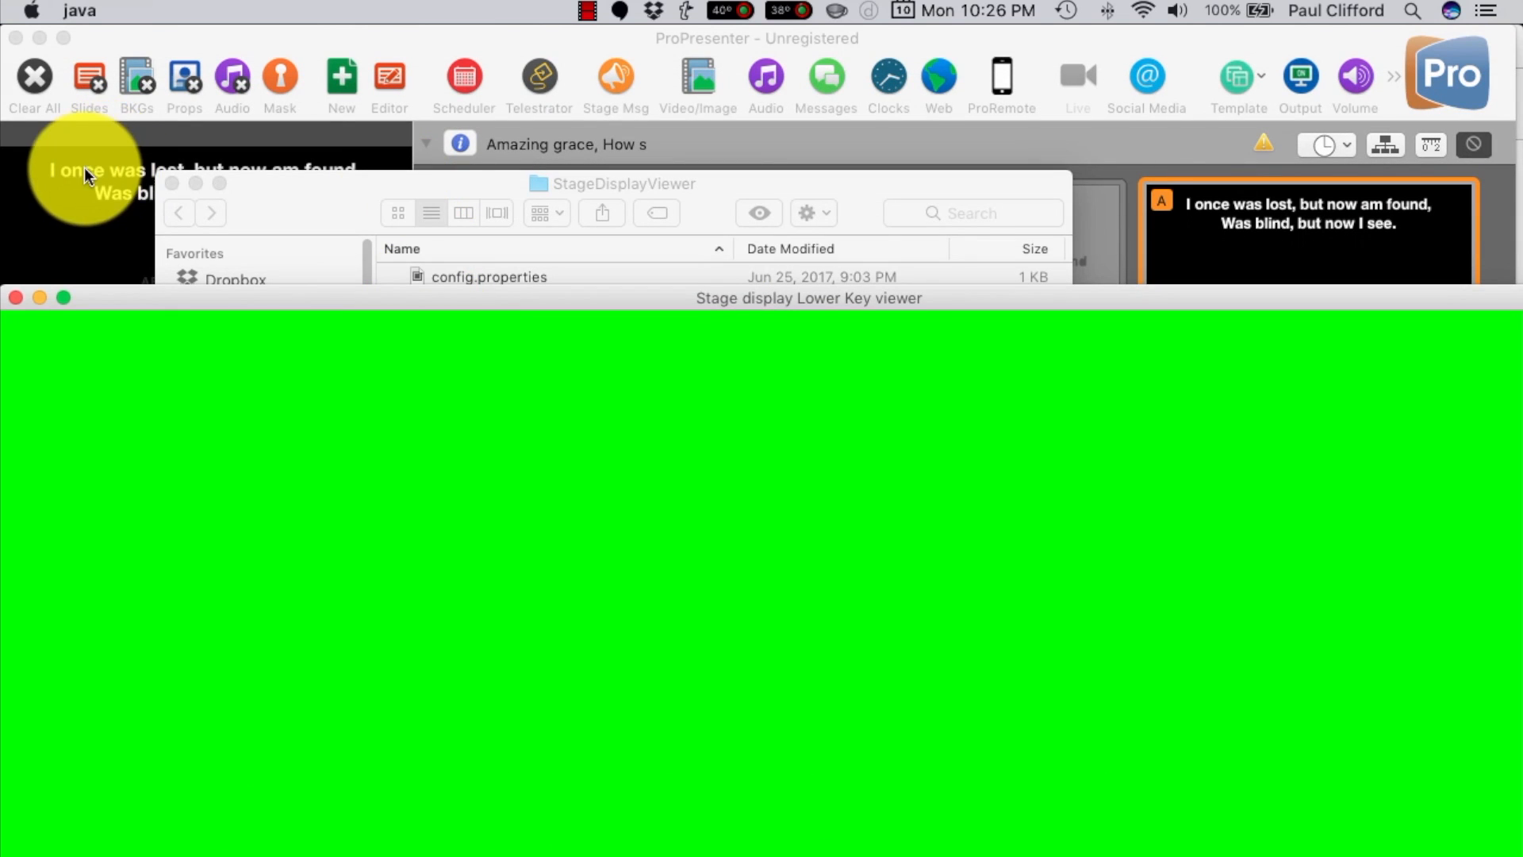
{"action": "left_click", "coordinate": [180, 183]}
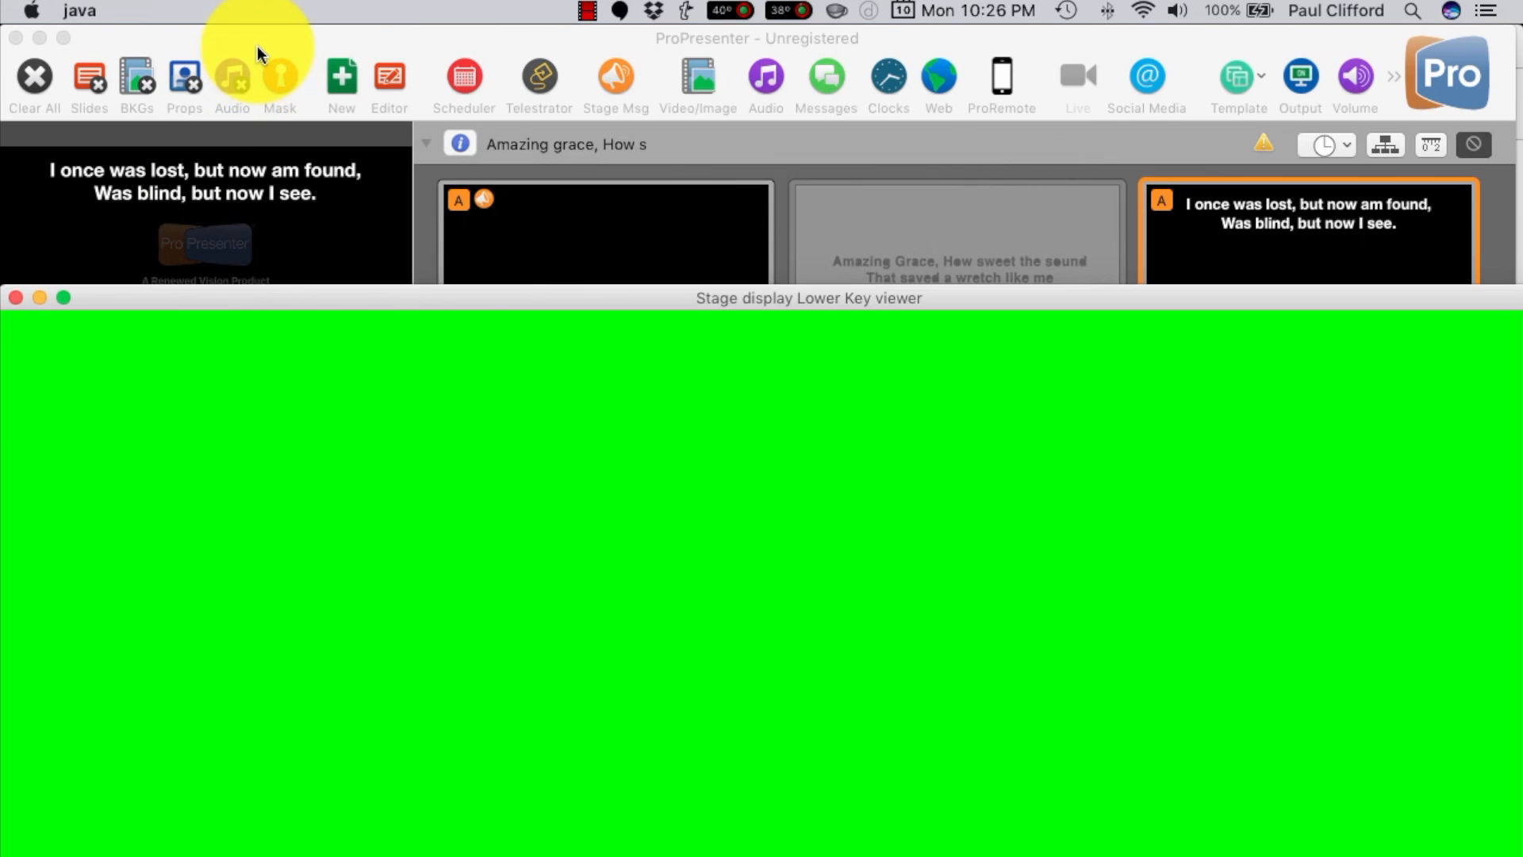
{"action": "left_click", "coordinate": [257, 41]}
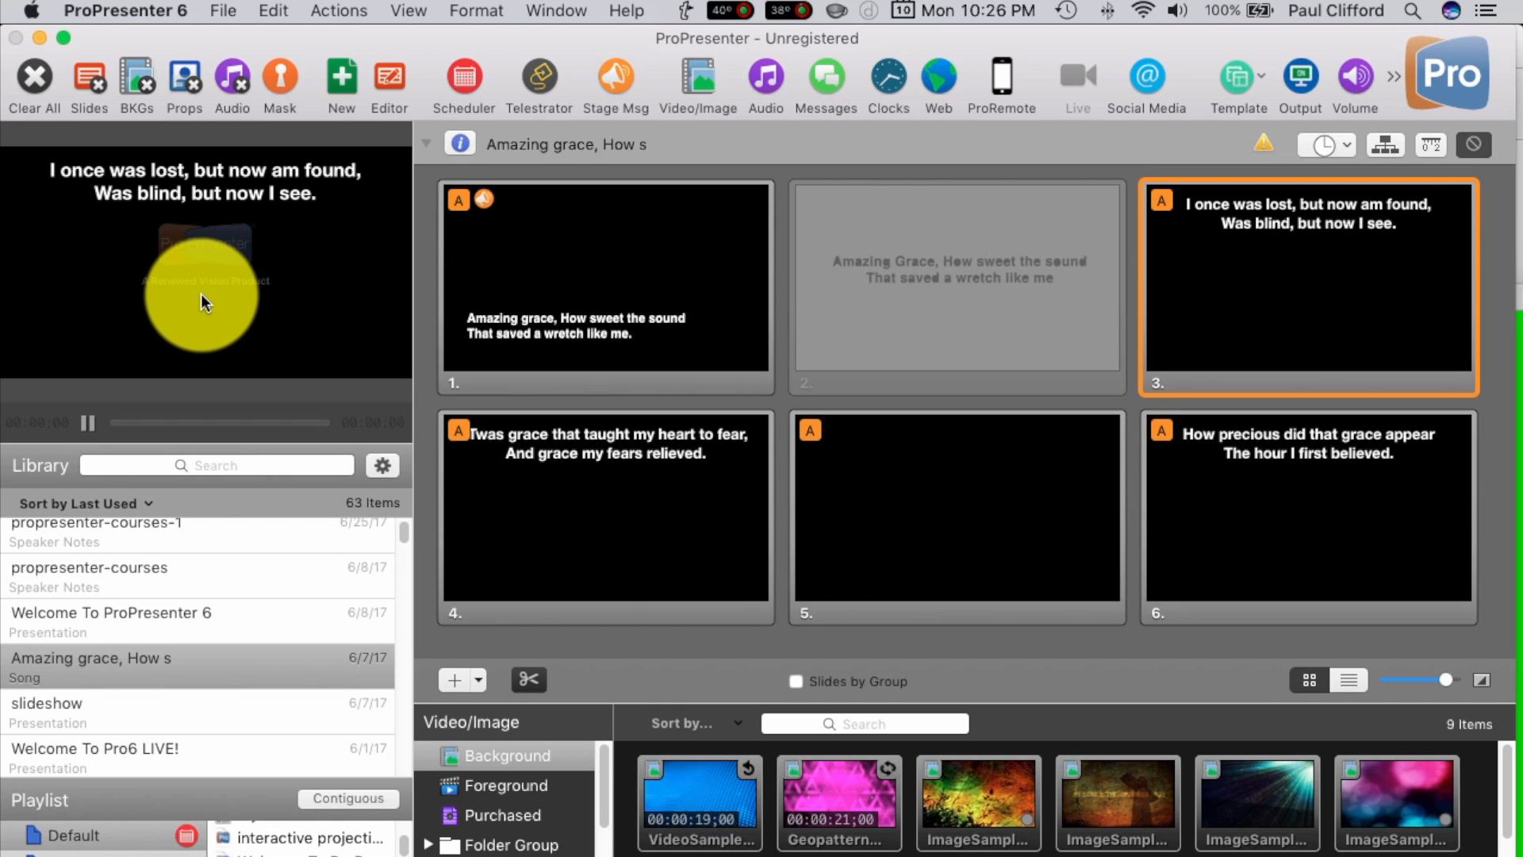
Return to the Stage Display viewer, raise its window and shorten it to a strip around the two lyric lines
{"action": "key", "text": "super+Tab"}
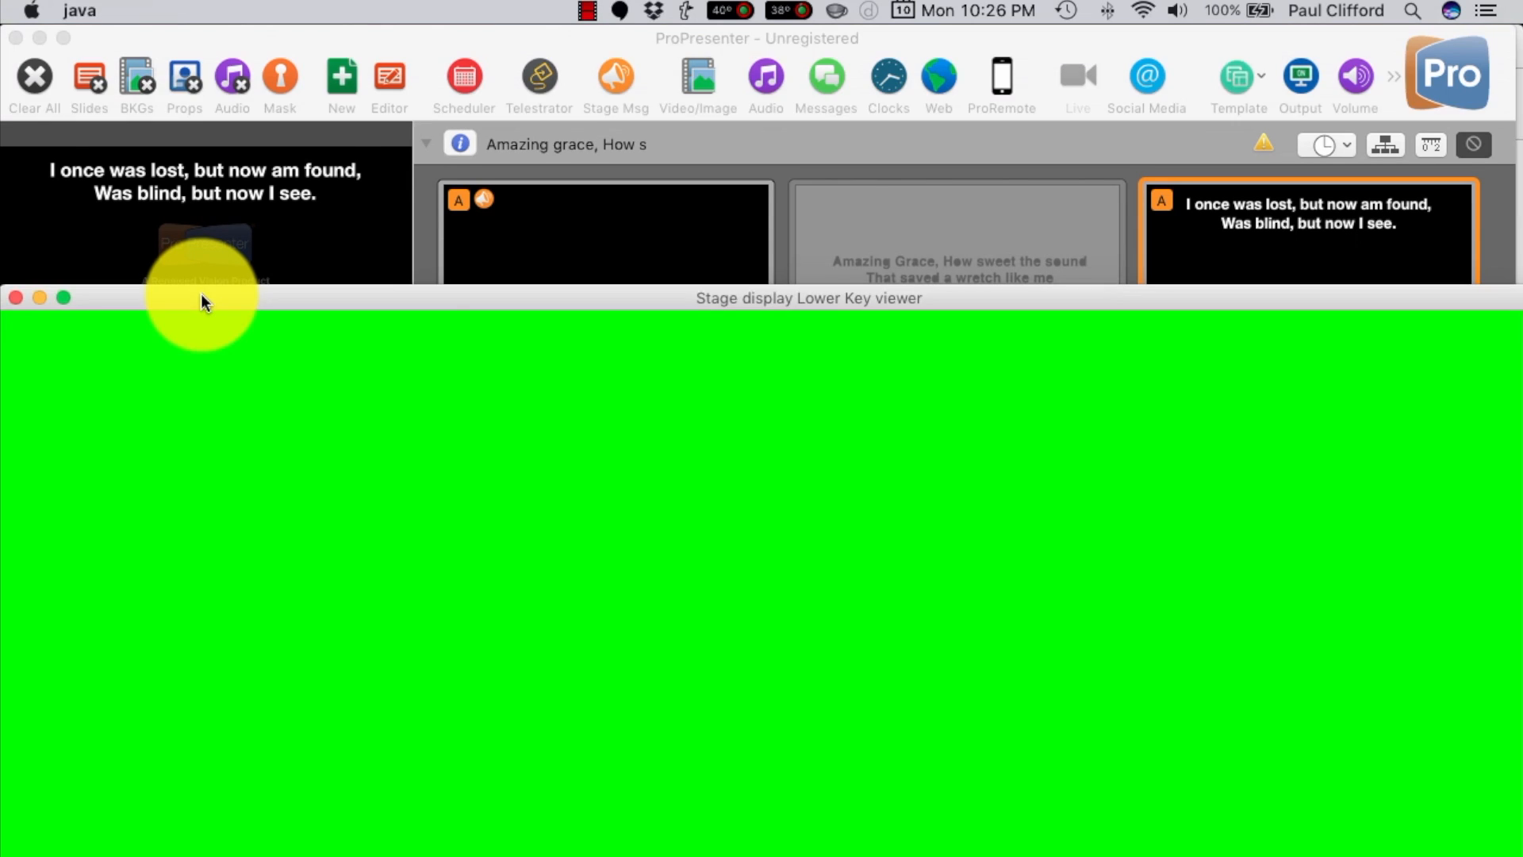
{"action": "left_click", "coordinate": [404, 179]}
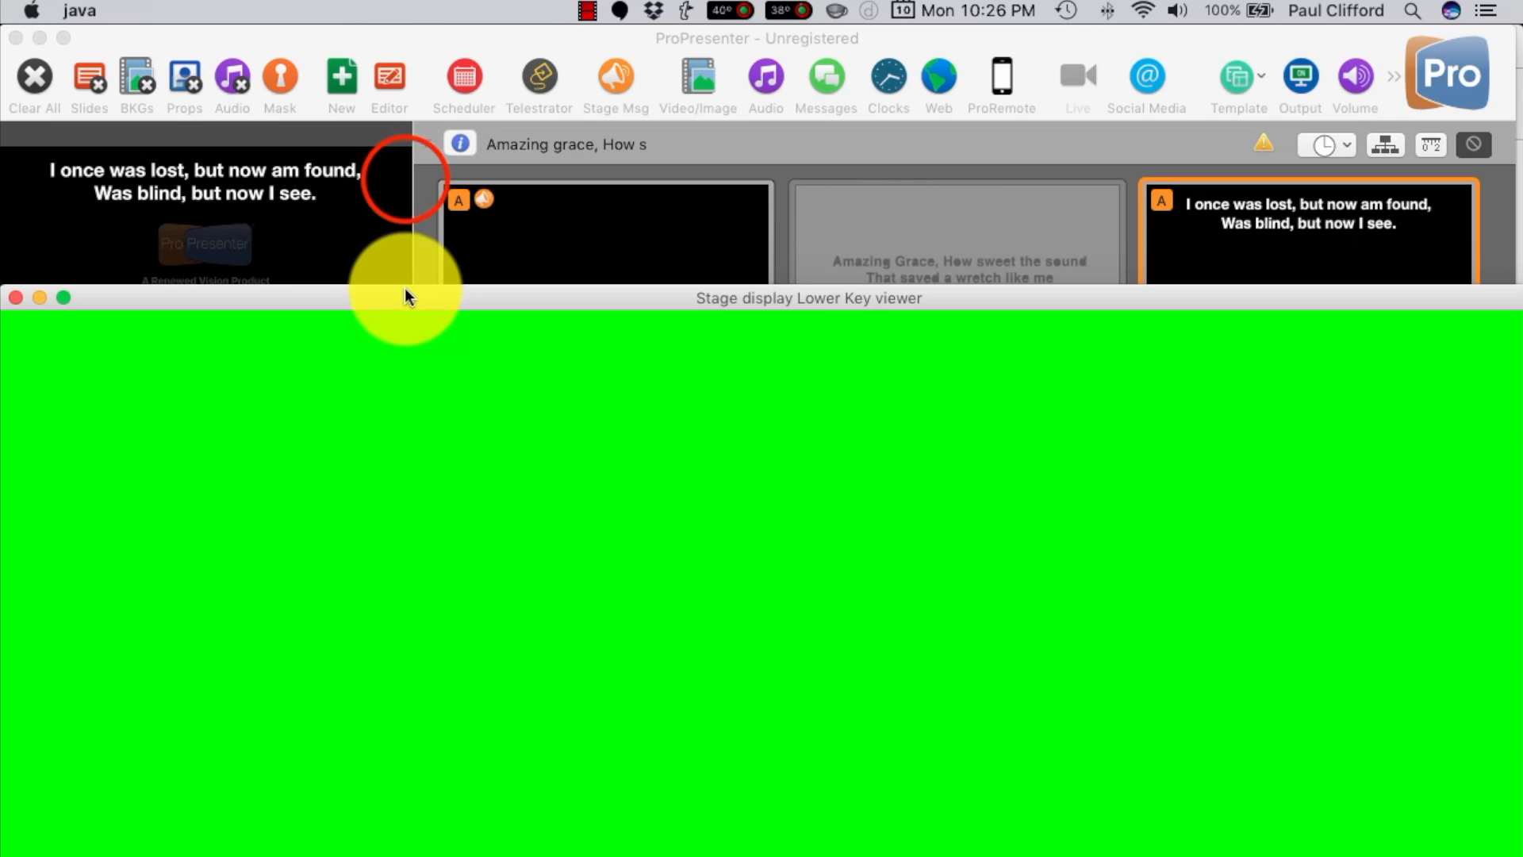
{"action": "left_click_drag", "start_coordinate": [405, 180], "coordinate": [389, 59]}
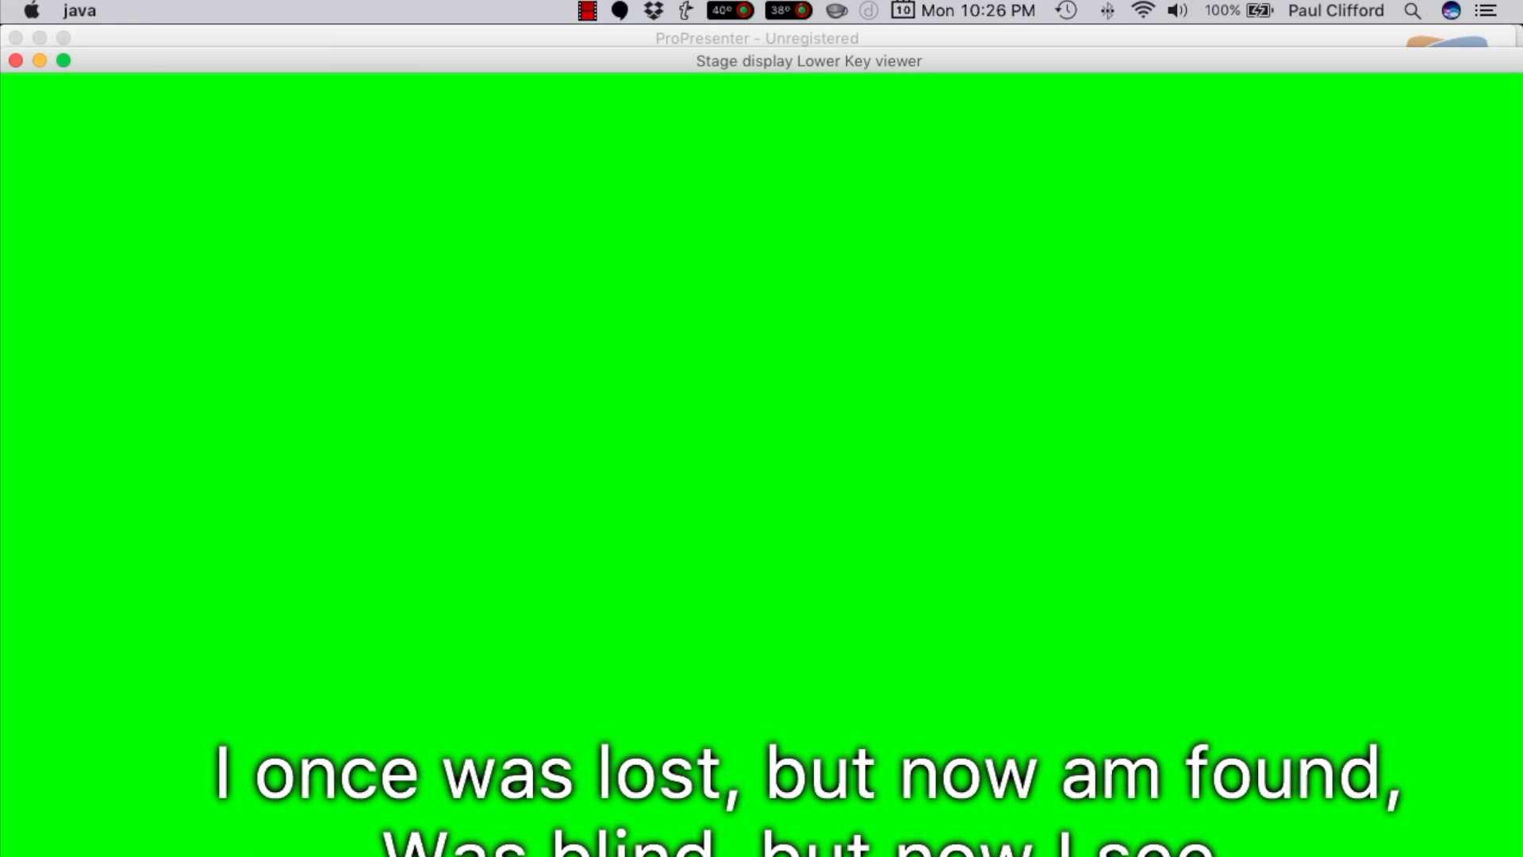
{"action": "left_click_drag", "start_coordinate": [197, 856], "coordinate": [231, 306]}
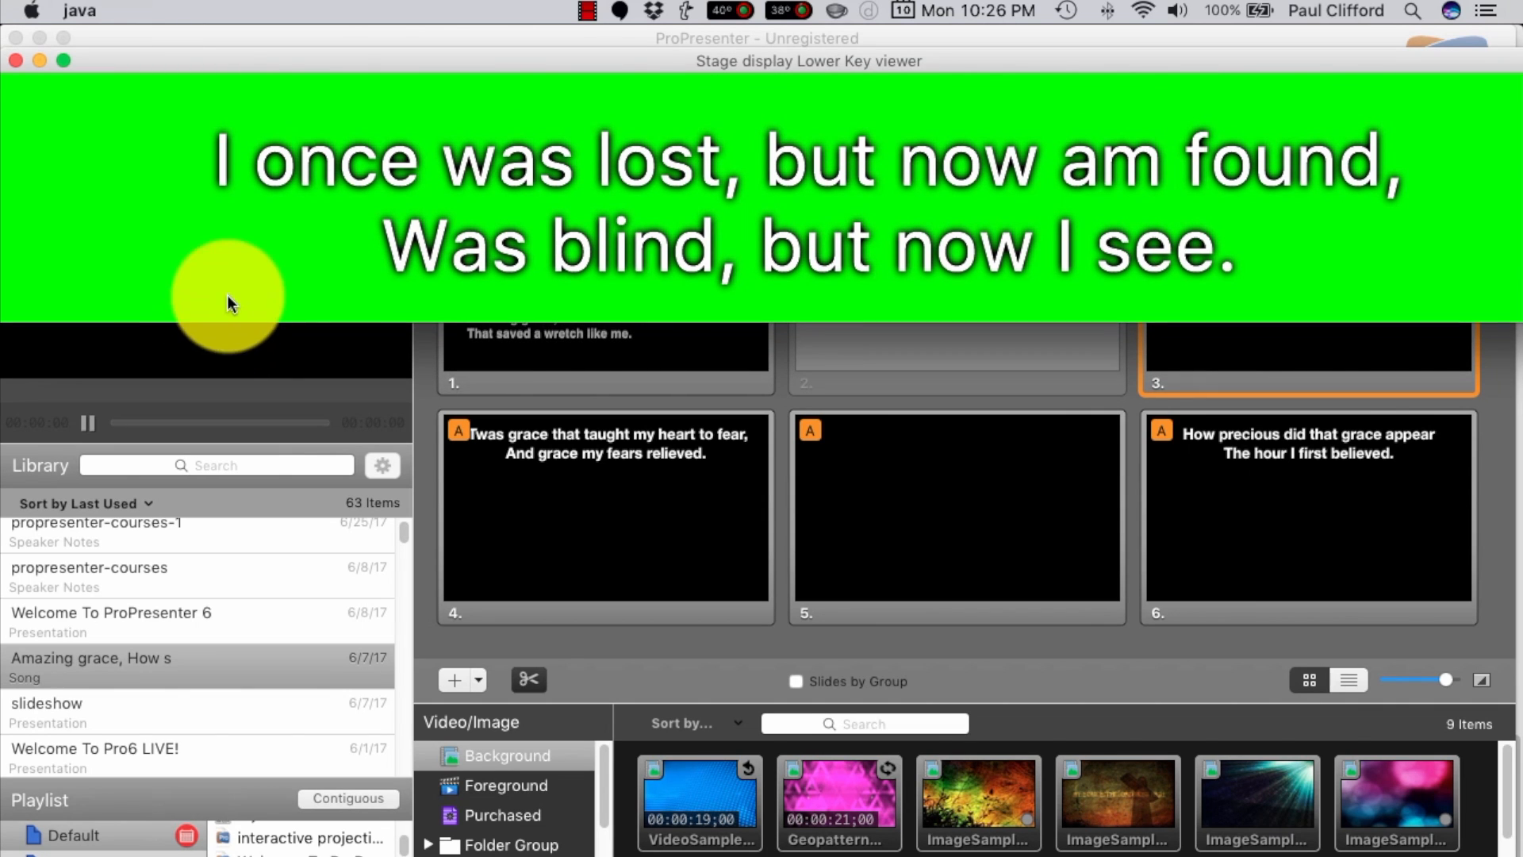
Reposition the shortened viewer window just below ProPresenter's first row of slides
{"action": "left_click_drag", "start_coordinate": [309, 64], "coordinate": [349, 453]}
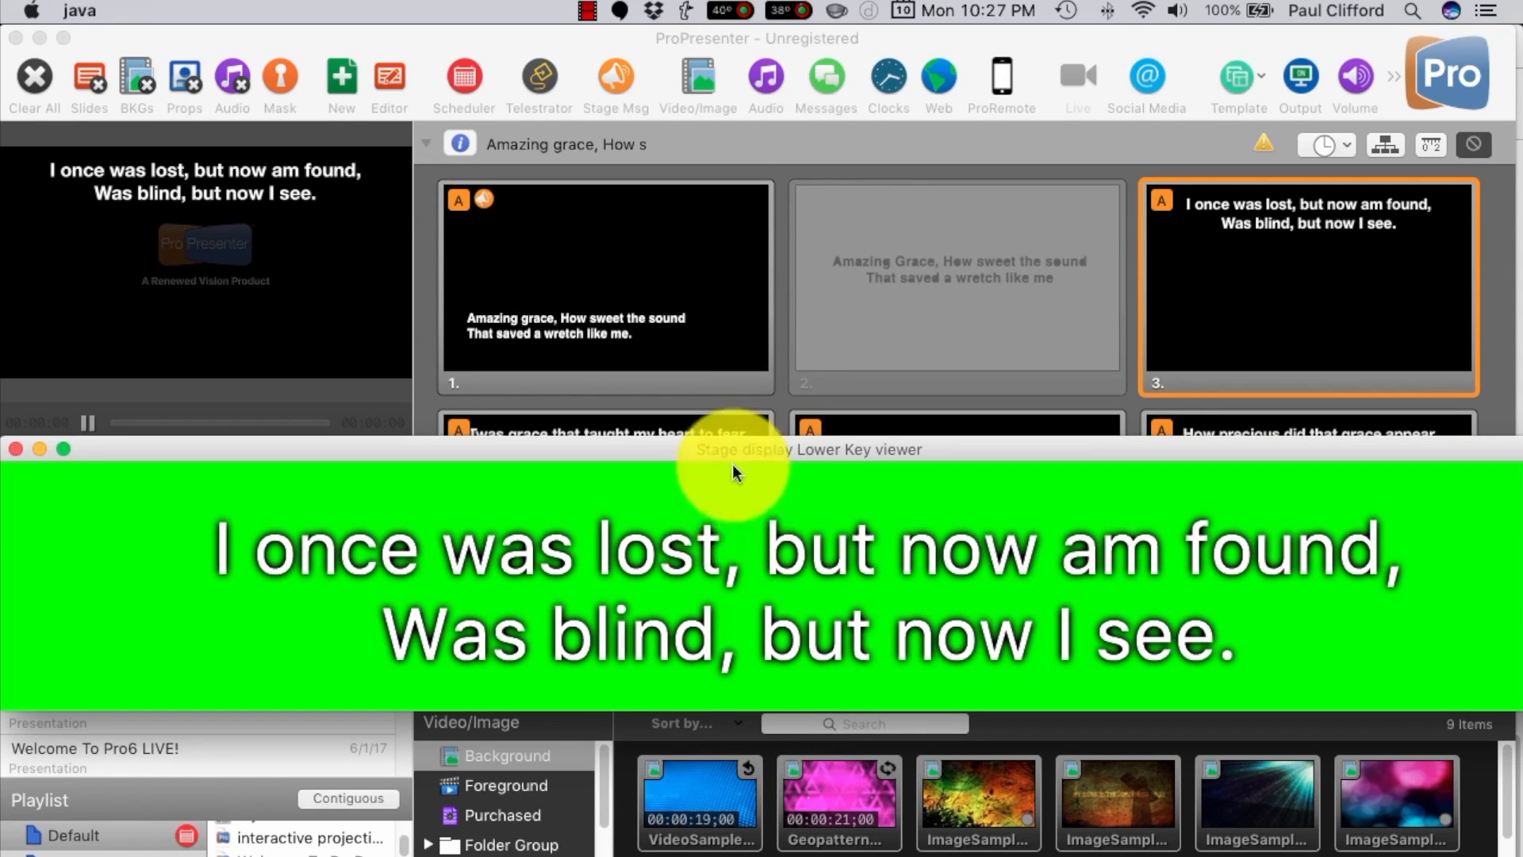
{"action": "left_click", "coordinate": [671, 447]}
{"action": "left_click", "coordinate": [672, 449]}
{"action": "mouse_move", "coordinate": [672, 449]}
{"action": "left_mouse_down"}
{"action": "mouse_move", "coordinate": [658, 421]}
{"action": "mouse_move", "coordinate": [673, 445]}
{"action": "left_mouse_up"}
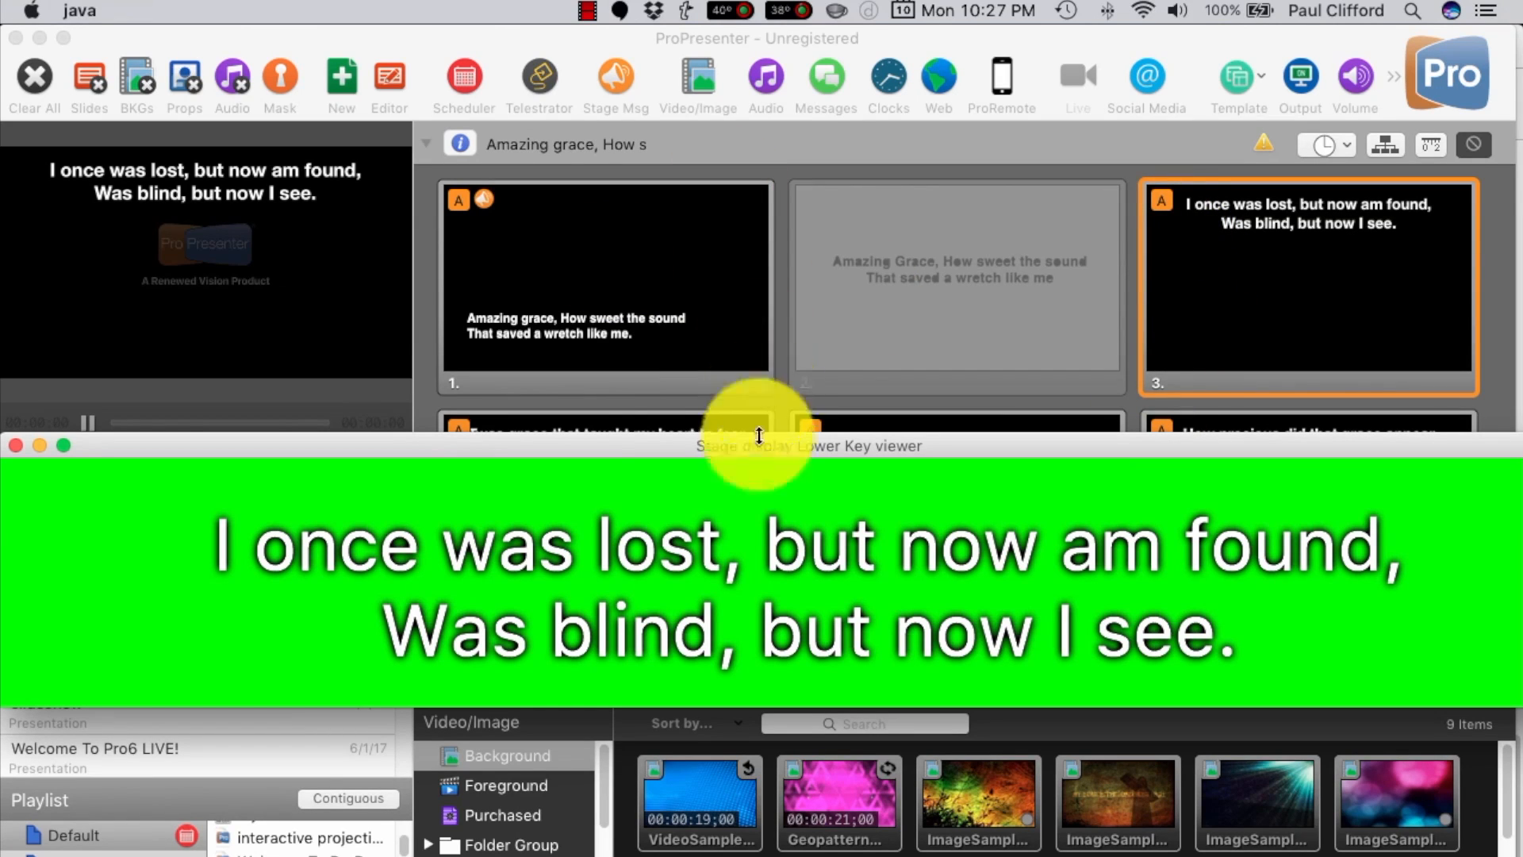
{"action": "left_click_drag", "start_coordinate": [676, 454], "coordinate": [679, 441]}
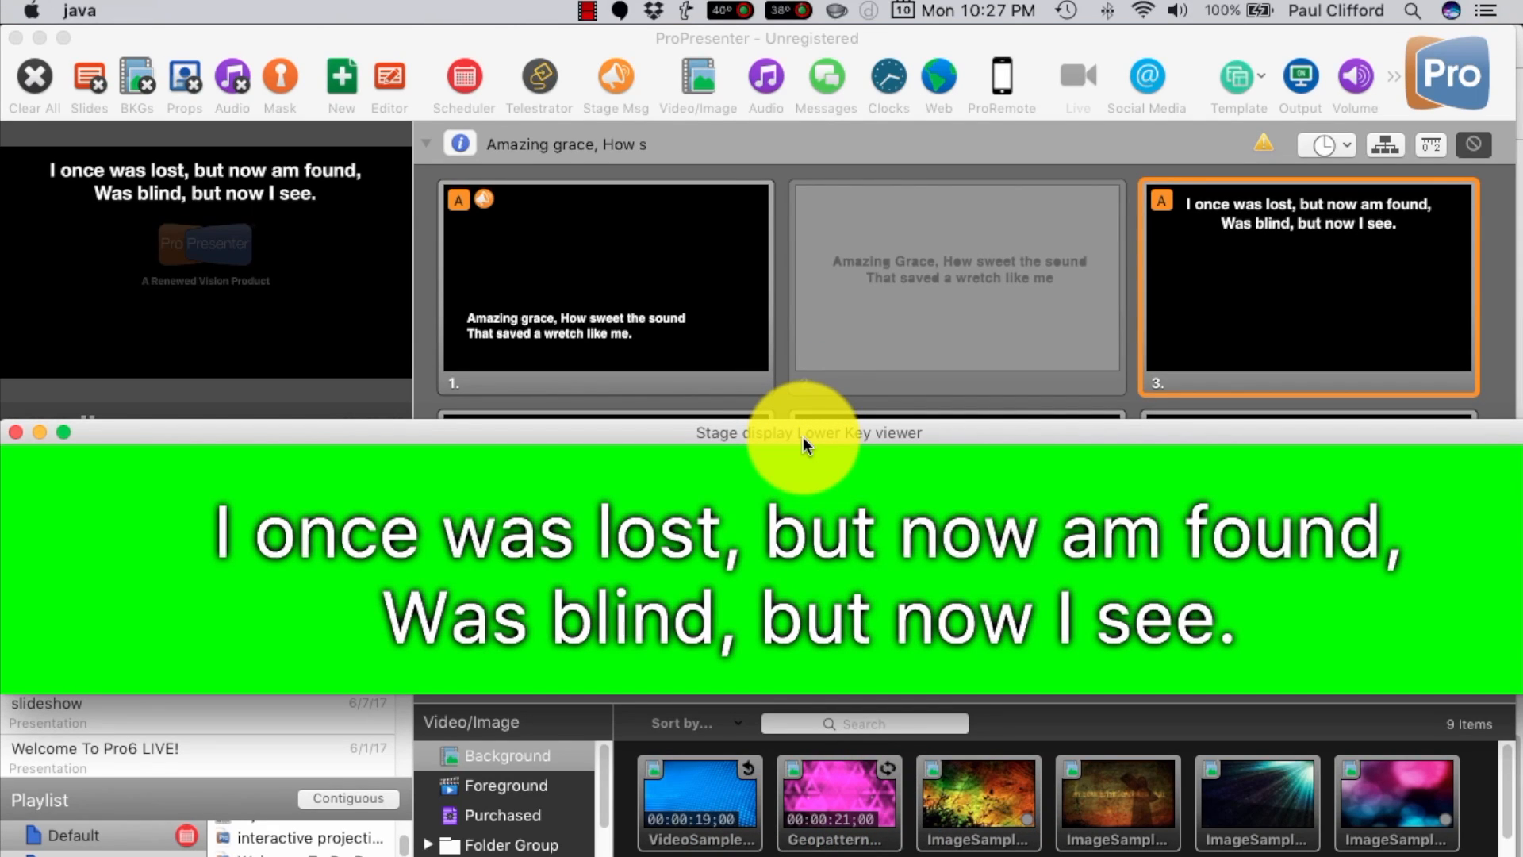
Find OBS with Spotlight and launch it
{"action": "key", "text": "super+space"}
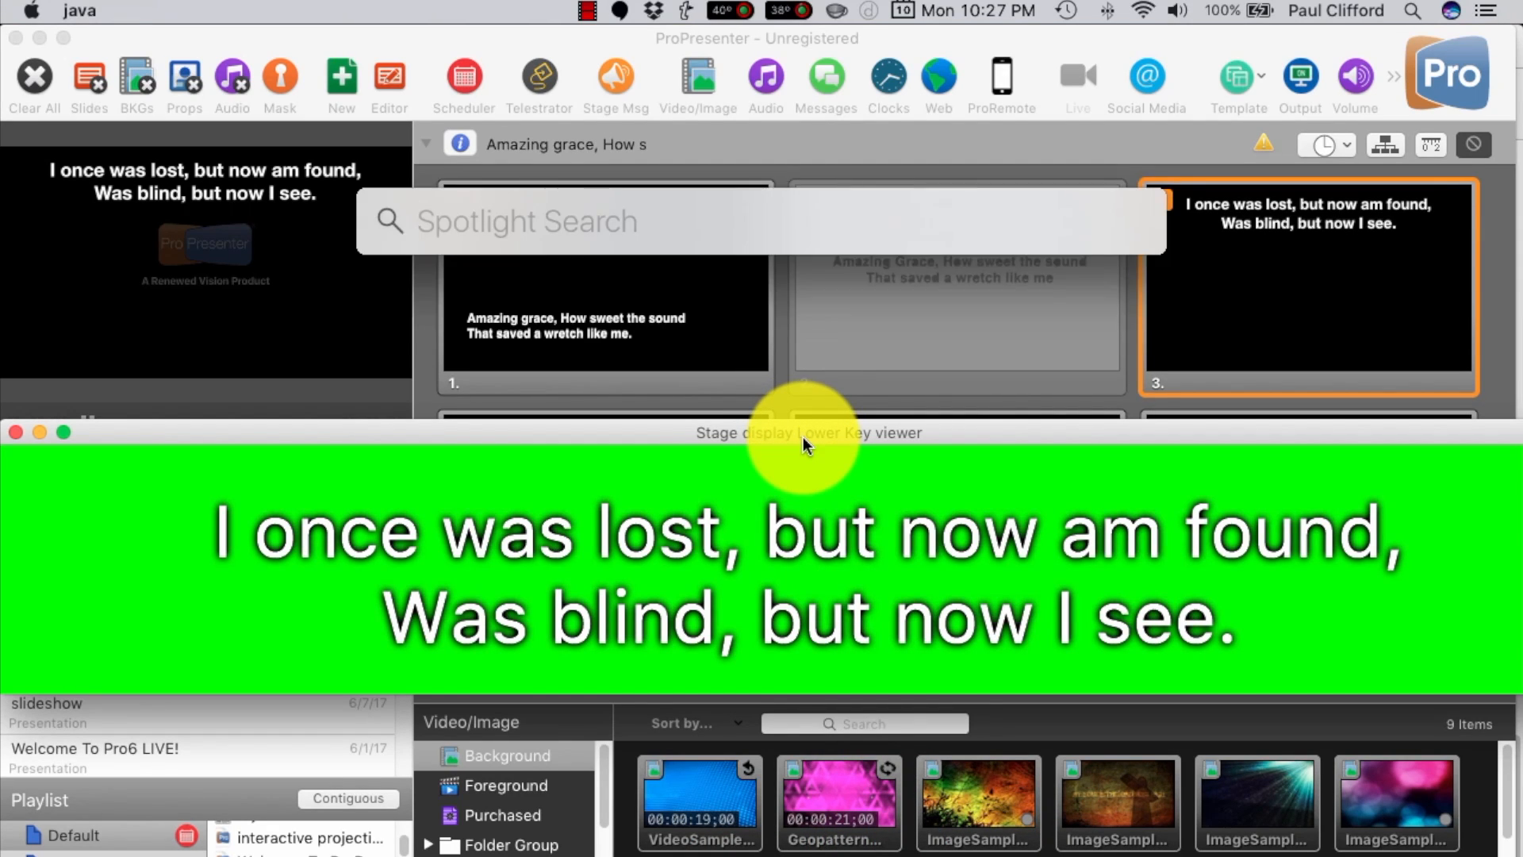
{"action": "type", "text": "obs"}
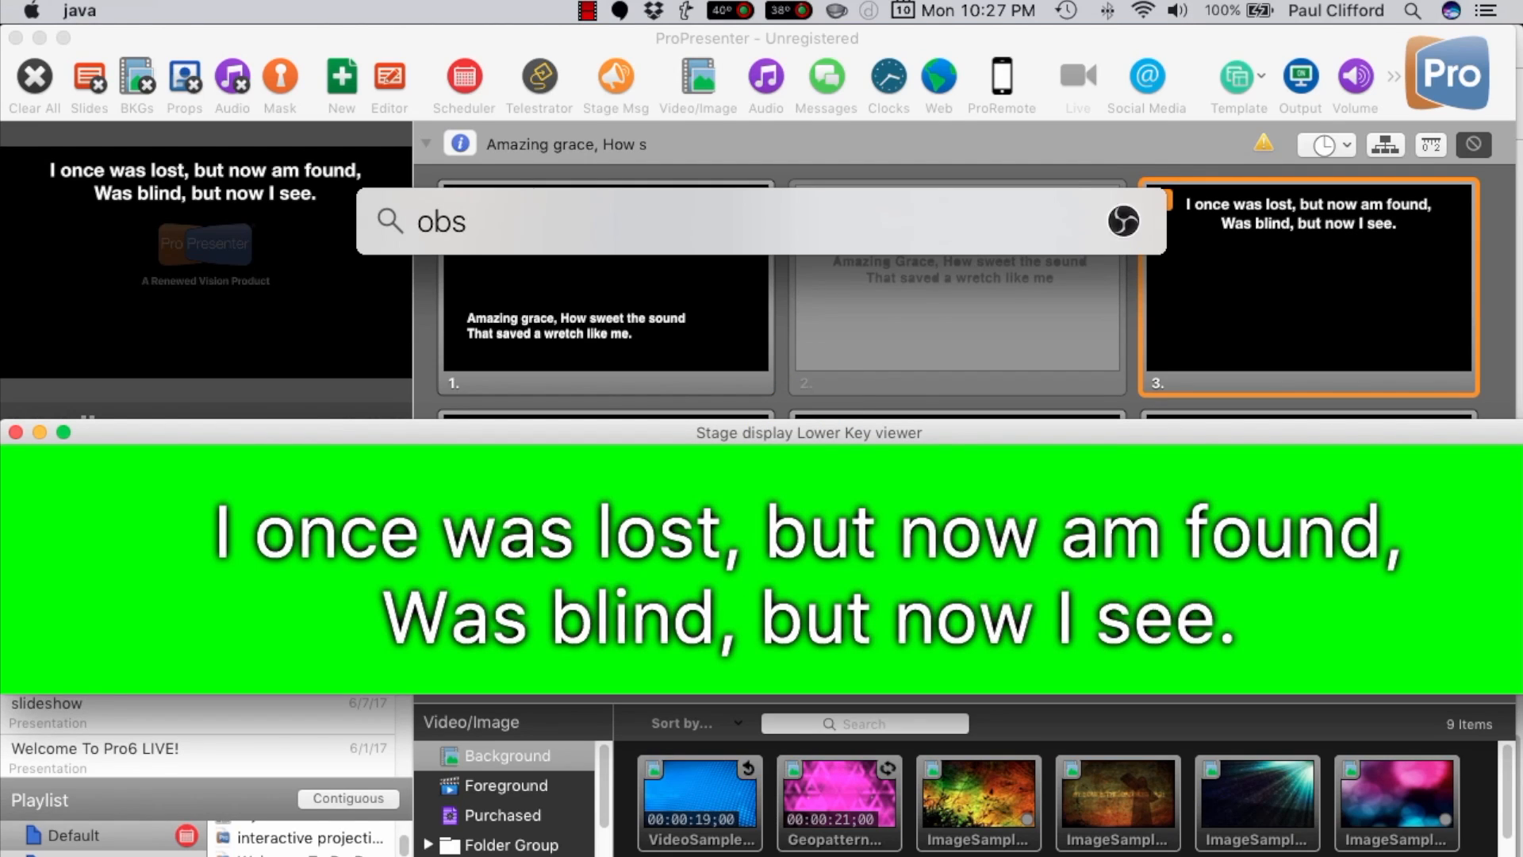
{"action": "key", "text": "Return"}
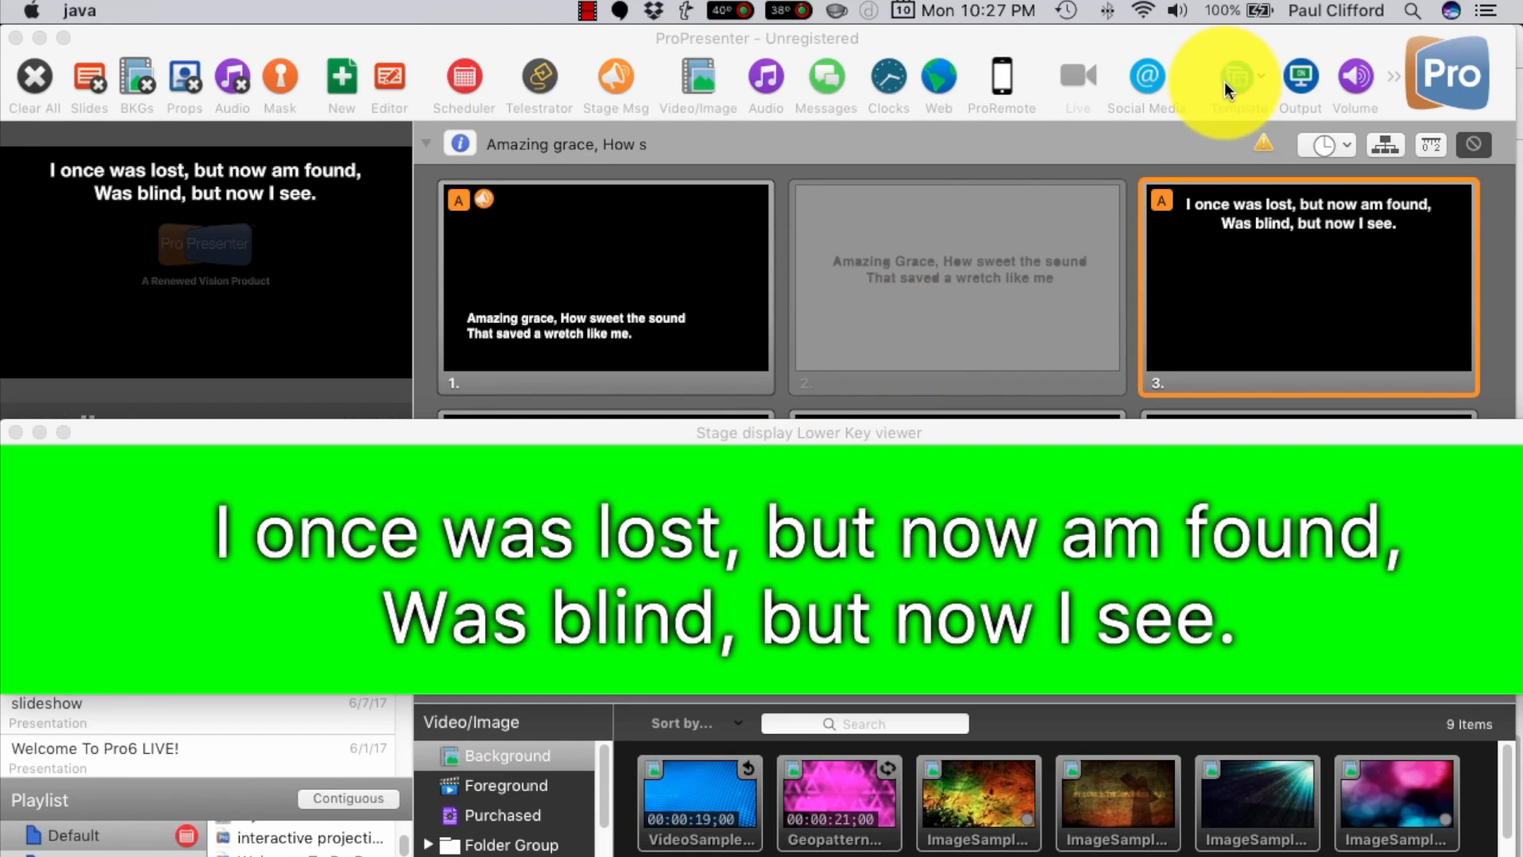
Clear ProPresenter and the Network preferences window off the screen, and raise the Stage Display viewer over the browser page
{"action": "left_click", "coordinate": [1302, 74]}
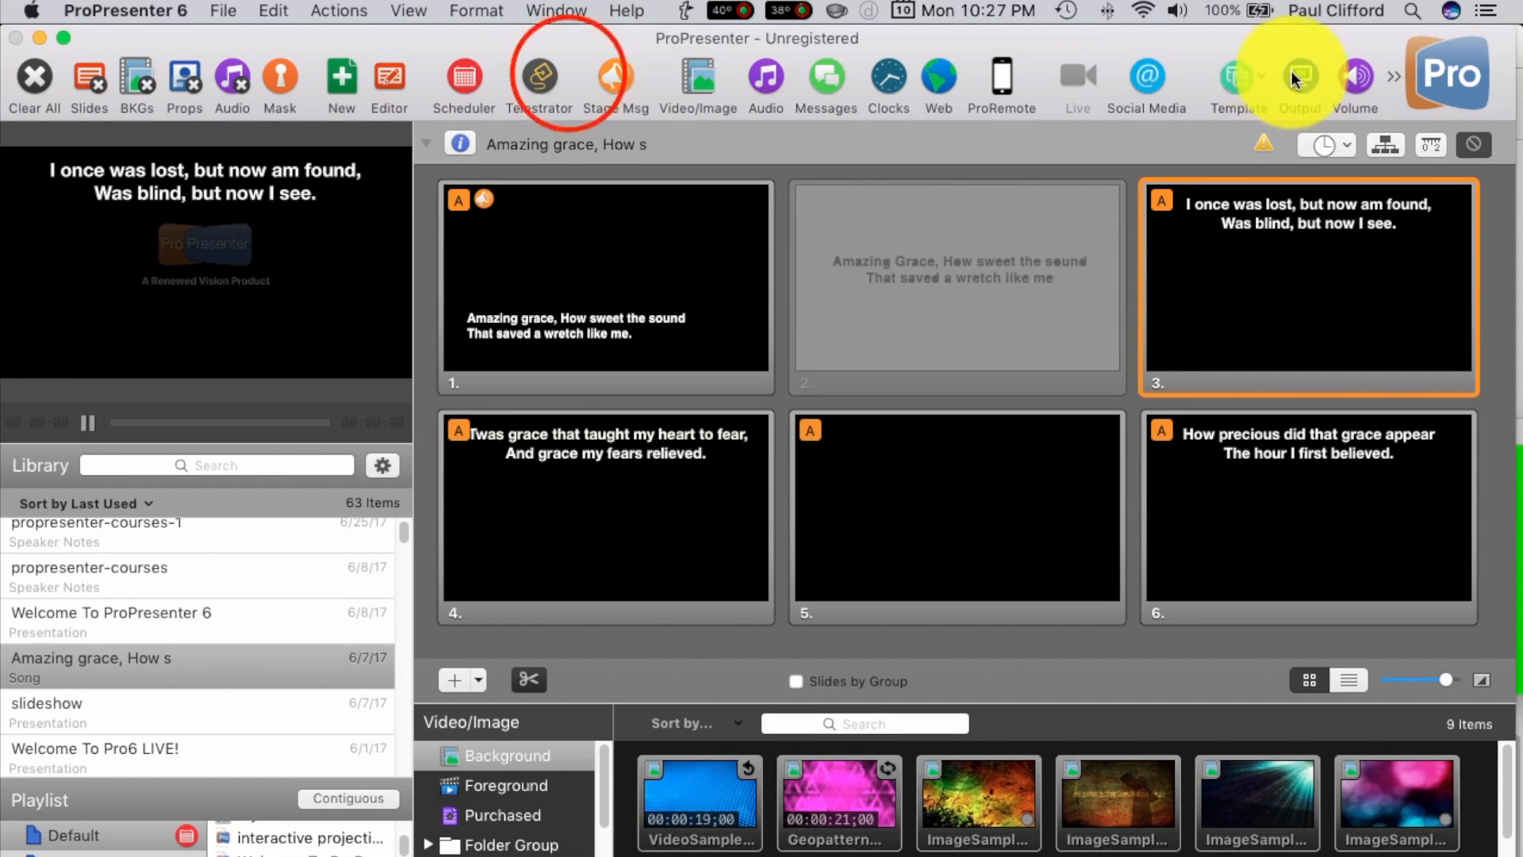
{"action": "left_click", "coordinate": [39, 38]}
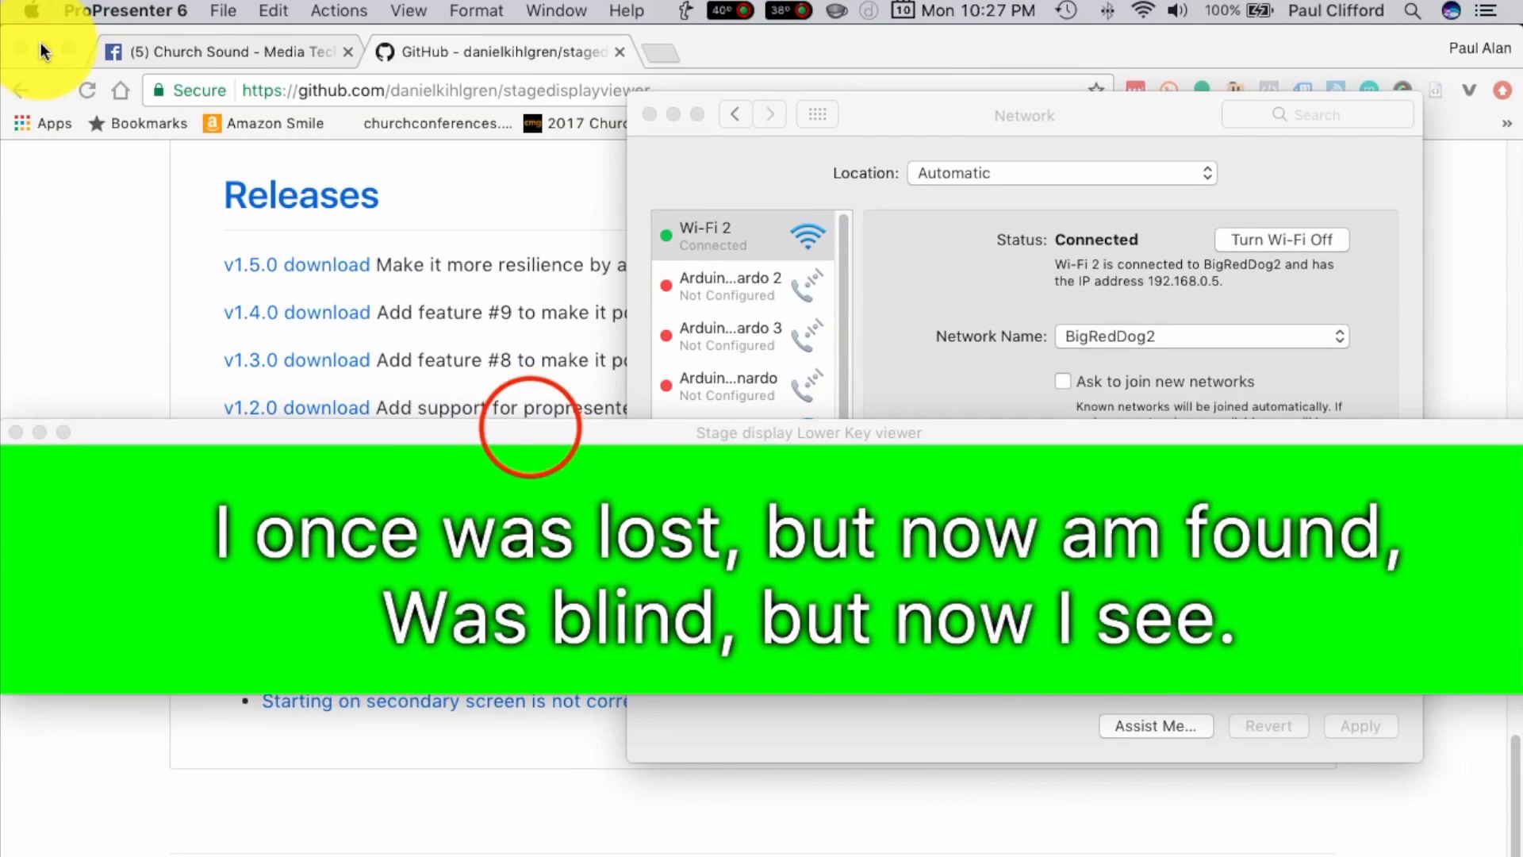
{"action": "left_click_drag", "start_coordinate": [530, 429], "coordinate": [540, 221]}
{"action": "left_click", "coordinate": [648, 113]}
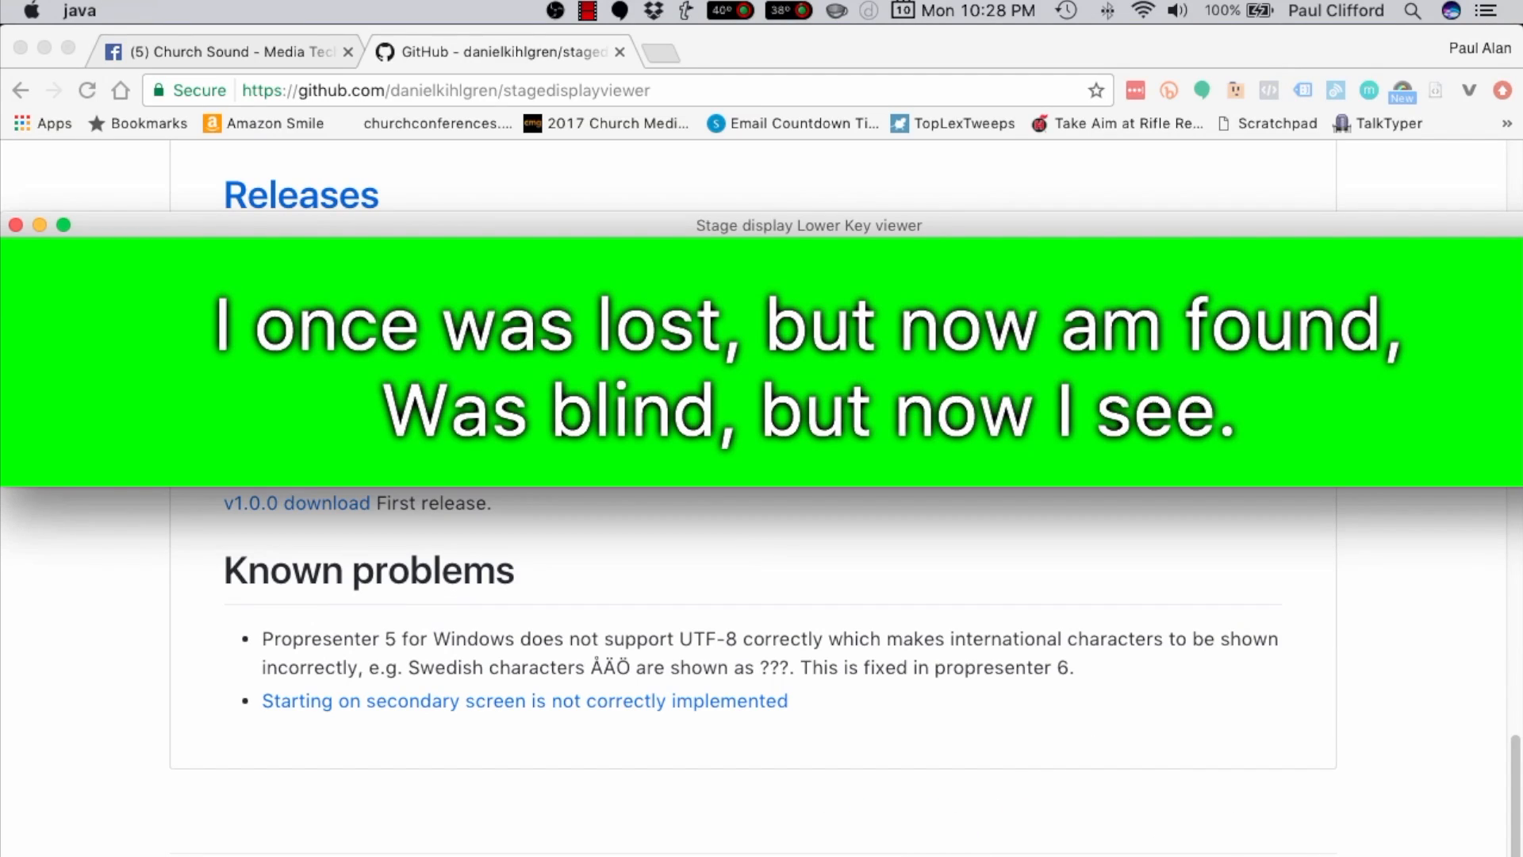
Switch to OBS and move its window up so the scene, source and mixer controls are in view
{"action": "left_click", "coordinate": [381, 188]}
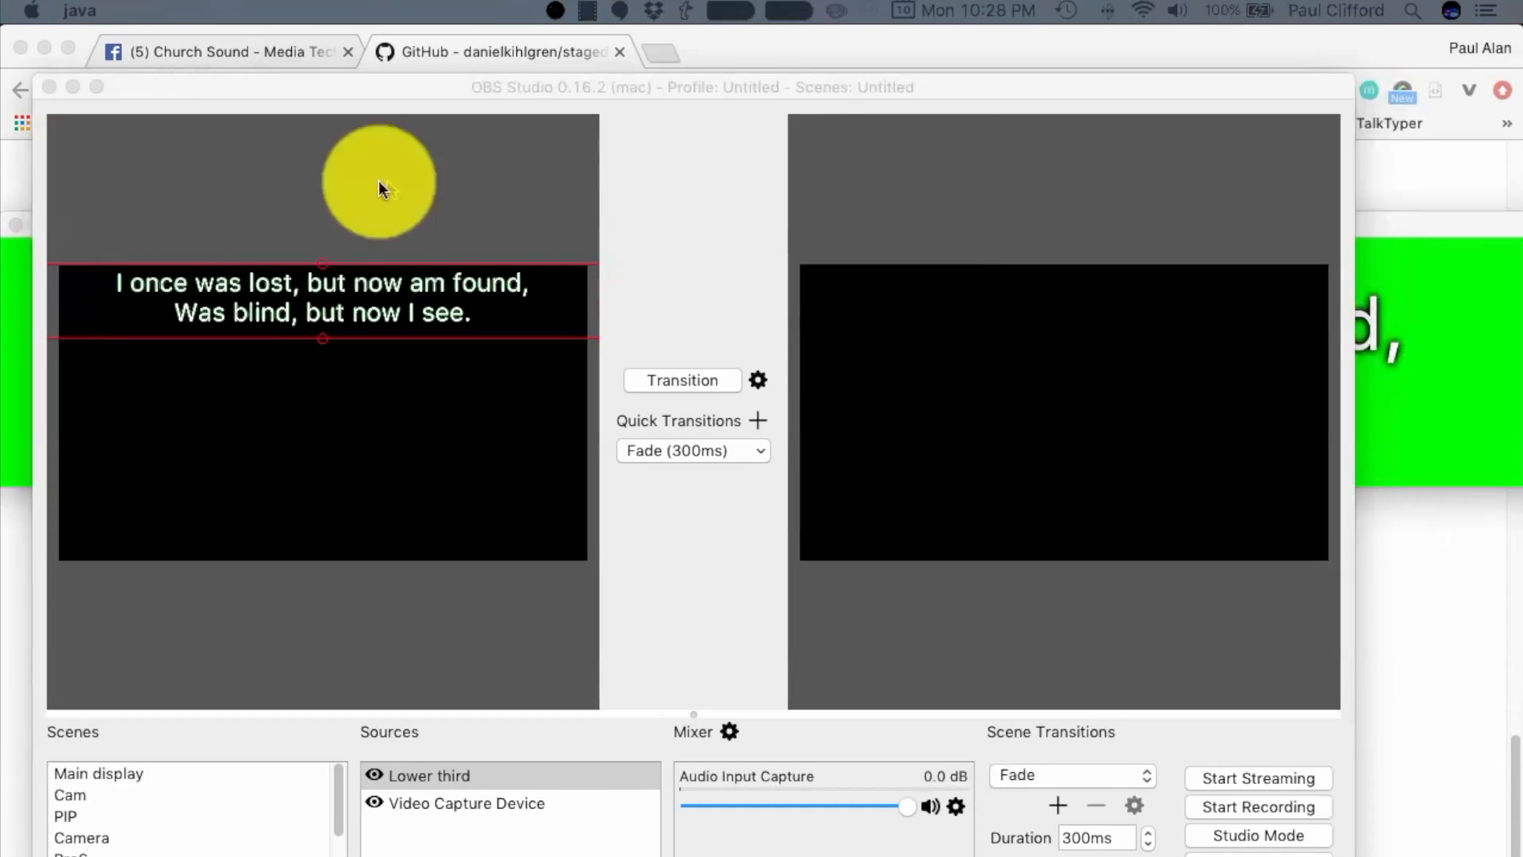
{"action": "left_click_drag", "start_coordinate": [384, 185], "coordinate": [469, 113]}
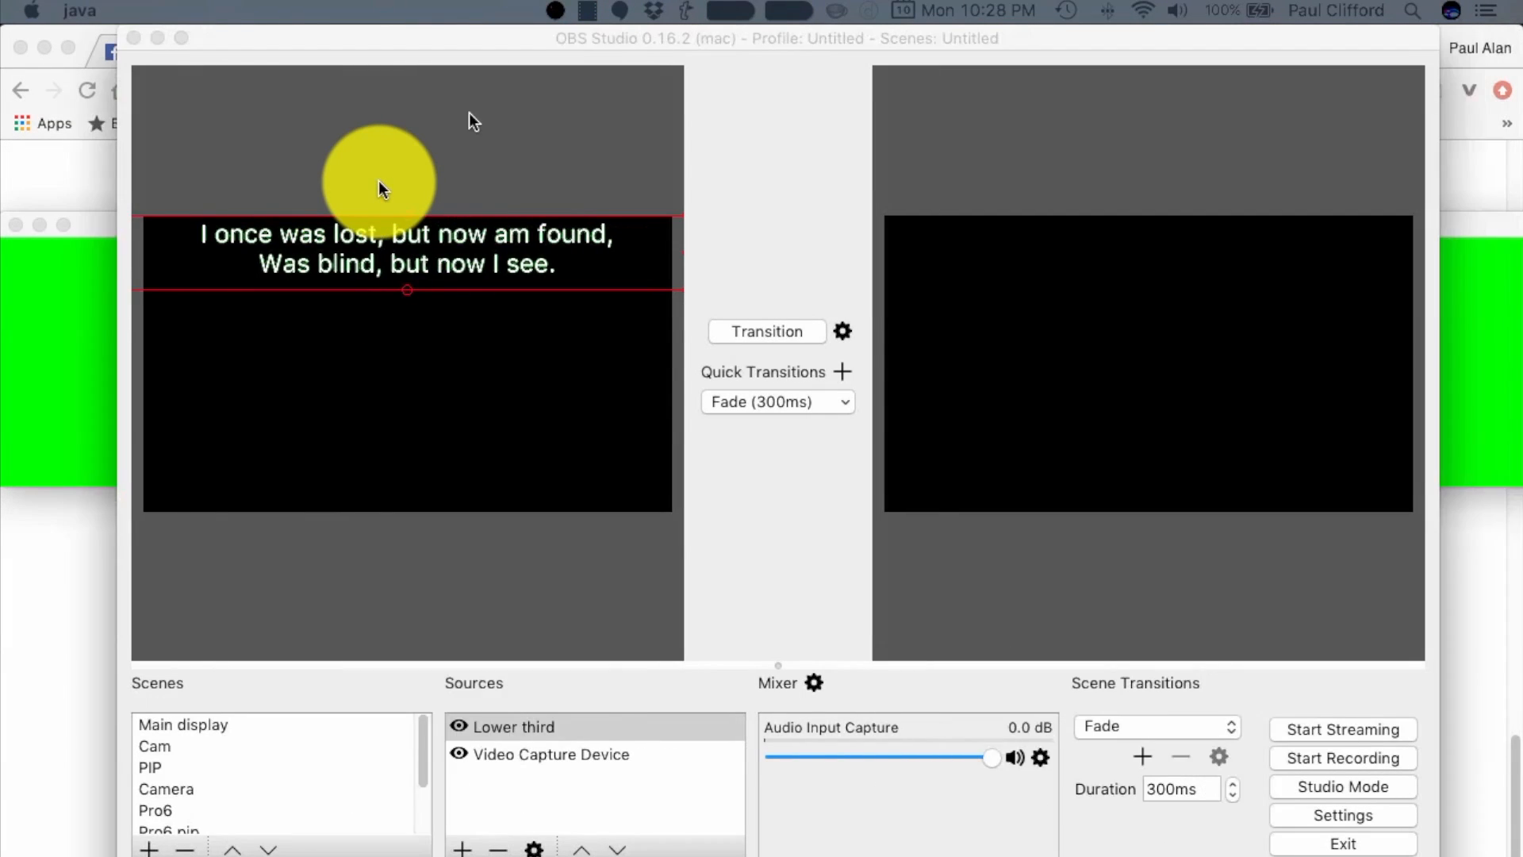
{"action": "left_click", "coordinate": [406, 252]}
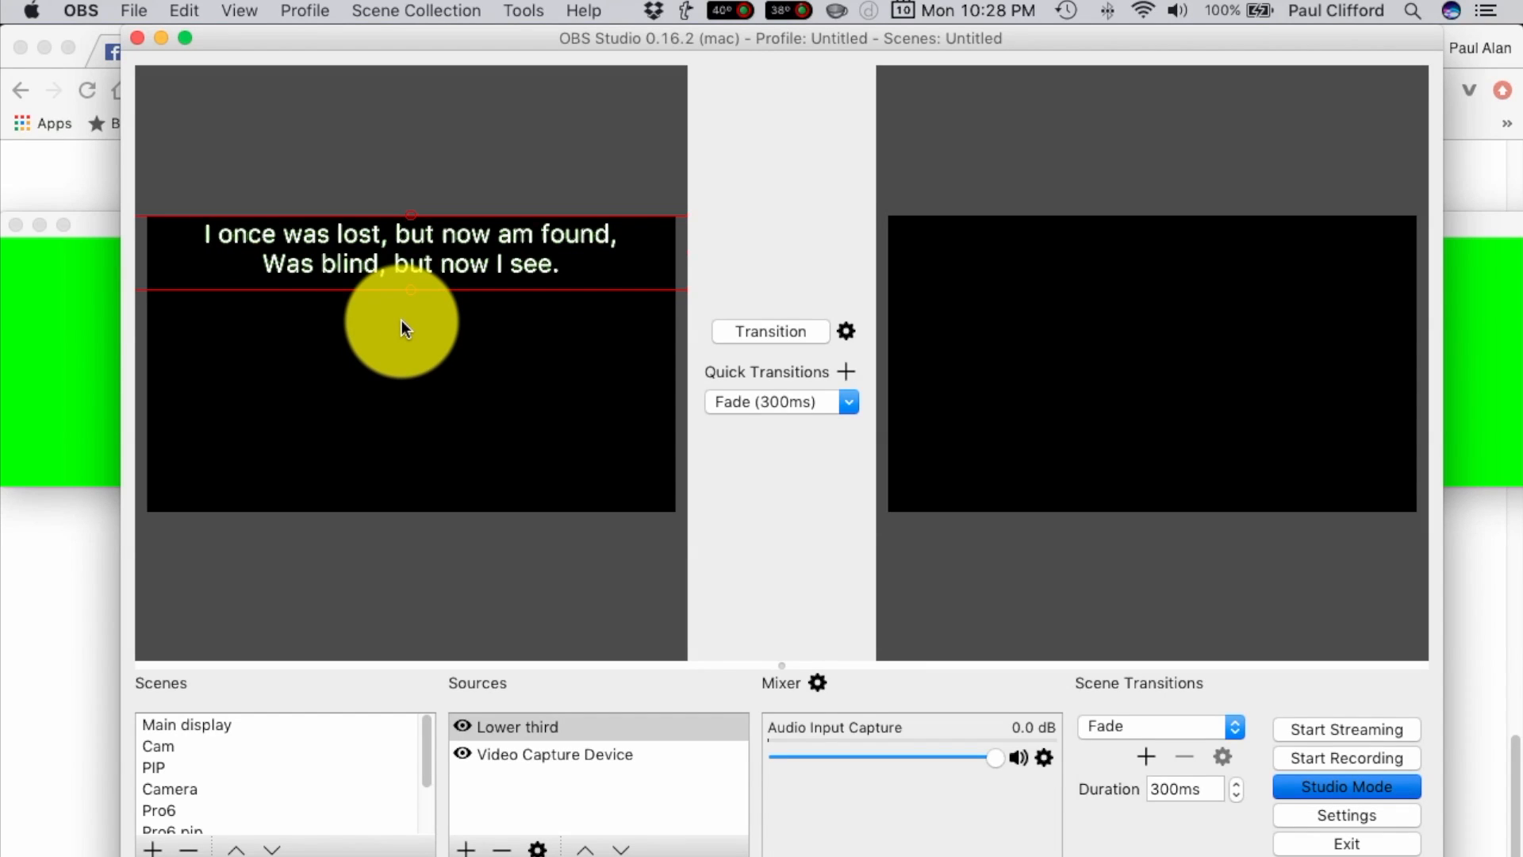
{"action": "left_click", "coordinate": [464, 848]}
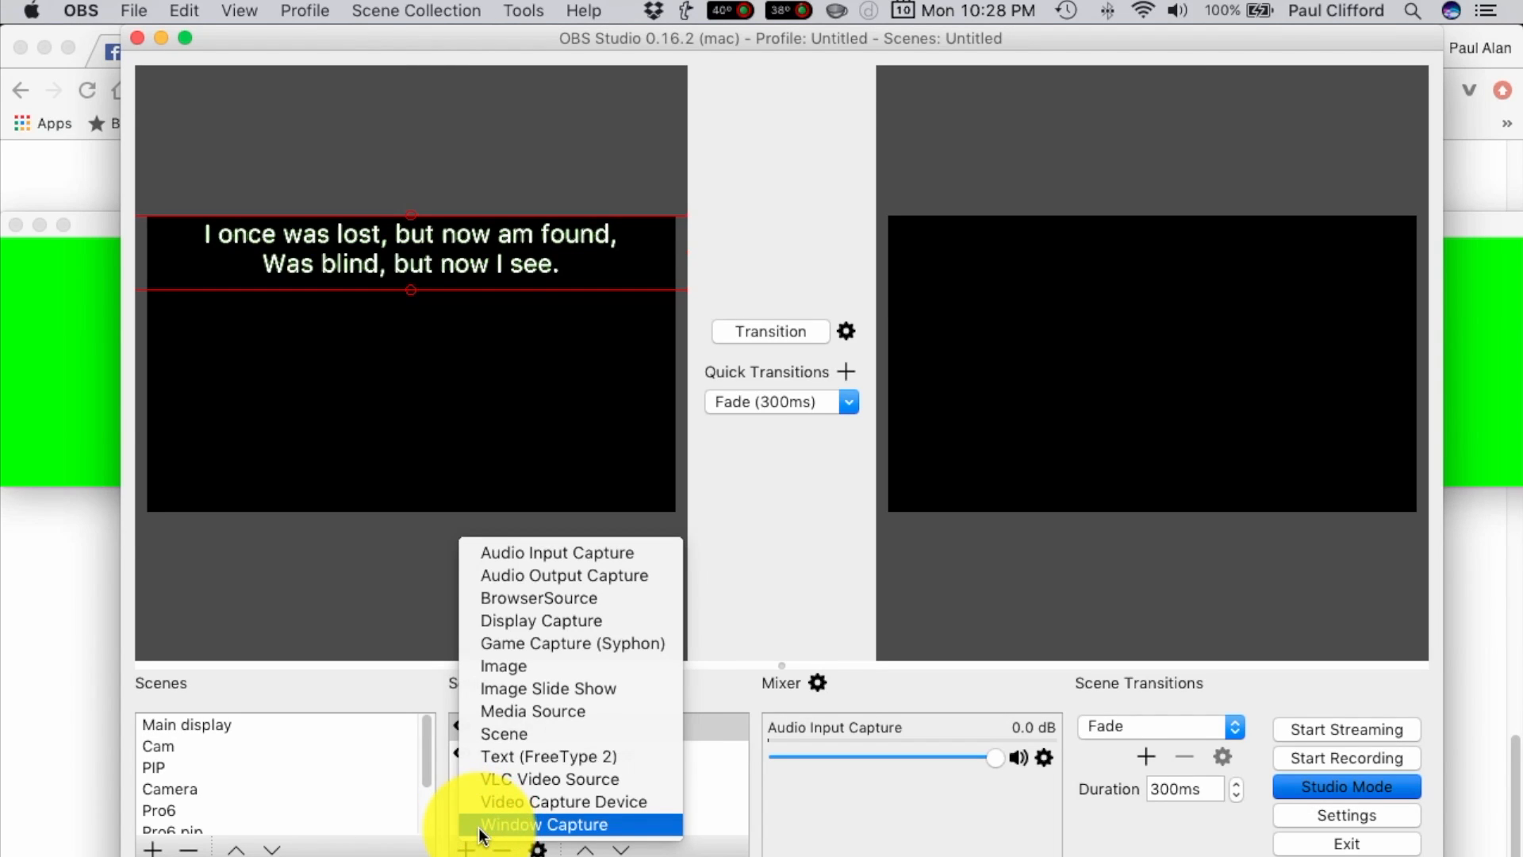
{"action": "left_click", "coordinate": [480, 826]}
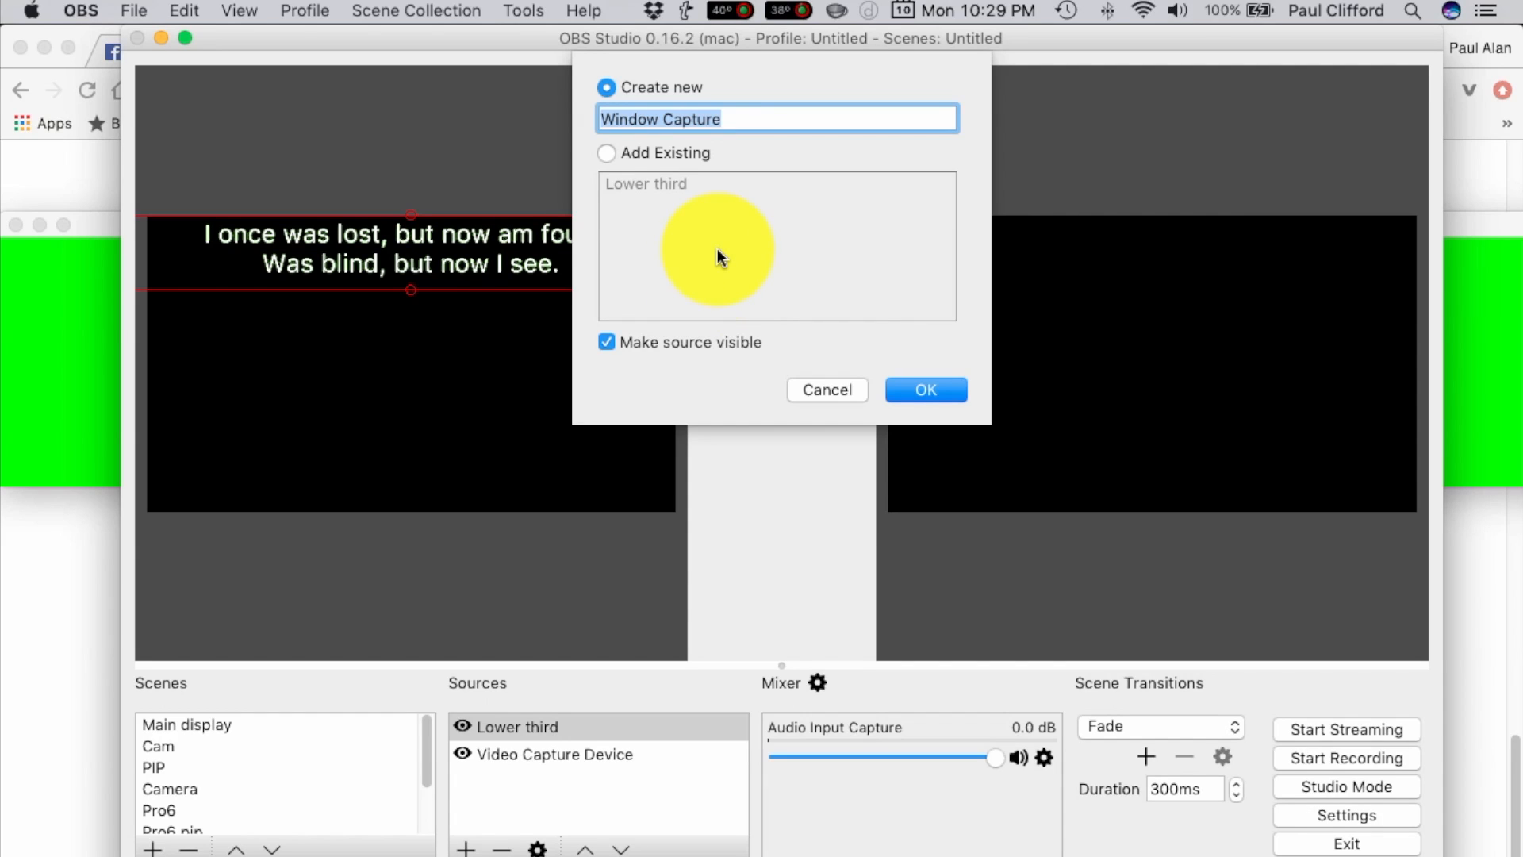
{"action": "left_click", "coordinate": [829, 391]}
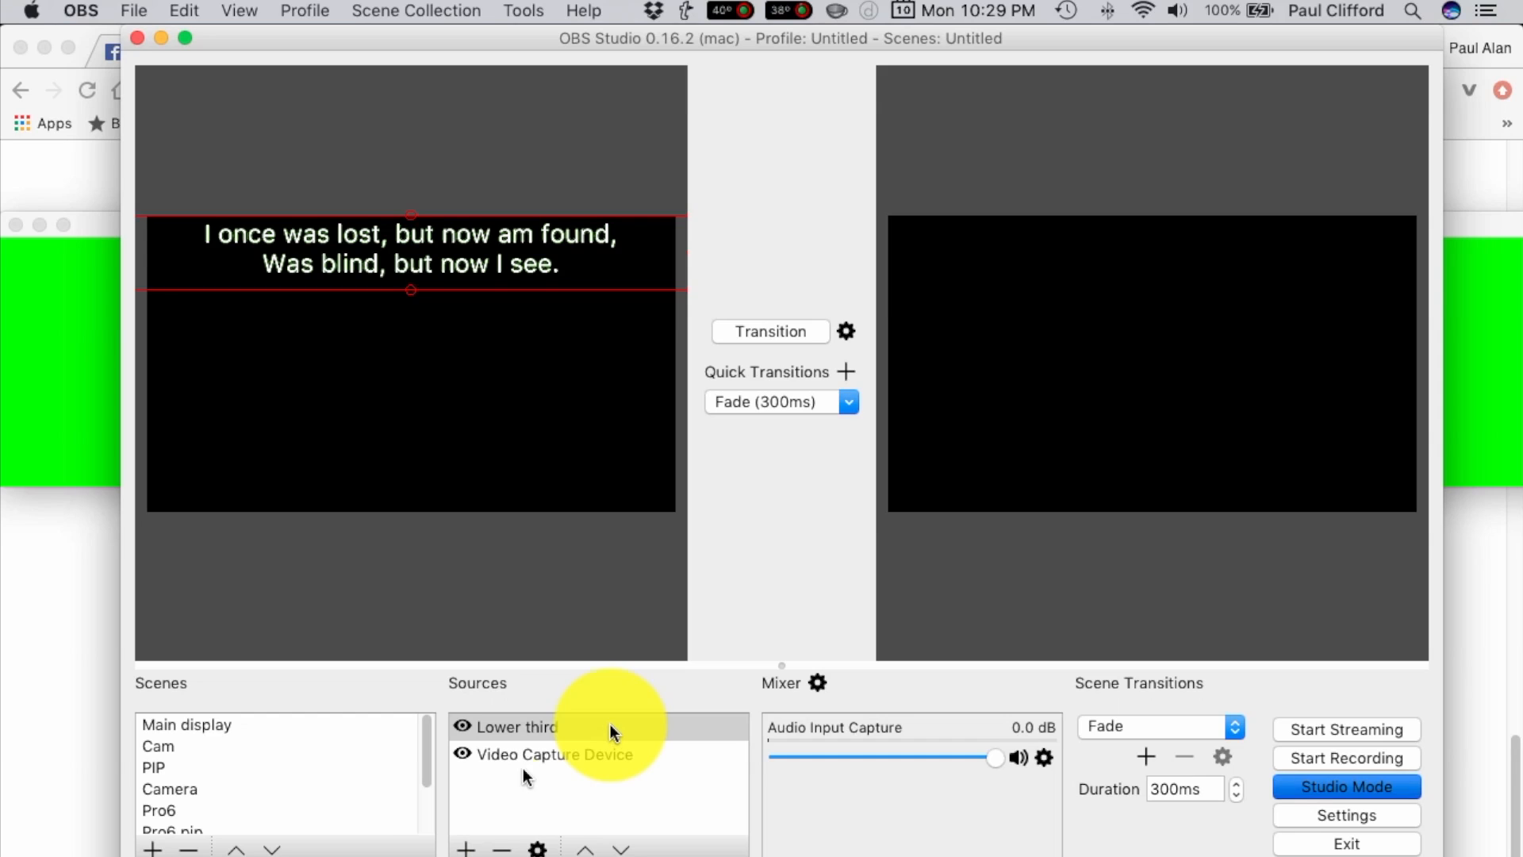
{"action": "left_click", "coordinate": [466, 849]}
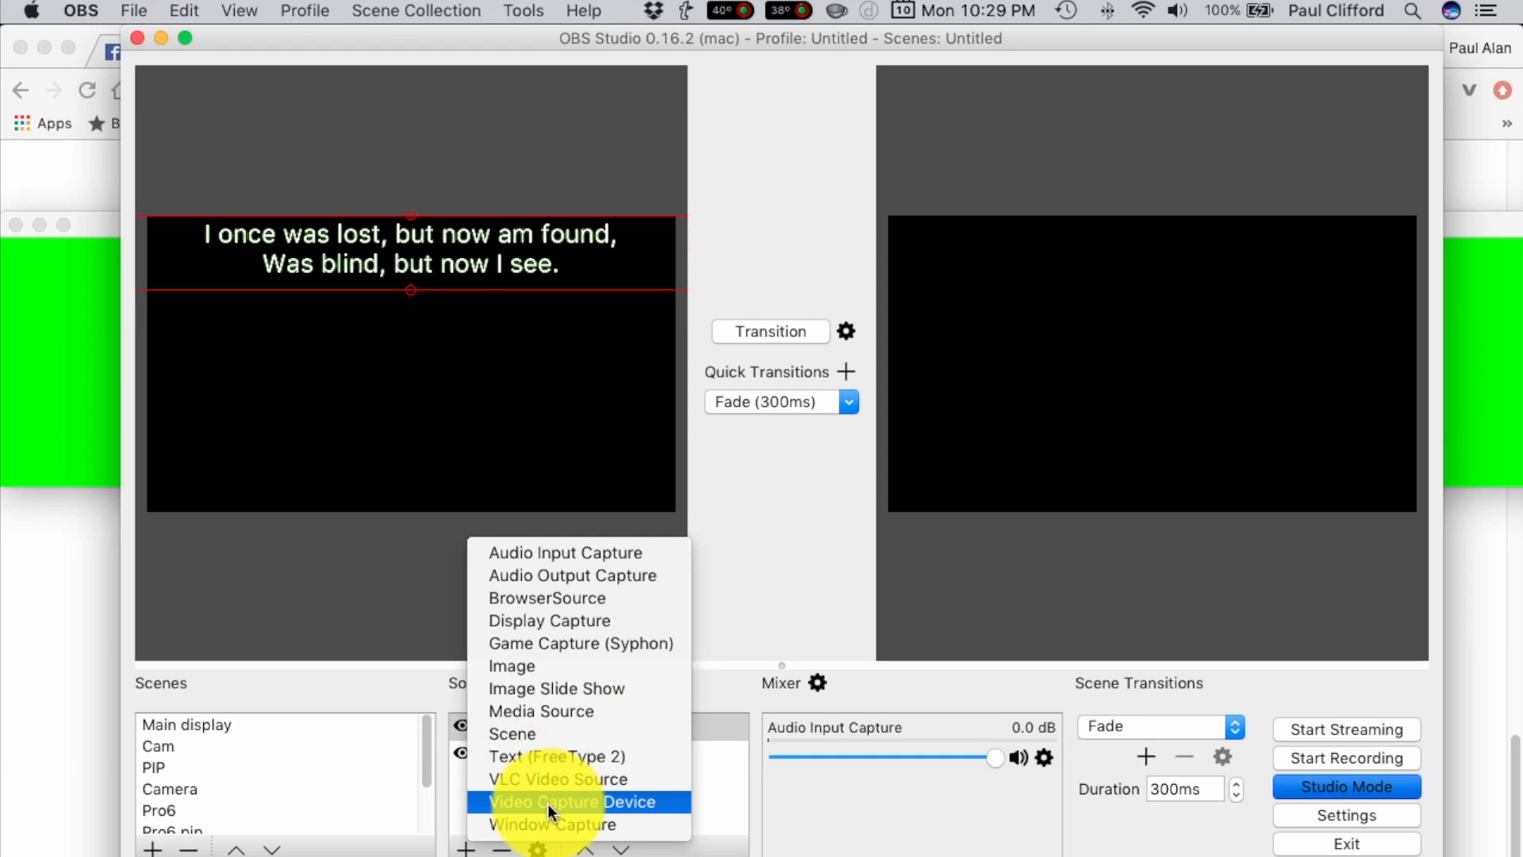
Preview the Cam and Main display scenes, moving the OBS window aside and back to compare Main display with the lyrics viewer
{"action": "left_click", "coordinate": [178, 746]}
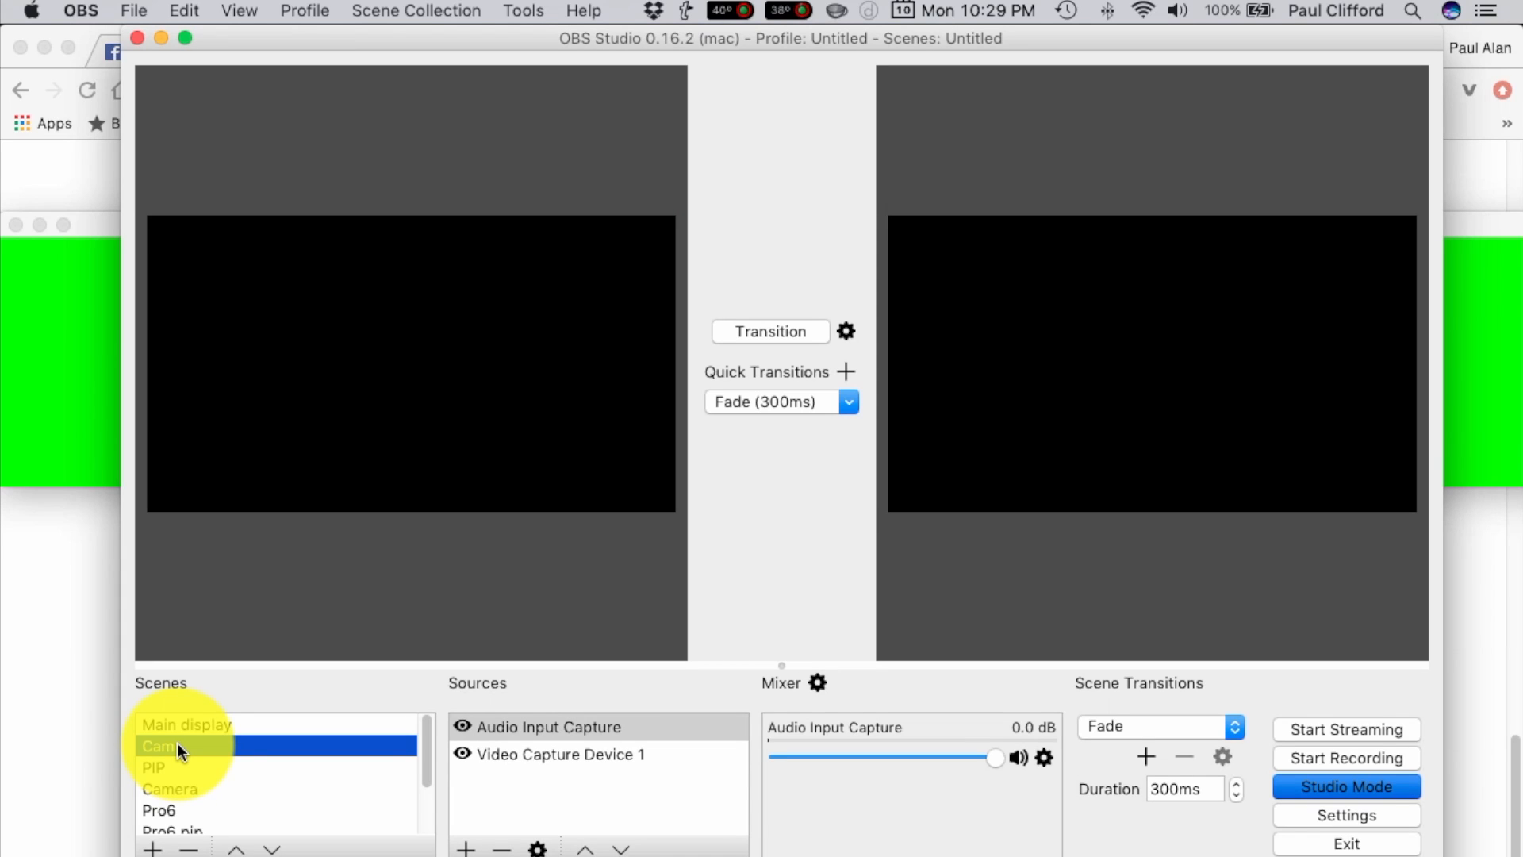
{"action": "left_click", "coordinate": [219, 725]}
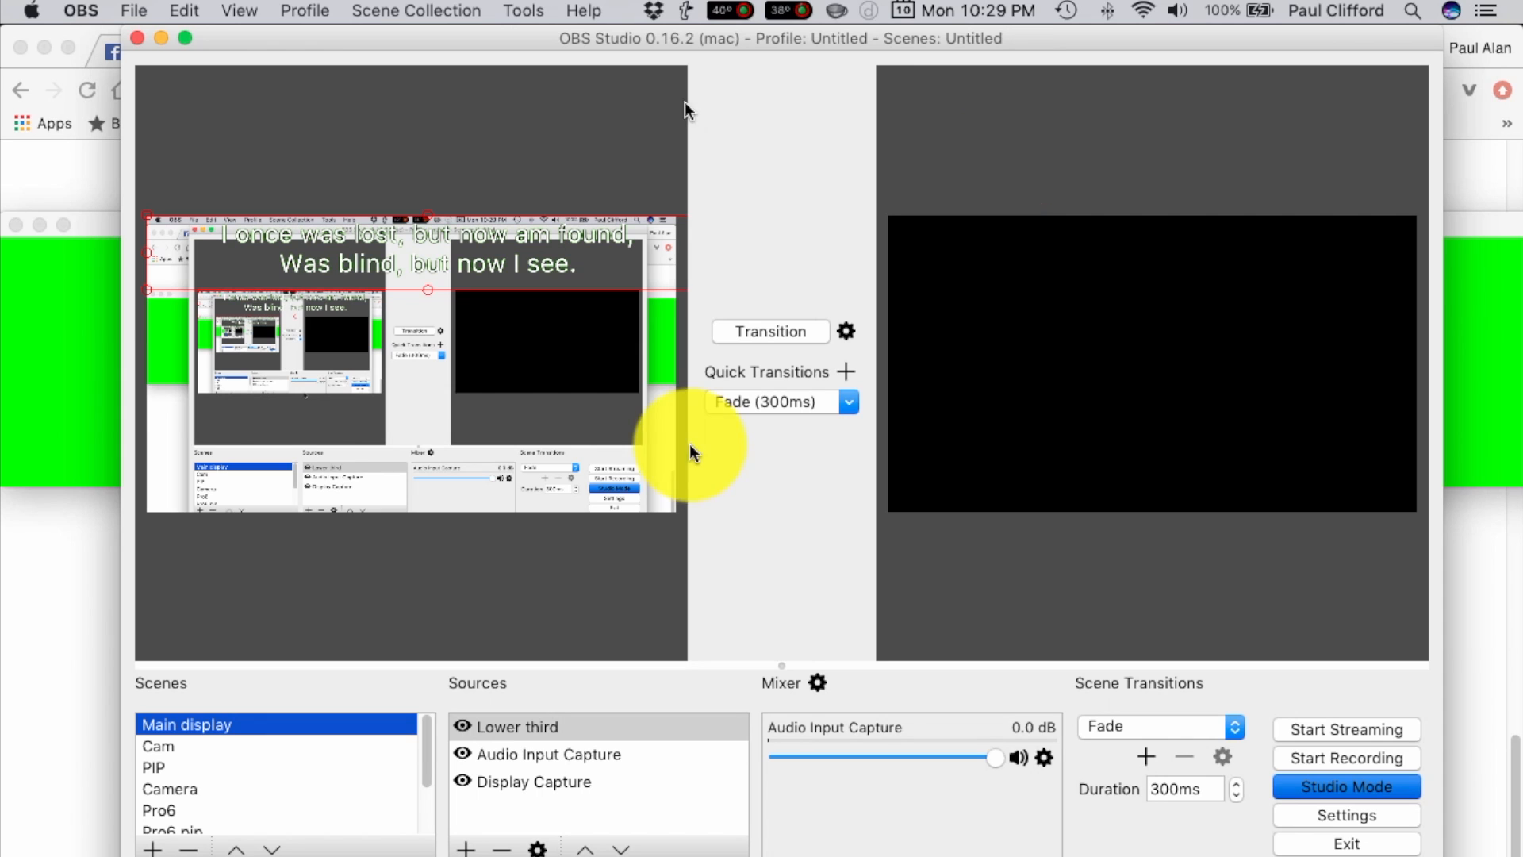
{"action": "left_click_drag", "start_coordinate": [550, 41], "coordinate": [553, 497]}
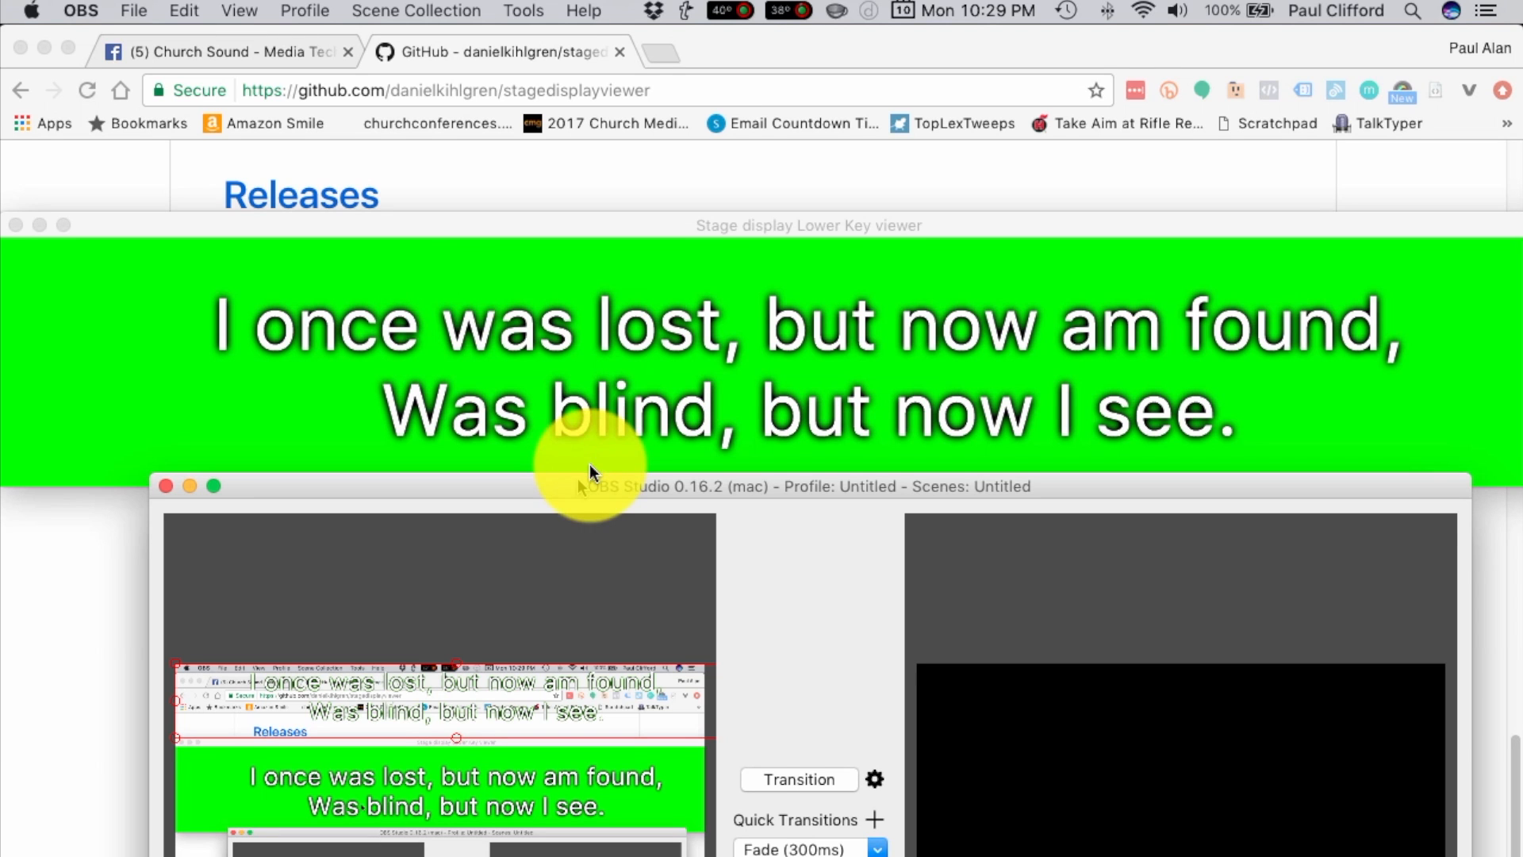
{"action": "left_click_drag", "start_coordinate": [571, 492], "coordinate": [555, 183]}
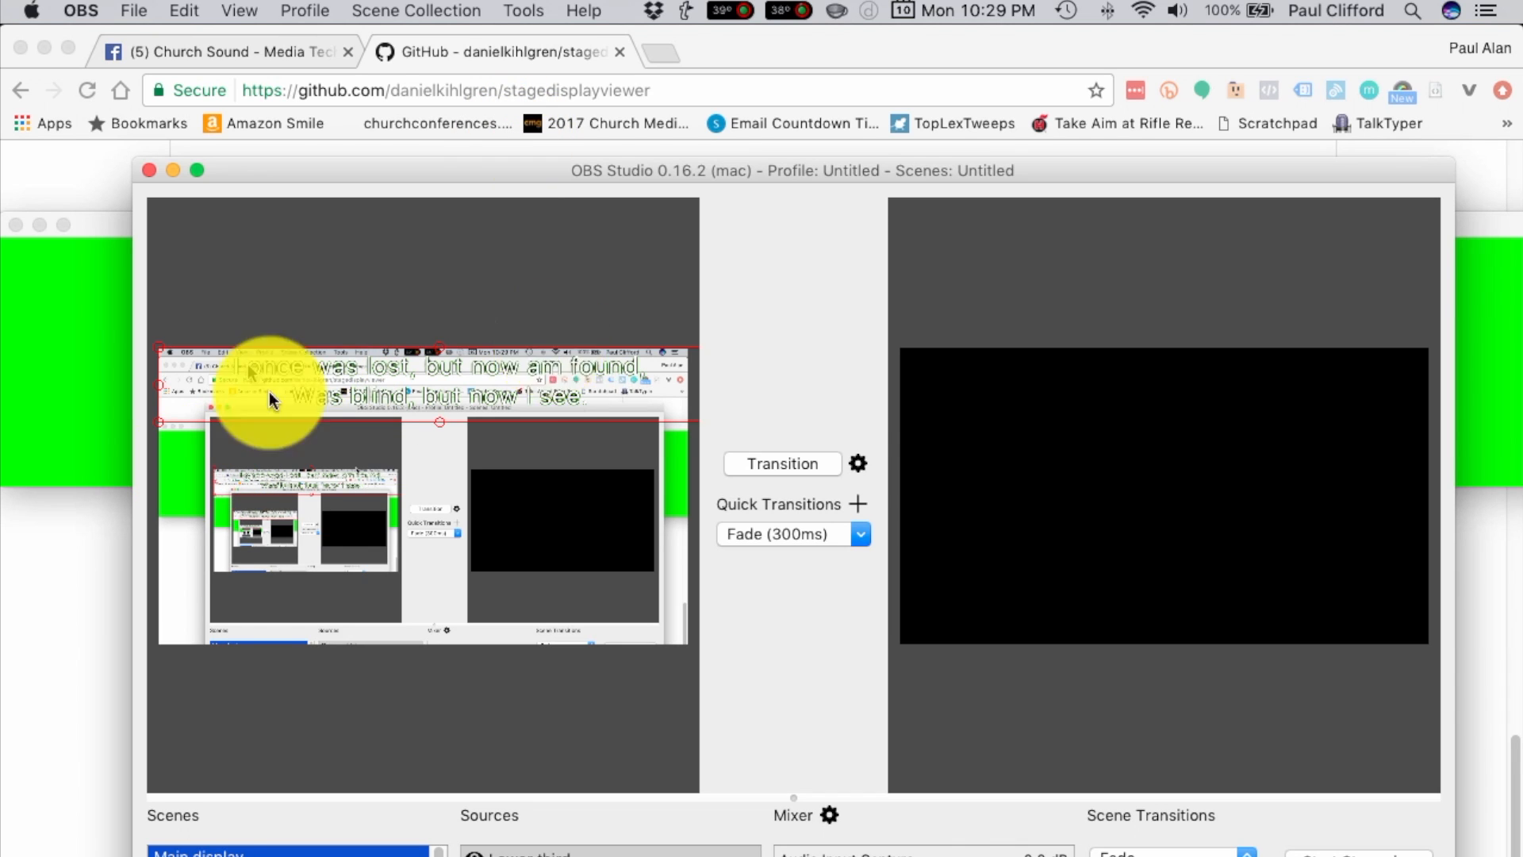
{"action": "left_click_drag", "start_coordinate": [596, 170], "coordinate": [540, 12]}
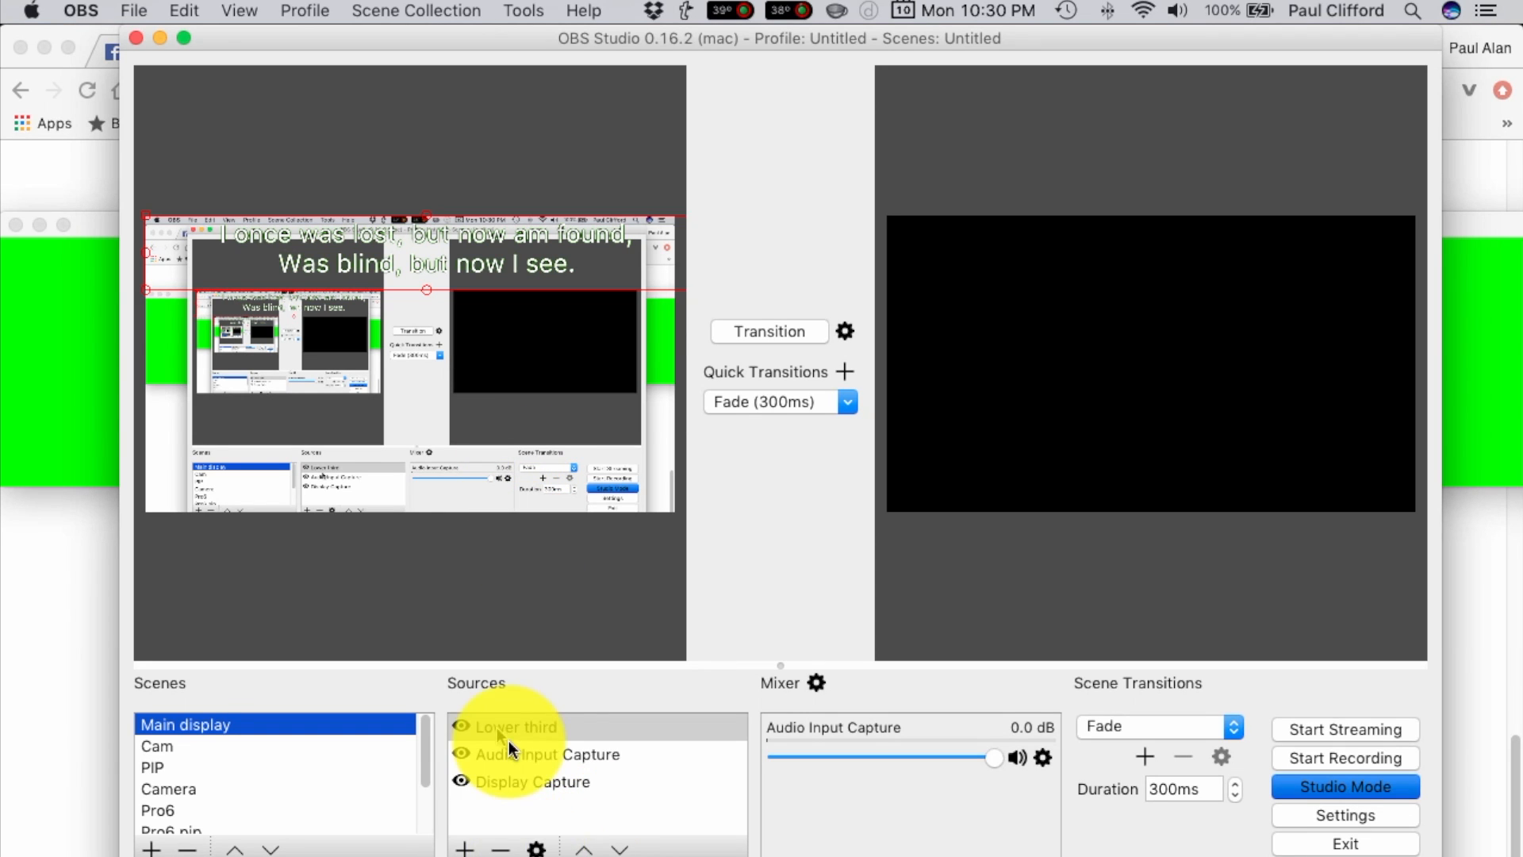
Create a new scene named "lower third test"
{"action": "left_click", "coordinate": [151, 849]}
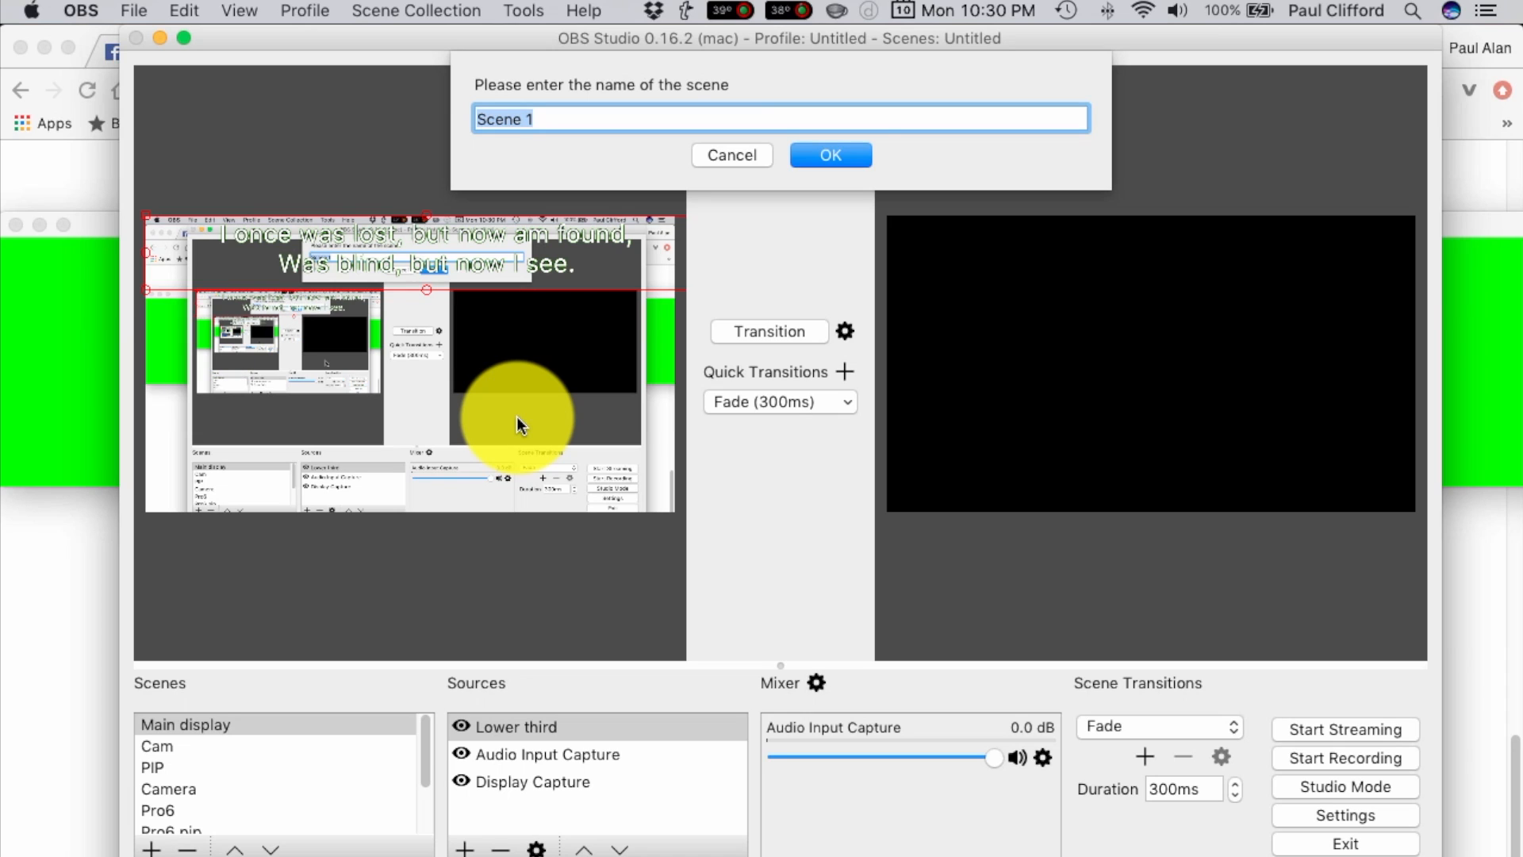
{"action": "type", "text": "lower third te"}
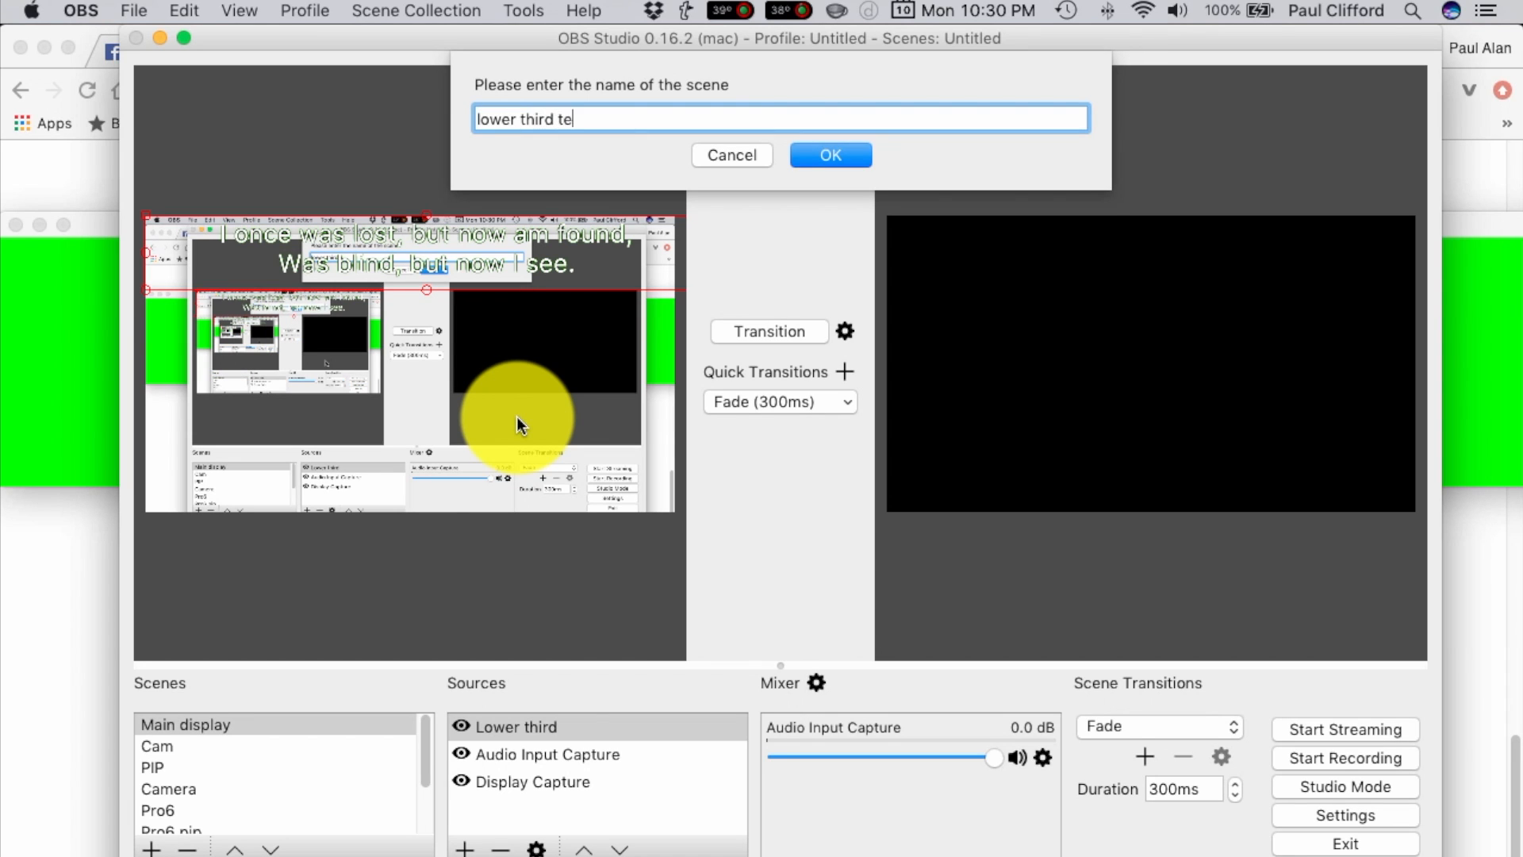
{"action": "type", "text": "st"}
{"action": "left_click", "coordinate": [853, 154]}
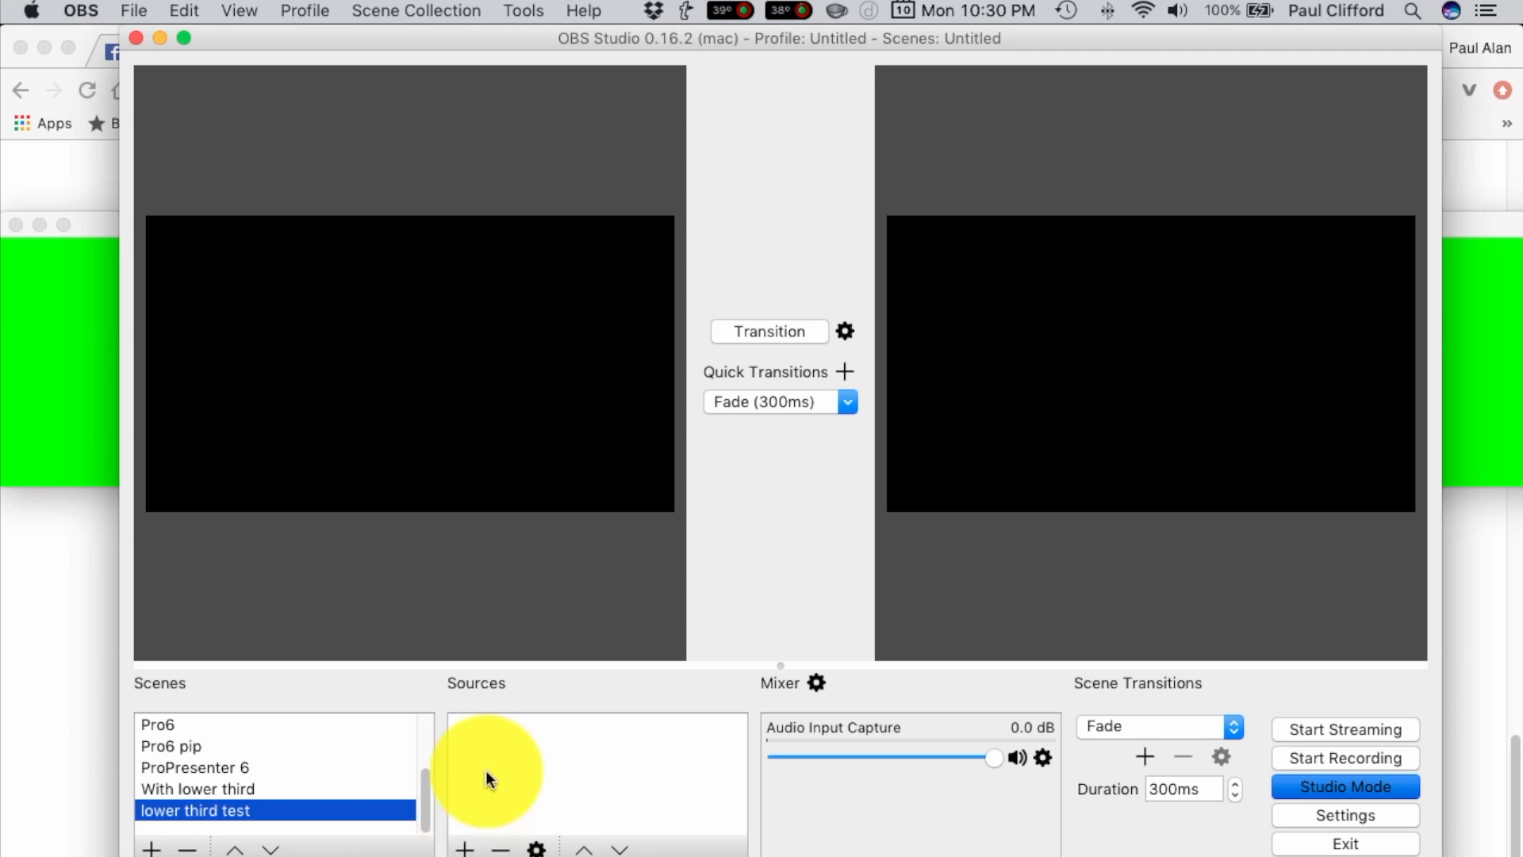
Add a new Window Capture source named "Window Capture 2" to the lower third test scene
{"action": "left_click", "coordinate": [465, 849]}
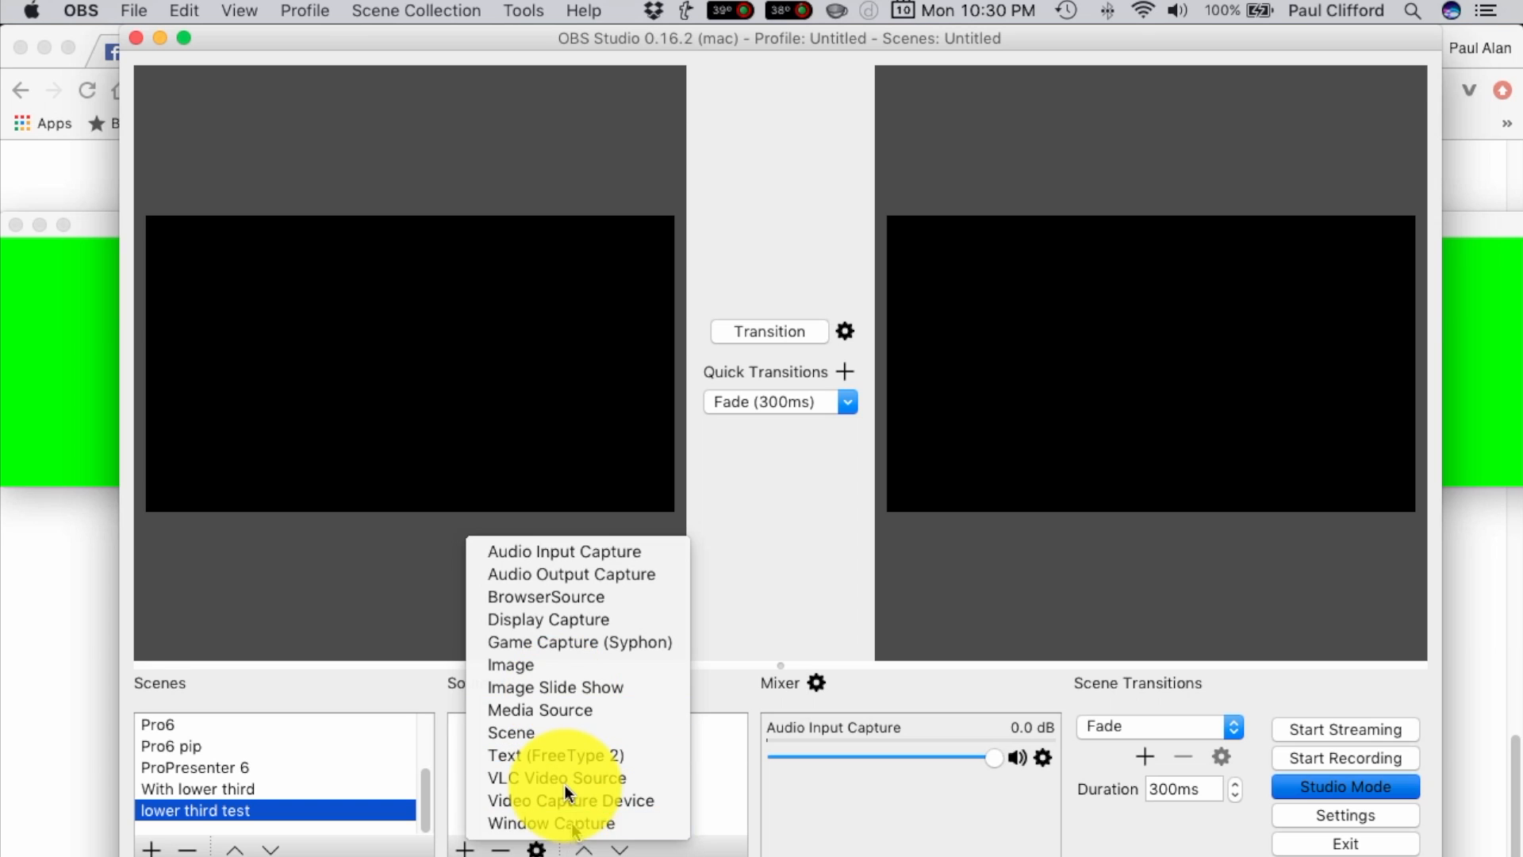
{"action": "left_click", "coordinate": [572, 823]}
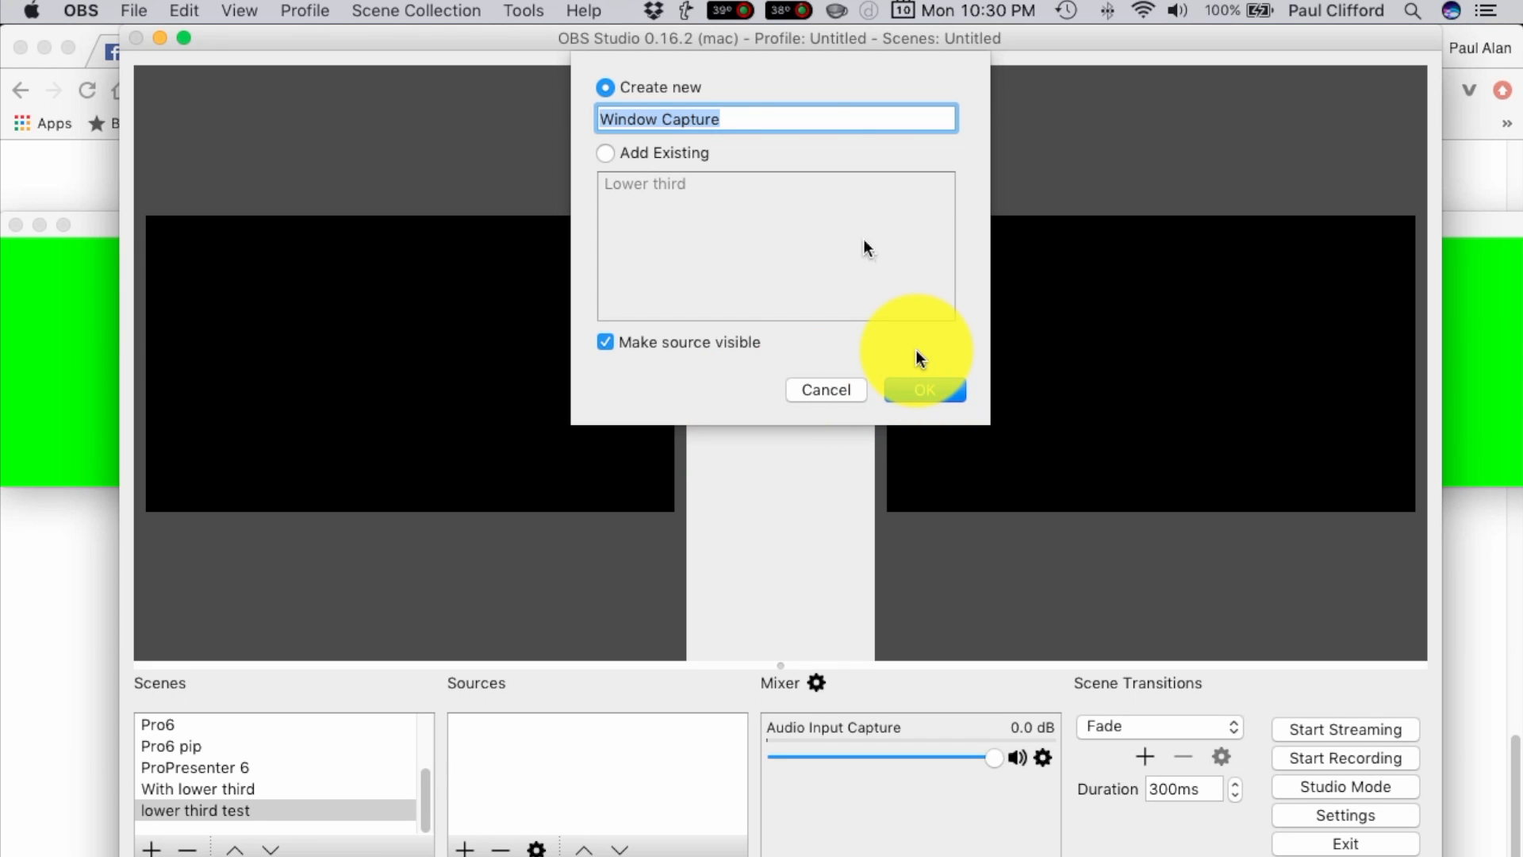
{"action": "left_click", "coordinate": [789, 112]}
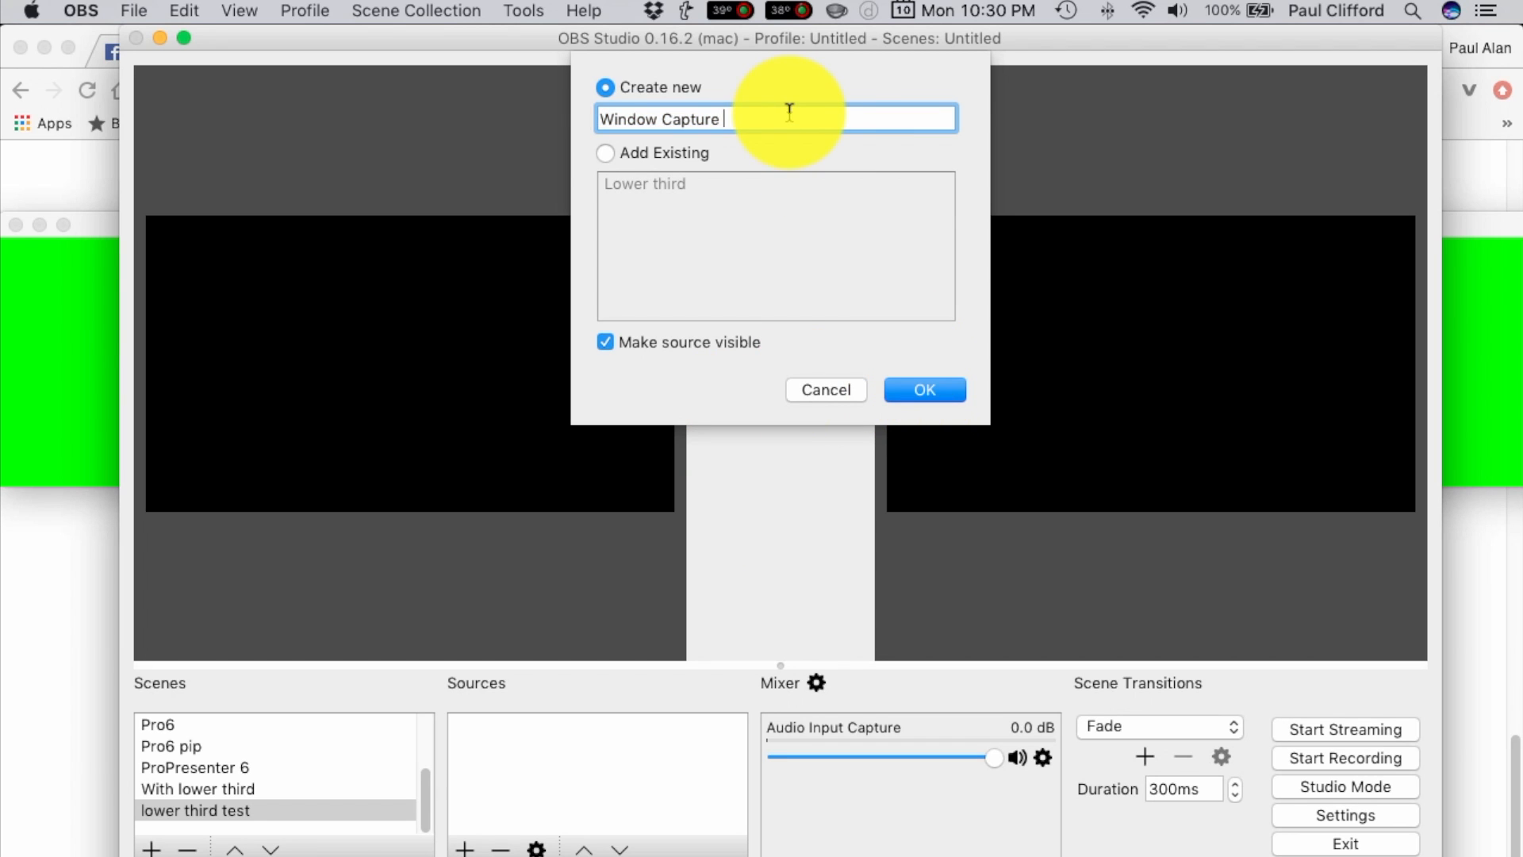
{"action": "type", "text": "2"}
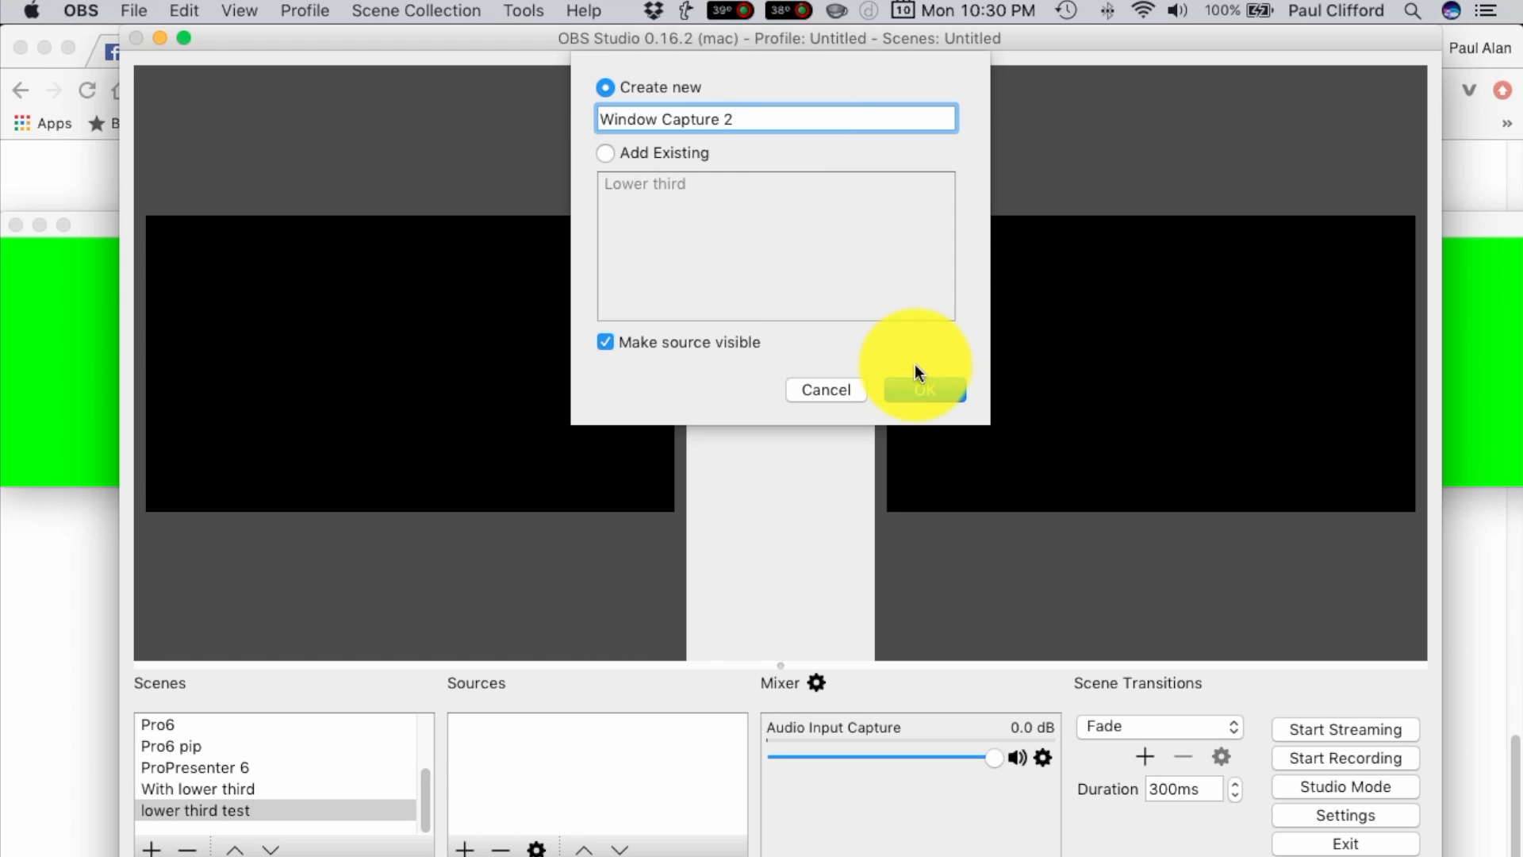
{"action": "left_click", "coordinate": [922, 384]}
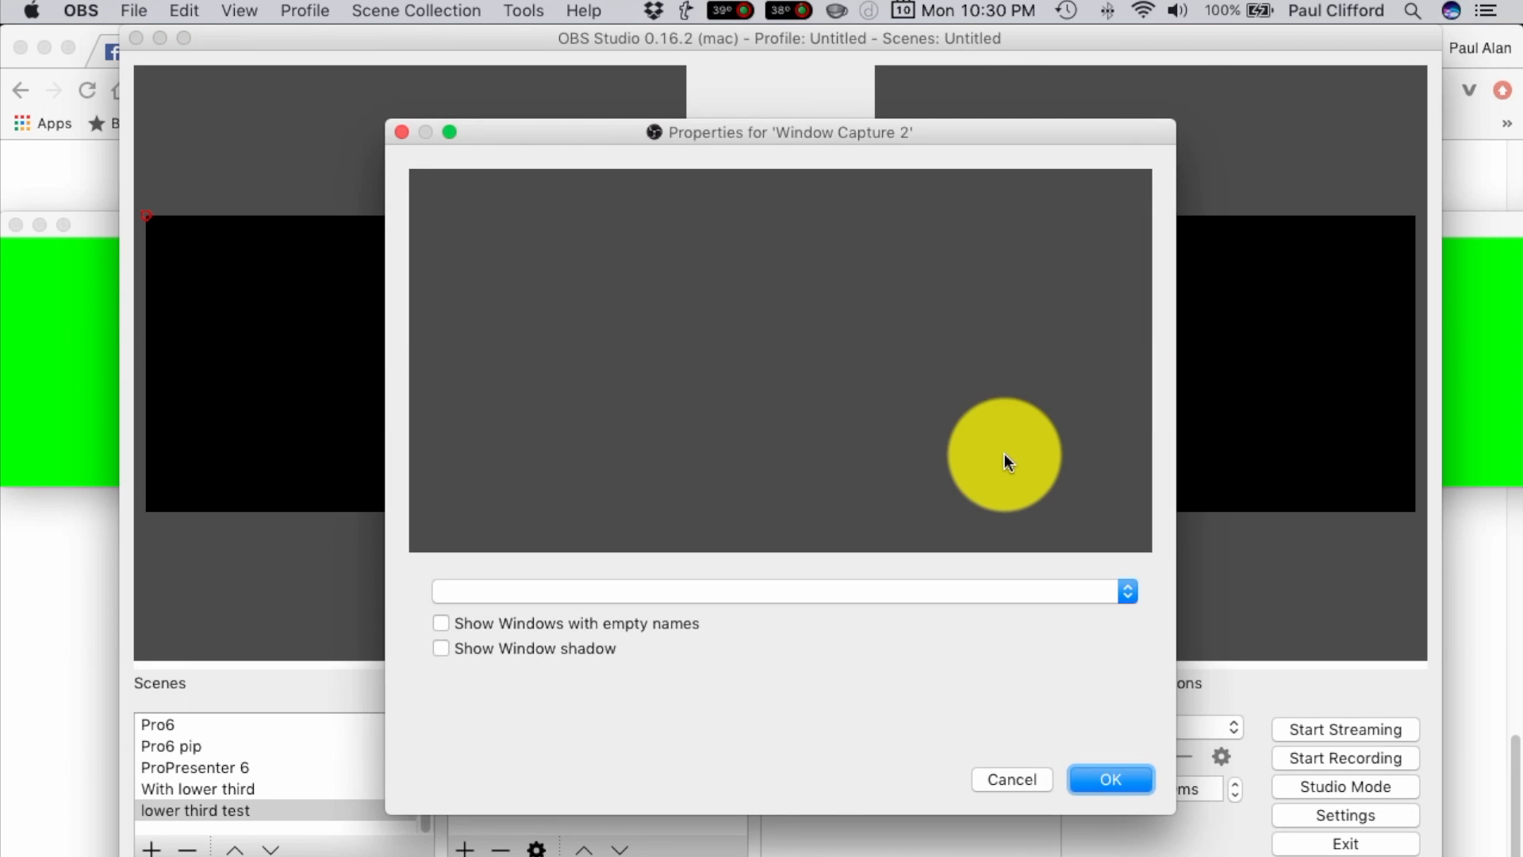
Set Window Capture 2 to capture the "[java] Stage display Lower Key viewer" window and accept its properties
{"action": "left_click", "coordinate": [1128, 591]}
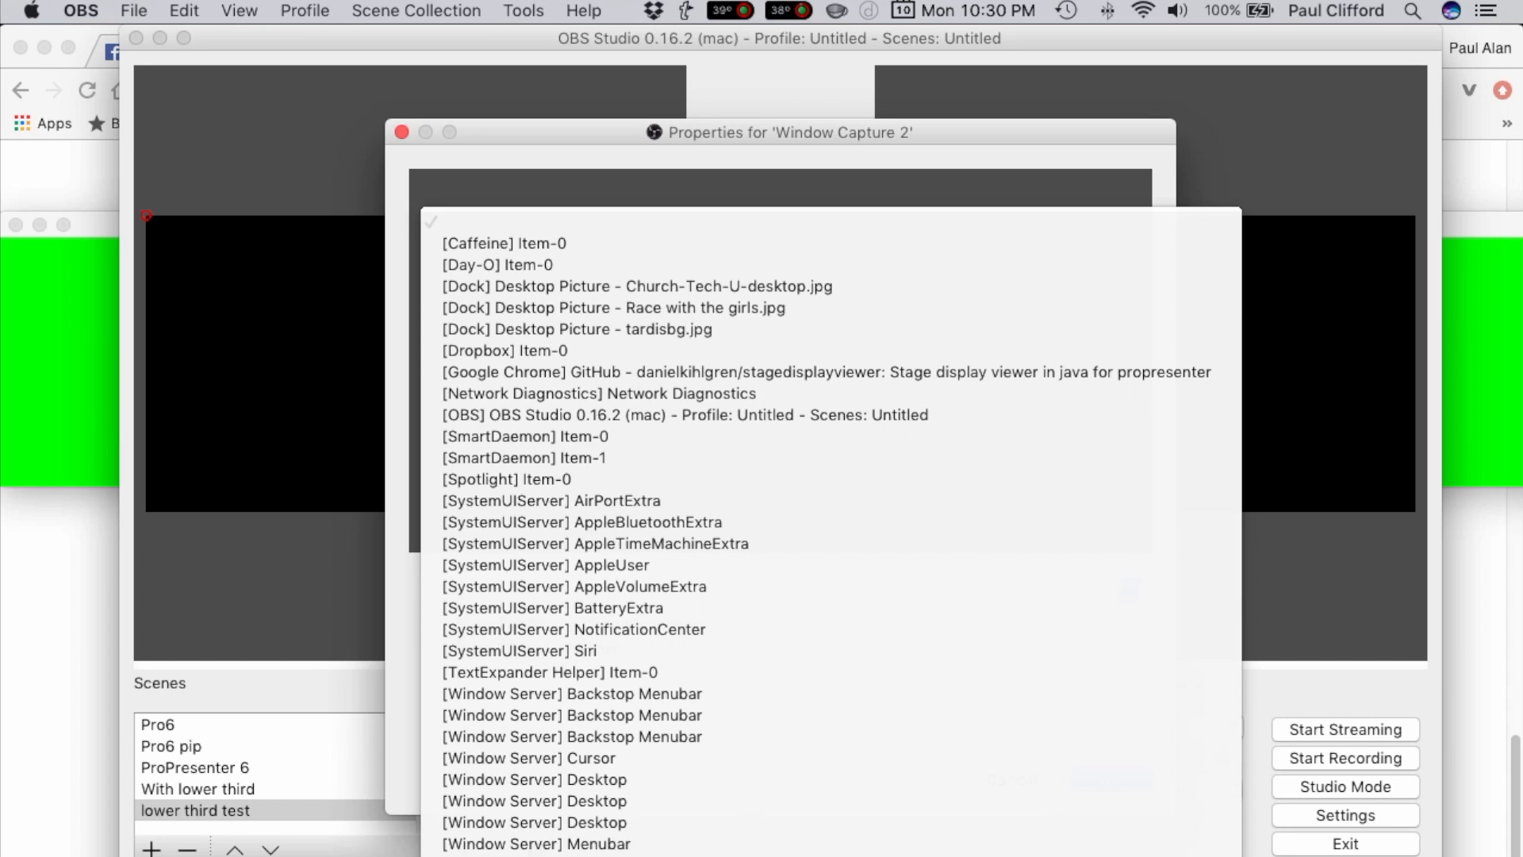
{"action": "left_click", "coordinate": [587, 854]}
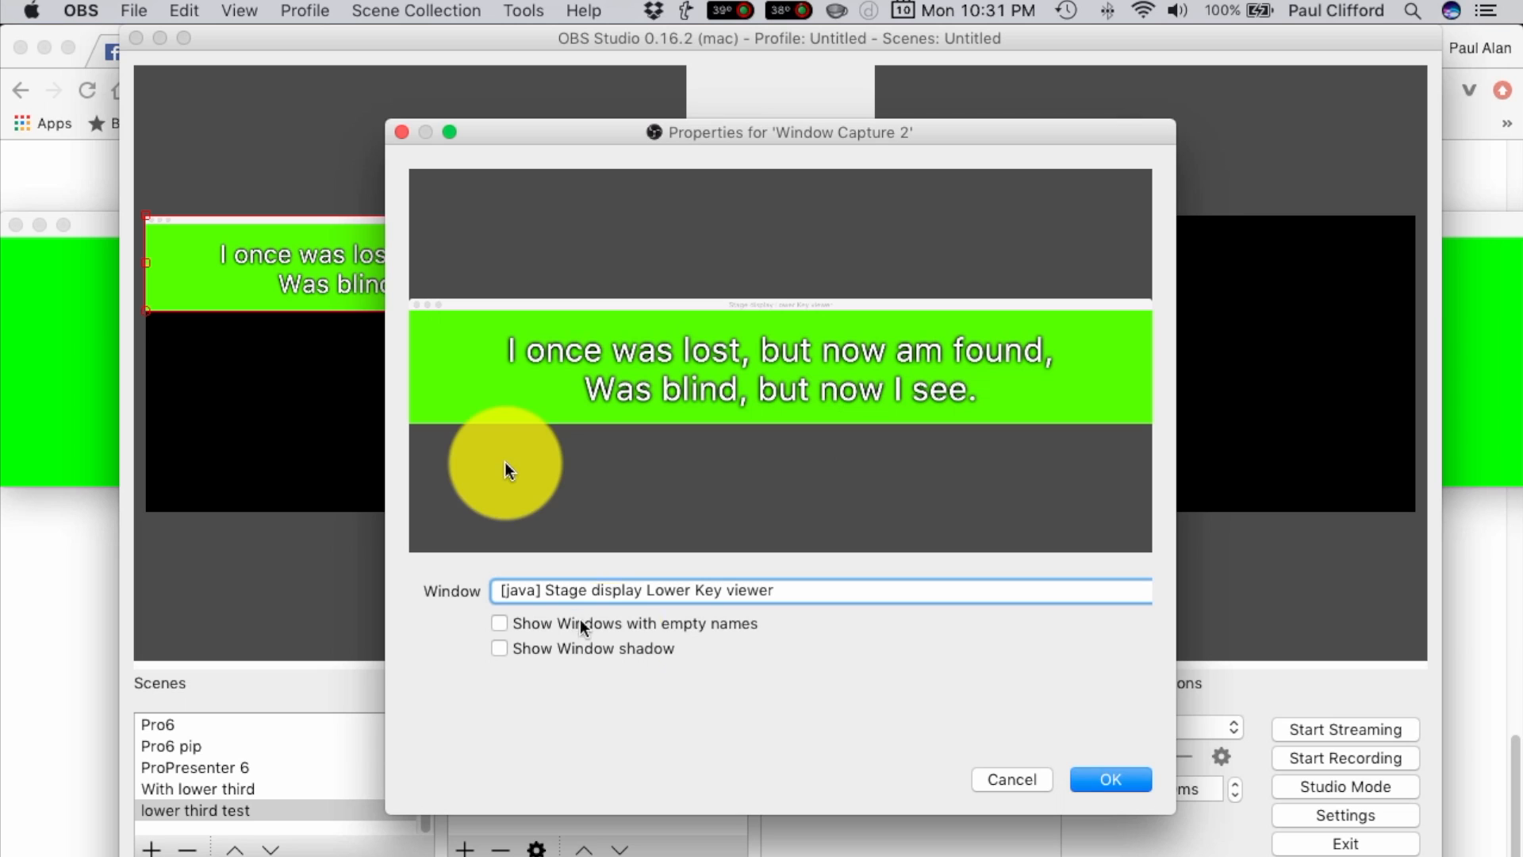
{"action": "left_click", "coordinate": [1128, 787]}
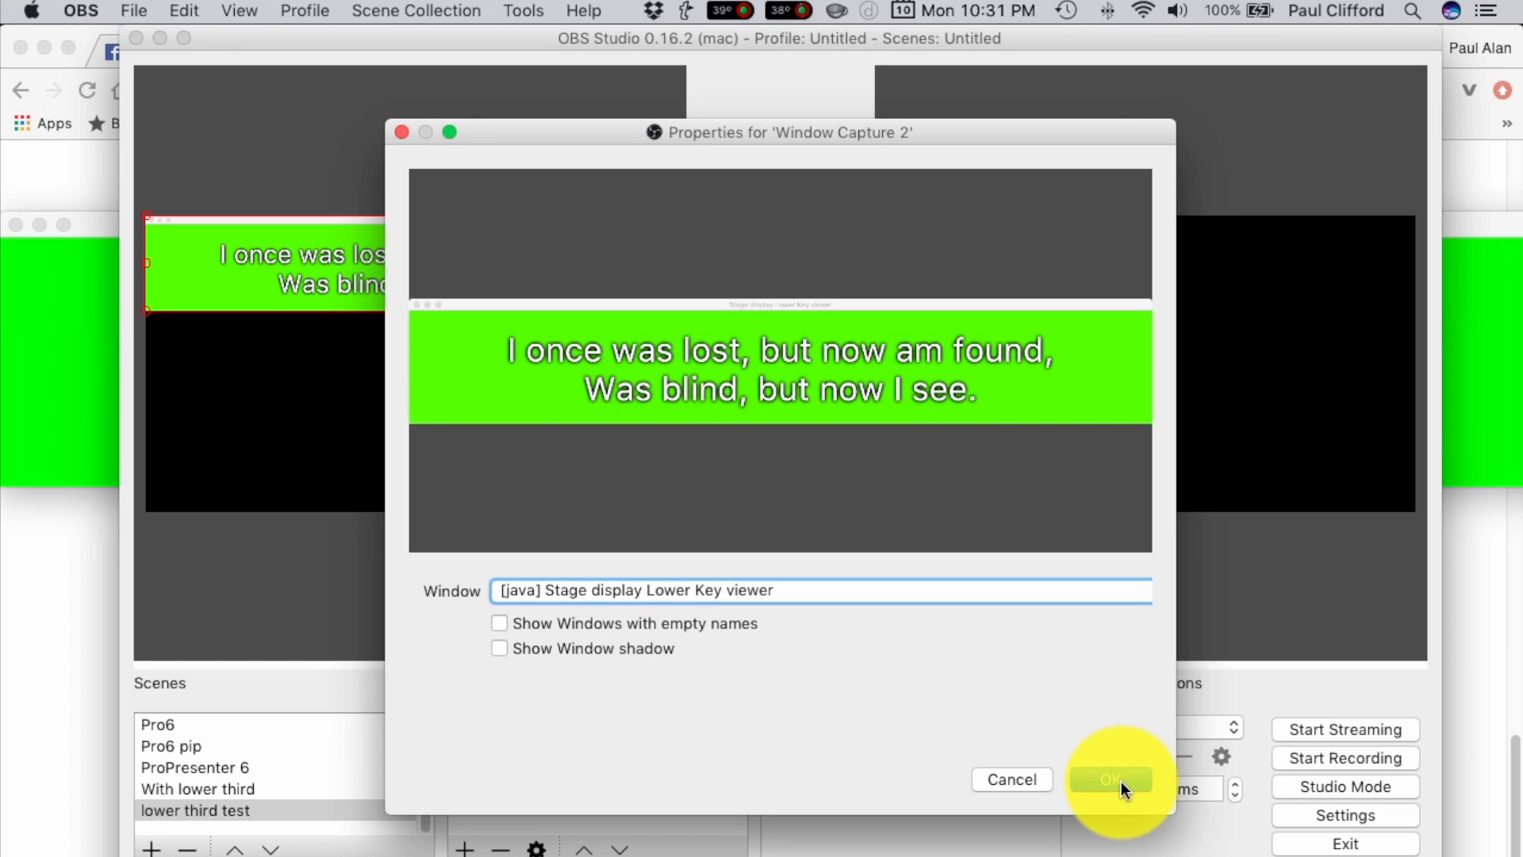
{"action": "left_click", "coordinate": [1121, 782]}
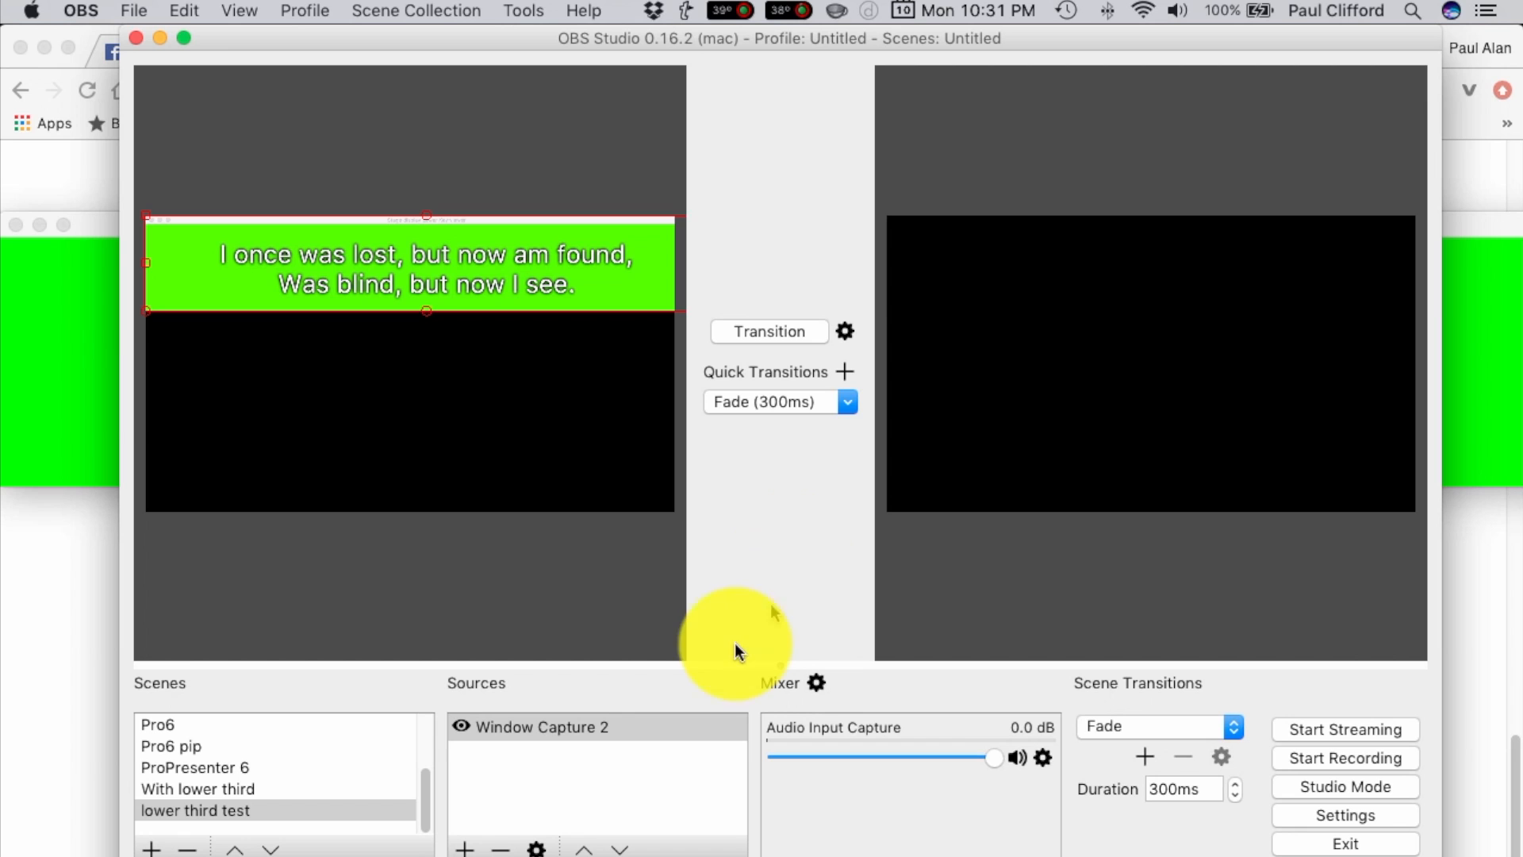
Examine the Window Capture 2 properties, the application's commands and the Advanced settings, leaving everything unchanged
{"action": "left_click", "coordinate": [536, 847]}
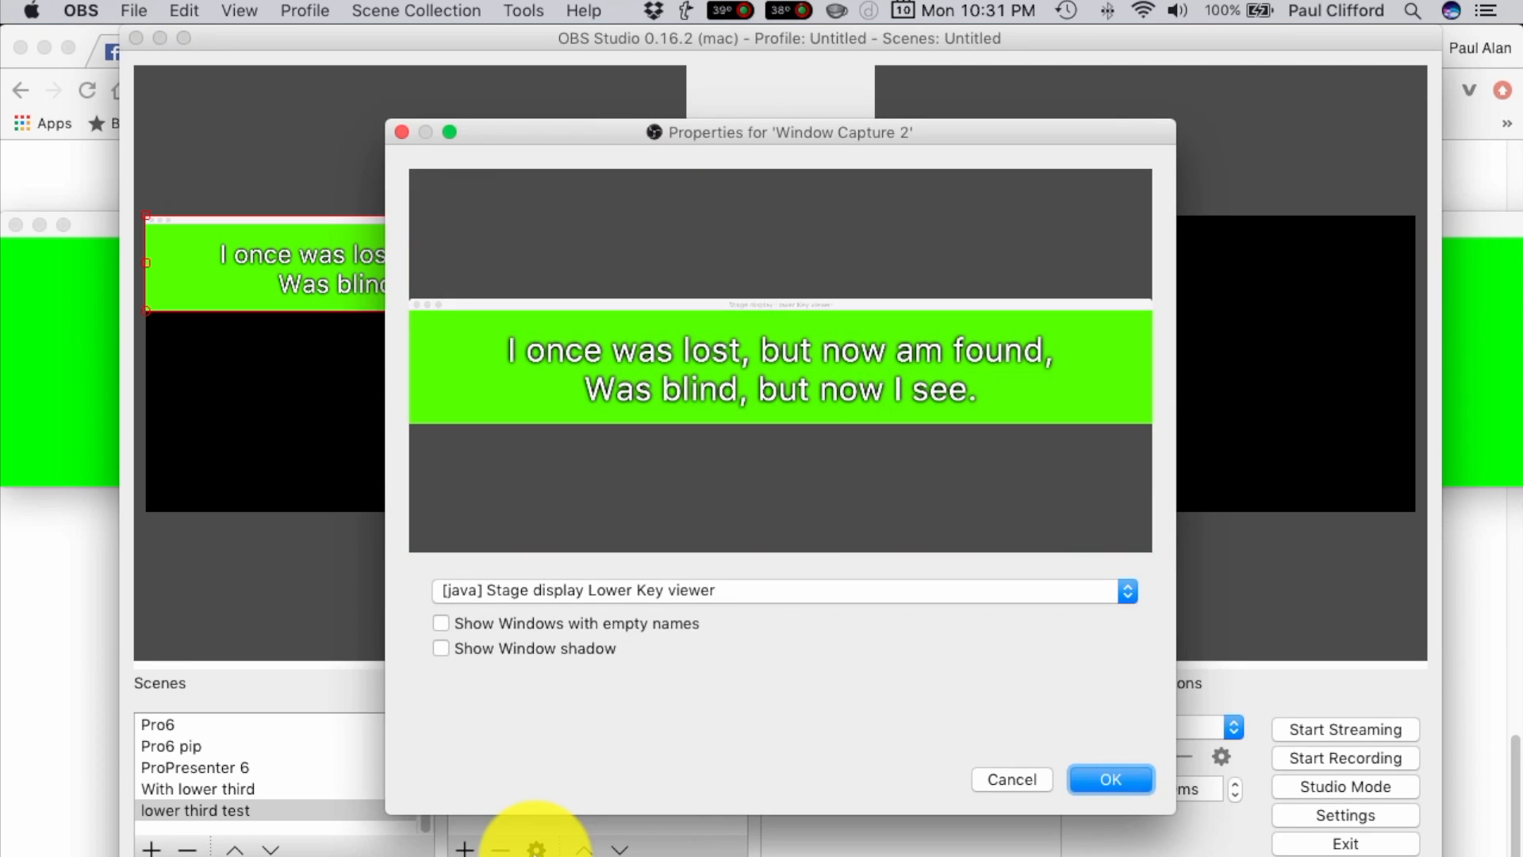
{"action": "left_click", "coordinate": [1025, 774]}
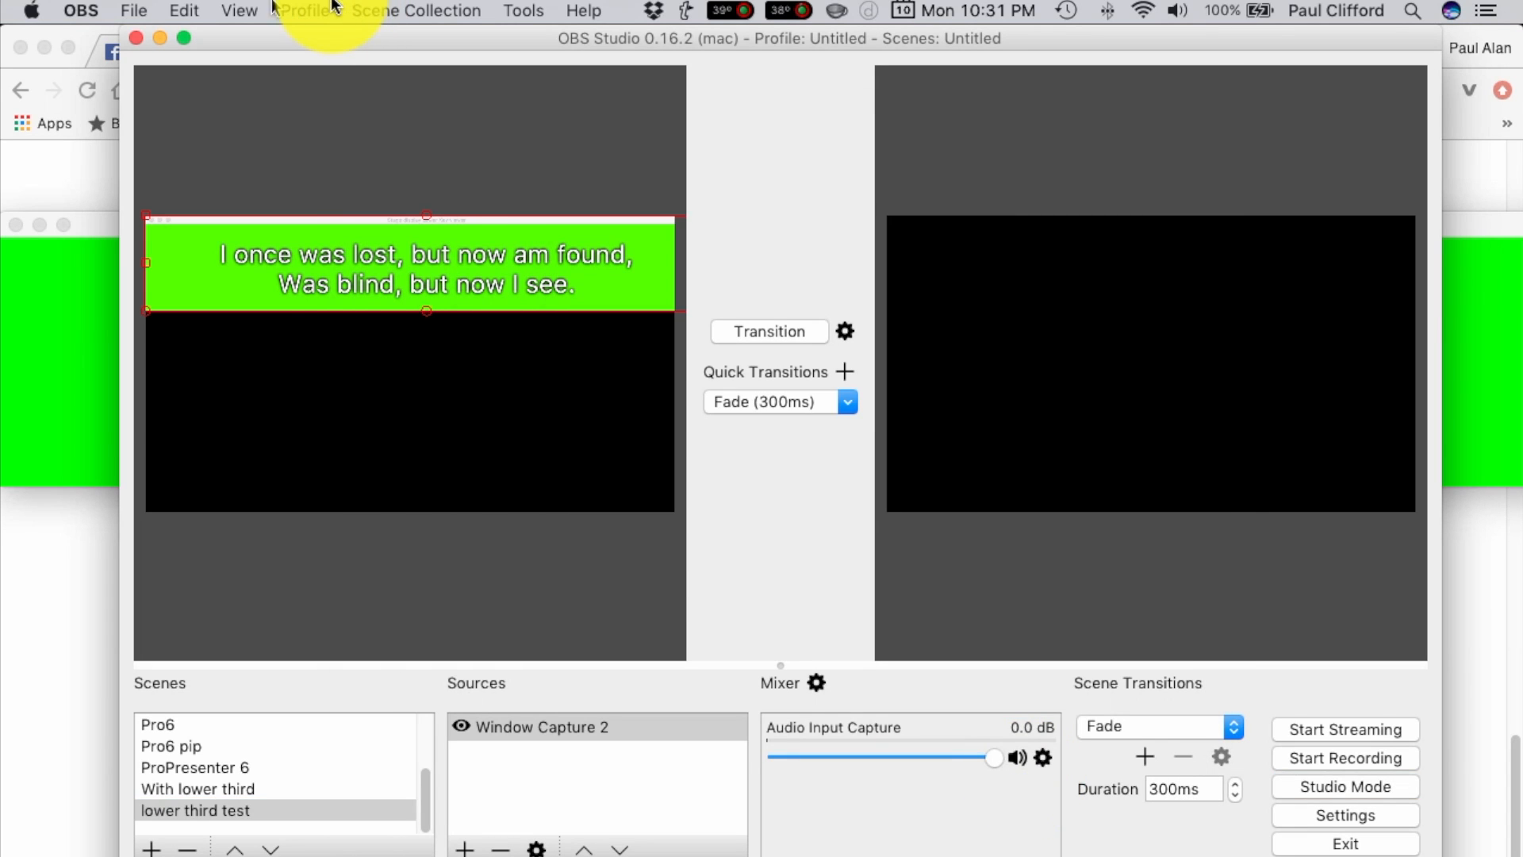
{"action": "left_click", "coordinate": [526, 12]}
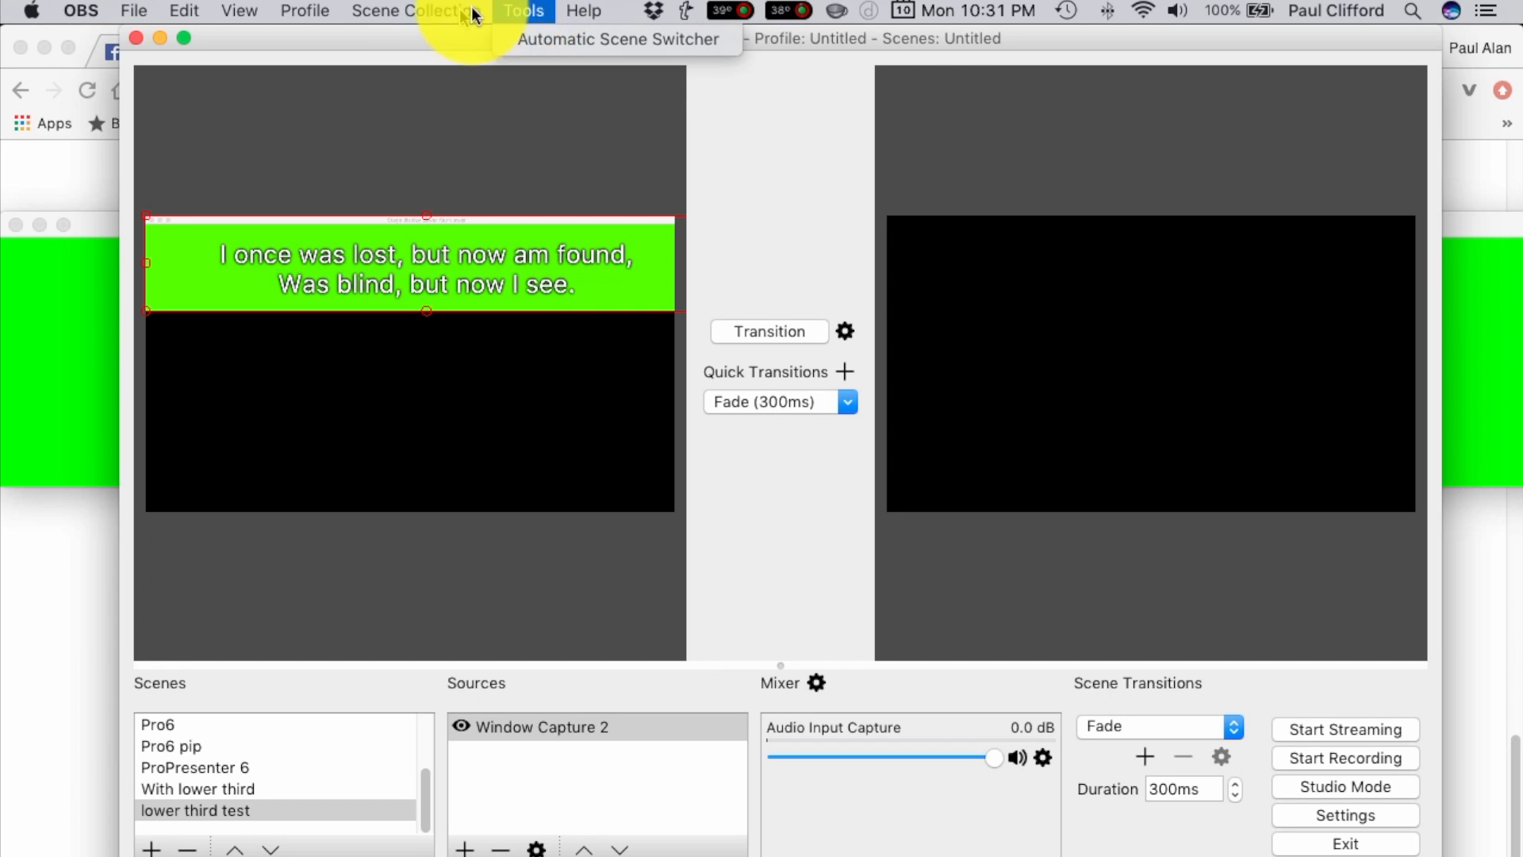
{"action": "mouse_move", "coordinate": [189, 11]}
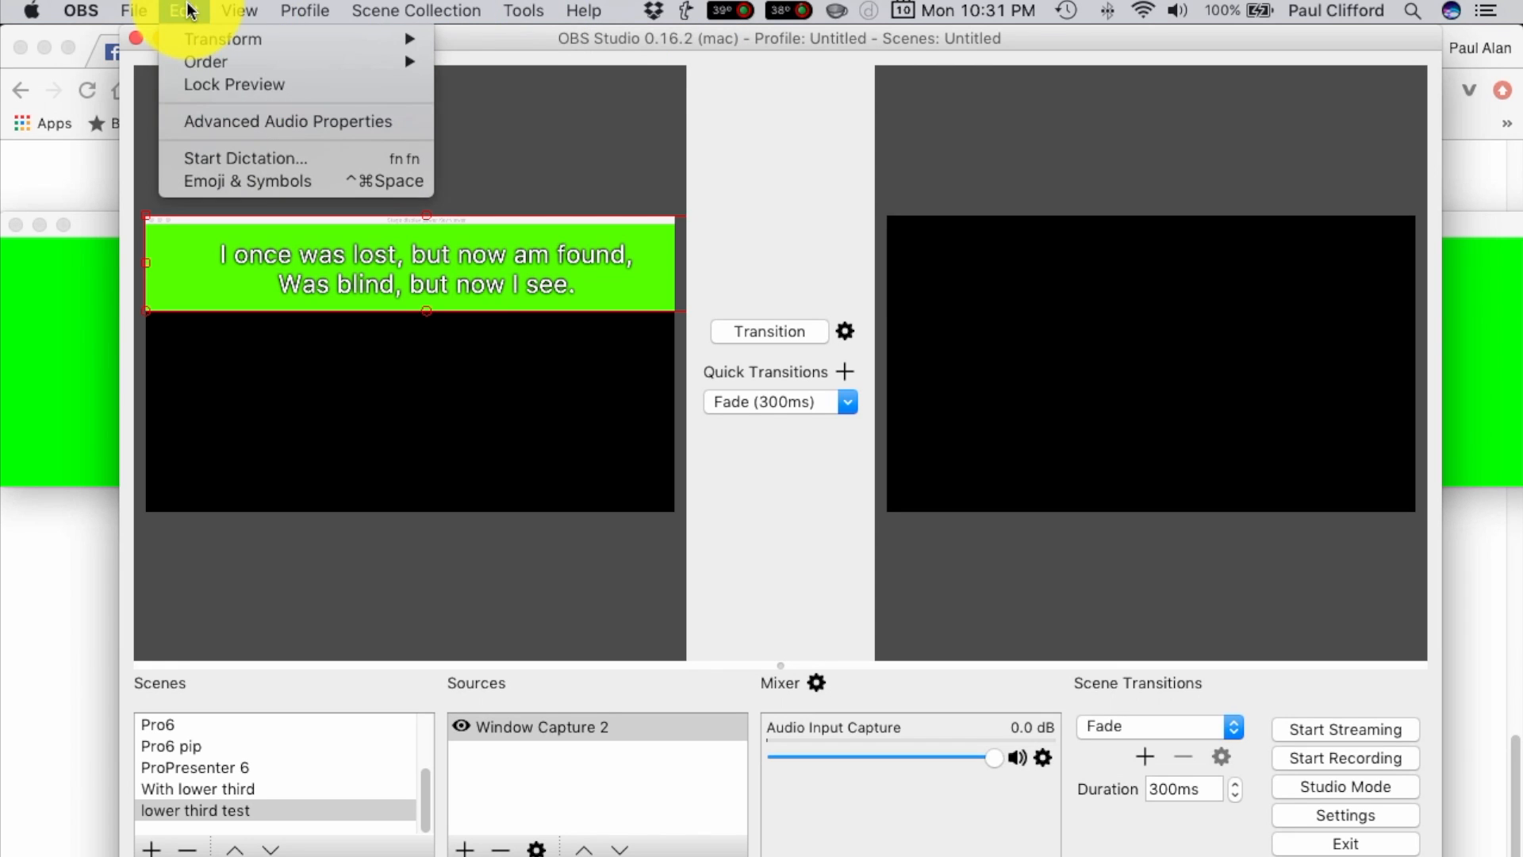
{"action": "mouse_move", "coordinate": [123, 13]}
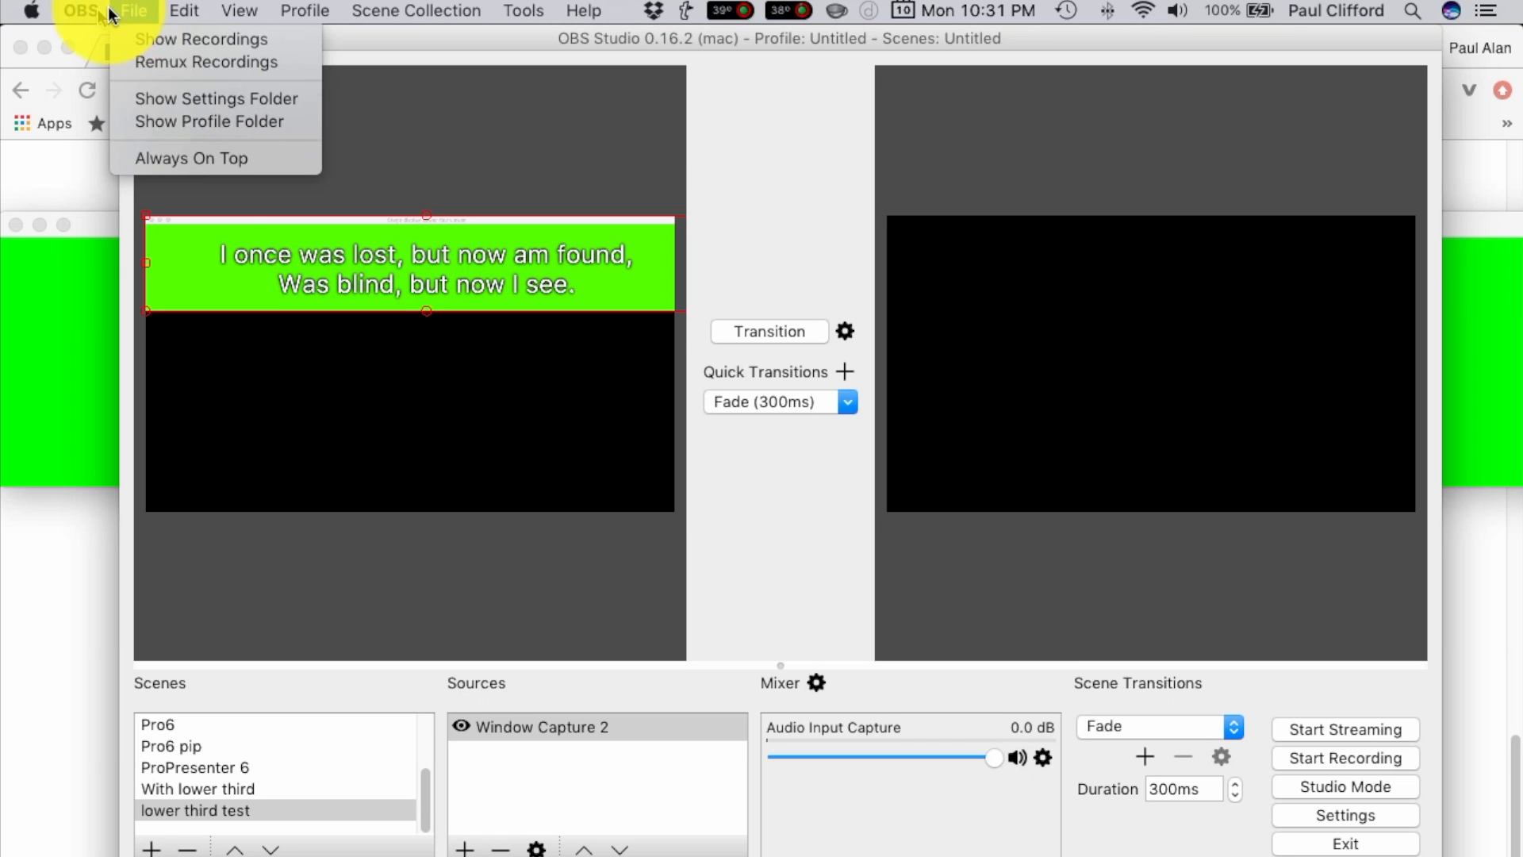
{"action": "left_click", "coordinate": [1387, 817]}
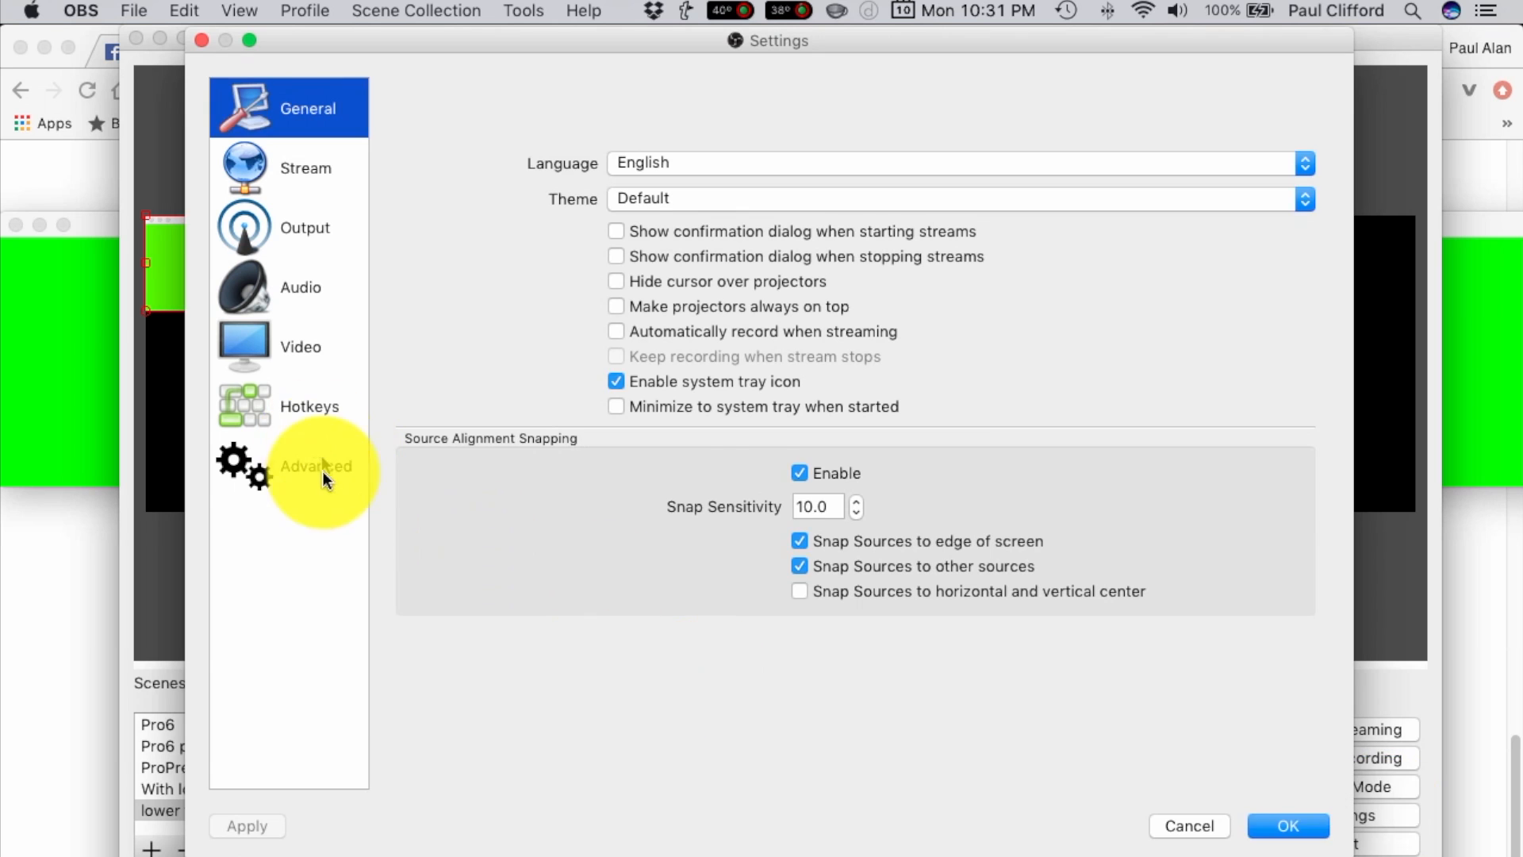
{"action": "left_click", "coordinate": [322, 470]}
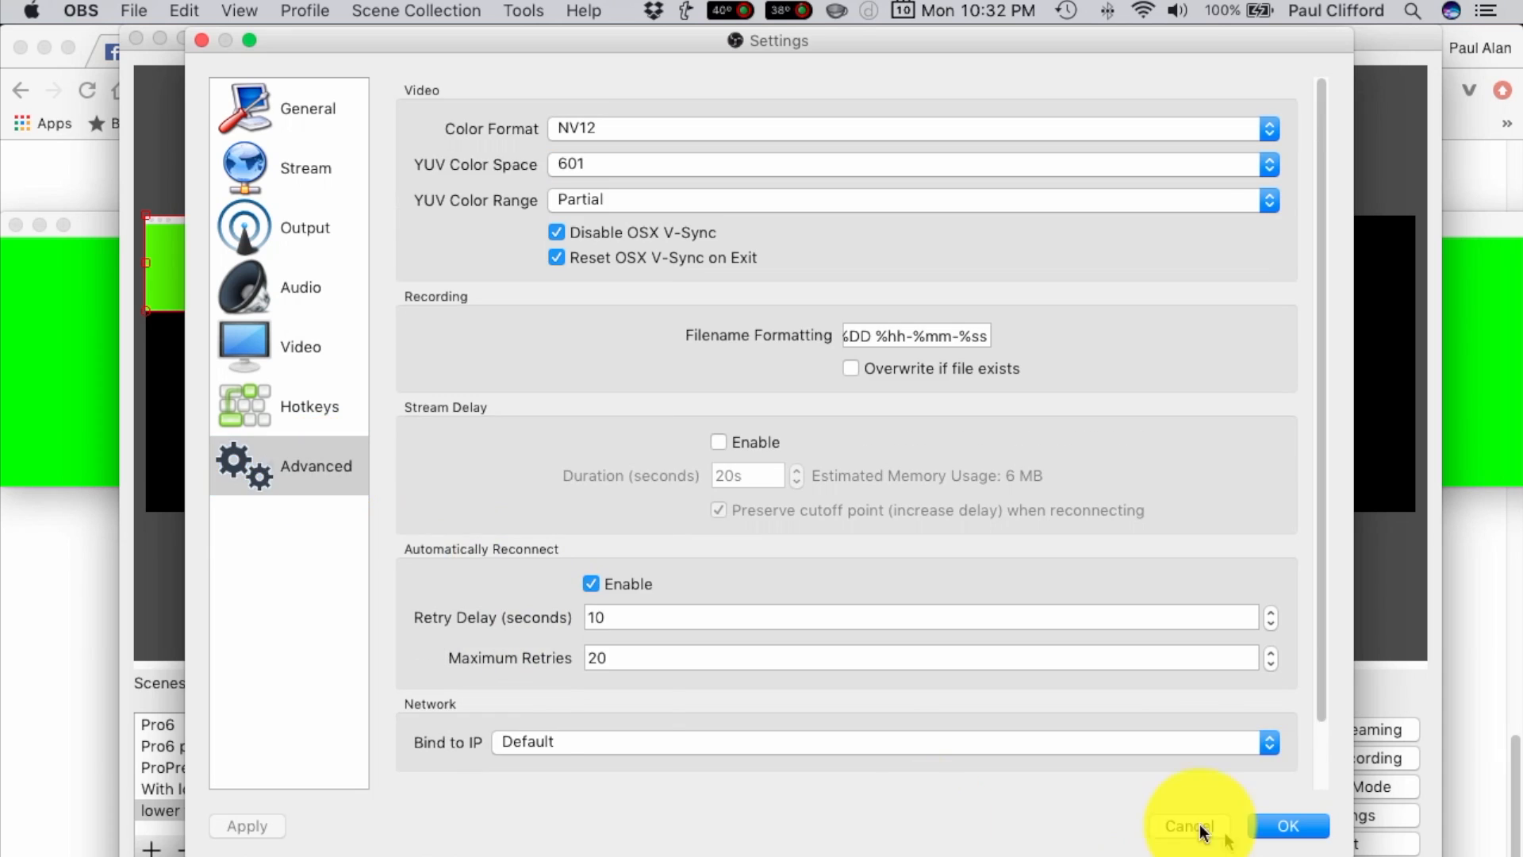
{"action": "left_click", "coordinate": [1190, 826]}
Add a Crop/Pad effect filter with its default name to the Window Capture 2 source
{"action": "right_click", "coordinate": [601, 718]}
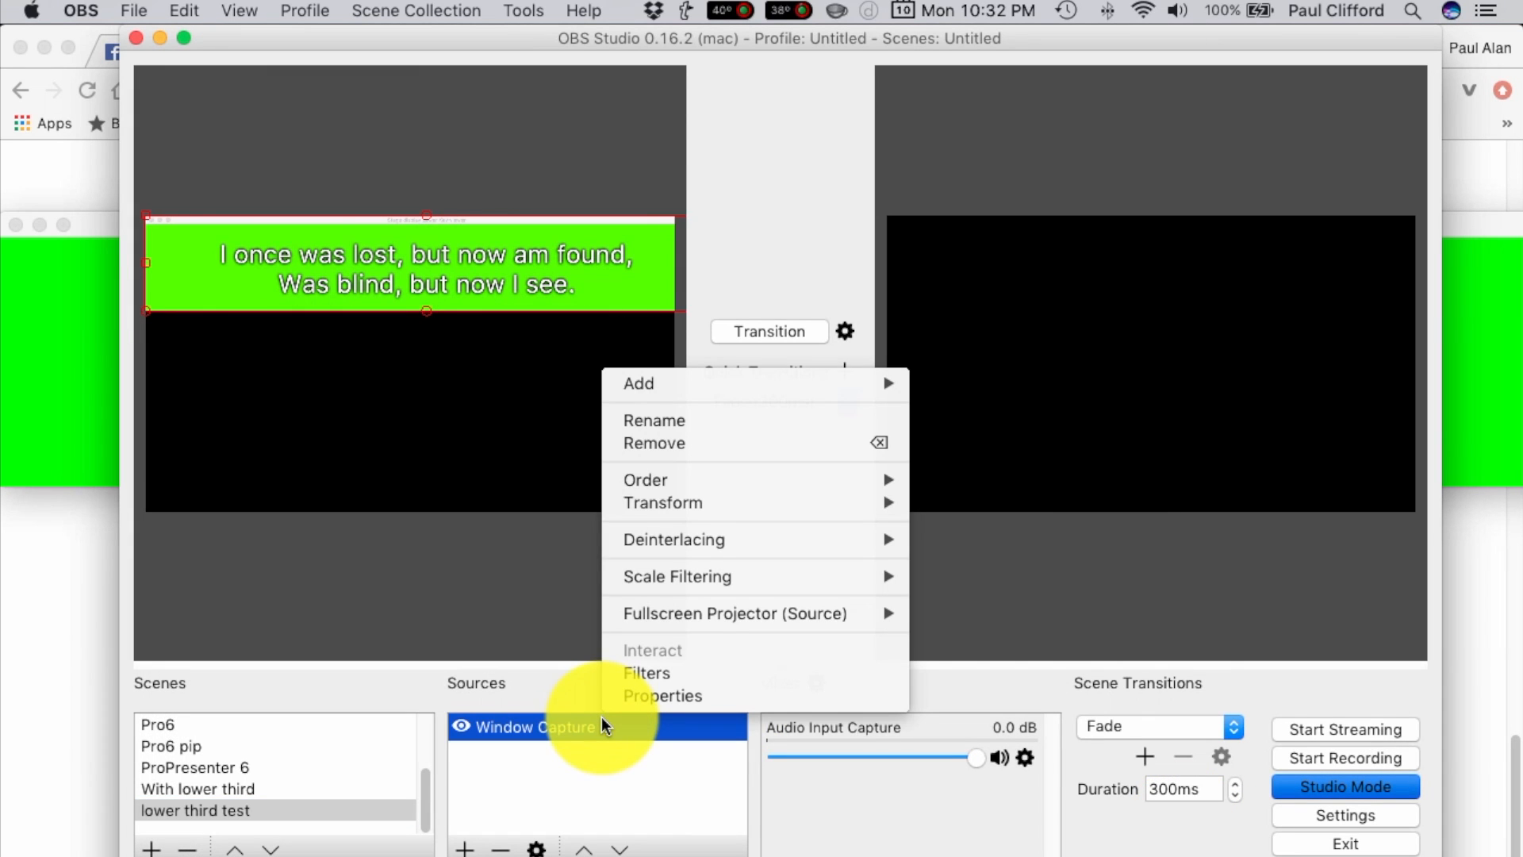
{"action": "left_click", "coordinate": [654, 678]}
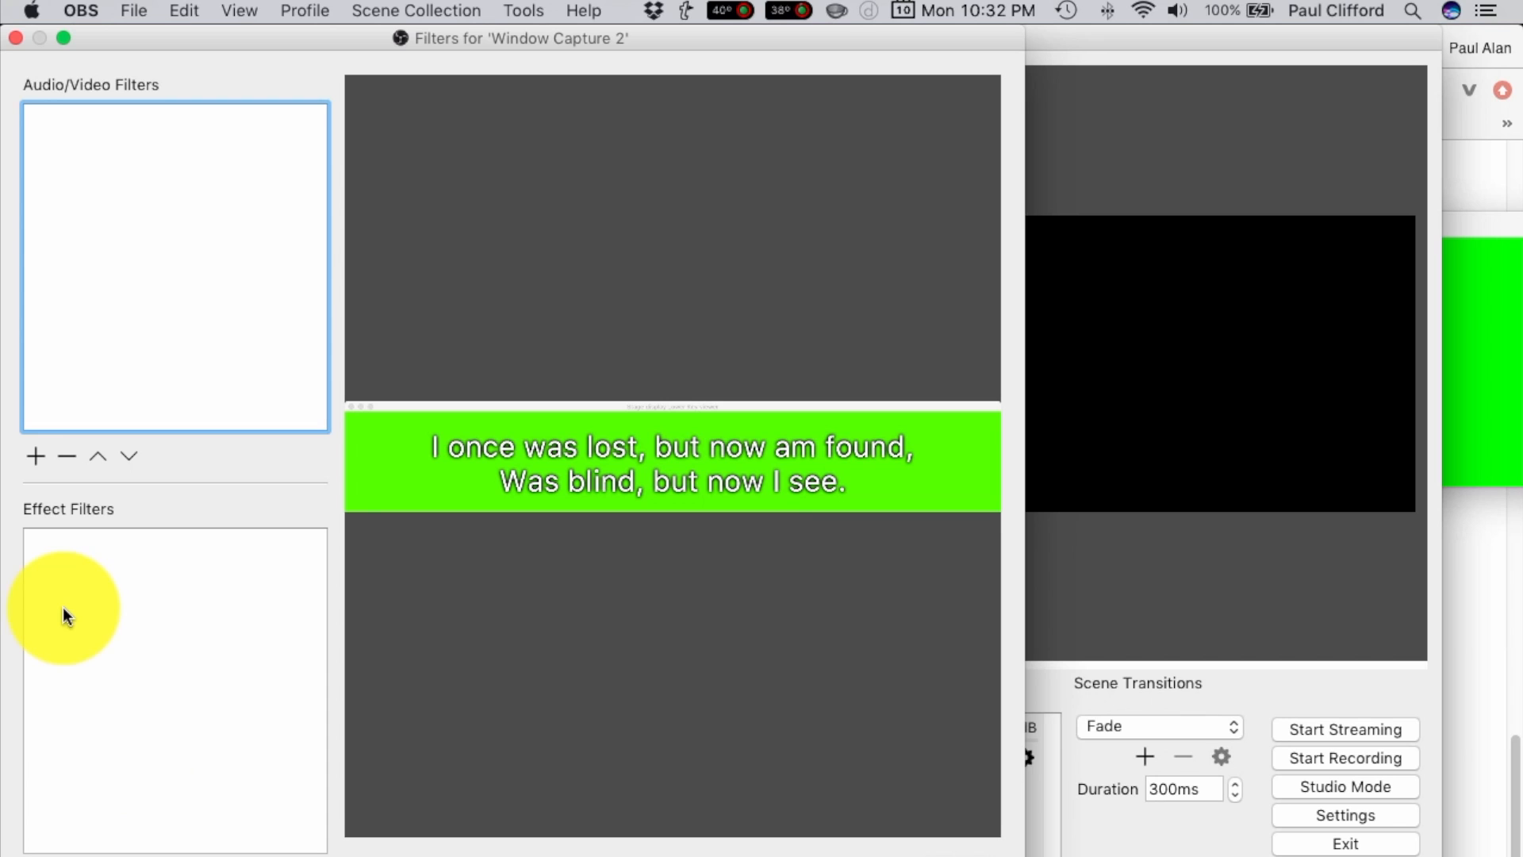
{"action": "left_click", "coordinate": [24, 853]}
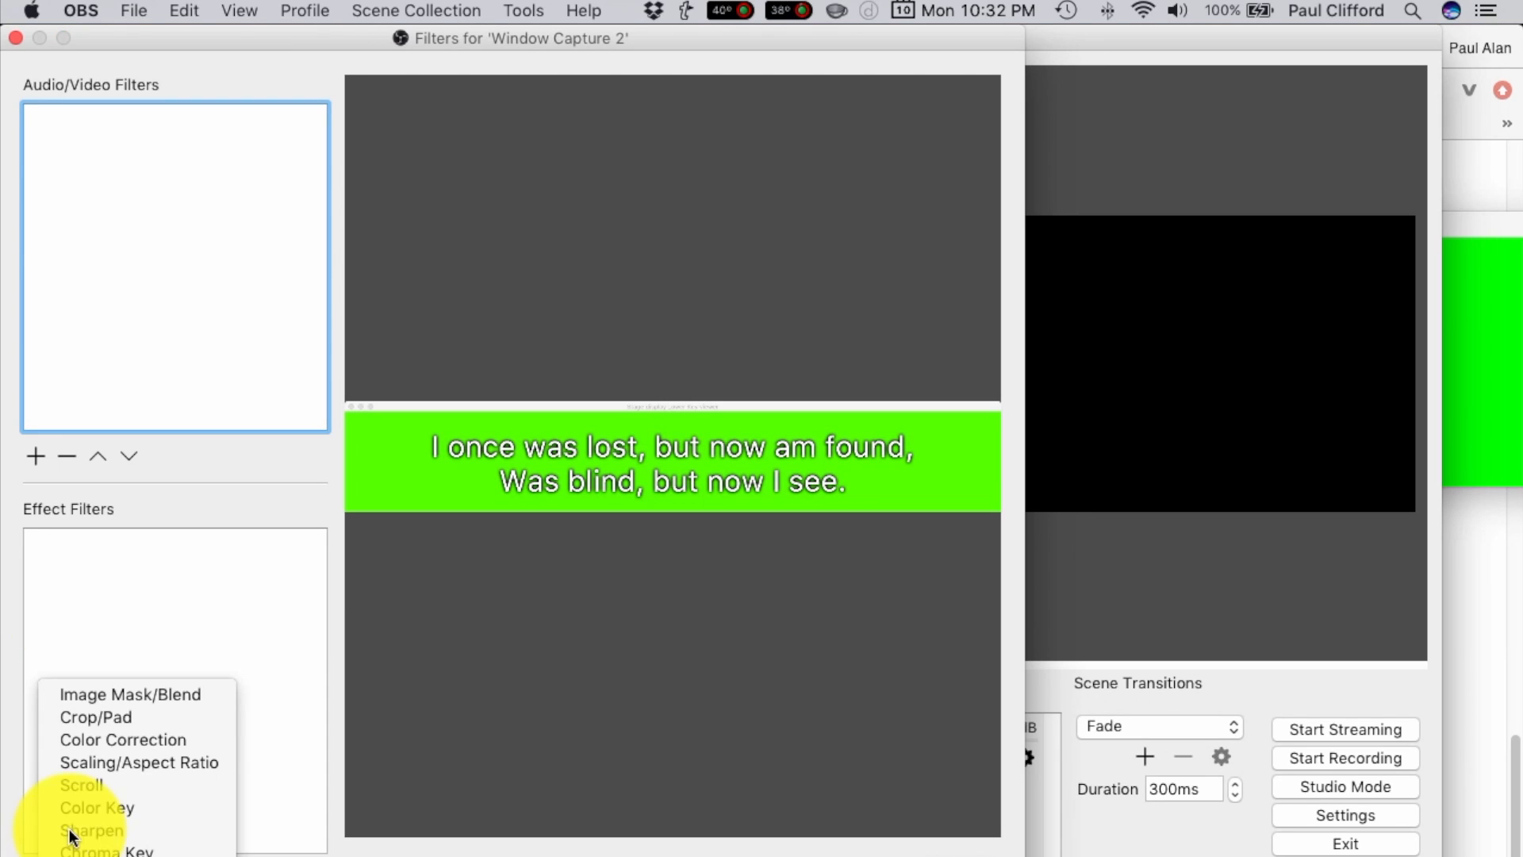
{"action": "left_click", "coordinate": [109, 715]}
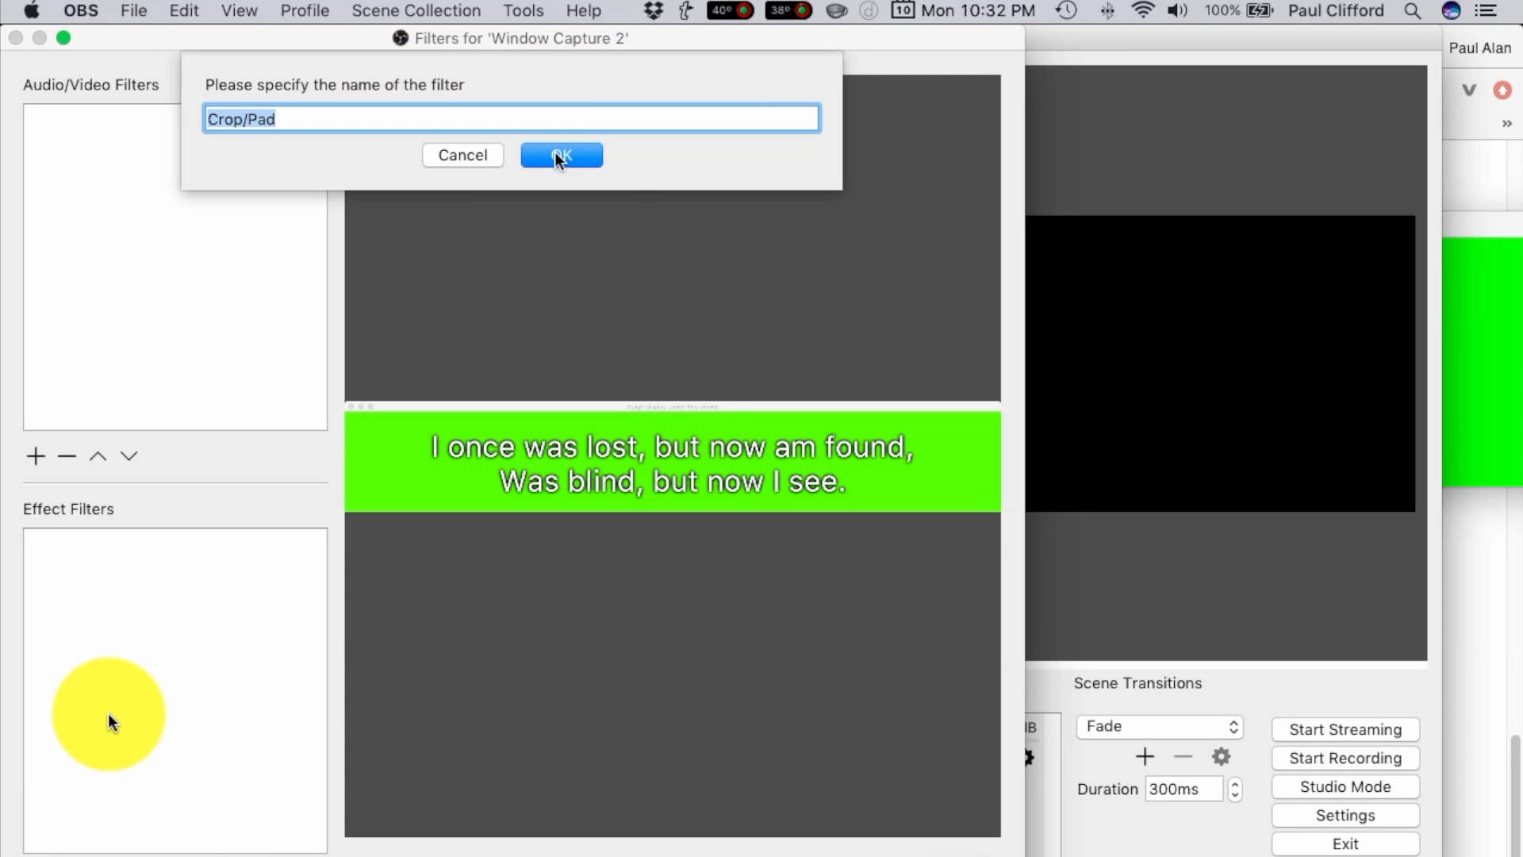
{"action": "left_click", "coordinate": [591, 151]}
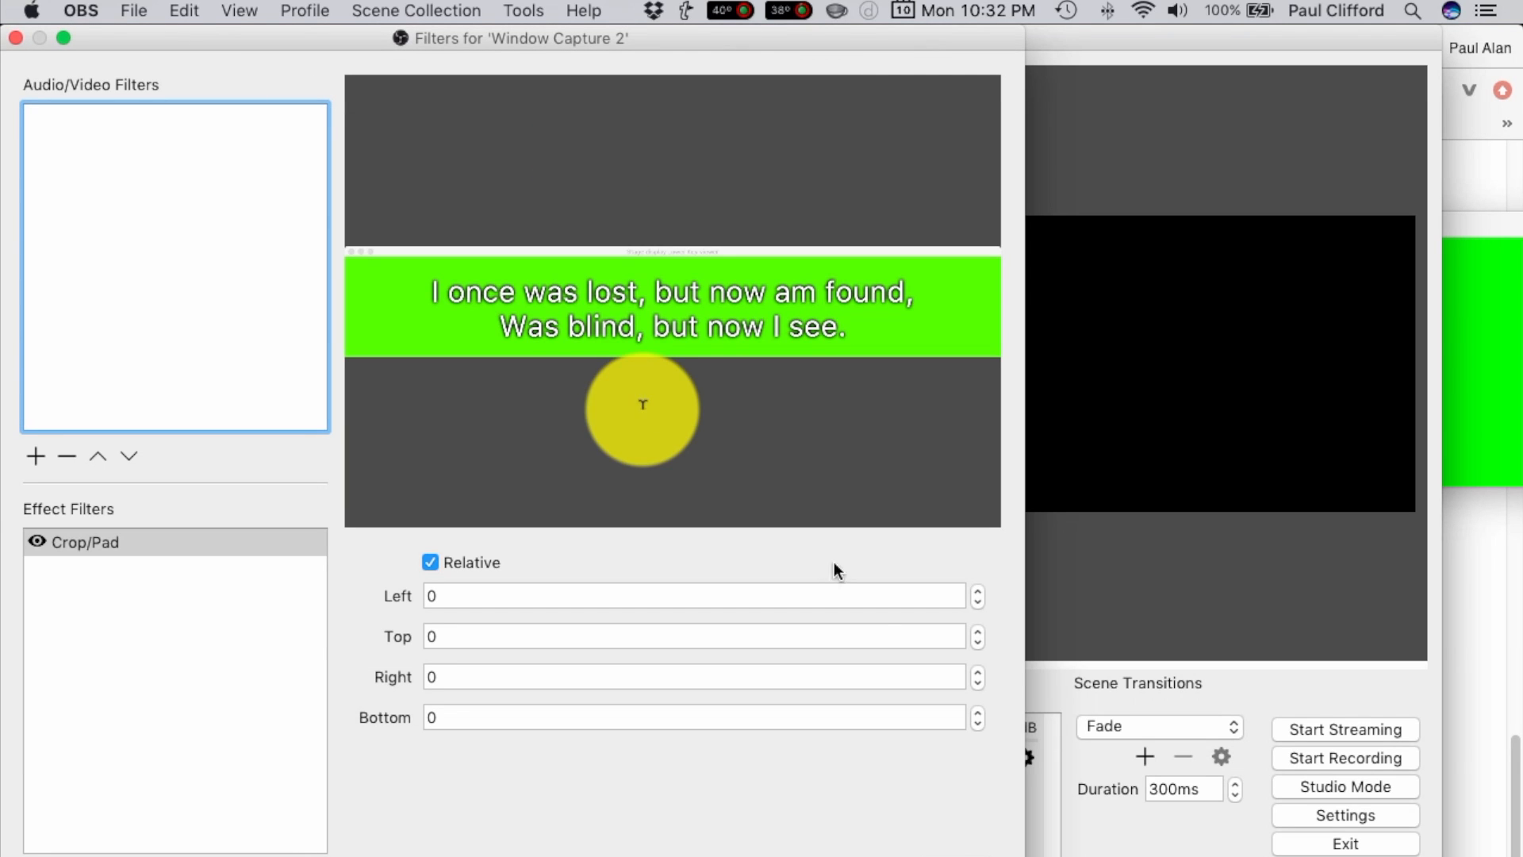
Crop the title bar off the captured window by setting the Crop/Pad filter's top value to 40
{"action": "left_click", "coordinate": [495, 639]}
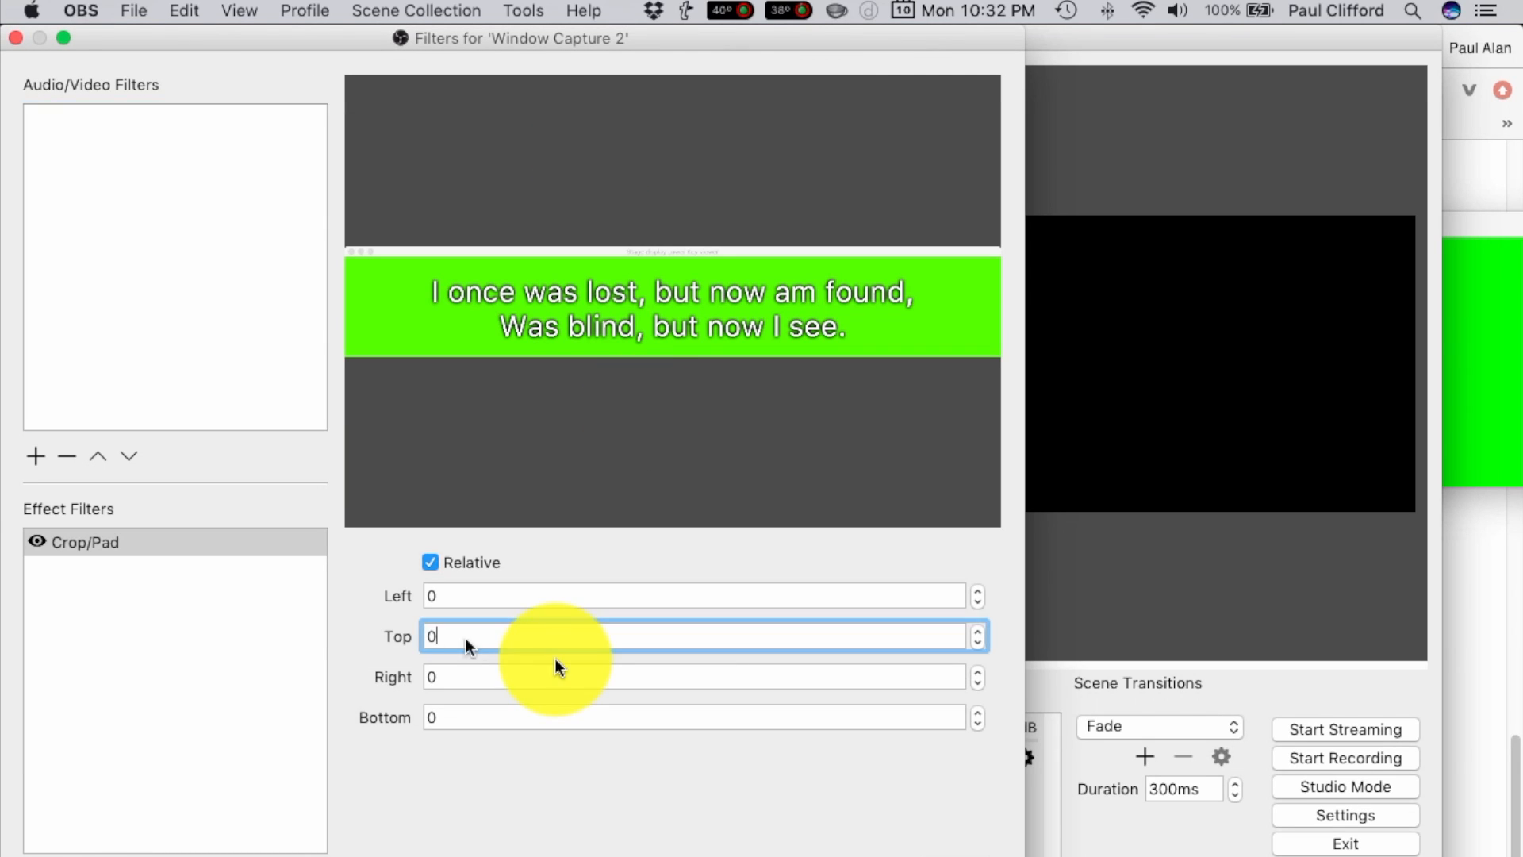
{"action": "type", "text": "10"}
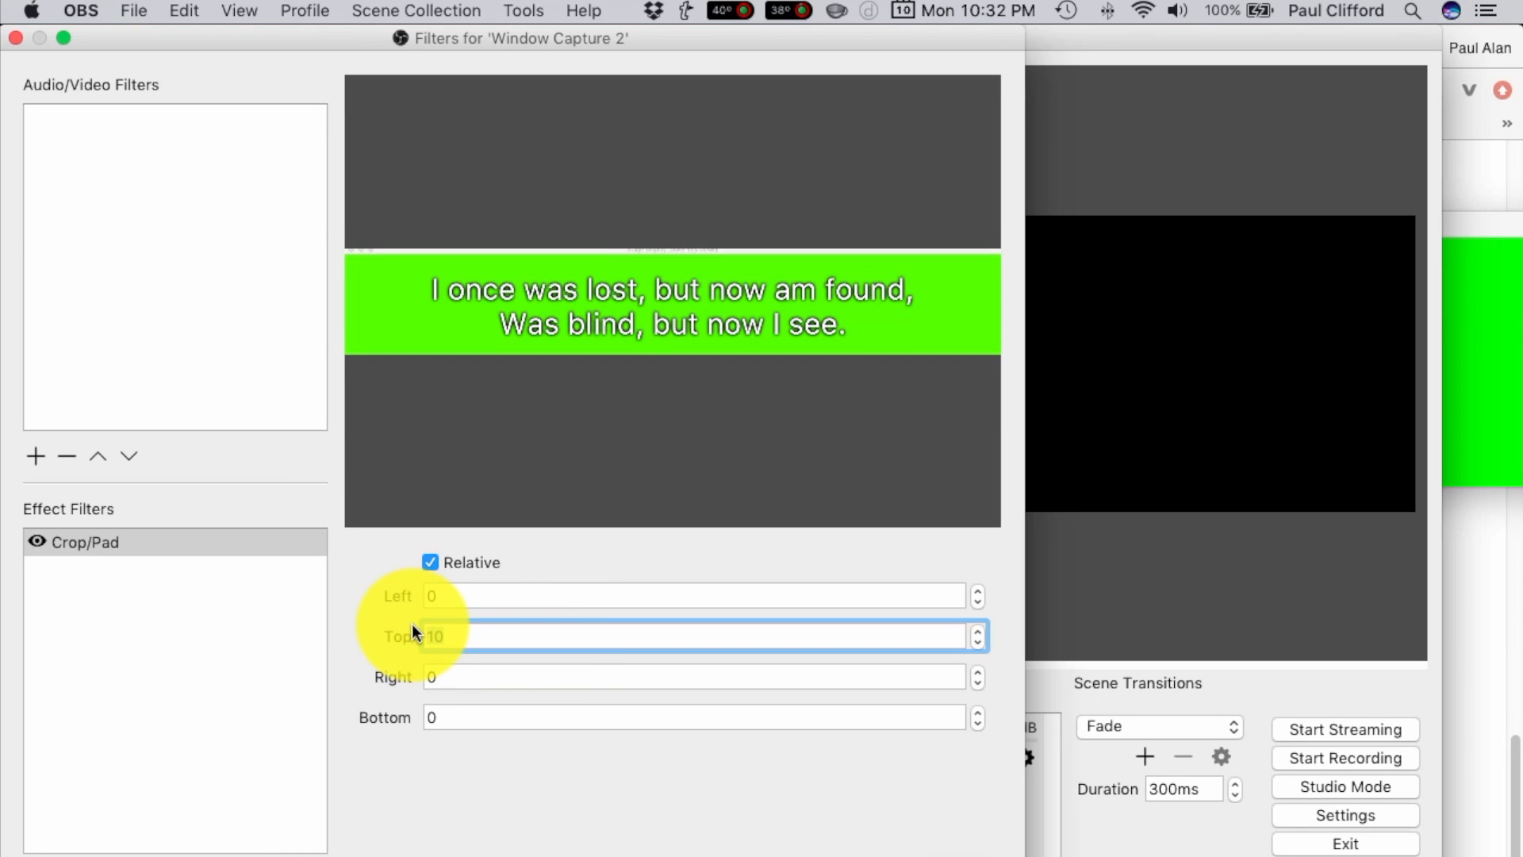
{"action": "left_click", "coordinate": [445, 632]}
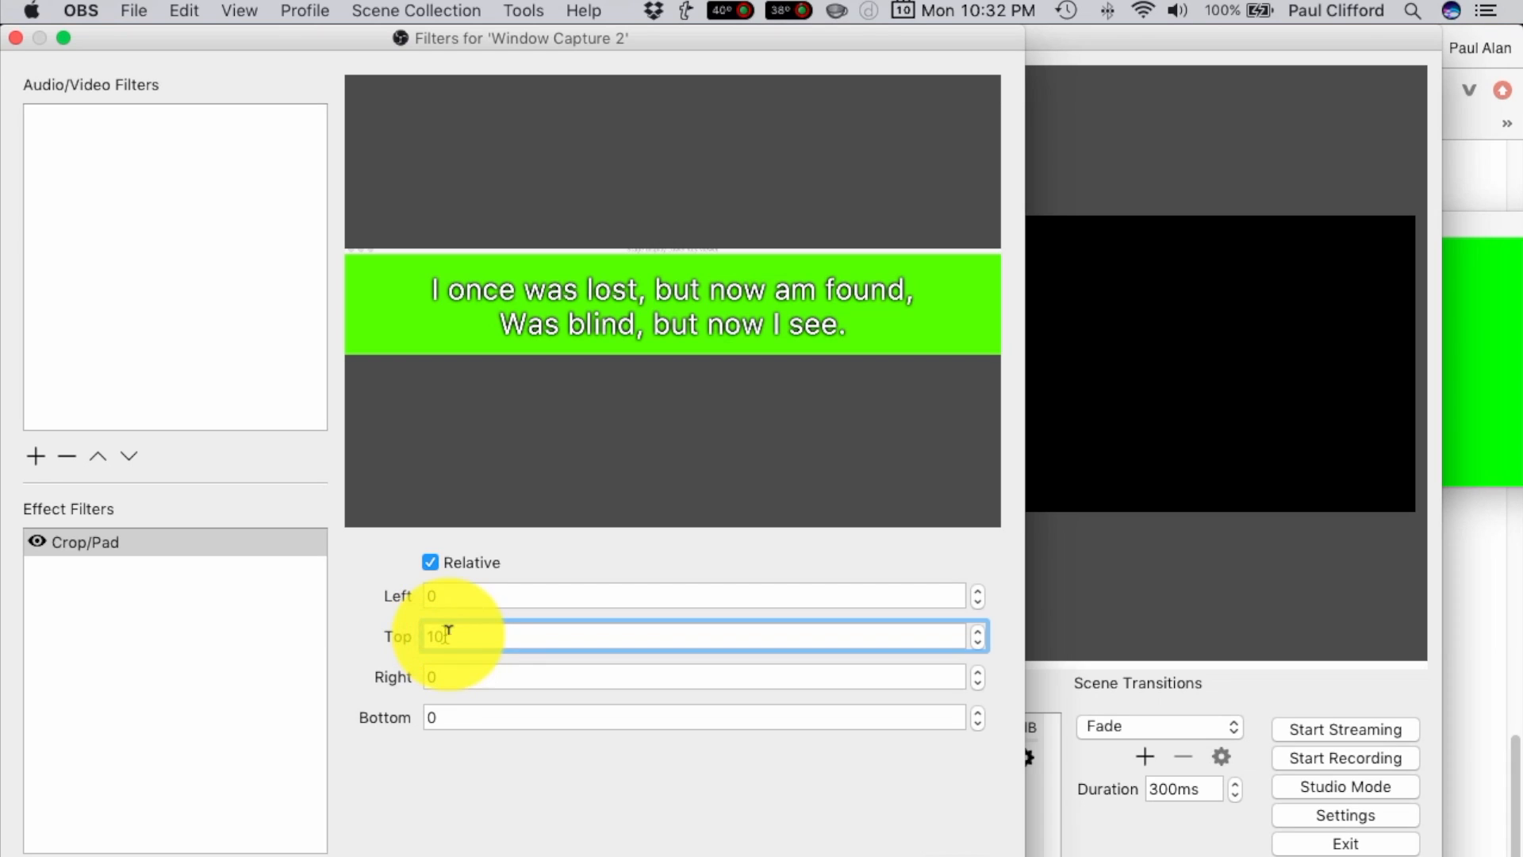
{"action": "key", "text": "Return"}
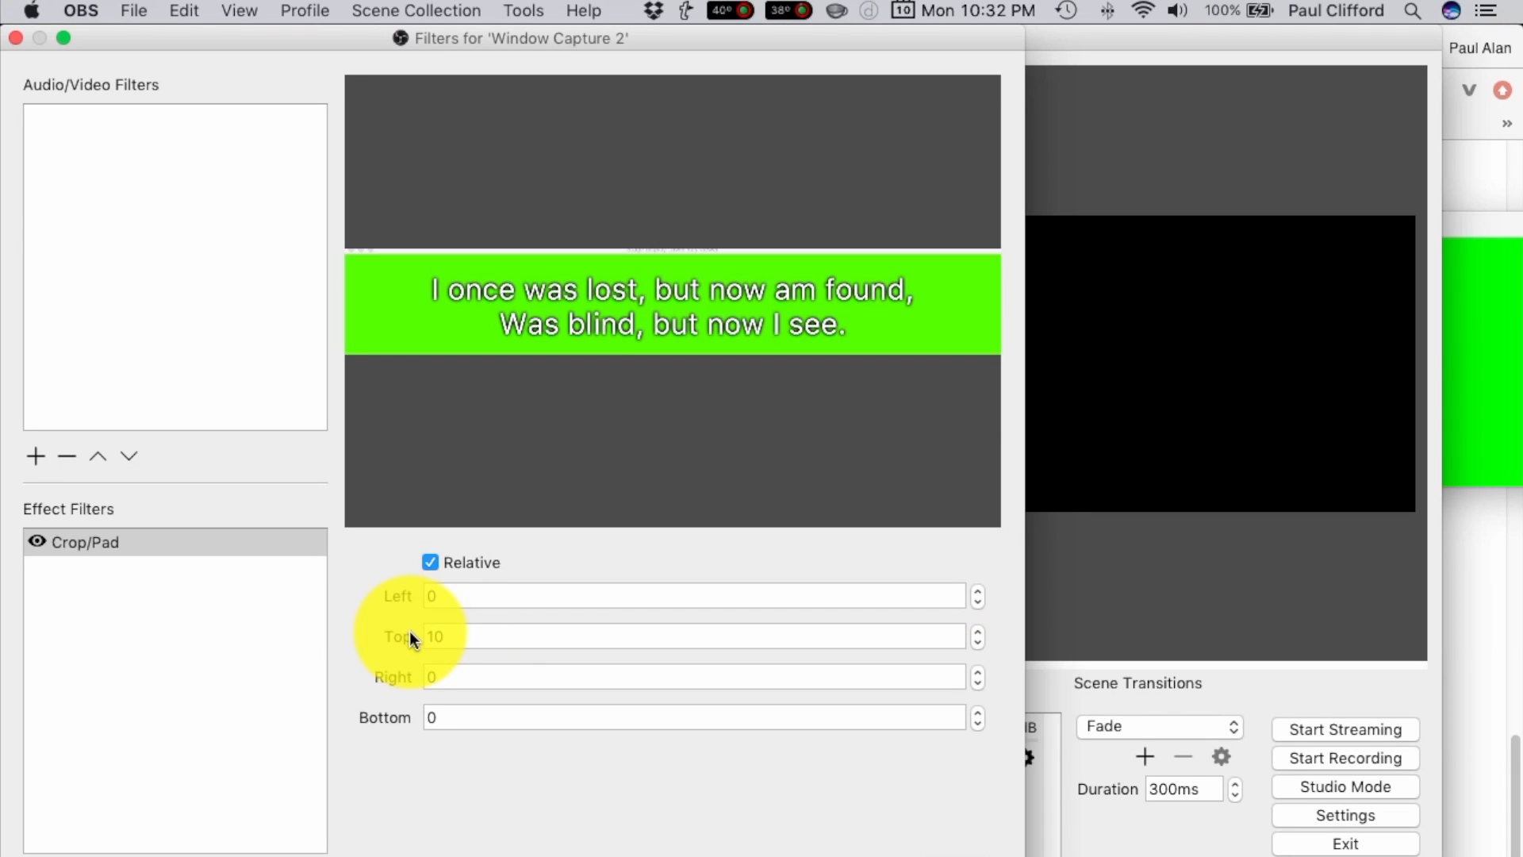
{"action": "left_click", "coordinate": [438, 639]}
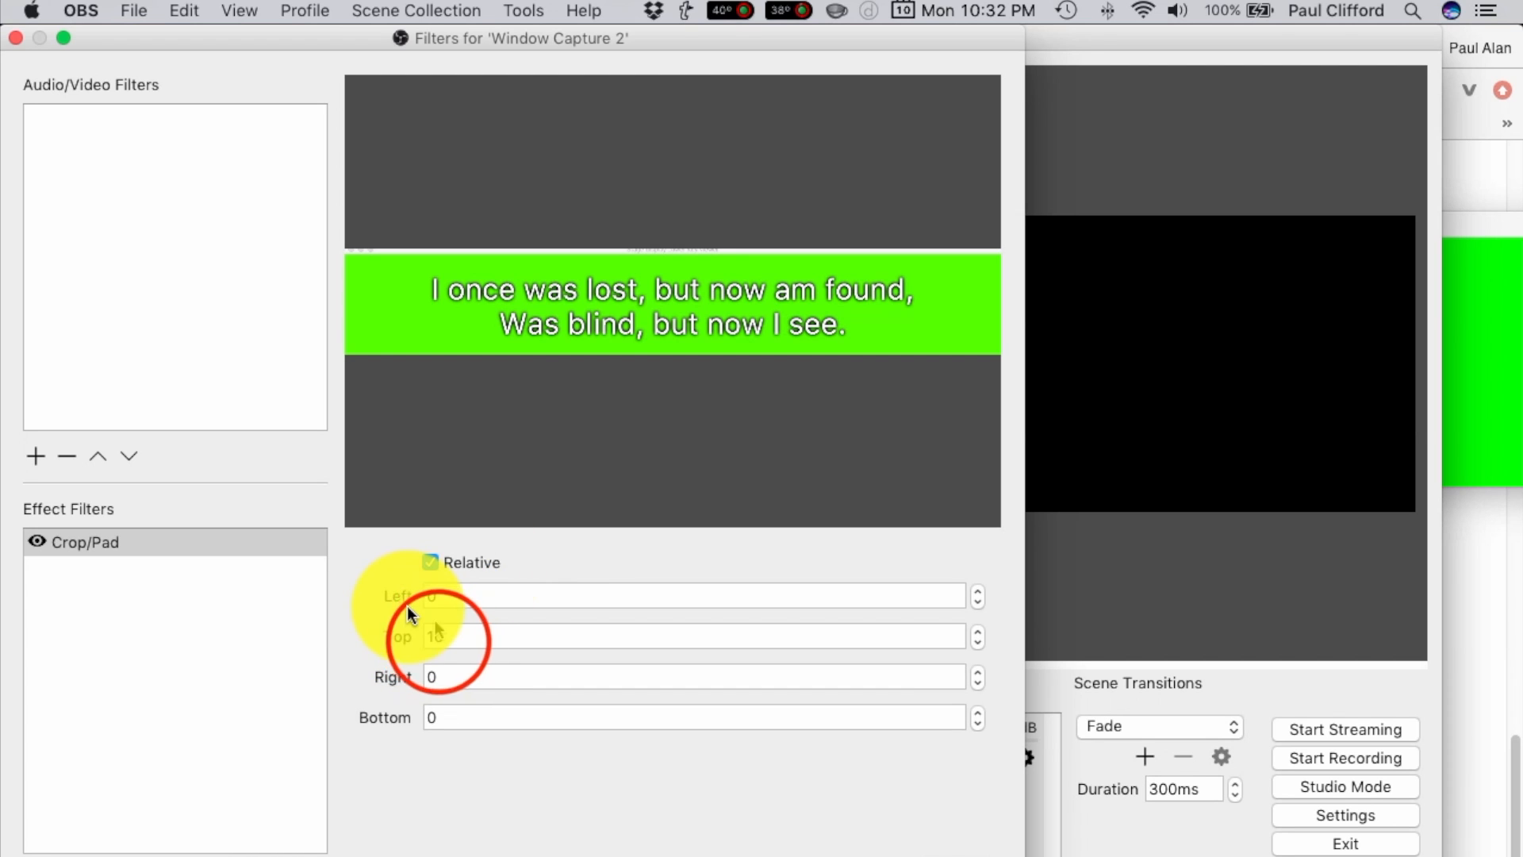
{"action": "left_click_drag", "start_coordinate": [439, 639], "coordinate": [427, 638]}
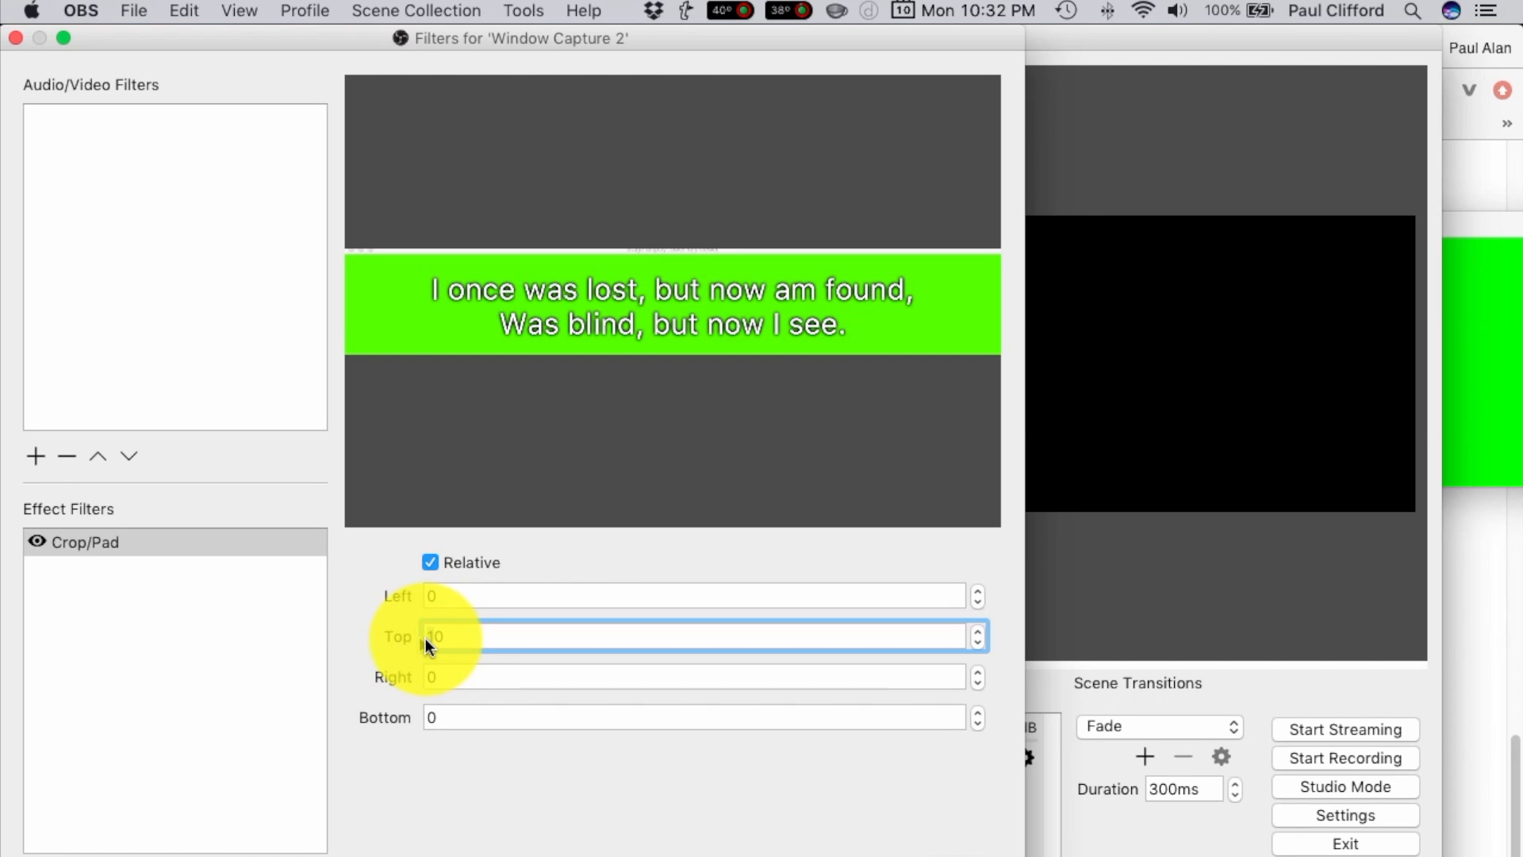
{"action": "type", "text": "4"}
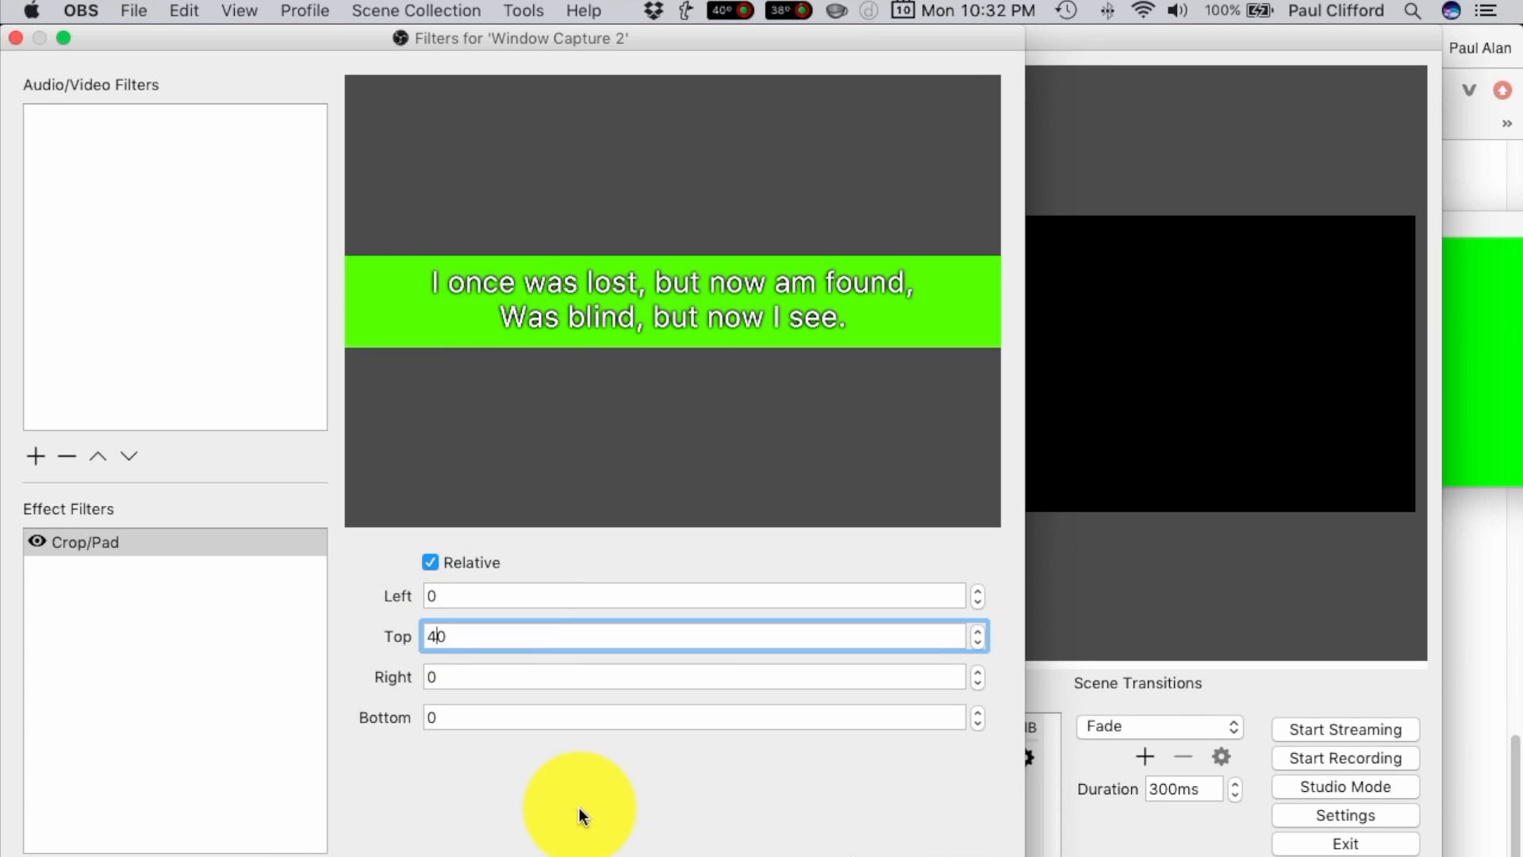
{"action": "left_click", "coordinate": [71, 855]}
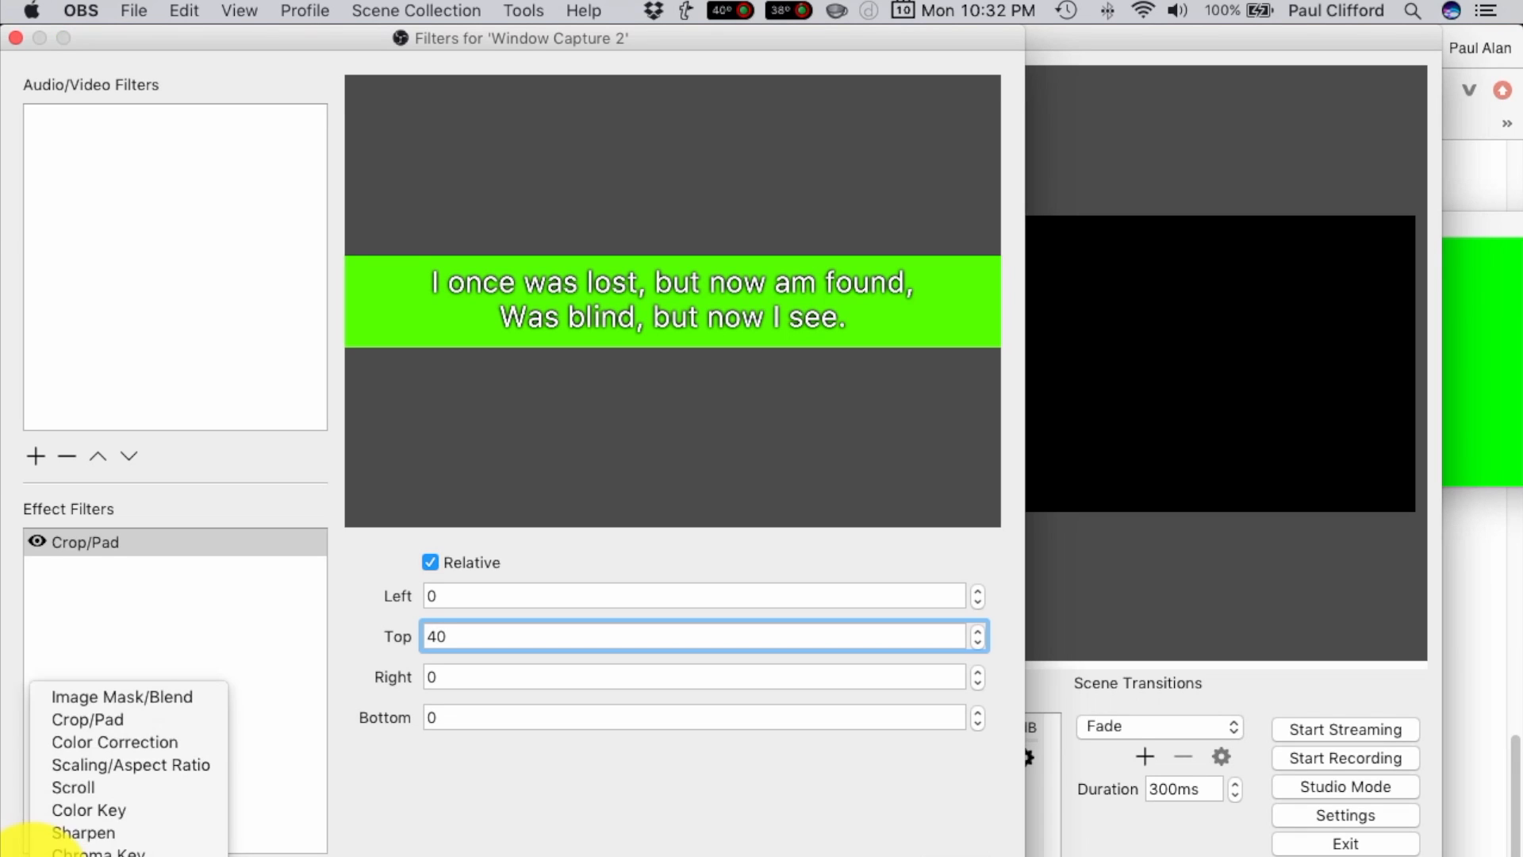
{"action": "left_click", "coordinate": [99, 816]}
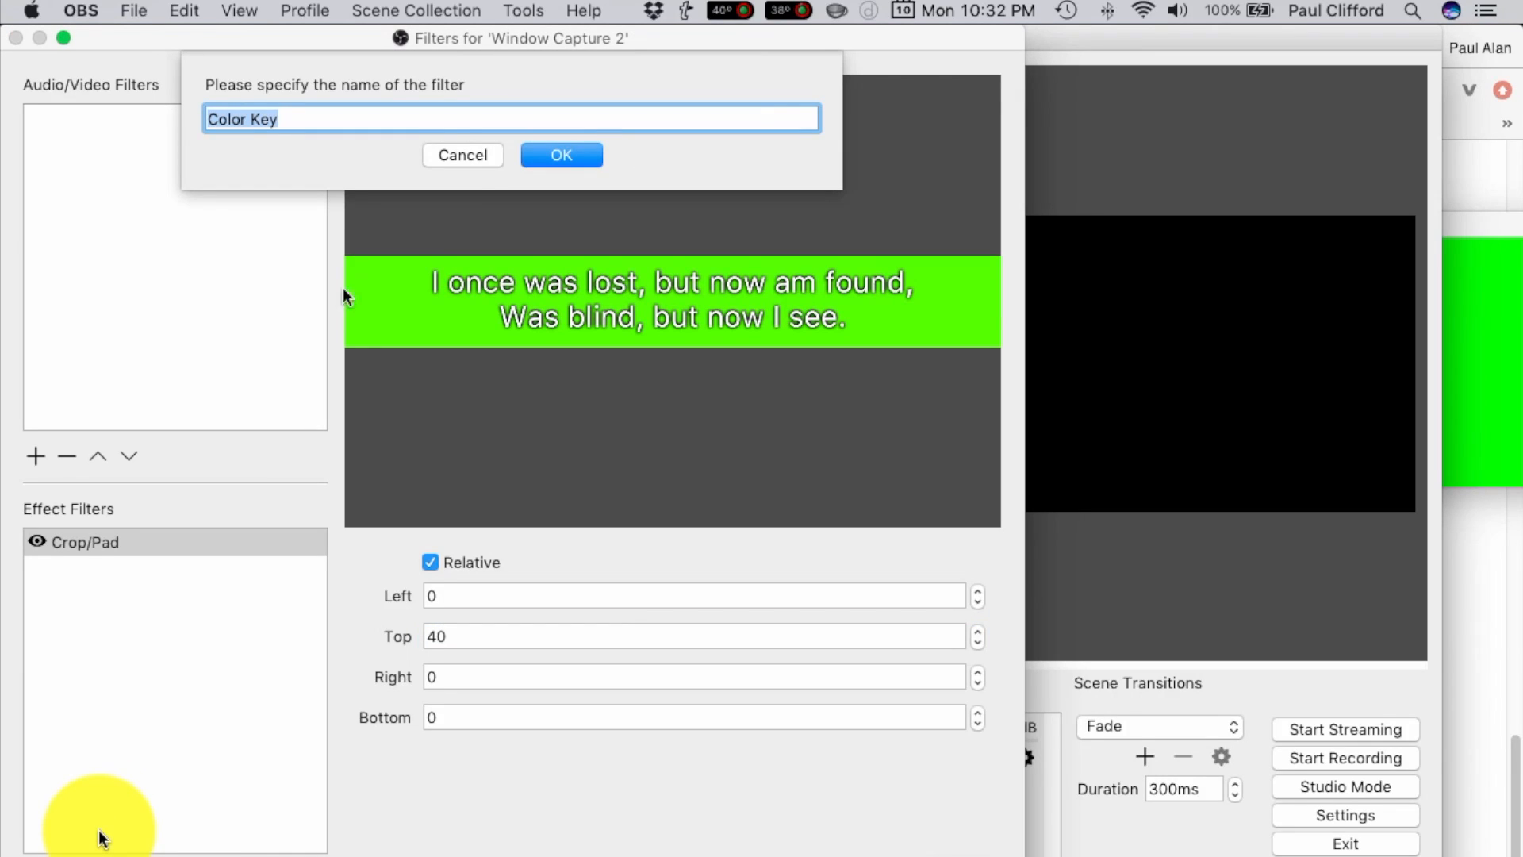
{"action": "left_click", "coordinate": [460, 156]}
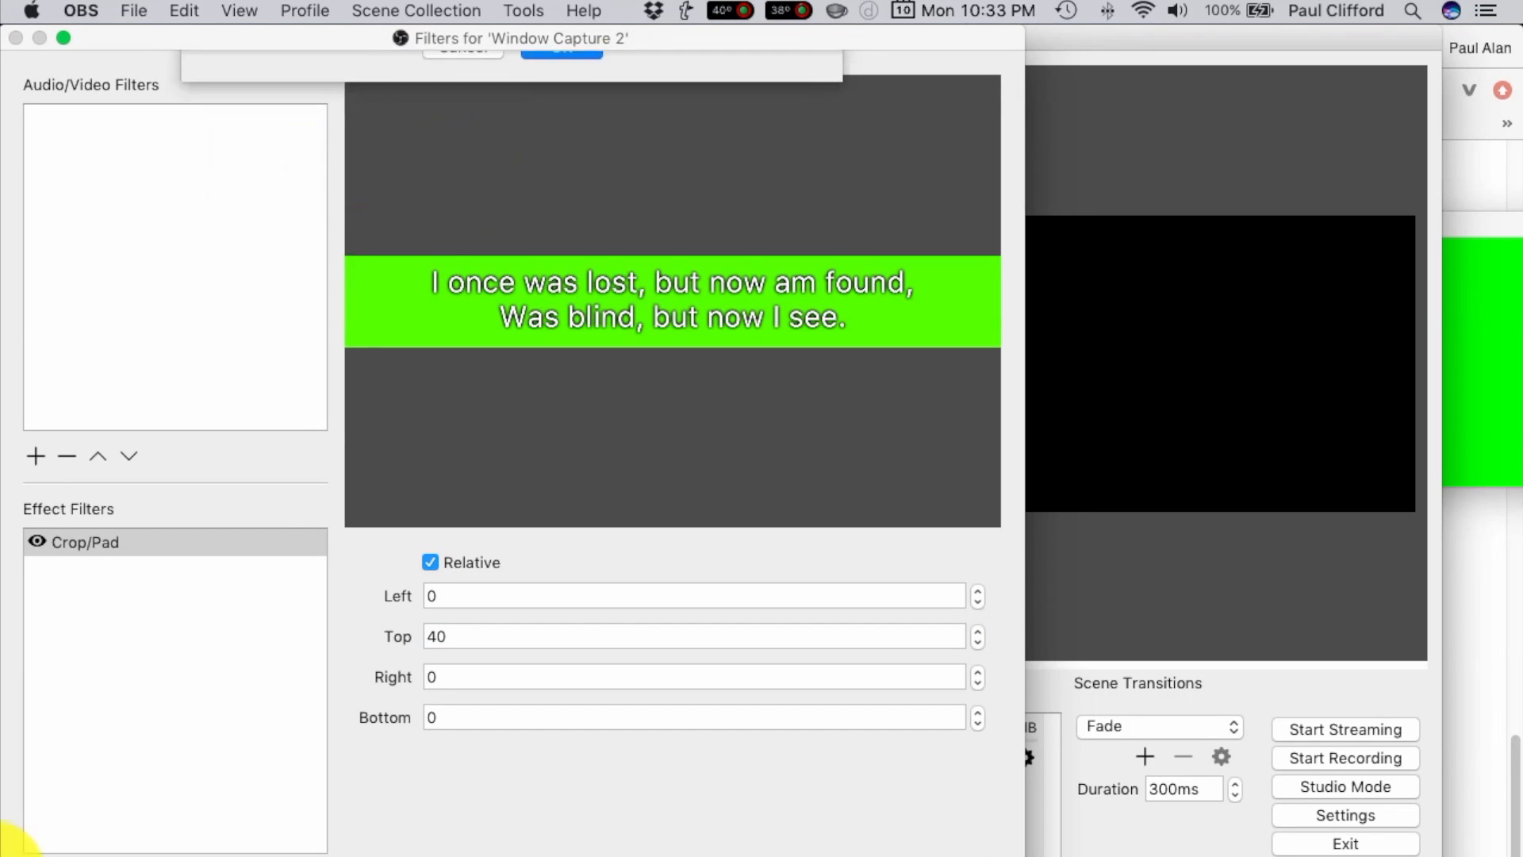
Add a Chroma Key filter keyed on green to Window Capture 2 and move the lyrics to the lower edge of the preview canvas
{"action": "left_click", "coordinate": [24, 853]}
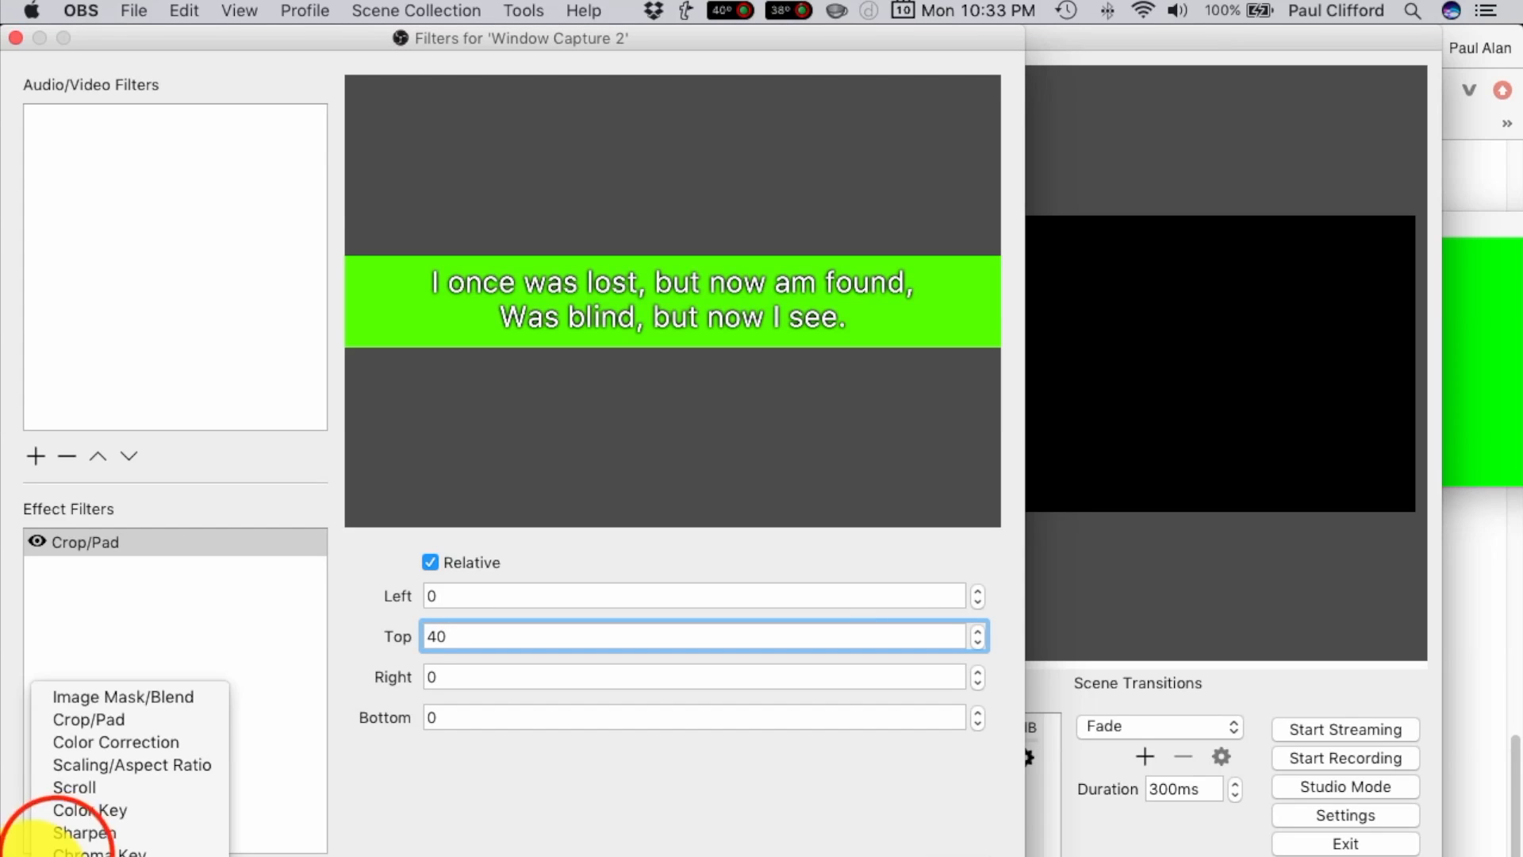
{"action": "left_click", "coordinate": [57, 853]}
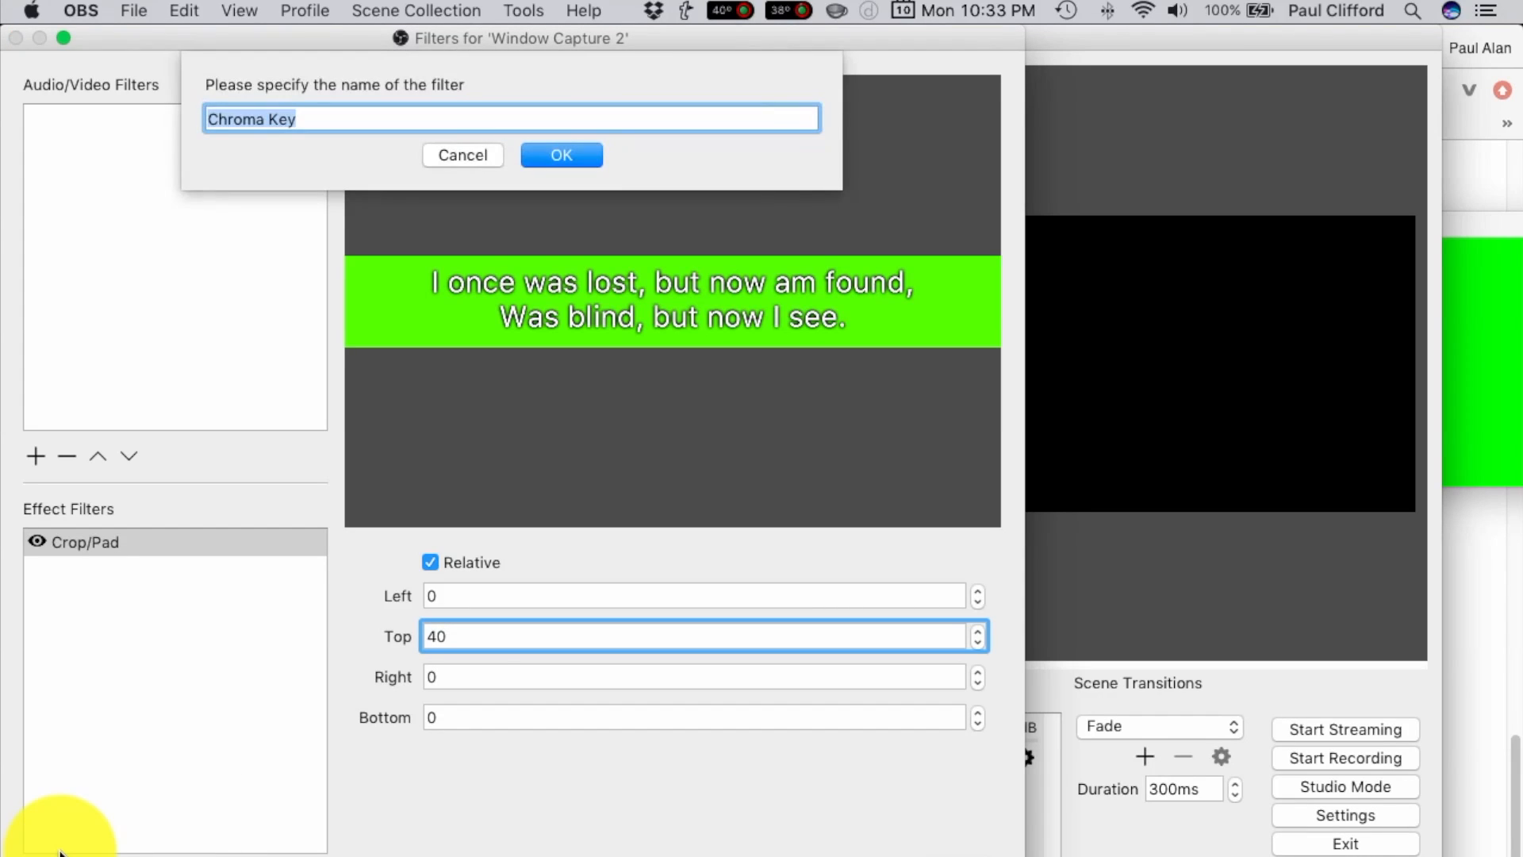
{"action": "left_click", "coordinate": [552, 155]}
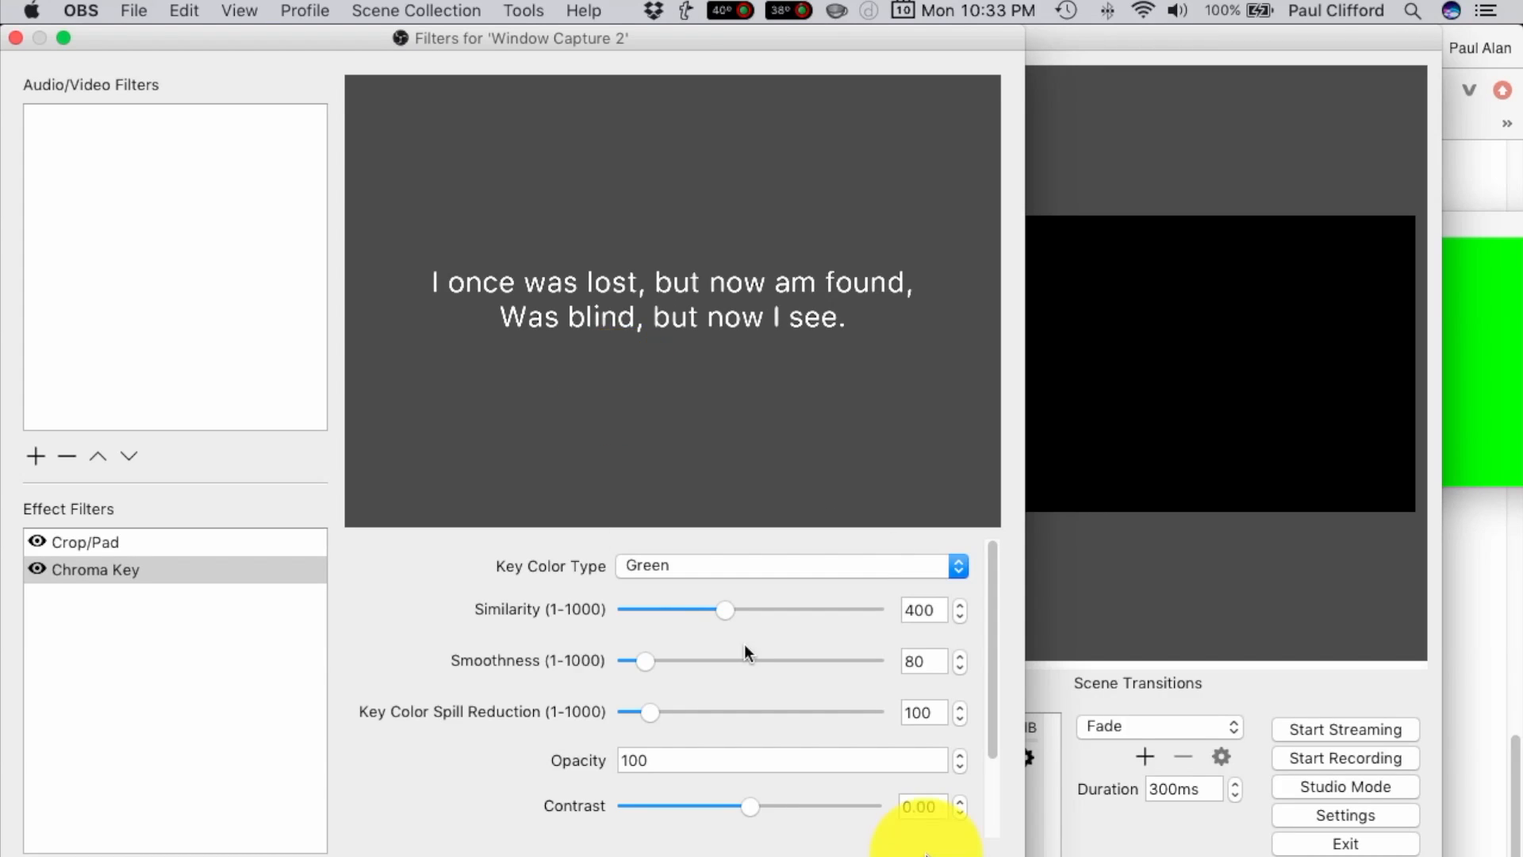
{"action": "left_click", "coordinate": [926, 854]}
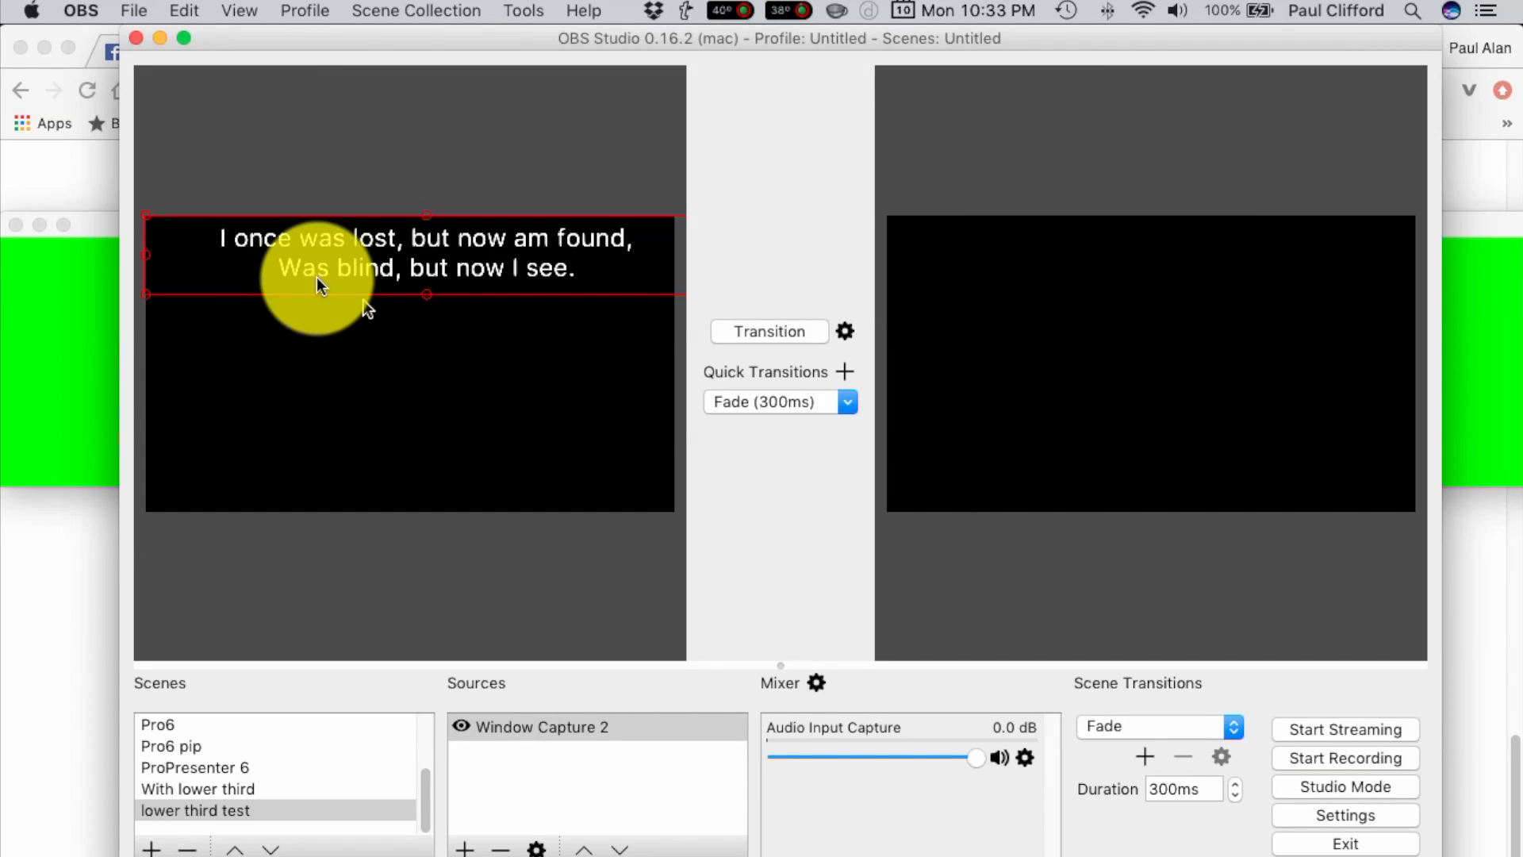
{"action": "left_click", "coordinate": [340, 274]}
{"action": "left_click_drag", "start_coordinate": [340, 264], "coordinate": [325, 477]}
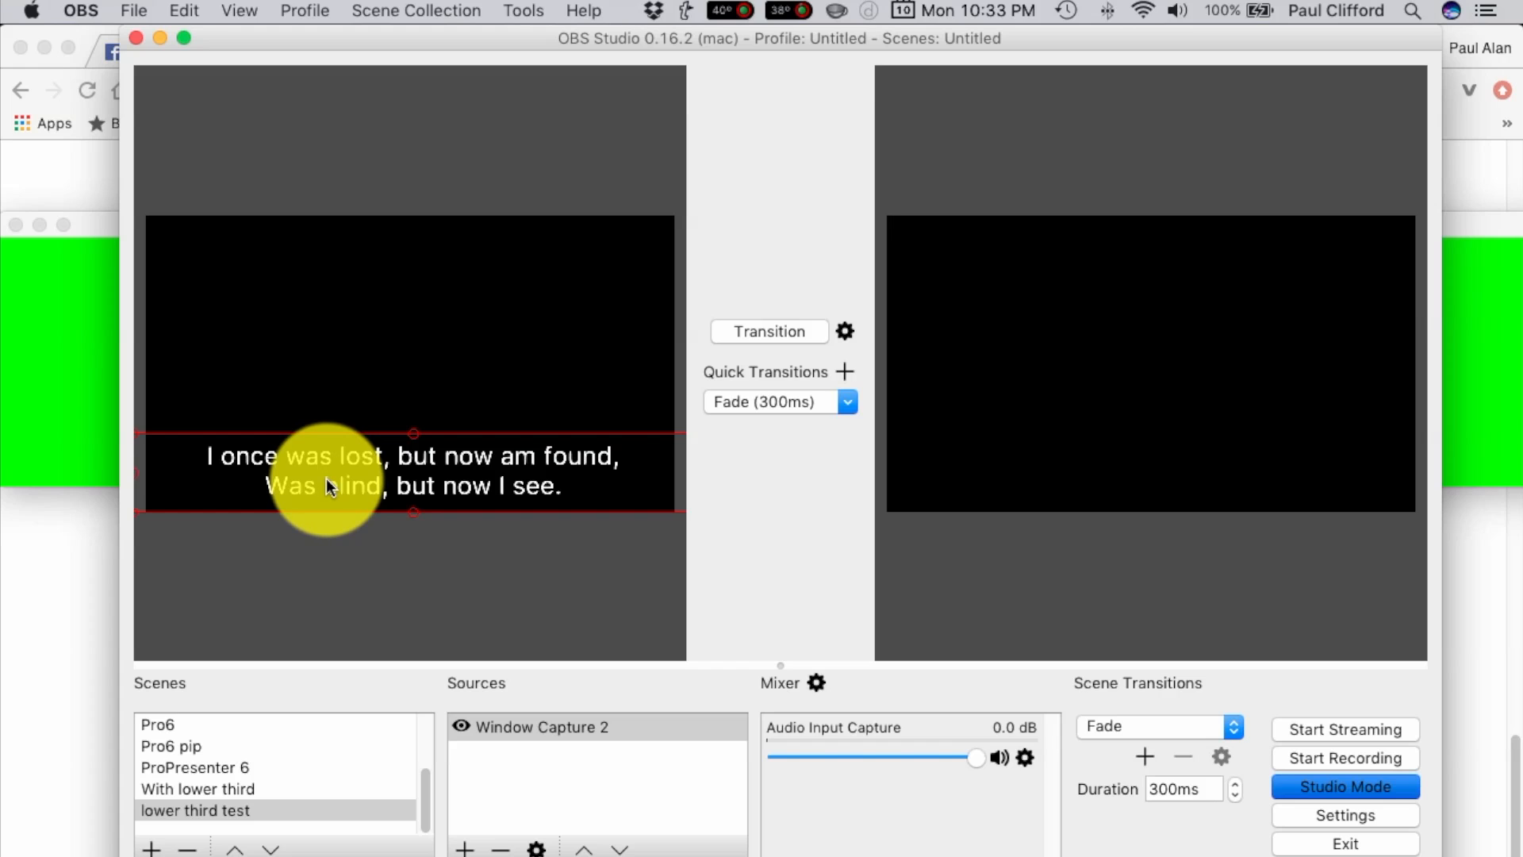
Add a new video capture source named "Video Capture Device 2" that uses the Built-in iSight camera
{"action": "left_click", "coordinate": [466, 847]}
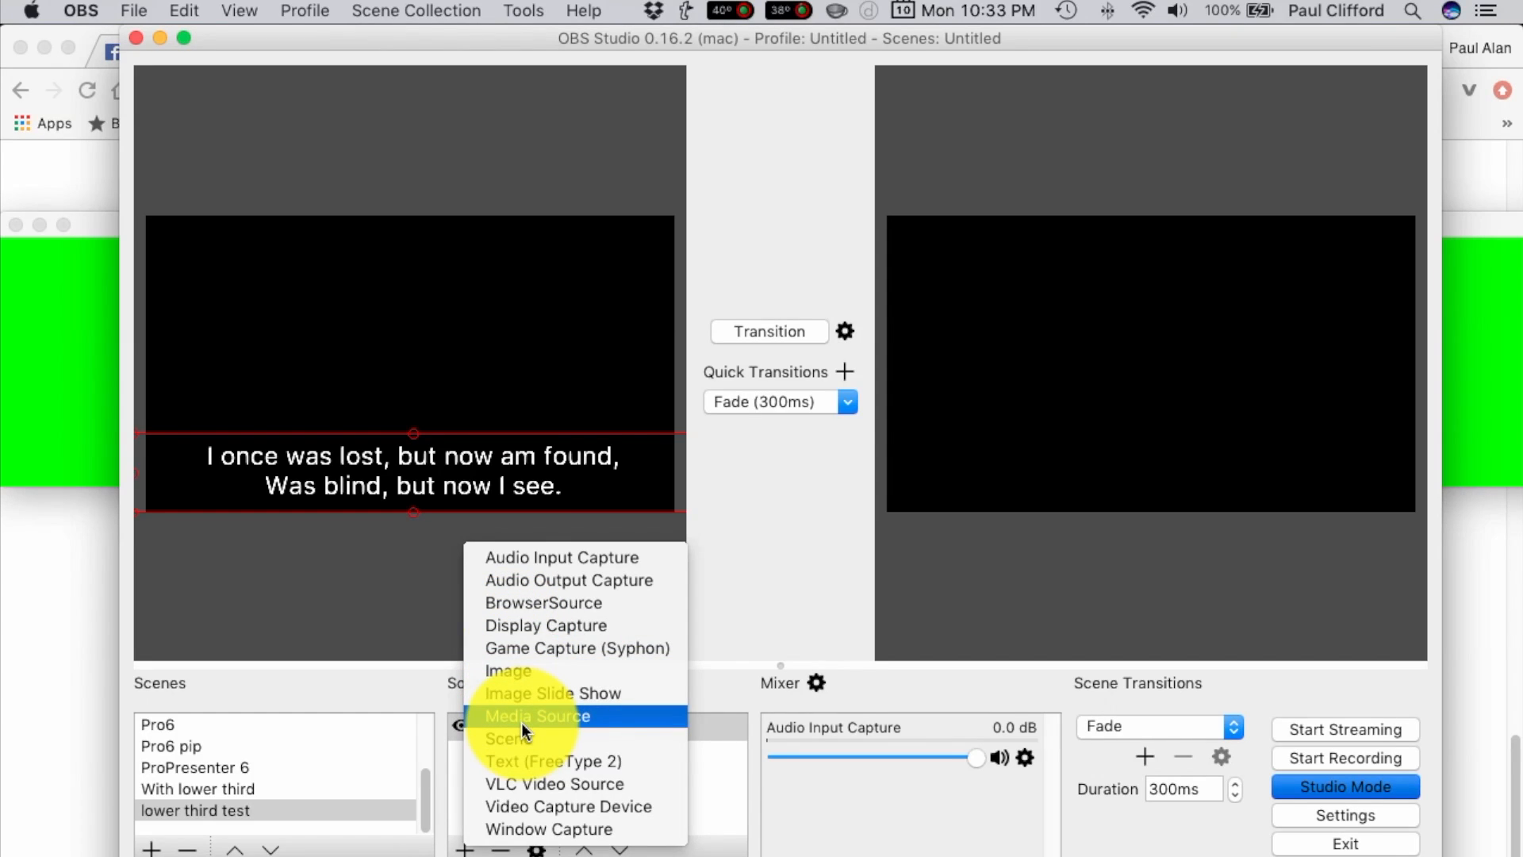
{"action": "left_click", "coordinate": [526, 809]}
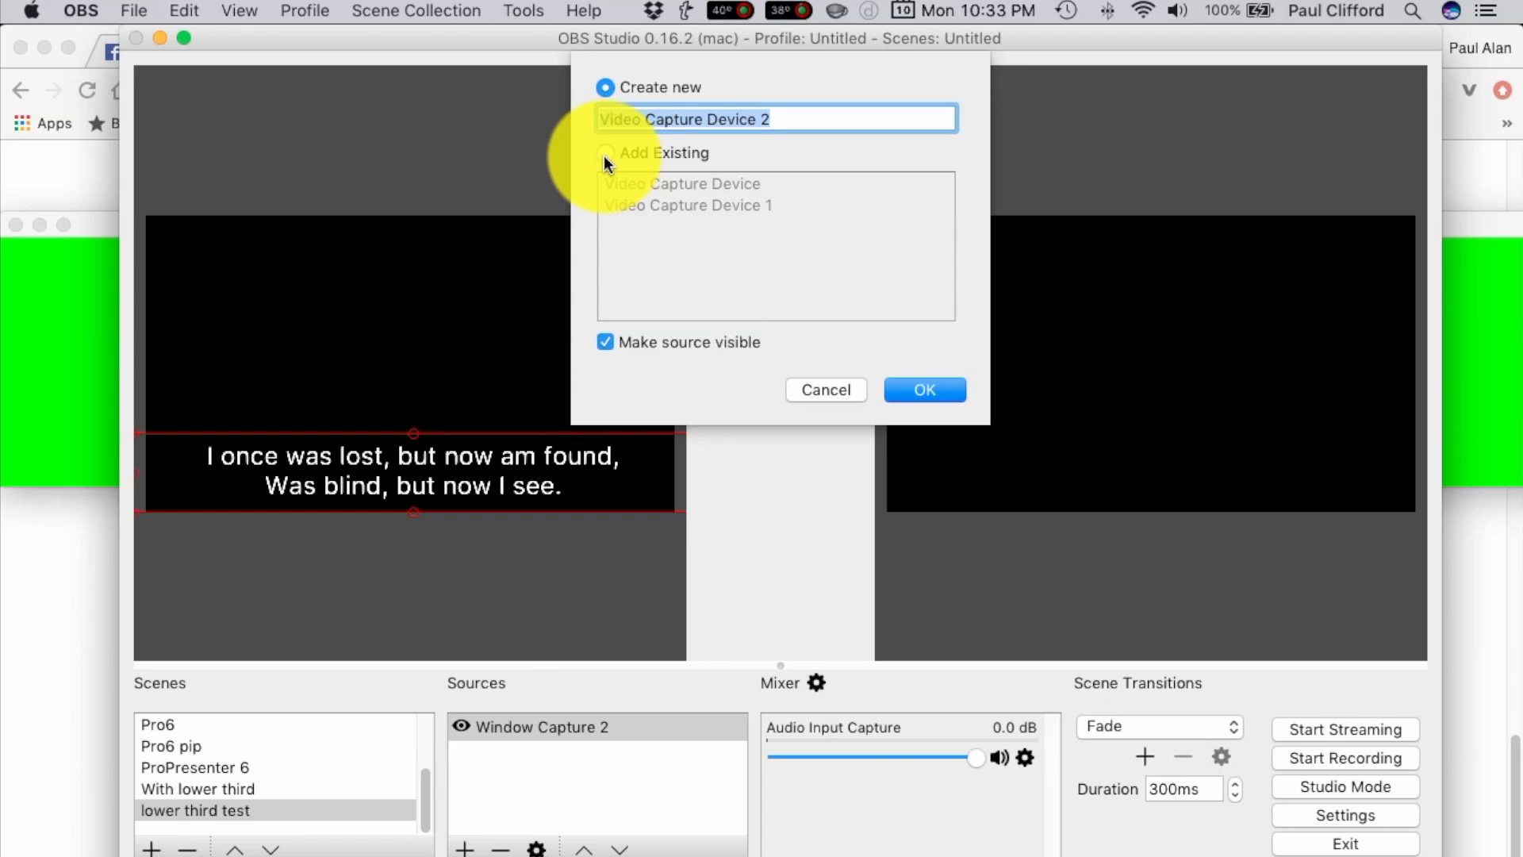
{"action": "left_click", "coordinate": [927, 392]}
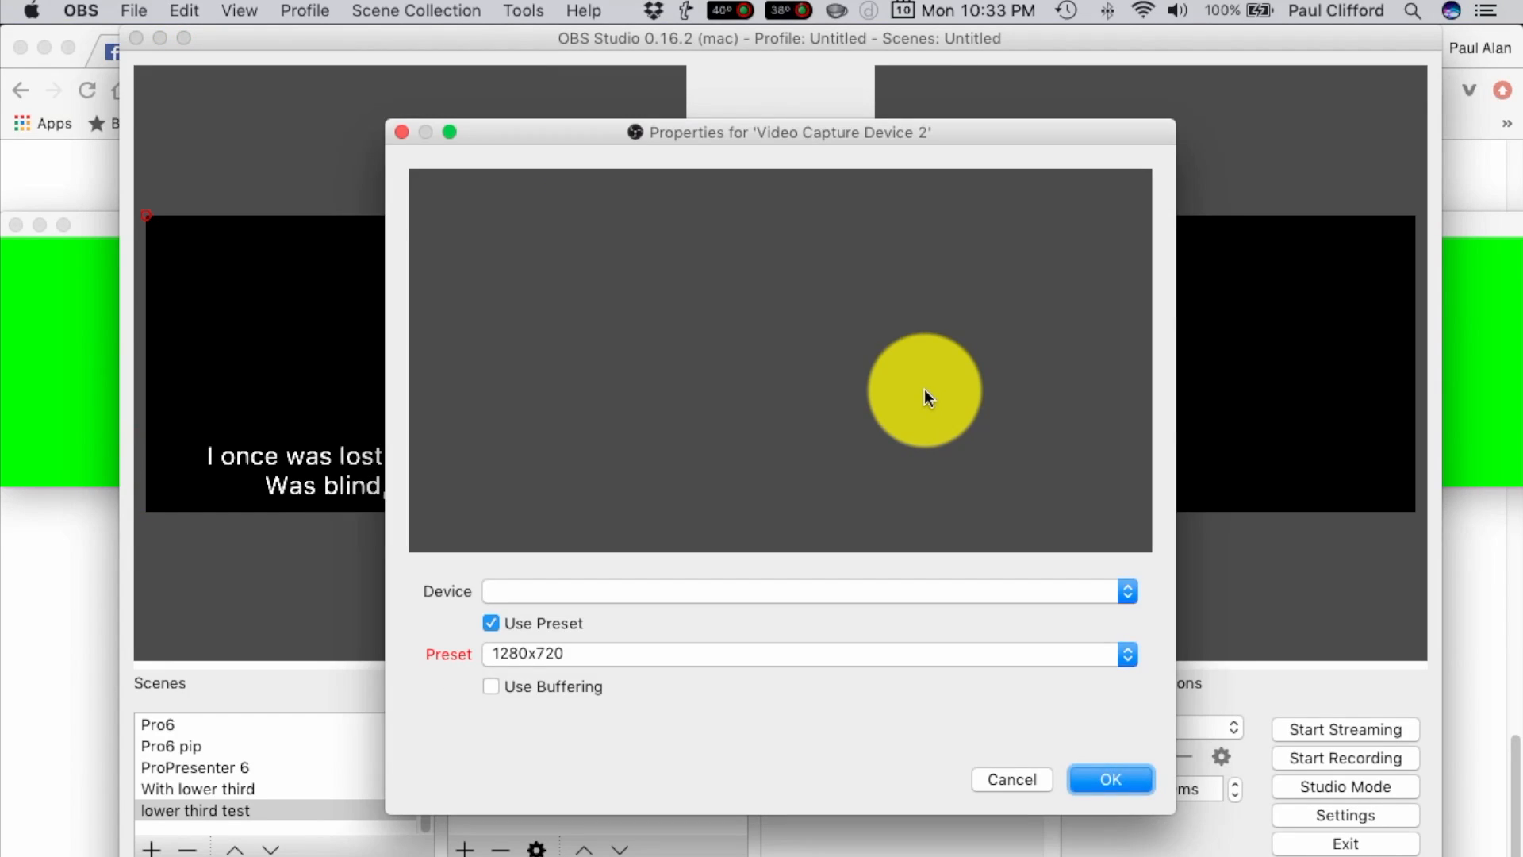
{"action": "left_click", "coordinate": [1127, 593]}
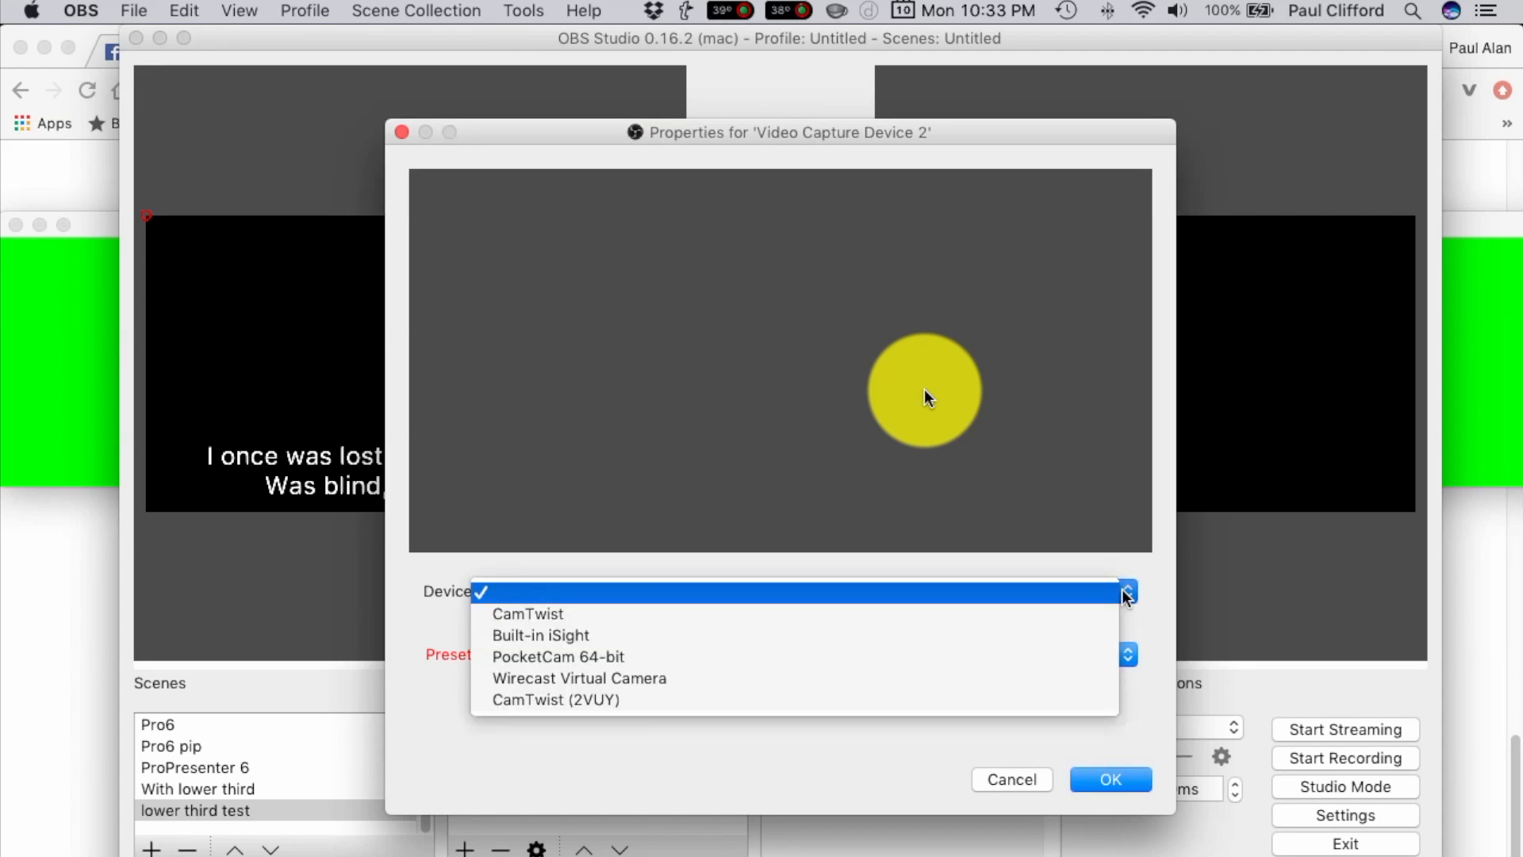
{"action": "left_click", "coordinate": [949, 636]}
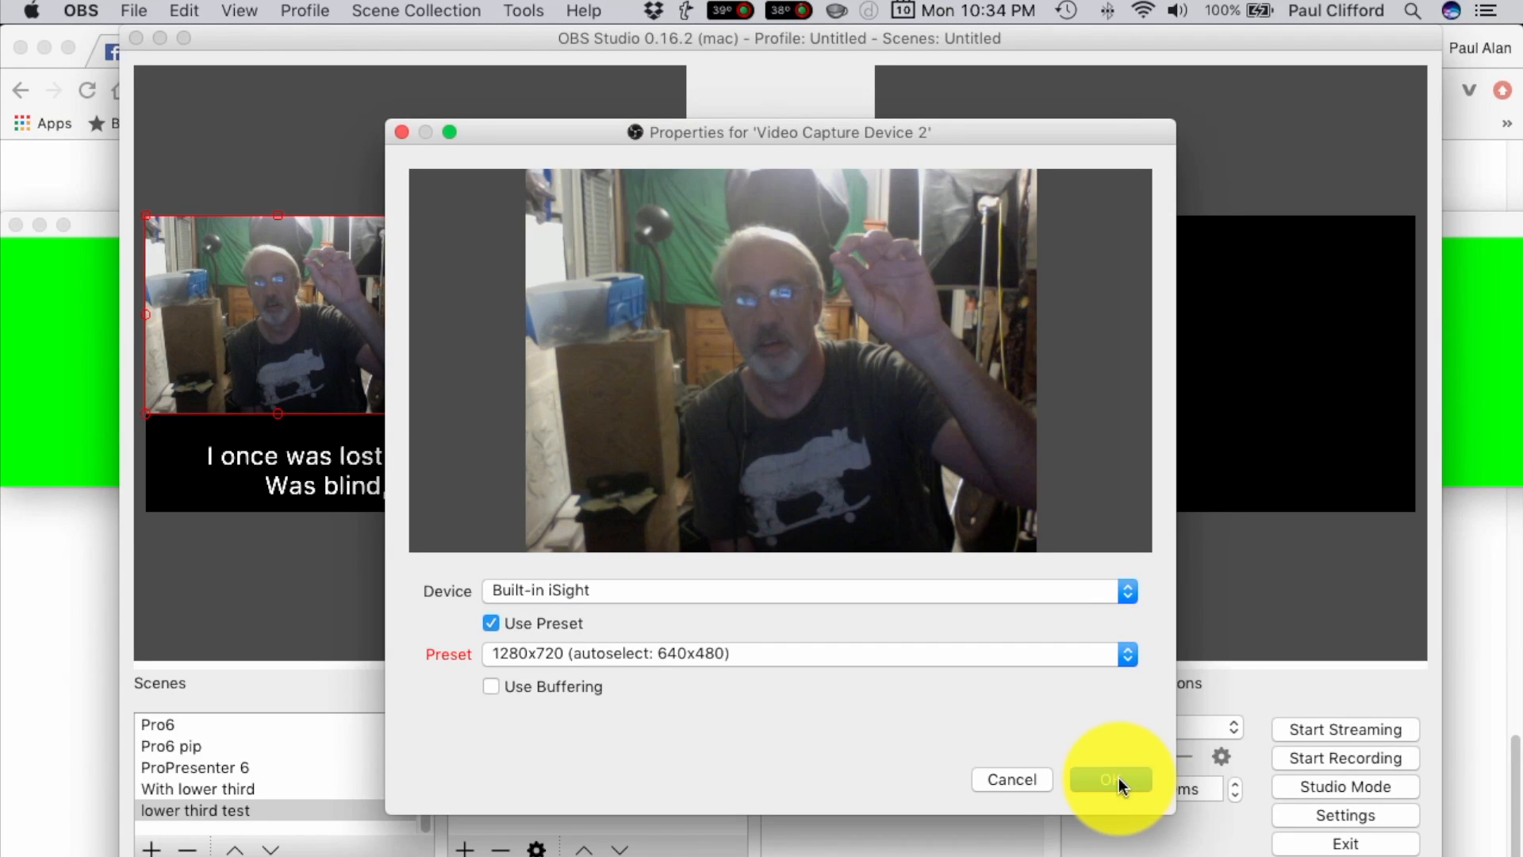
{"action": "left_click", "coordinate": [1114, 779]}
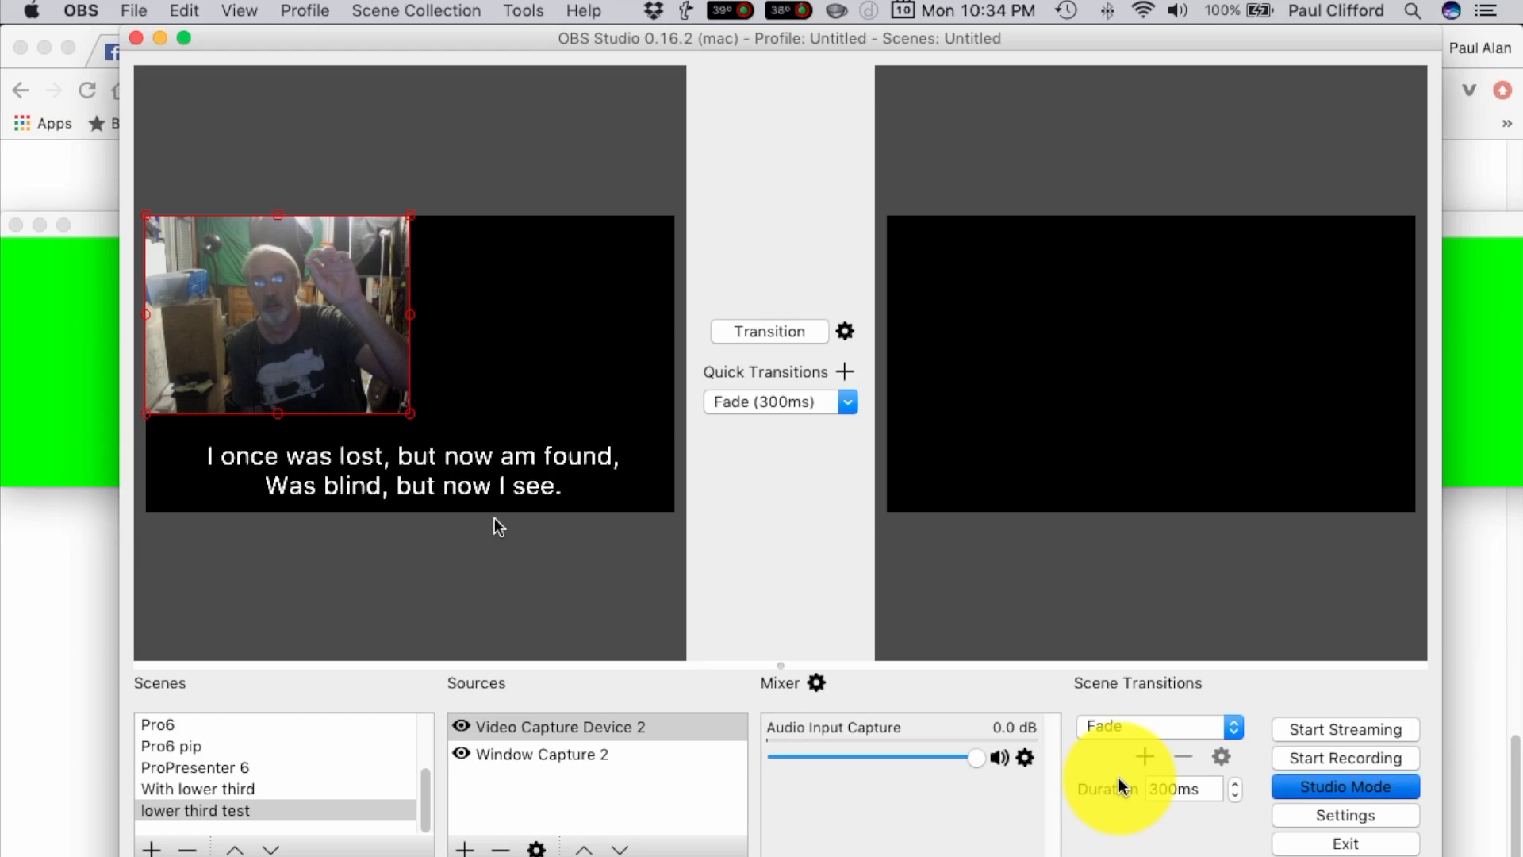
Enlarge the camera image to the full canvas width and shift it upward so it covers the whole canvas
{"action": "left_click", "coordinate": [408, 414]}
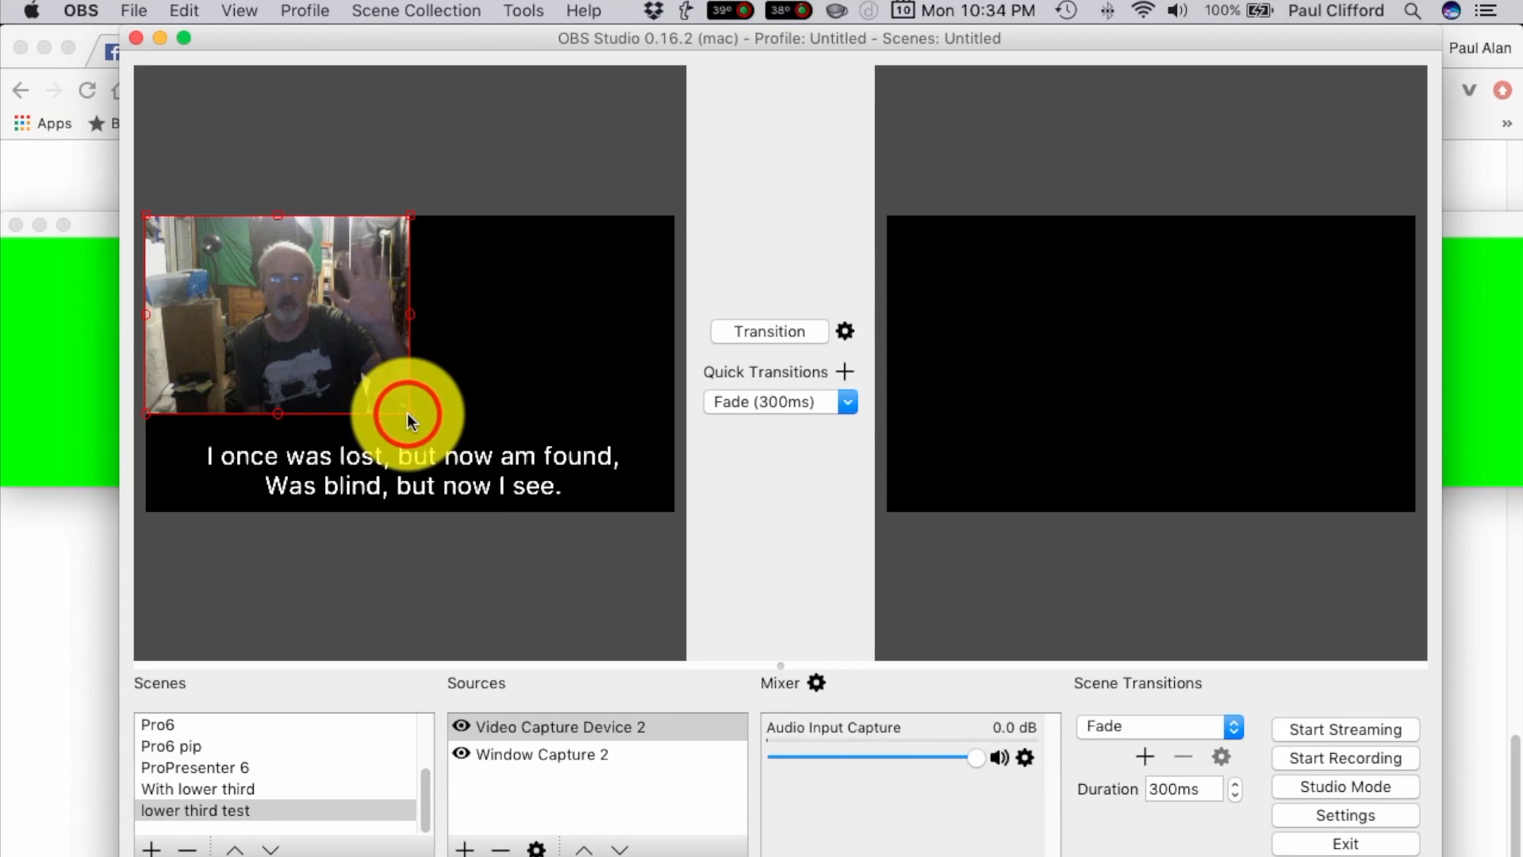
{"action": "left_click_drag", "start_coordinate": [408, 414], "coordinate": [673, 509]}
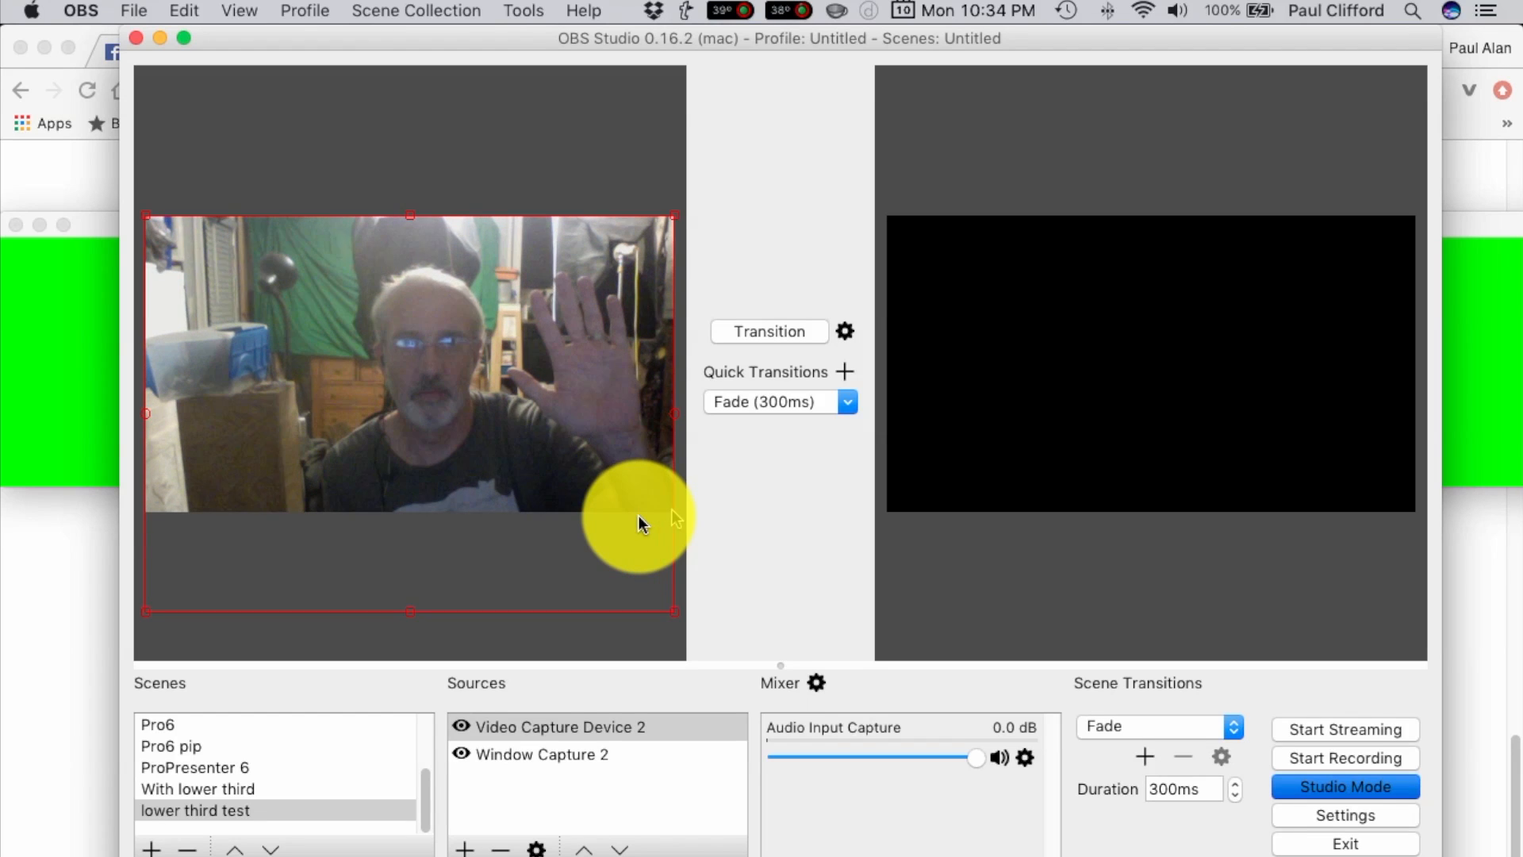
{"action": "left_click_drag", "start_coordinate": [605, 400], "coordinate": [599, 345]}
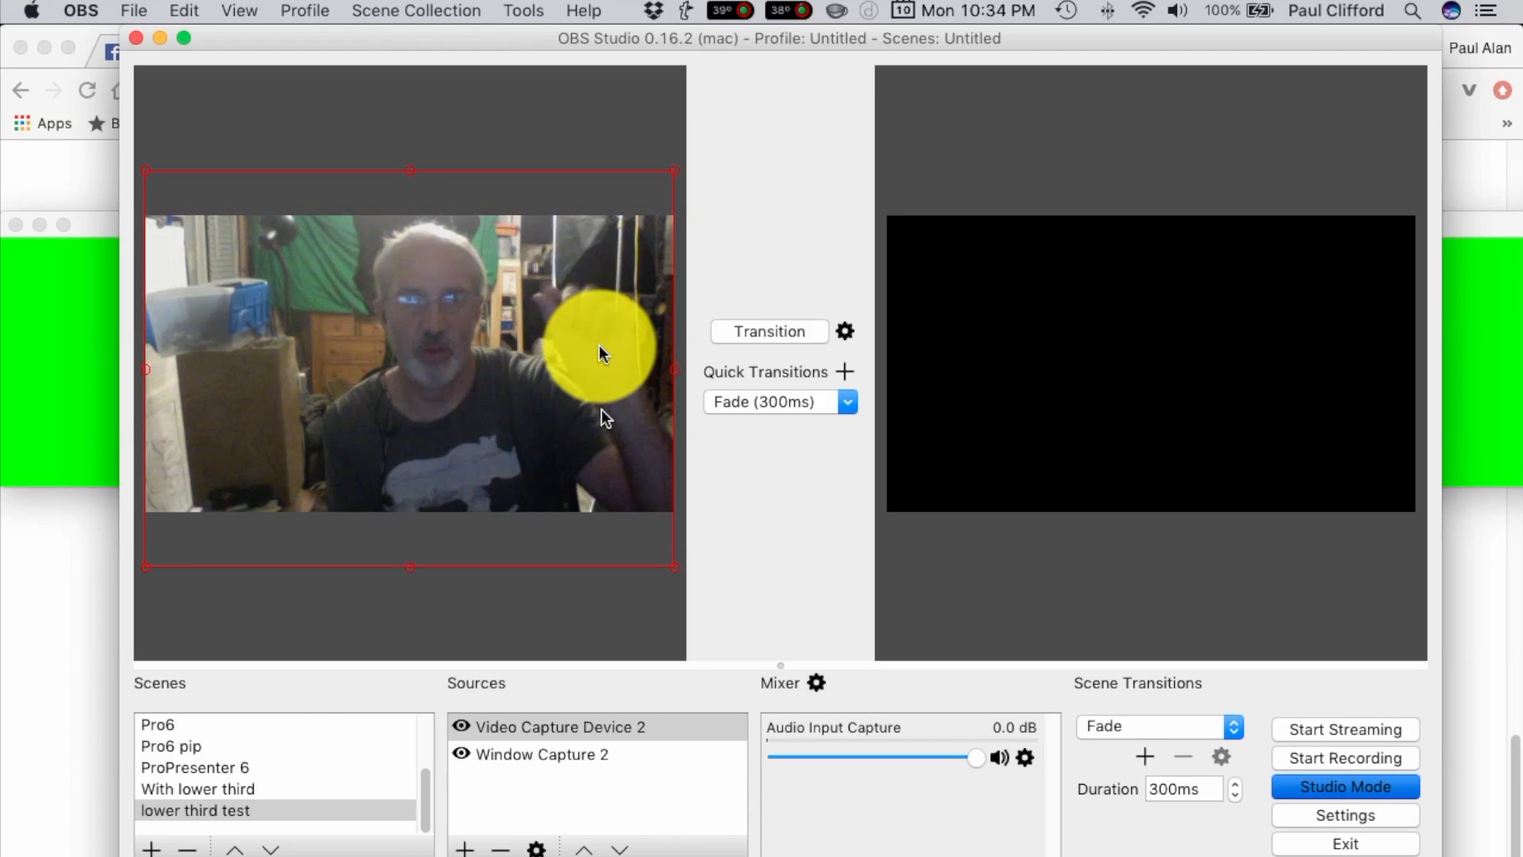
Move Window Capture 2 above Video Capture Device 2 in the source order so the lyrics overlay the camera
{"action": "left_click", "coordinate": [569, 754]}
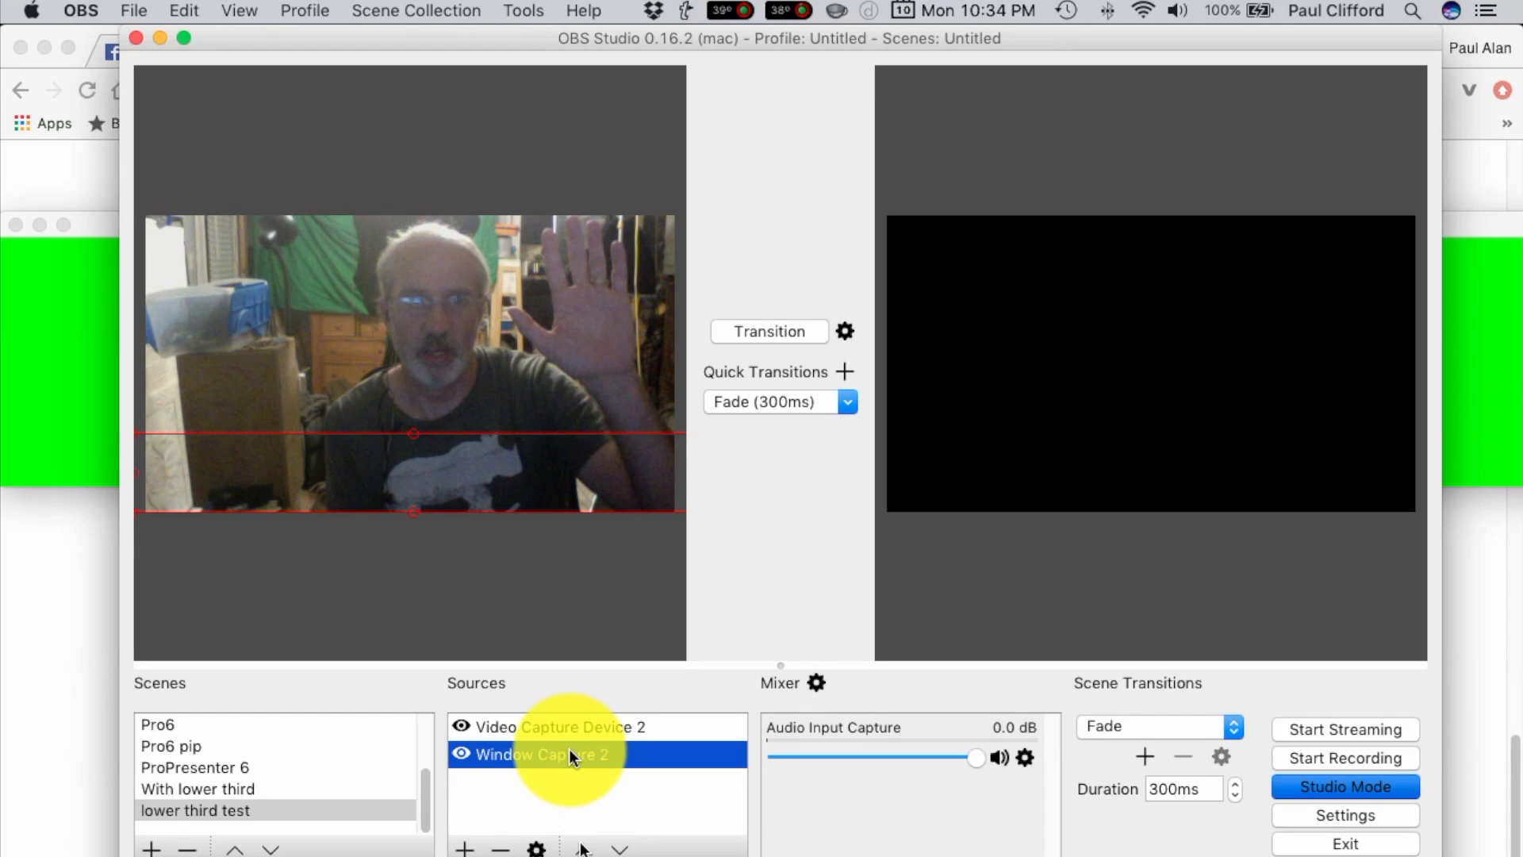
{"action": "left_click", "coordinate": [584, 849]}
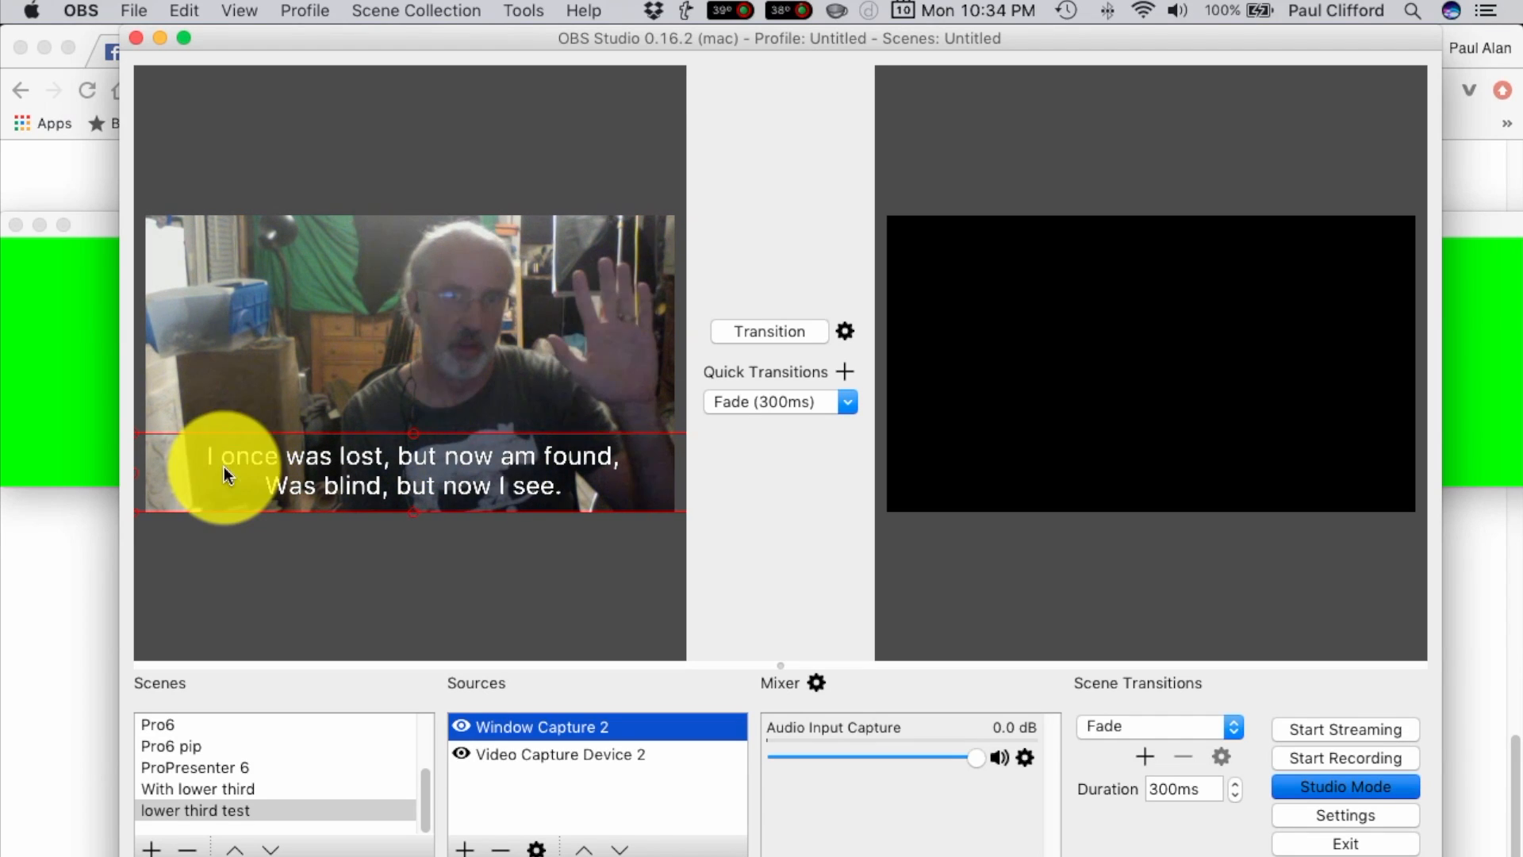
{"action": "left_click", "coordinate": [399, 483]}
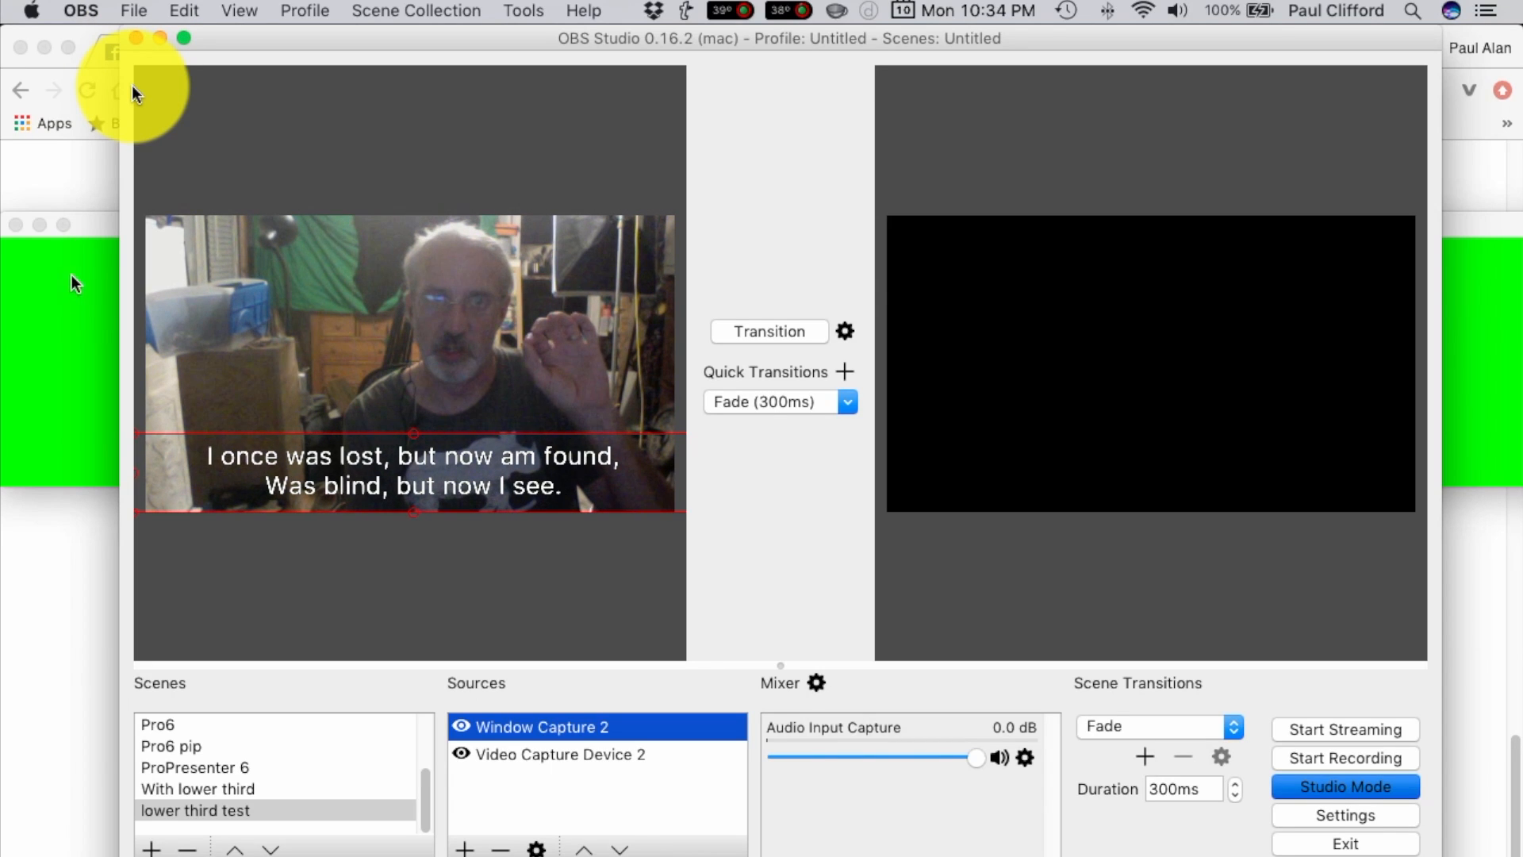
Hide OBS and switch to the Stage display Lower Key viewer window
{"action": "left_click", "coordinate": [91, 9]}
{"action": "left_click", "coordinate": [119, 197]}
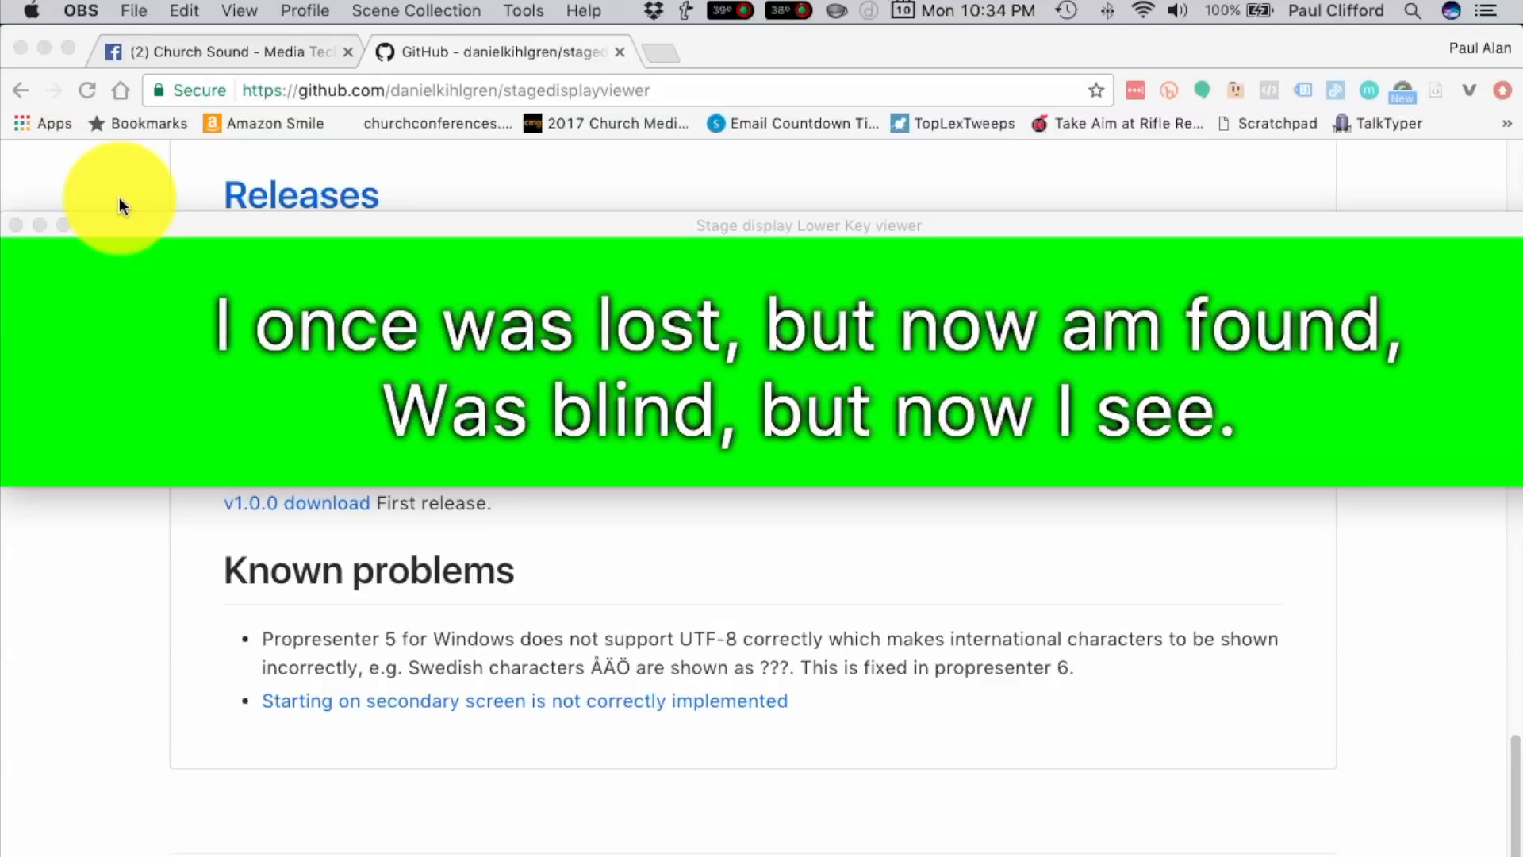
{"action": "left_click", "coordinate": [215, 224]}
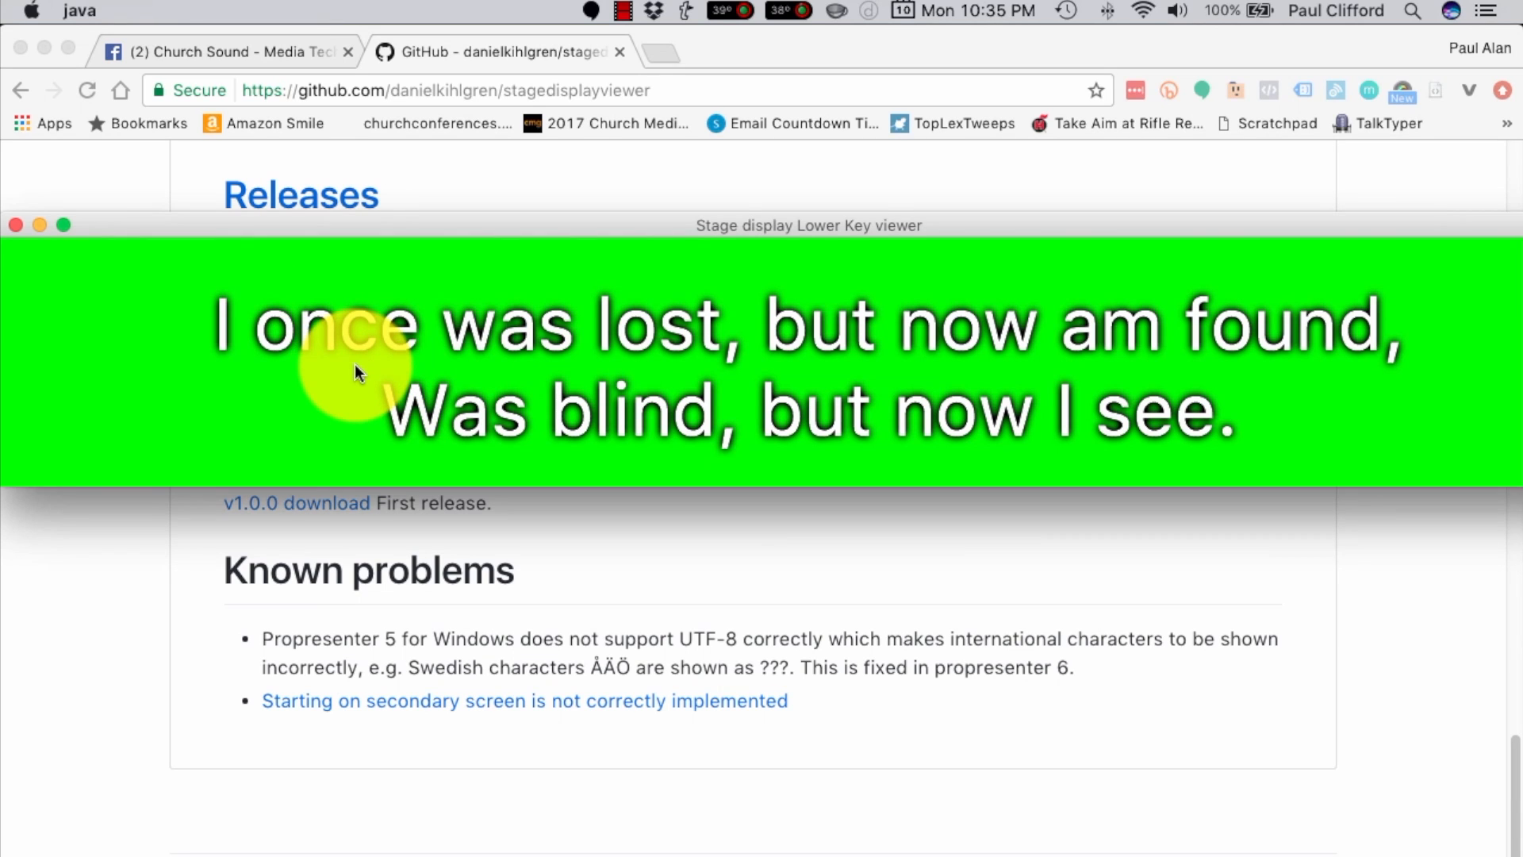
{"action": "left_click", "coordinate": [313, 227]}
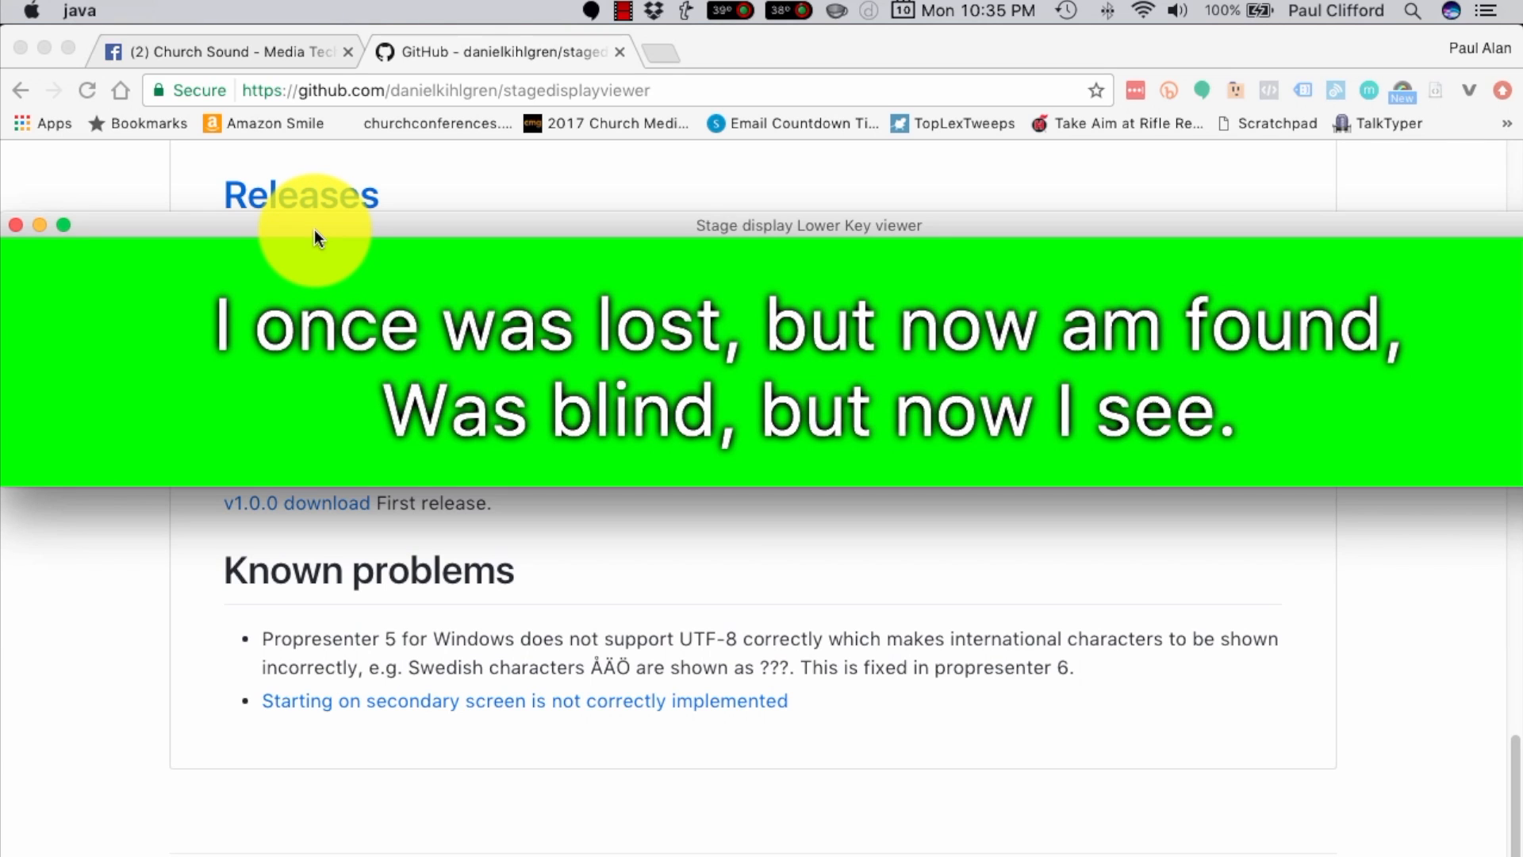
Switch to Sublime Text 2, restore the minimized styles copy.css window, and bring up the StageDisplayViewer folder in Finder
{"action": "key", "text": "super+Tab"}
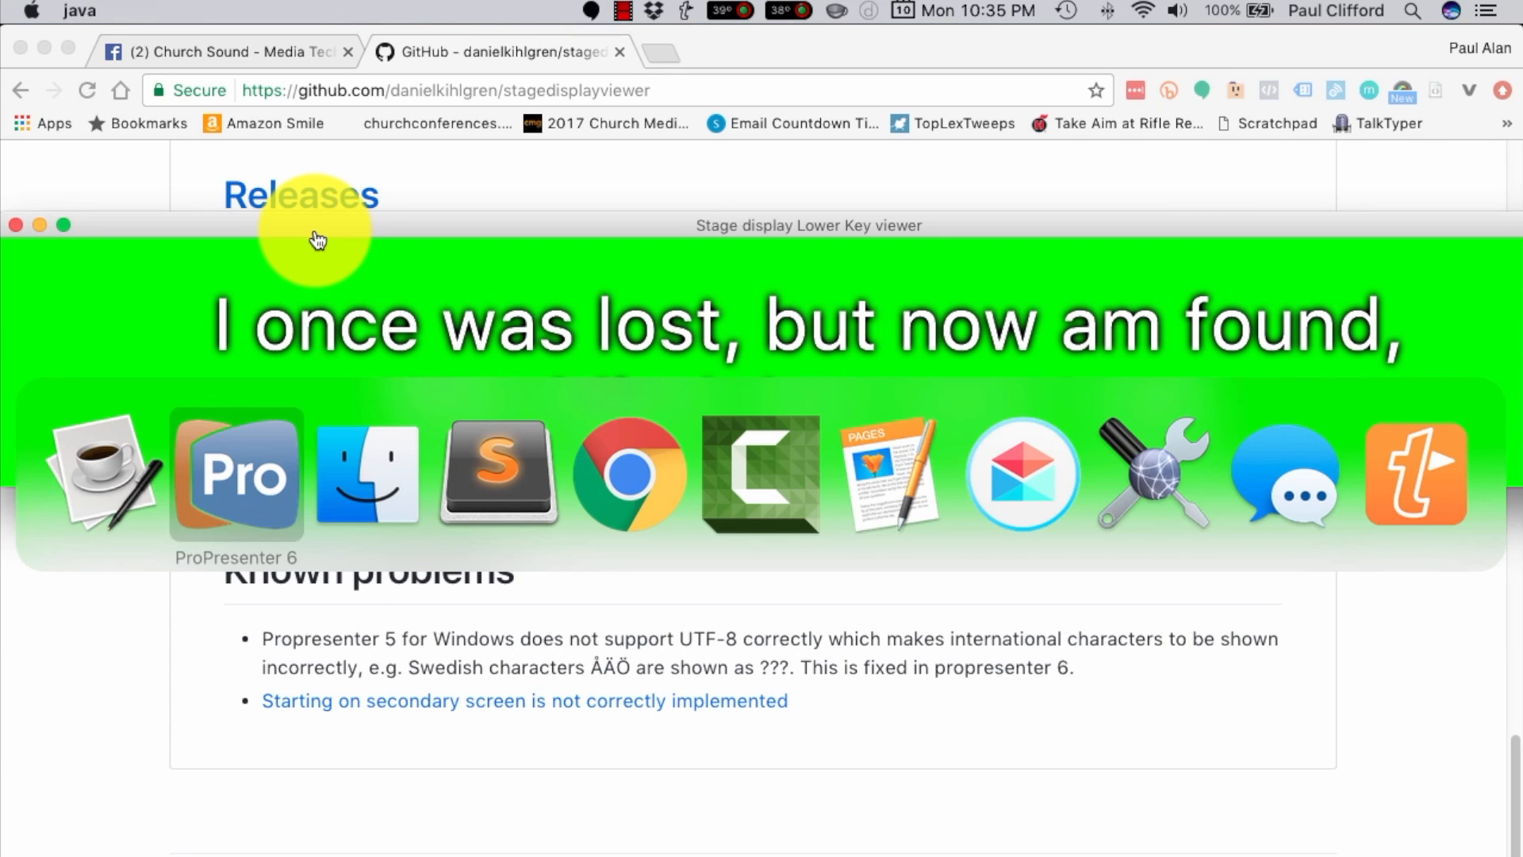
{"action": "key", "text": "super+Tab"}
{"action": "key", "text": "super+Tab"}
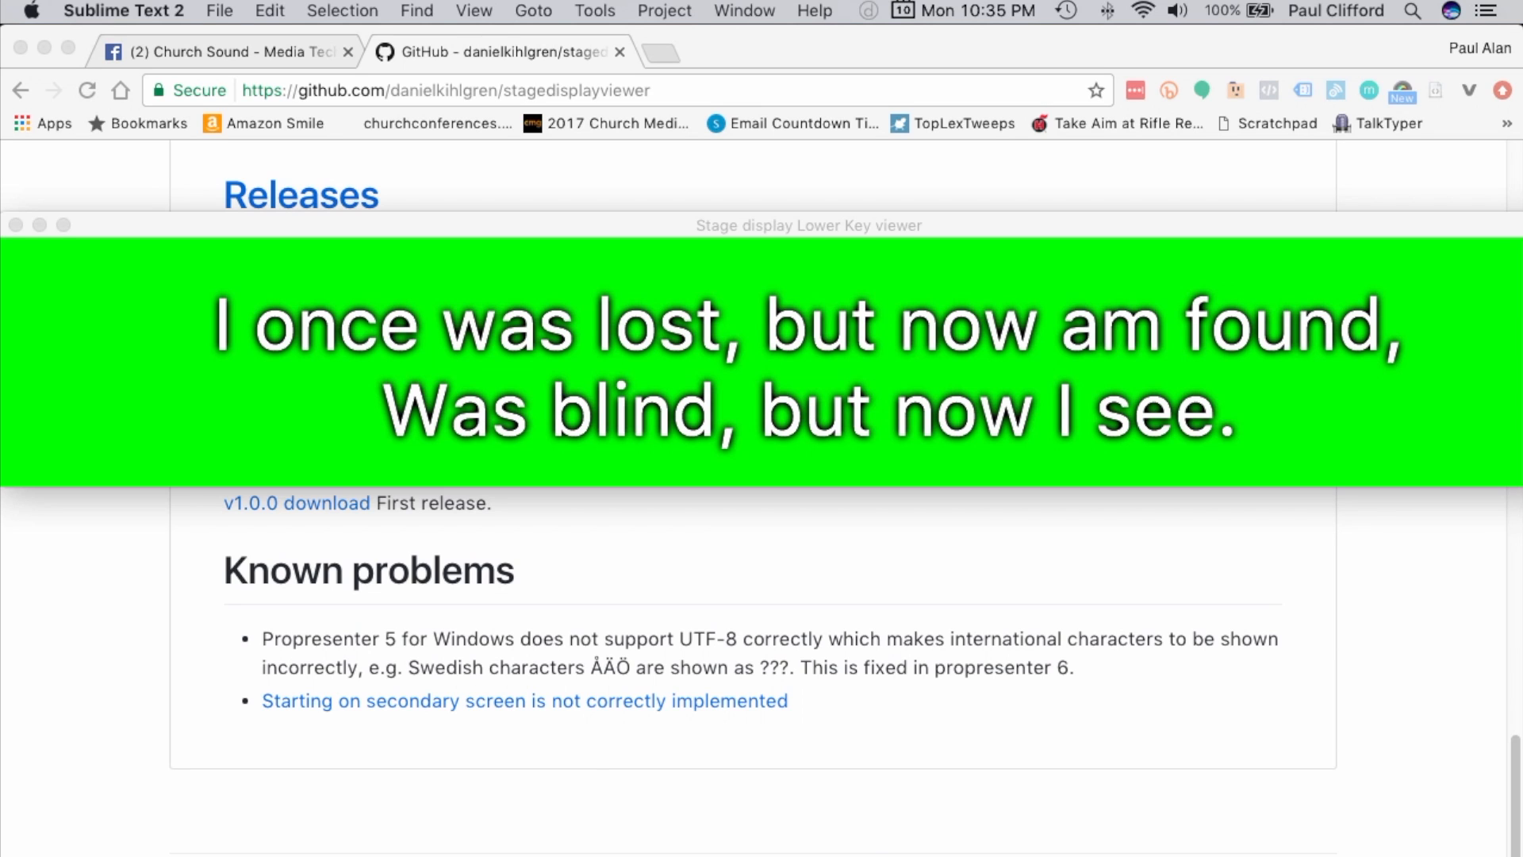
{"action": "mouse_move", "coordinate": [662, 855]}
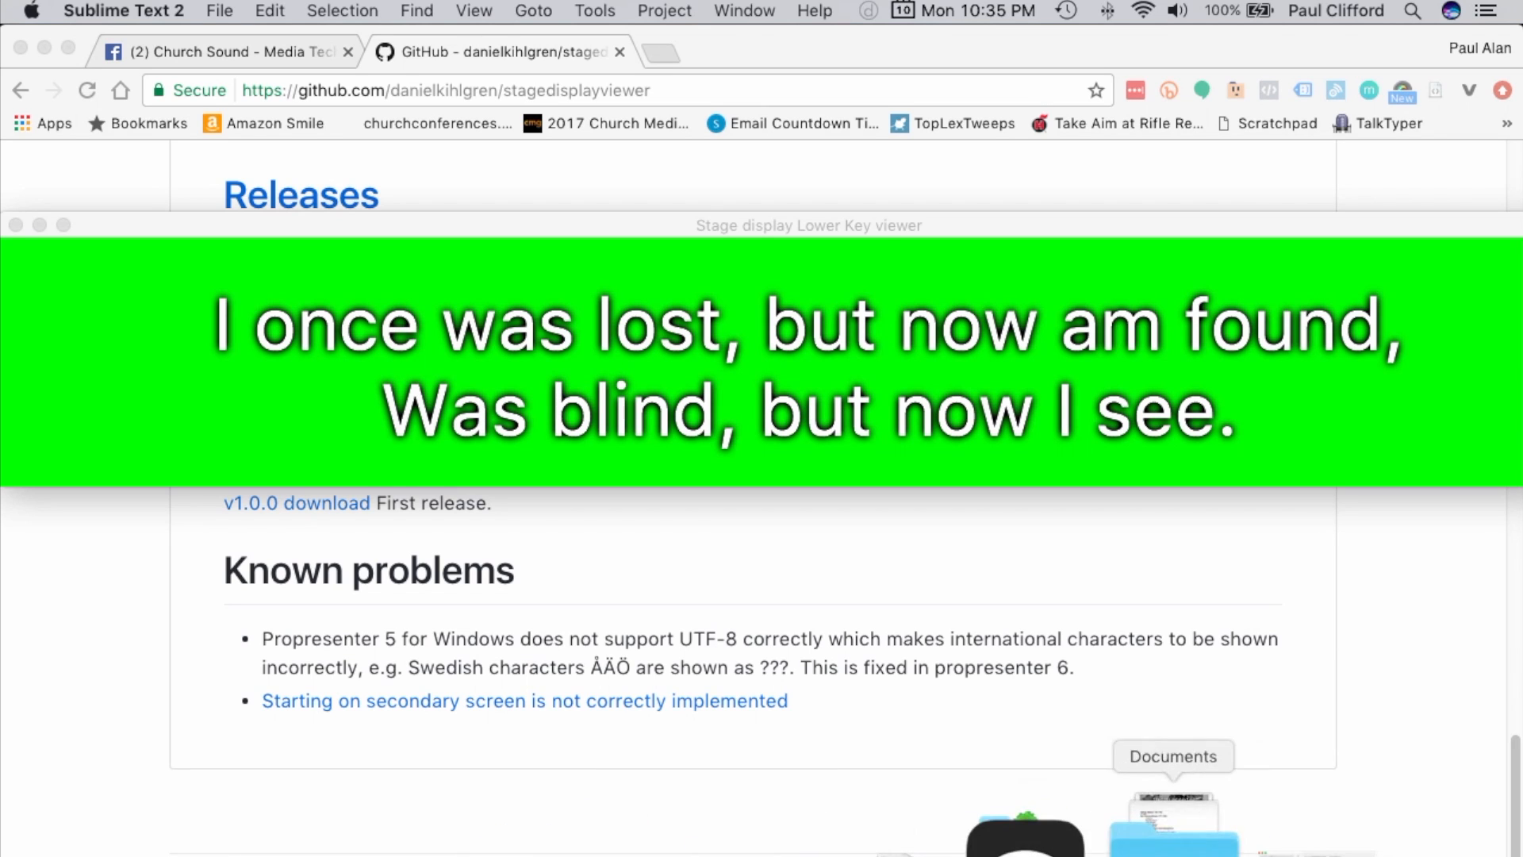
{"action": "left_click", "coordinate": [1320, 843]}
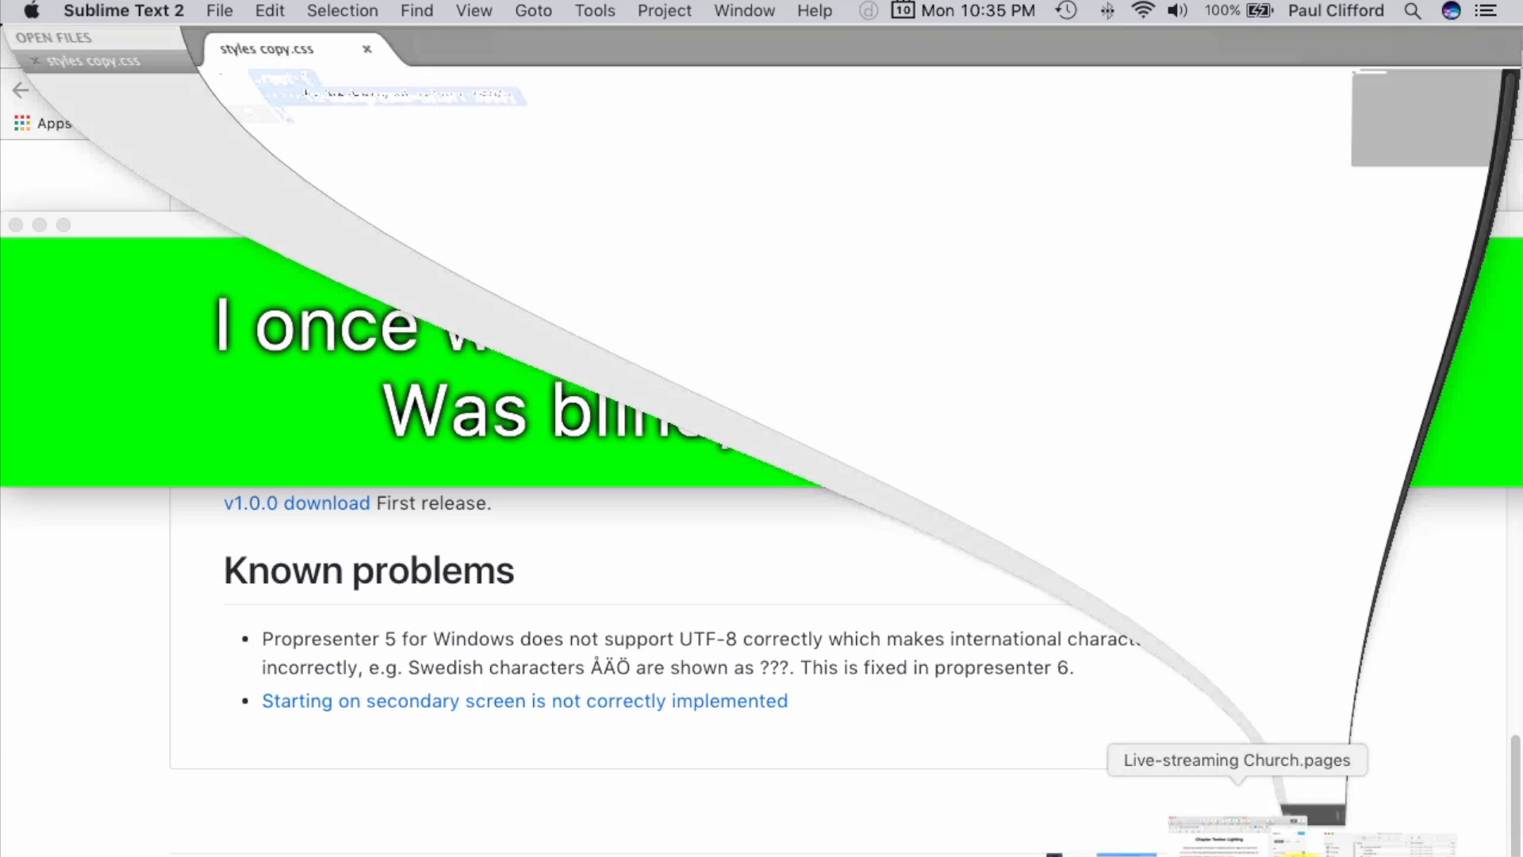
{"action": "left_click", "coordinate": [1311, 846]}
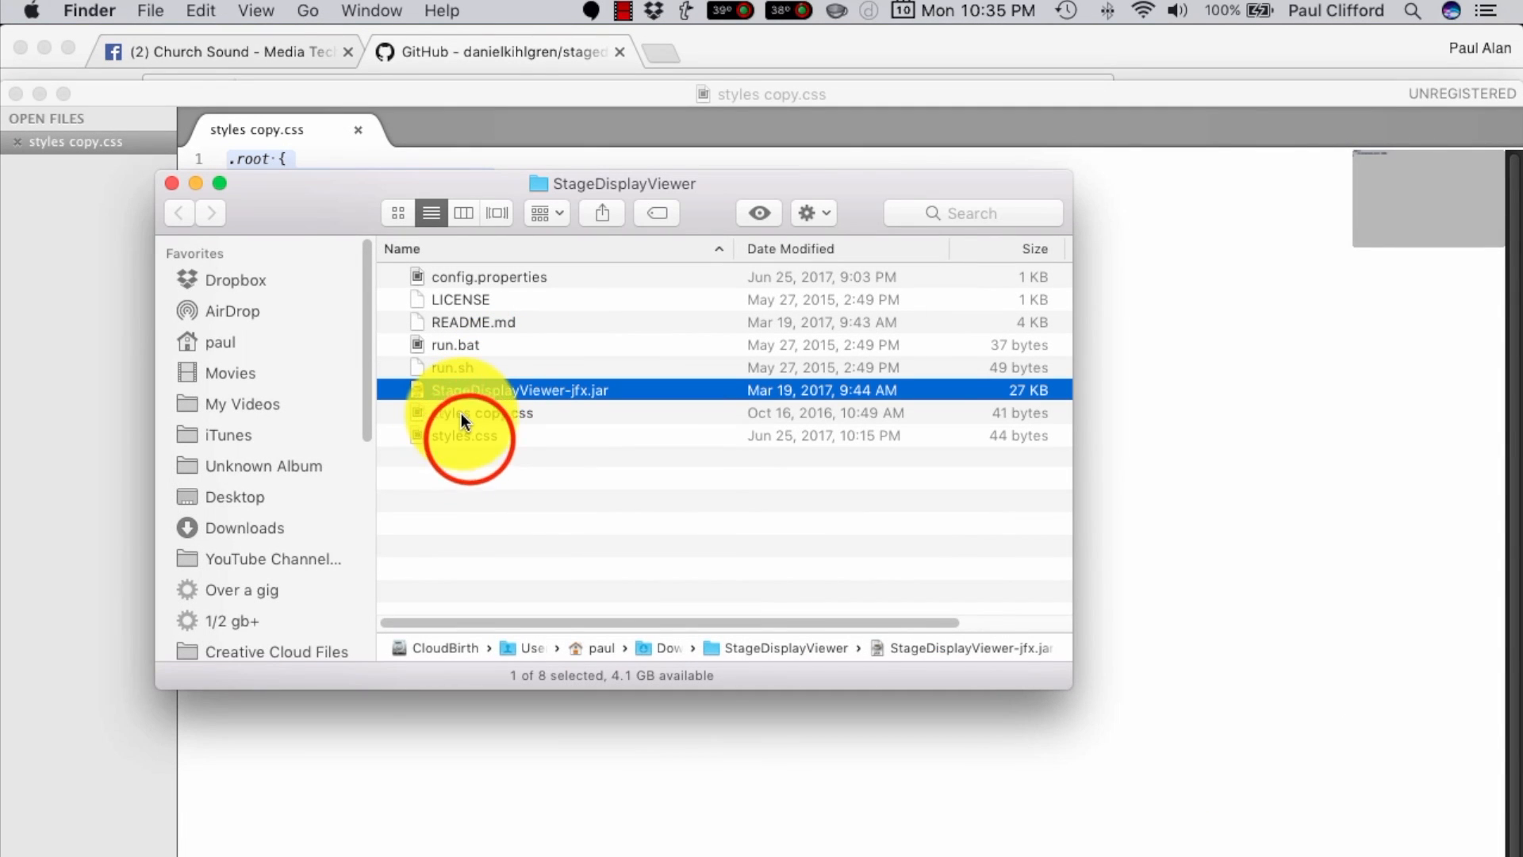
Point out styles.css in the StageDisplayViewer folder and open styles copy.css in Sublime Text 2
{"action": "left_click", "coordinate": [468, 435]}
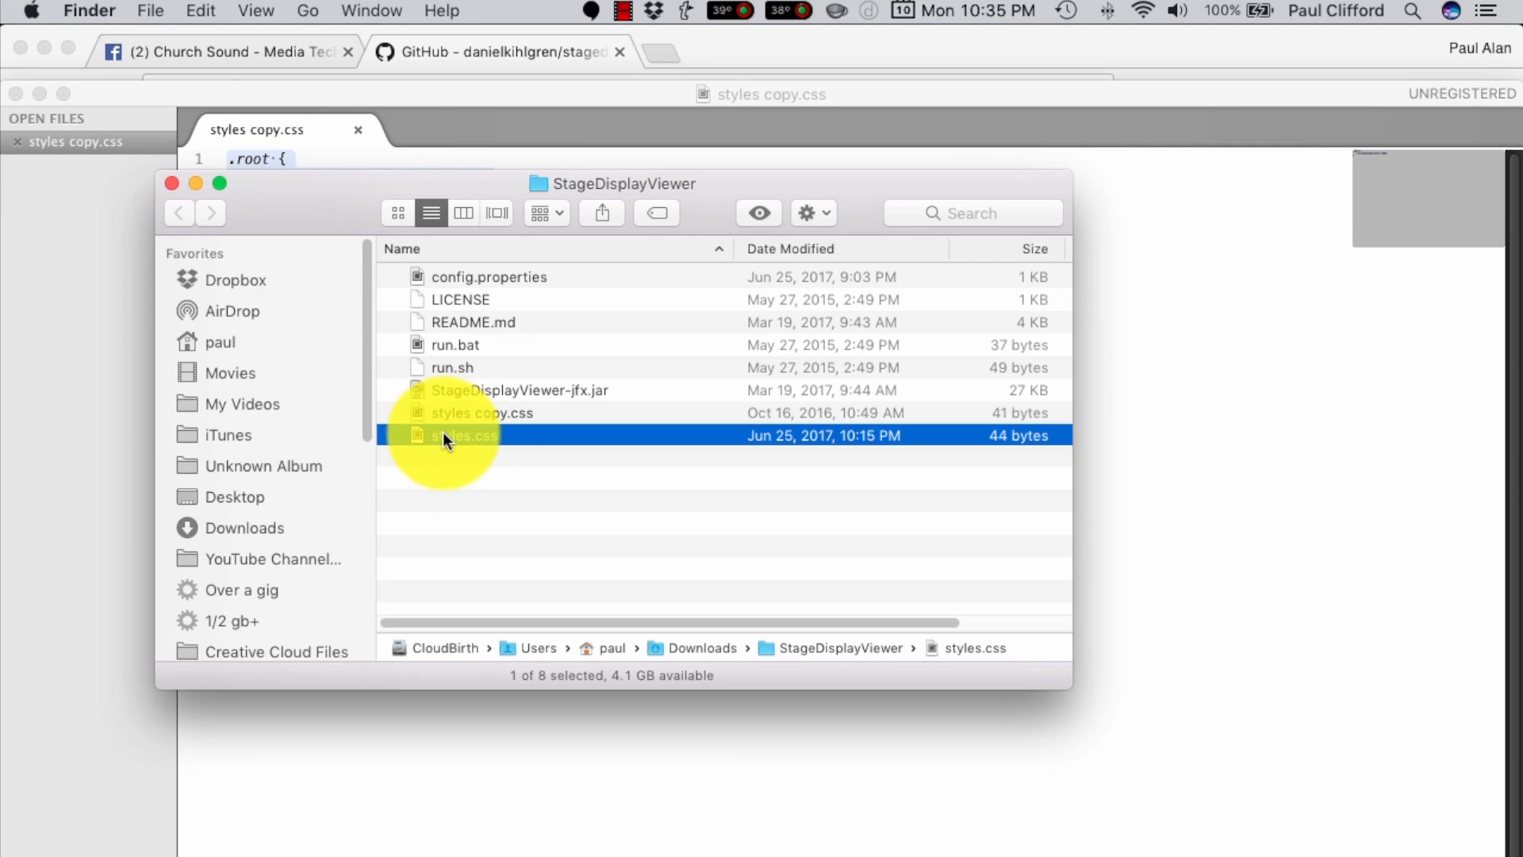
{"action": "left_click", "coordinate": [471, 444]}
{"action": "left_click", "coordinate": [474, 412]}
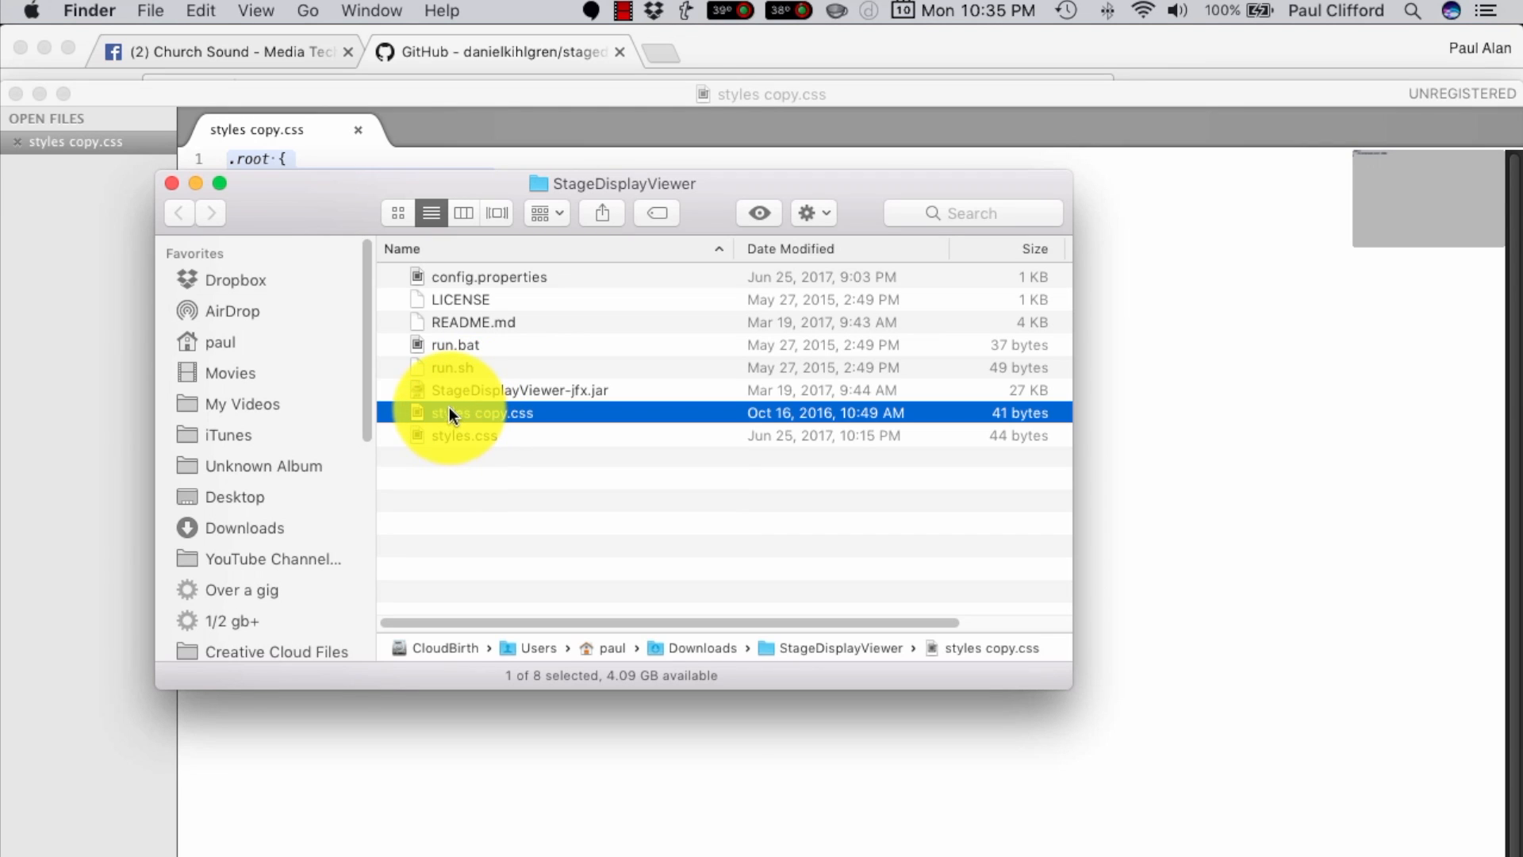
{"action": "left_click", "coordinate": [421, 411]}
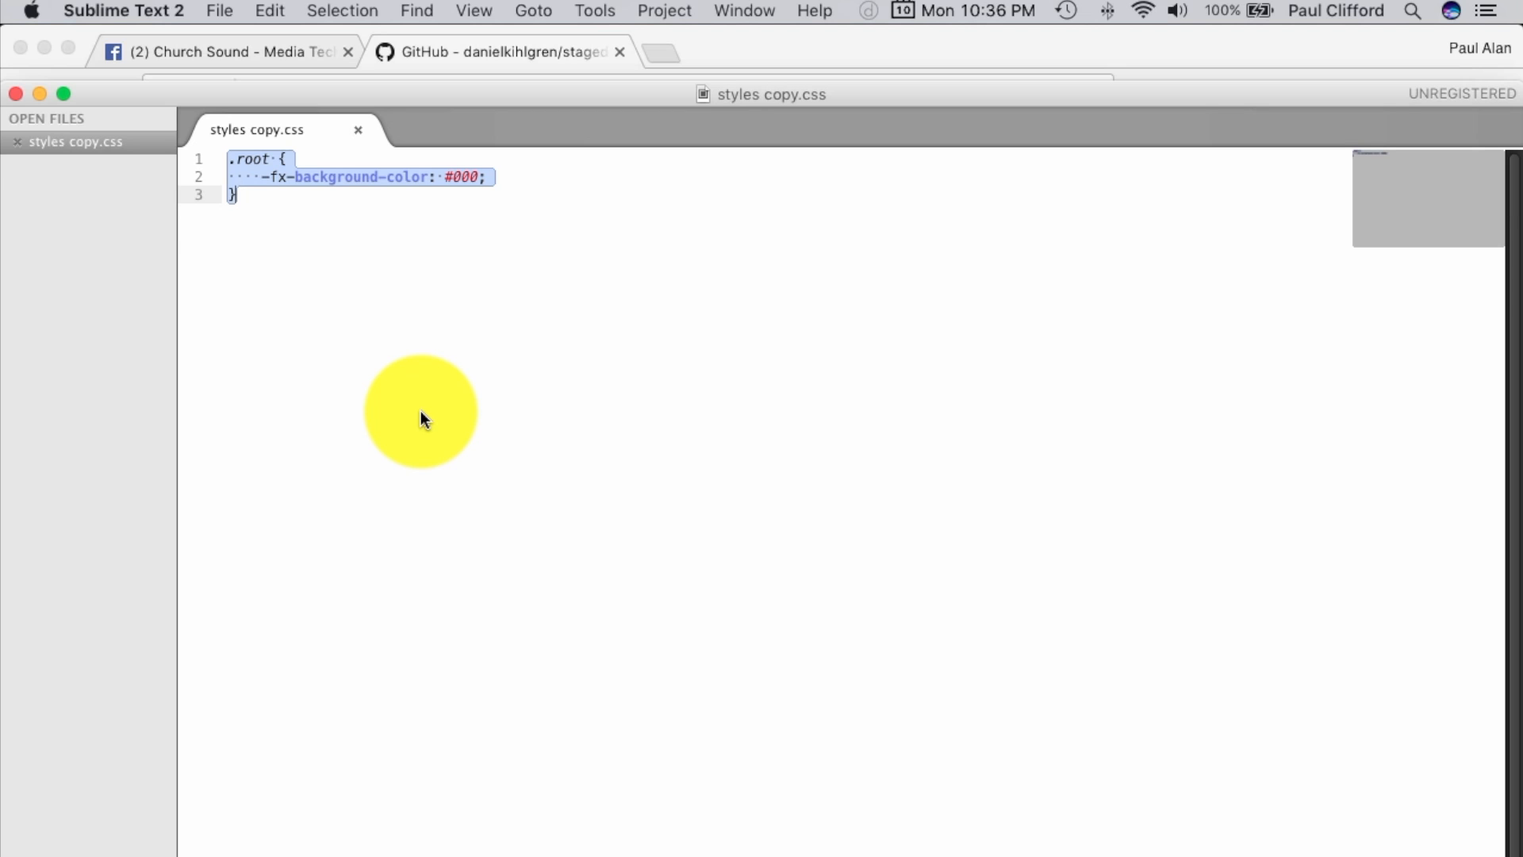
Check the two style files in the Finder folder, then highlight the hex digits of the -fx-background-color value in styles copy.css
{"action": "key", "text": "super+Tab"}
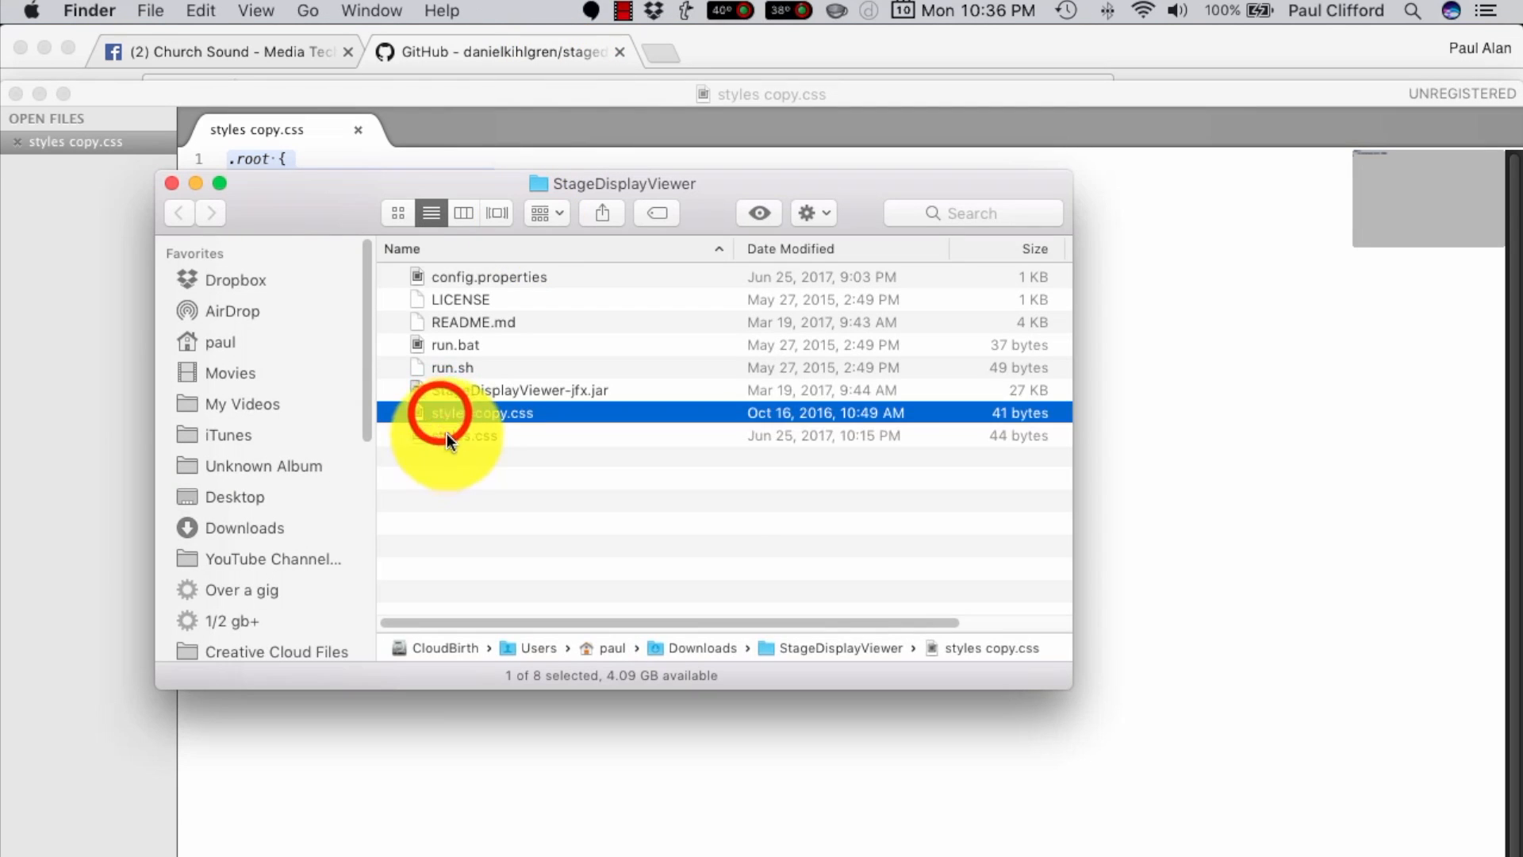
{"action": "key", "text": "super+Tab"}
{"action": "left_click", "coordinate": [398, 176]}
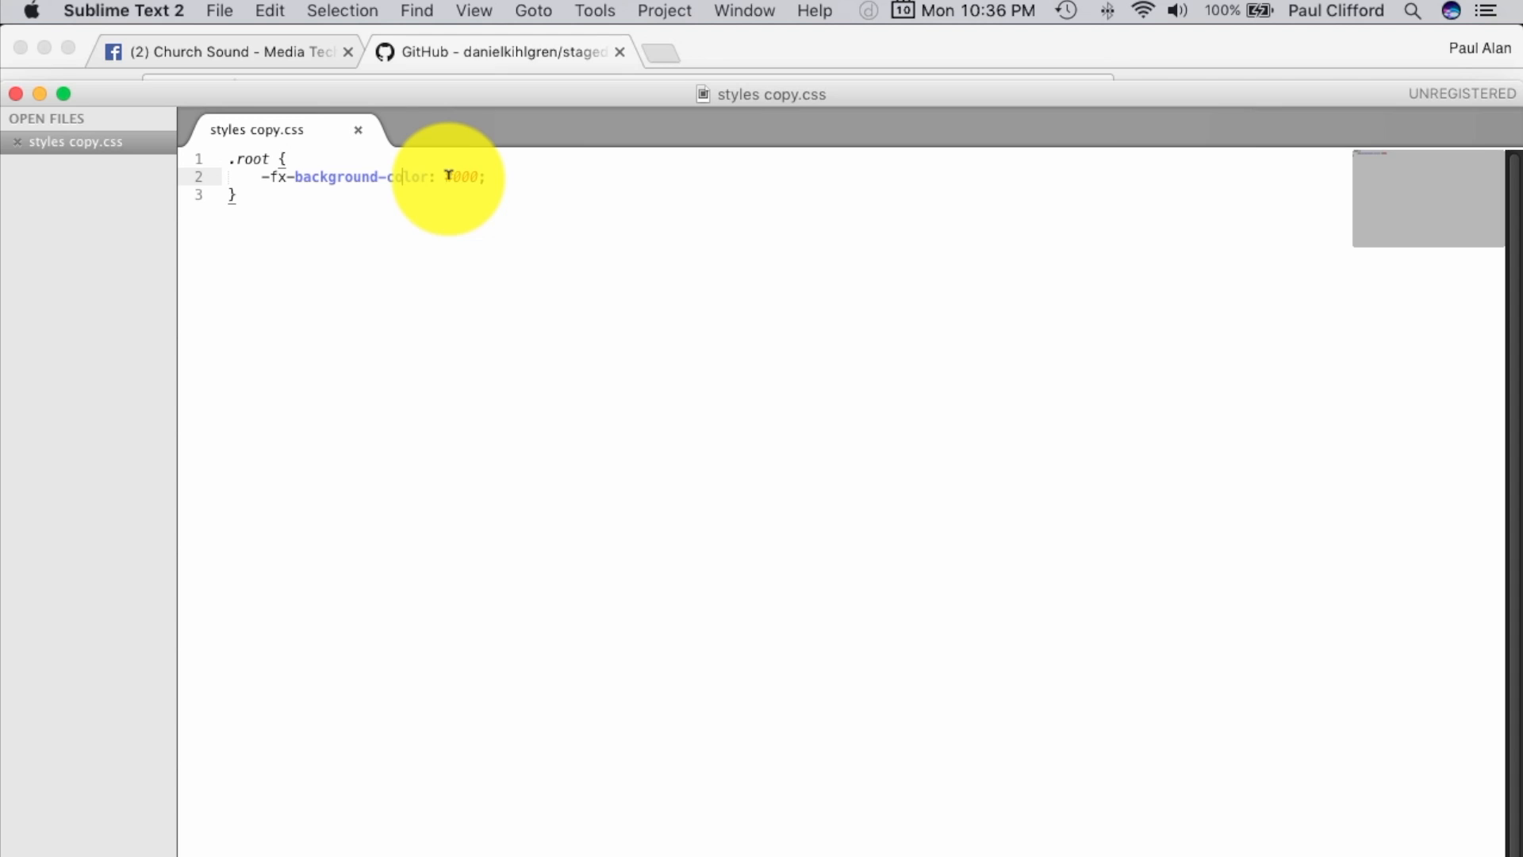
{"action": "left_click", "coordinate": [476, 174]}
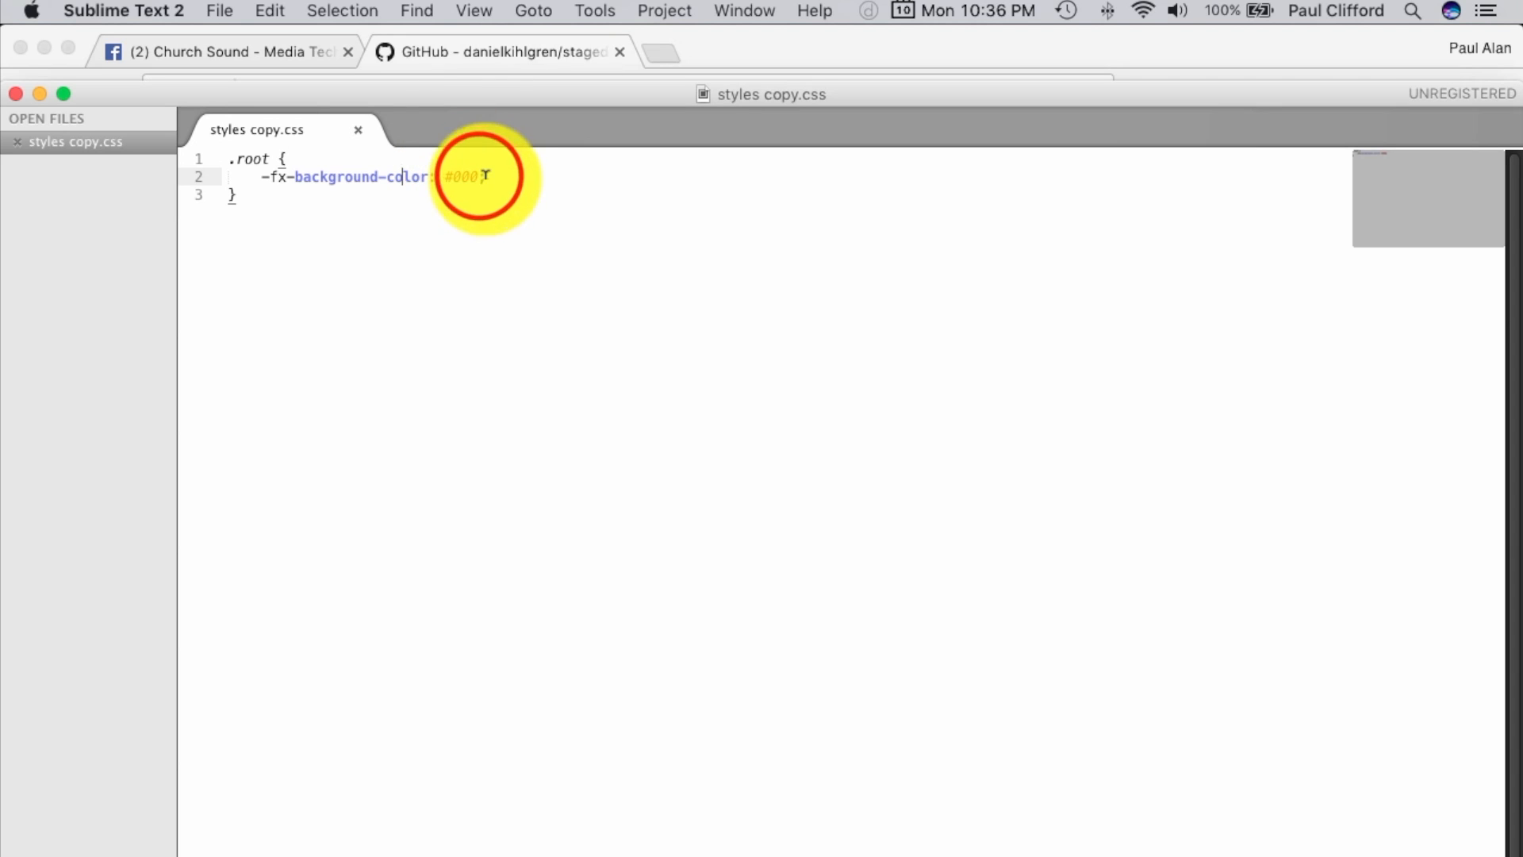
{"action": "double_click", "coordinate": [457, 172]}
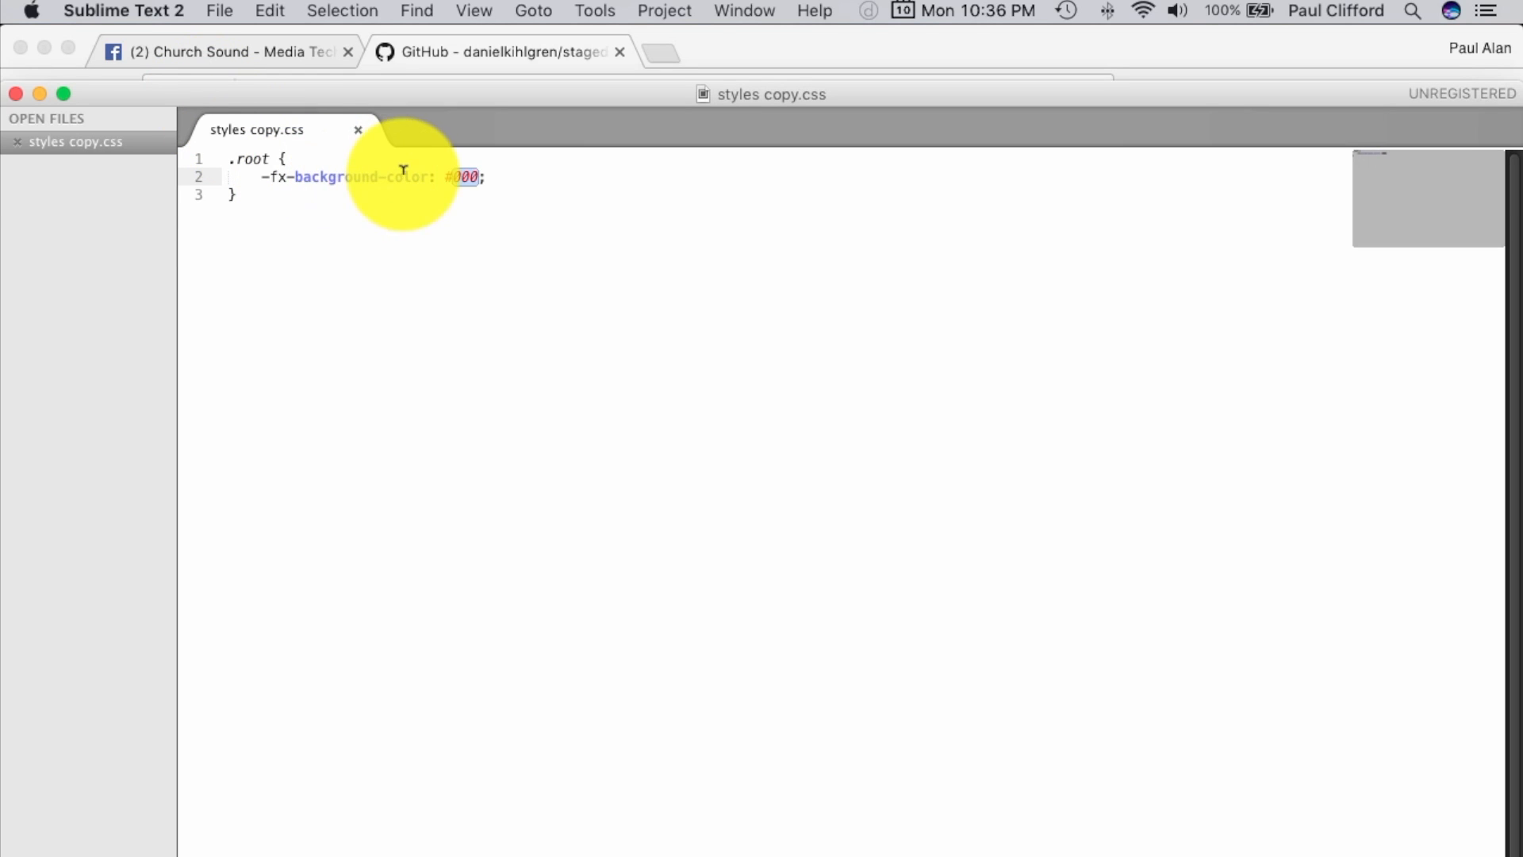
Close styles copy.css and open styles.css from the StageDisplayViewer folder to examine its -fx-background-color value
{"action": "left_click", "coordinate": [16, 95]}
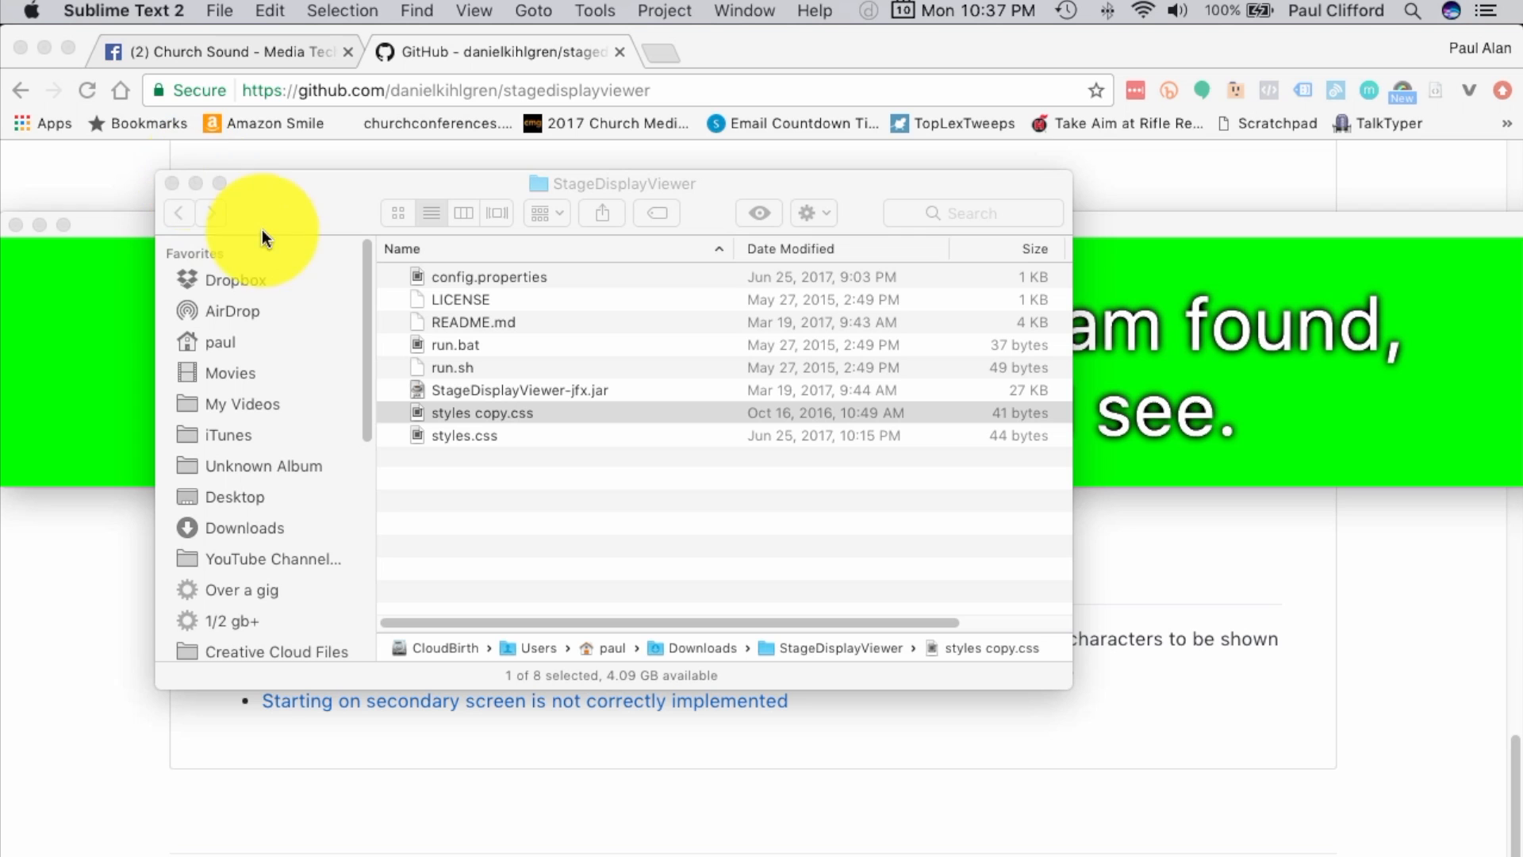
{"action": "left_click", "coordinate": [430, 425]}
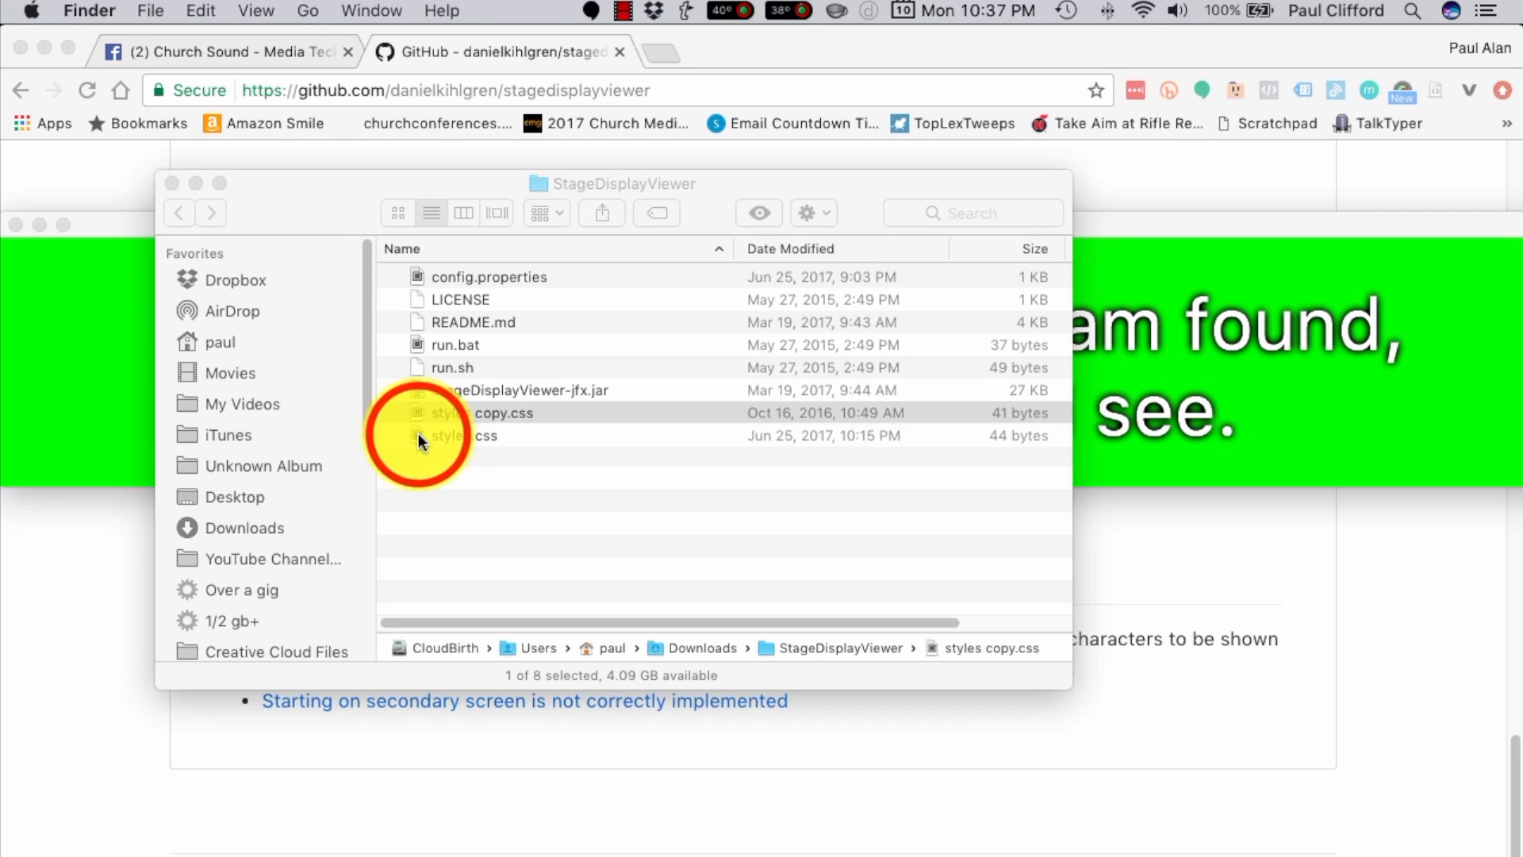
{"action": "double_click", "coordinate": [418, 433]}
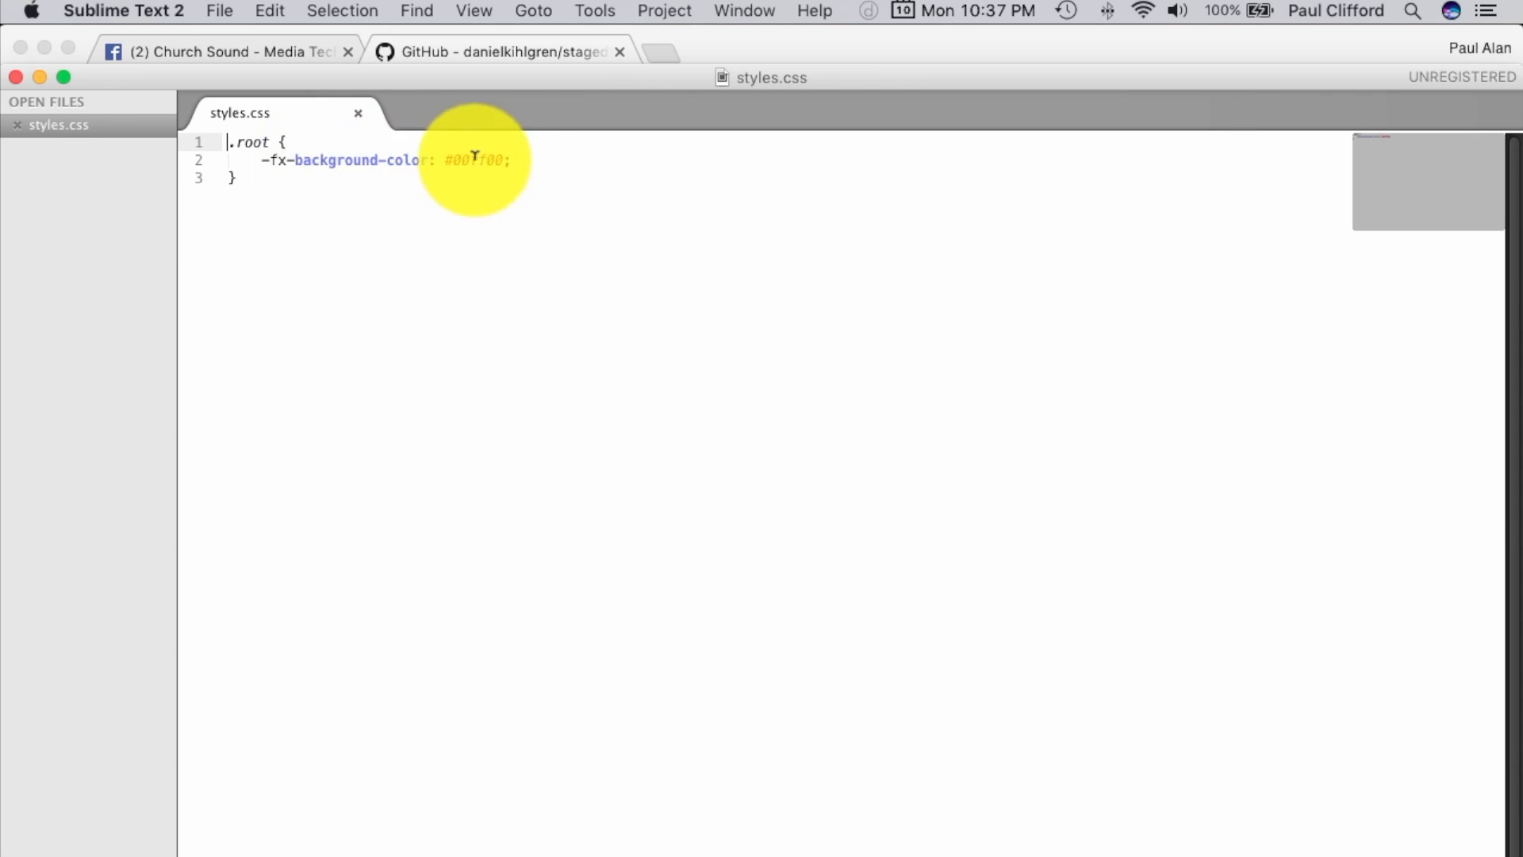
Minimize the styles.css window and bring the Stage display Lower Key viewer to the front
{"action": "left_click", "coordinate": [40, 80]}
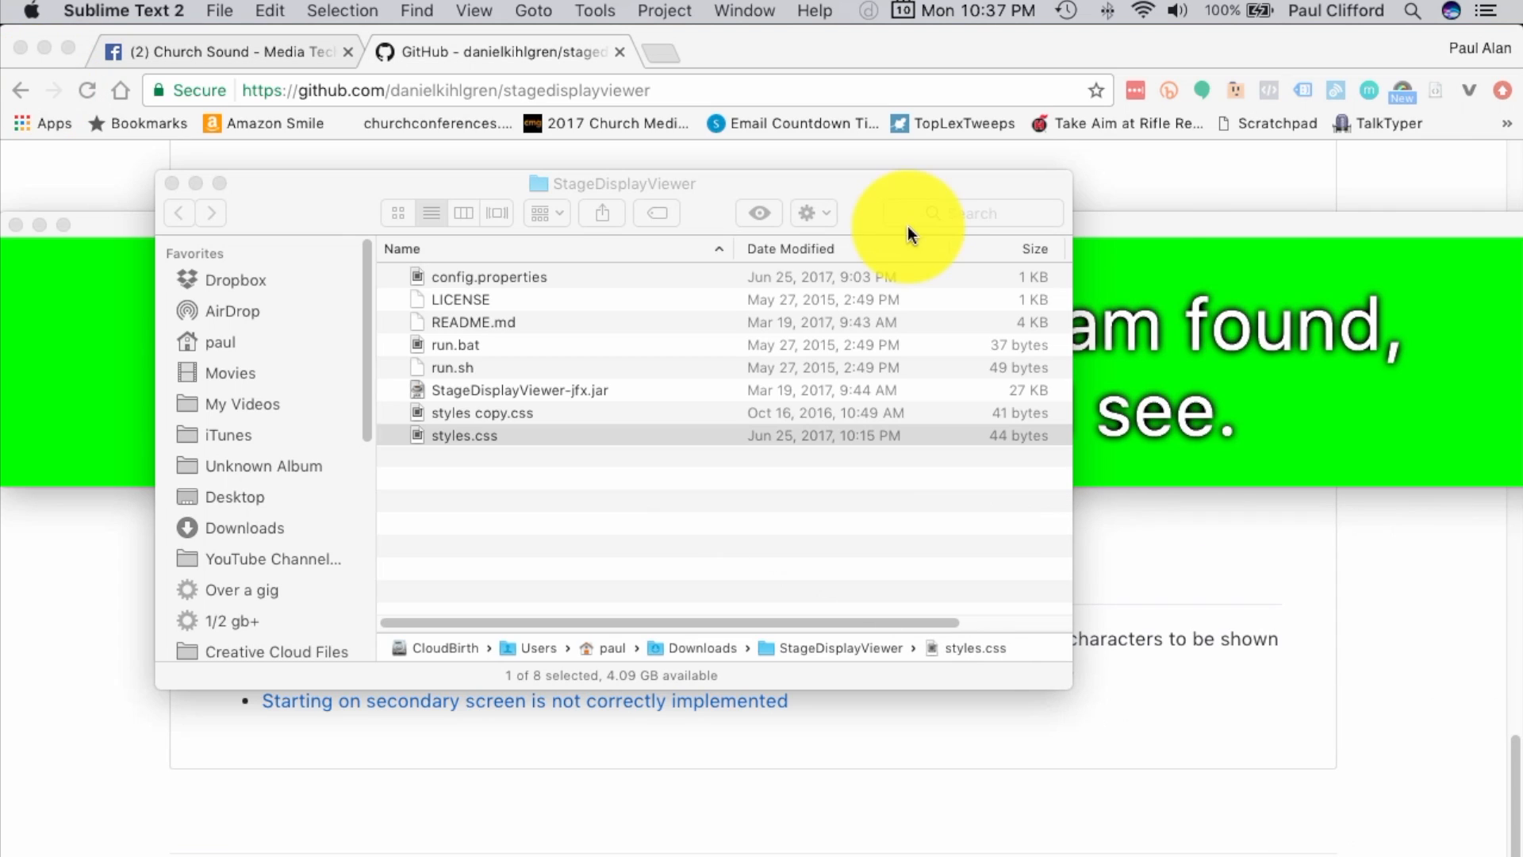
{"action": "left_click", "coordinate": [1246, 224]}
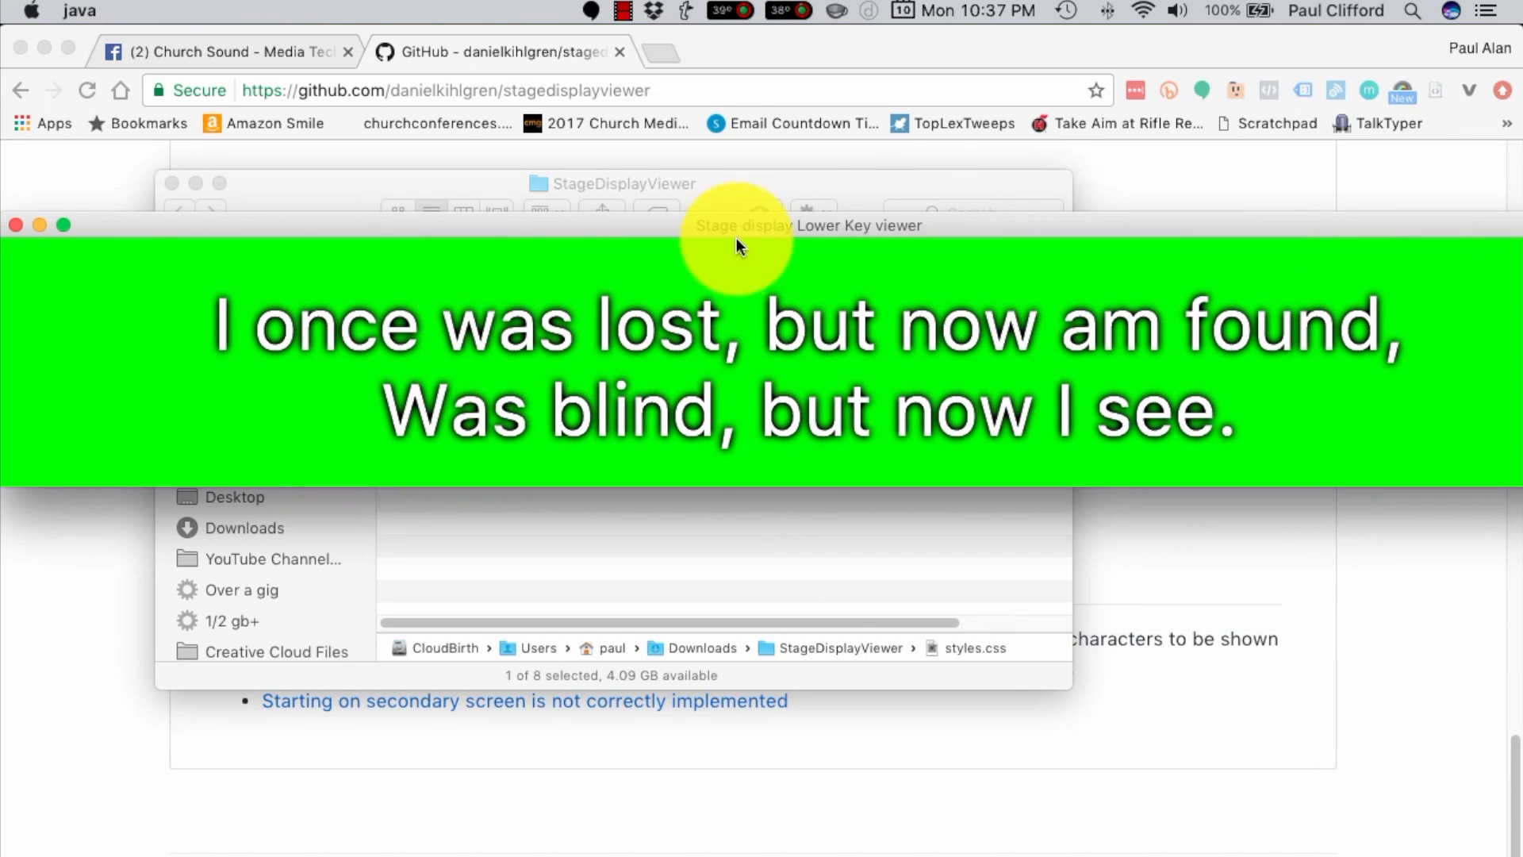